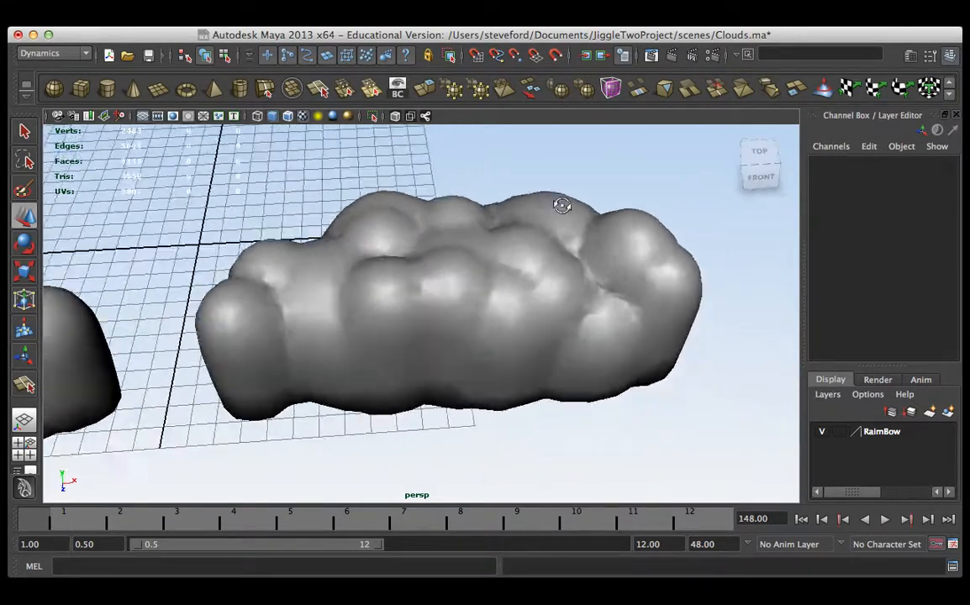
Step: Select the large cloud mesh RCloudGeo and examine its wireframe topology from below, above and the sides for stray edges
click(538, 303)
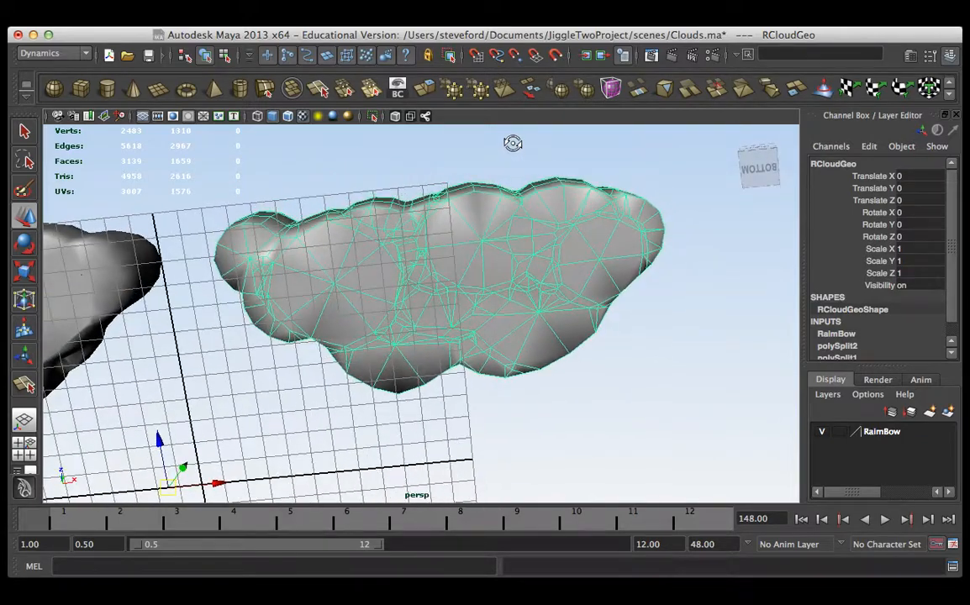
alt+drag(512, 240, 492, 160)
alt+right_drag(492, 160, 561, 305)
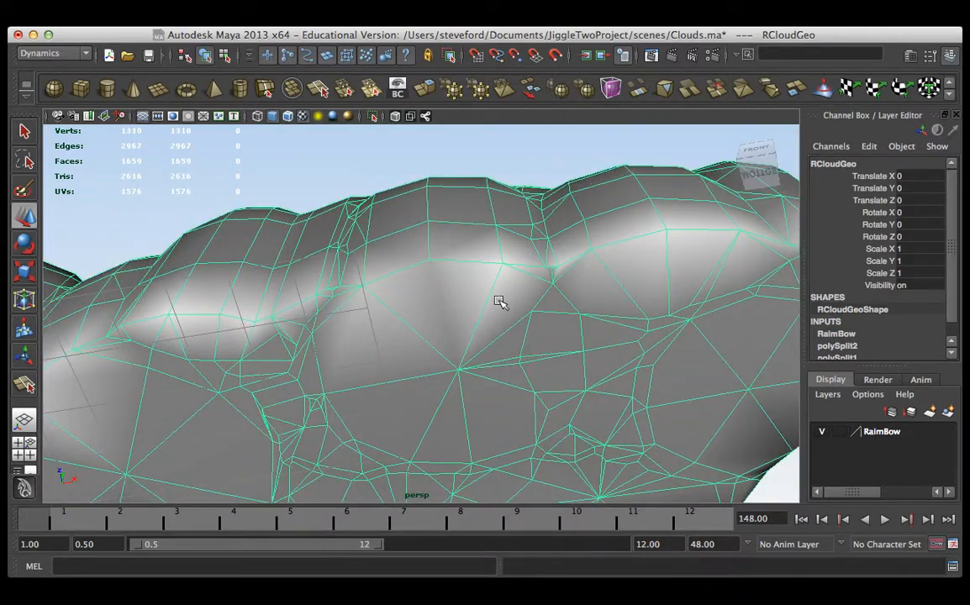
alt+drag(488, 320, 374, 321)
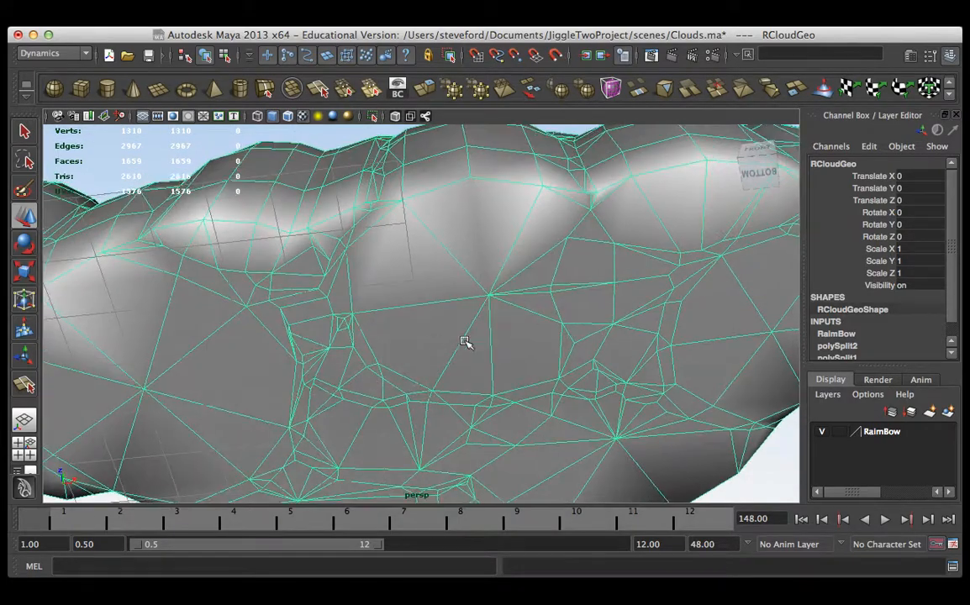
alt+drag(465, 342, 489, 378)
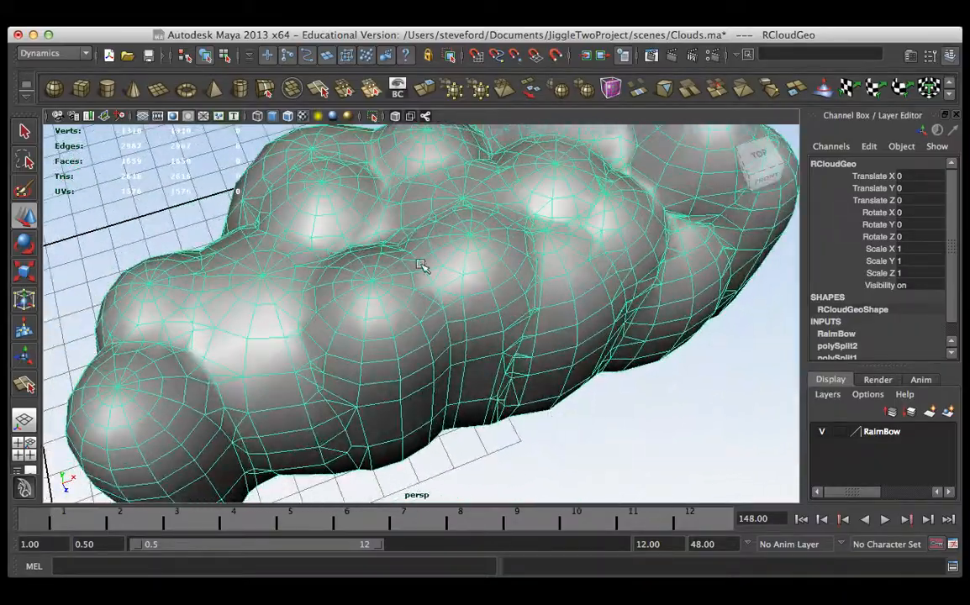
alt+drag(422, 266, 495, 268)
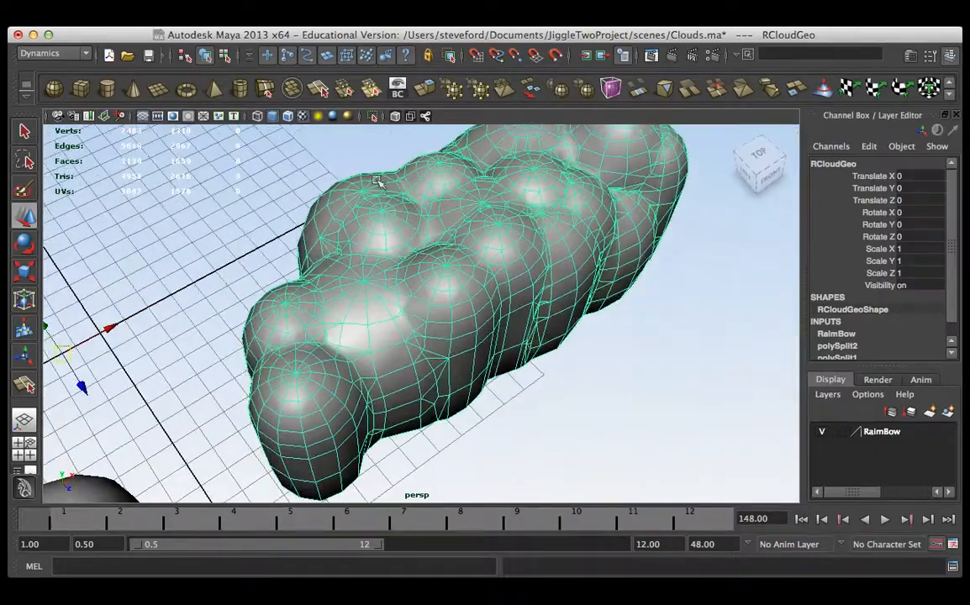
alt+drag(410, 284, 415, 260)
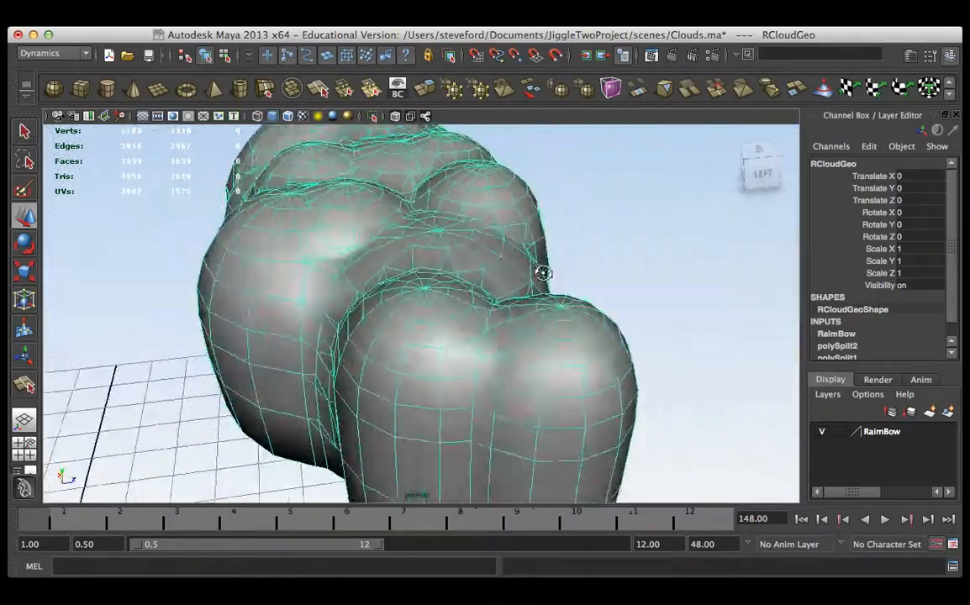
alt+drag(543, 273, 560, 294)
Step: Switch the cloud mesh to edge selection and delete four short stray edges in the crease beside the radial pole
alt+right_drag(399, 261, 497, 275)
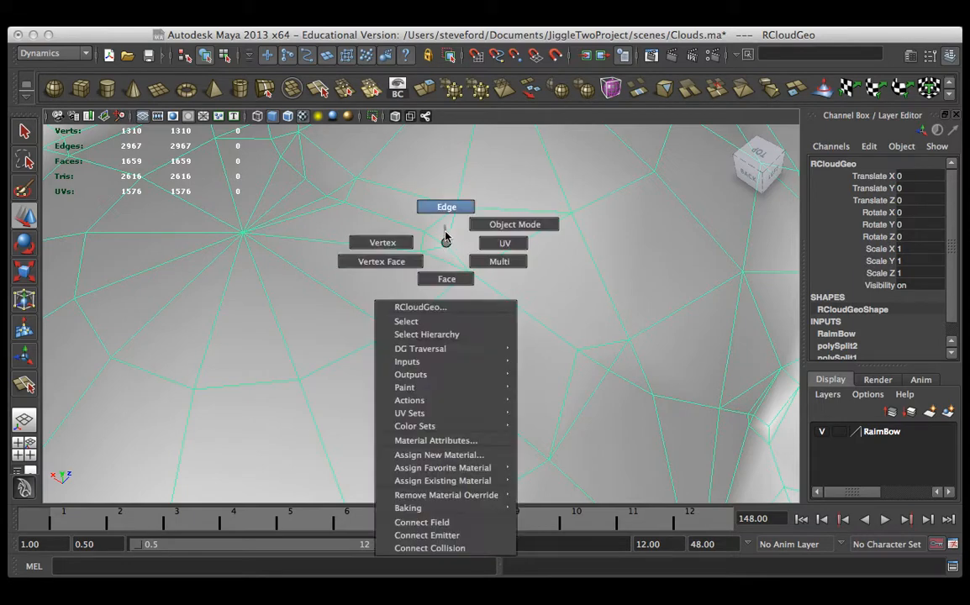
right_drag(446, 238, 442, 235)
click(437, 221)
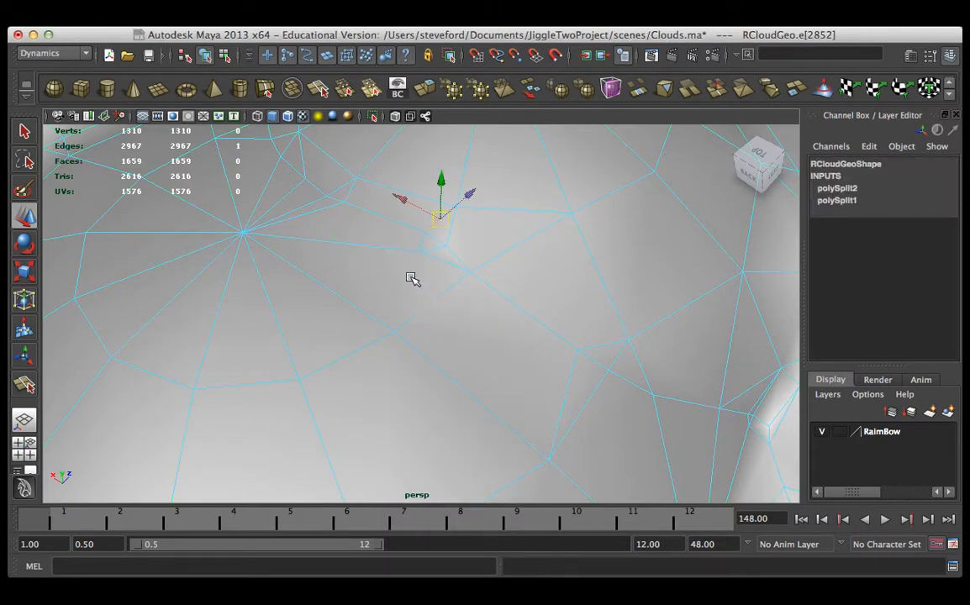
key(Delete)
click(376, 206)
key(Delete)
click(335, 208)
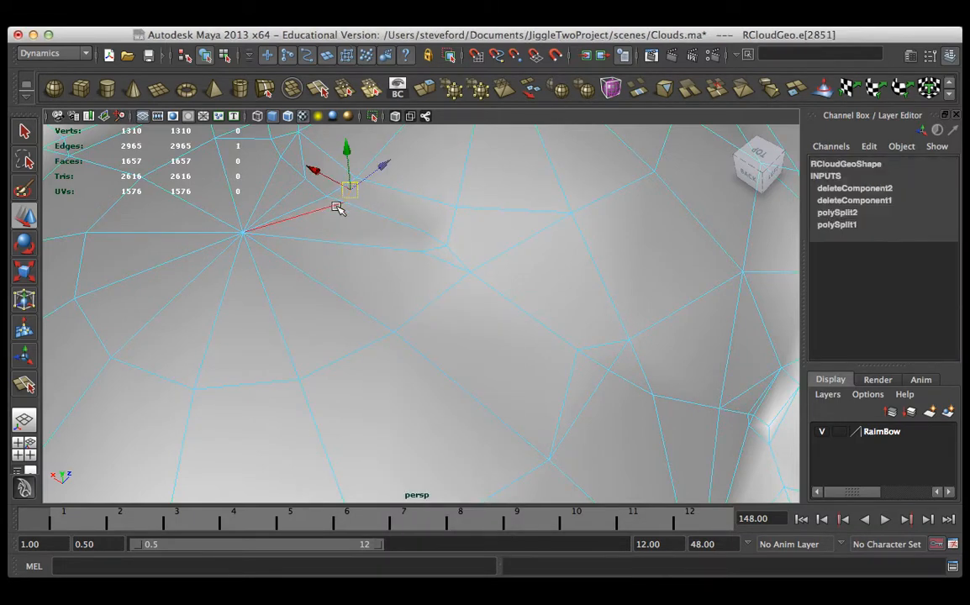
key(Delete)
click(335, 202)
key(Delete)
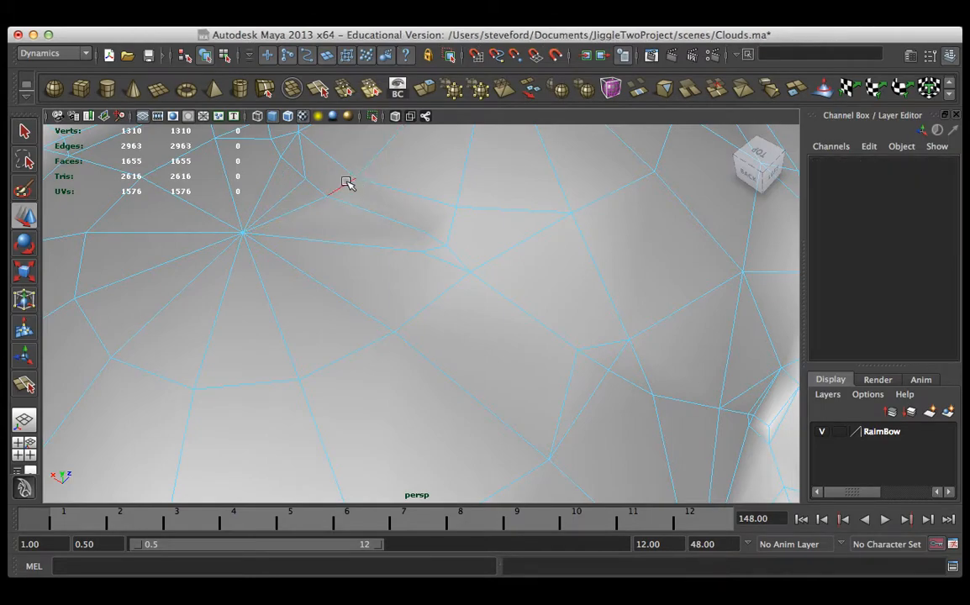
Step: Delete two small stray edges where the narrow crease between the cloud bumps meets the neighbouring faces
alt+drag(391, 182, 601, 256)
alt+middle_drag(601, 256, 430, 395)
right_drag(430, 376, 407, 310)
click(401, 261)
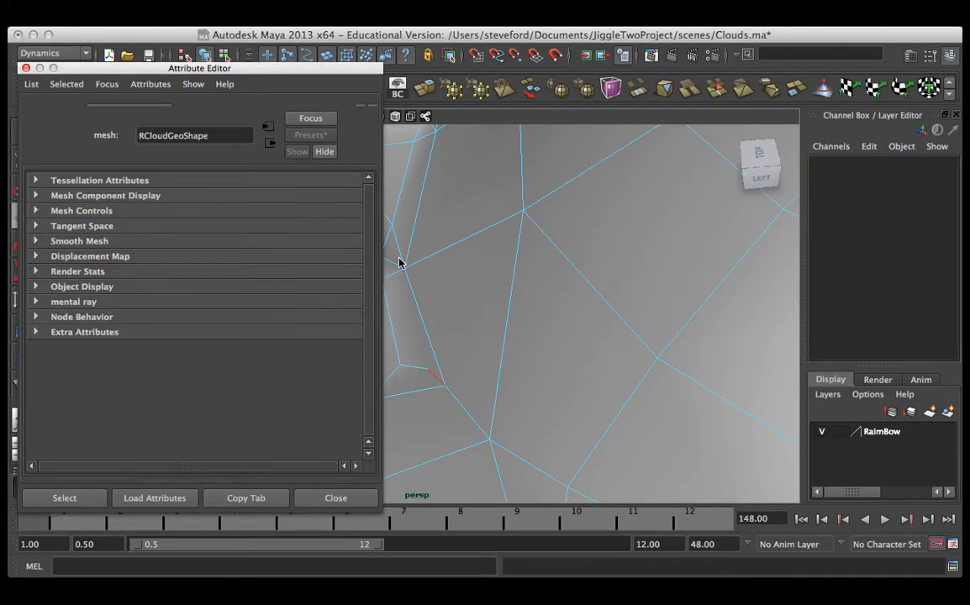
click(349, 502)
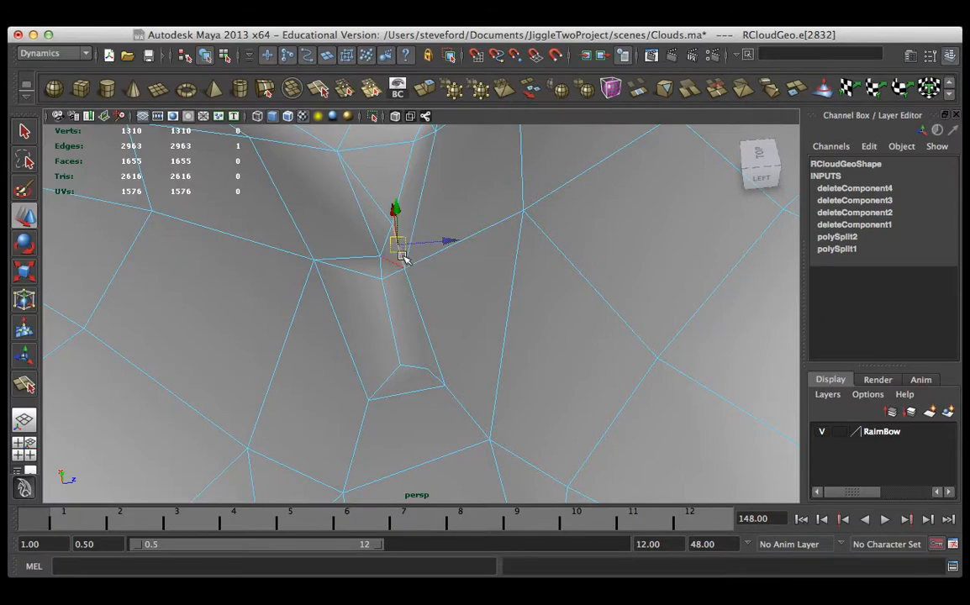
alt+drag(383, 259, 404, 298)
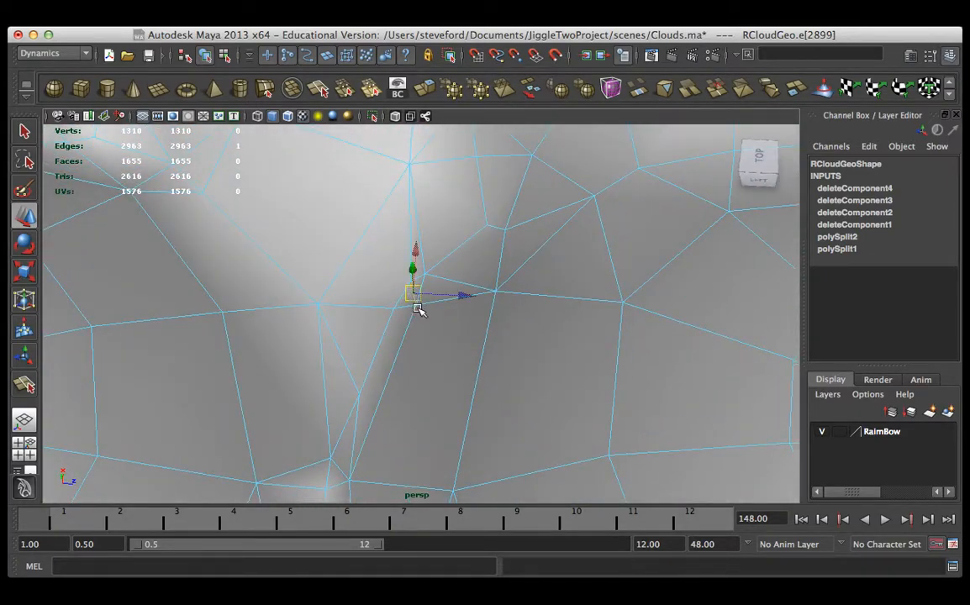
key(Delete)
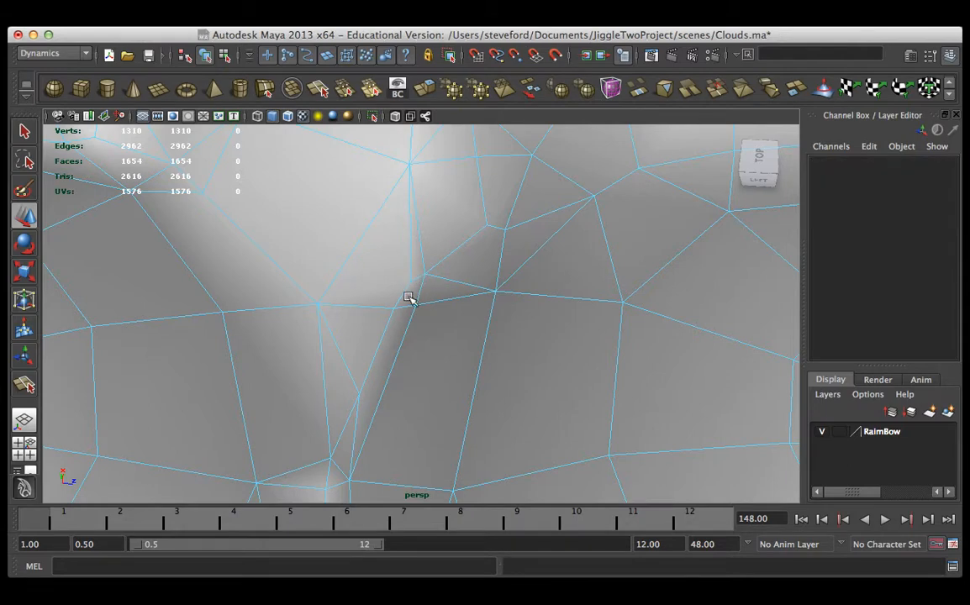
key(Delete)
Step: Switch to vertex selection and delete the leftover vertices along the cleaned crease between the bumps
right_drag(411, 277, 347, 277)
drag(422, 292, 364, 239)
key(Delete)
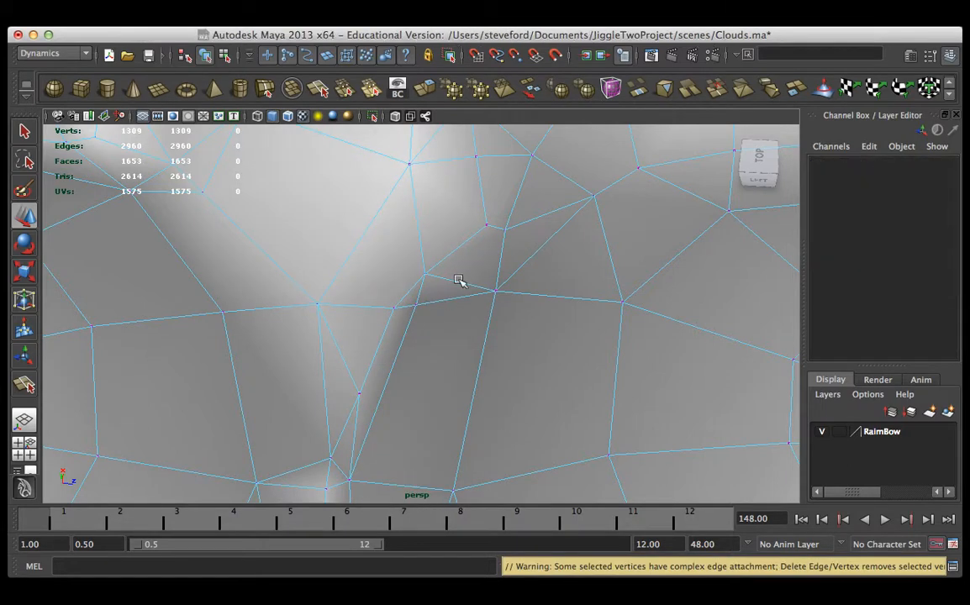
mouse_move(455, 251)
mouse_down()
mouse_move(418, 318)
mouse_move(440, 283)
mouse_move(449, 202)
mouse_move(464, 240)
mouse_up()
drag(370, 194, 403, 295)
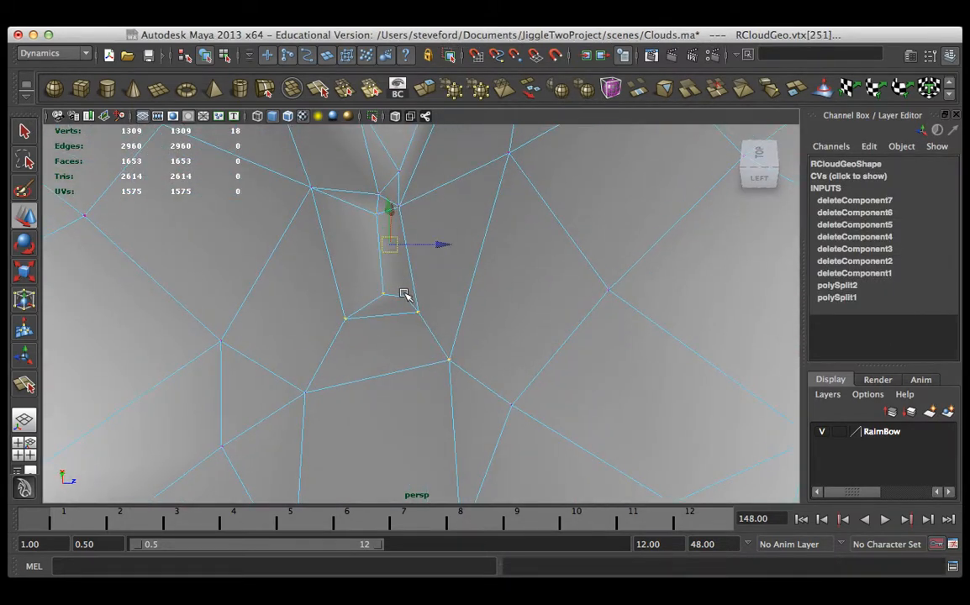
key(Delete)
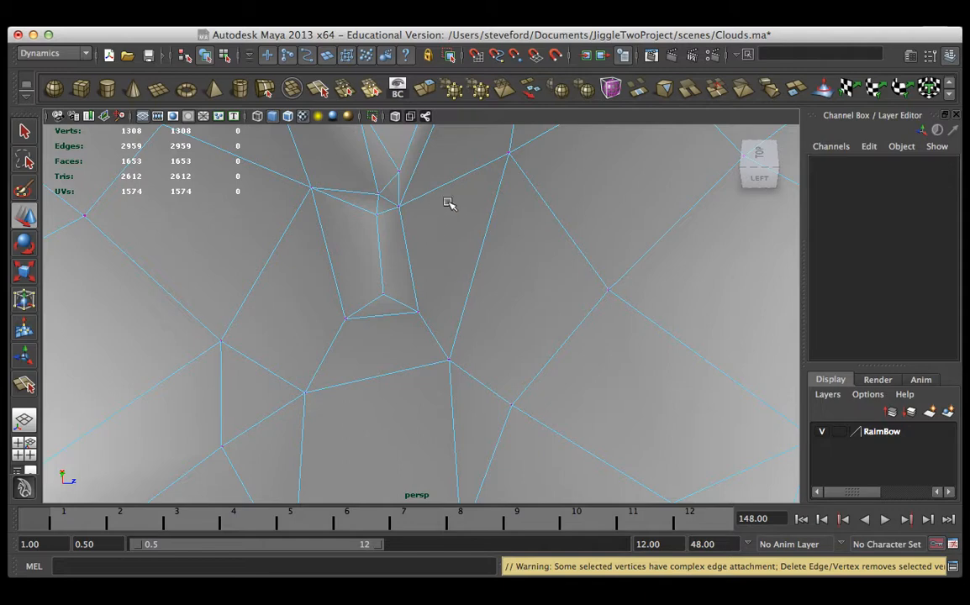
Step: Delete three short edges at the tight junction lower in the crease, along with the stray vertex left behind
alt+drag(441, 192, 418, 279)
right_drag(389, 304, 362, 343)
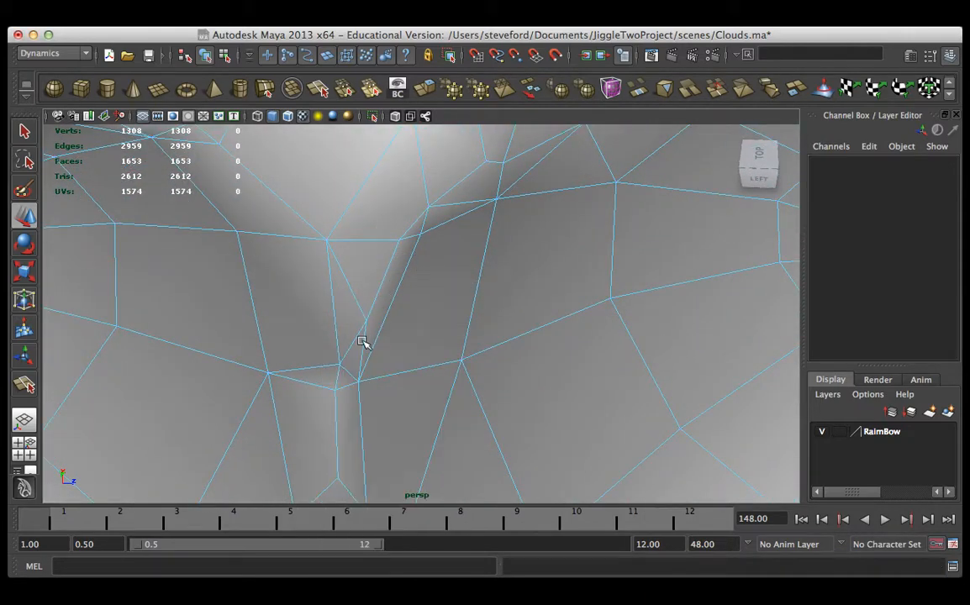
click(360, 338)
click(351, 340)
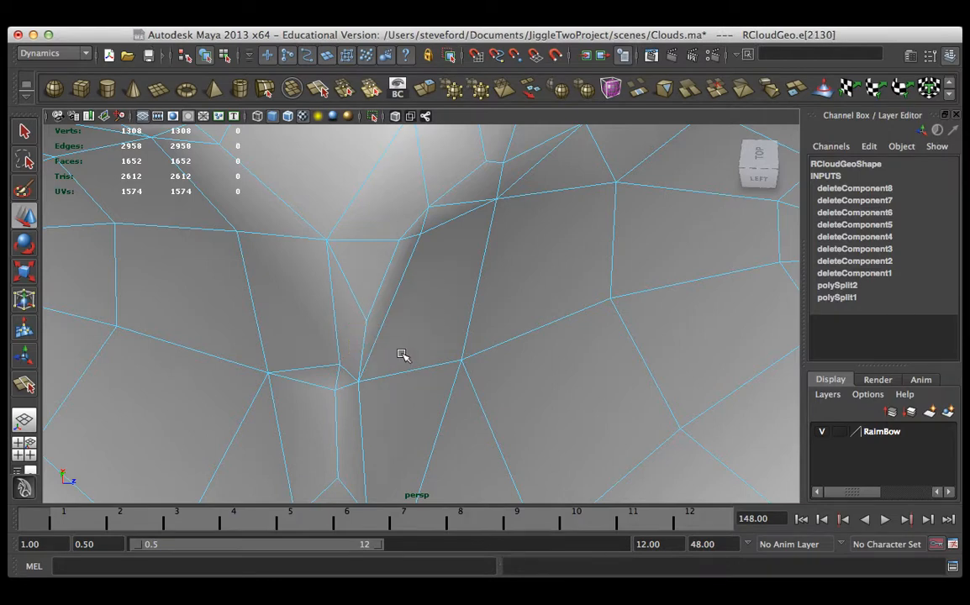
click(403, 356)
click(326, 368)
key(Delete)
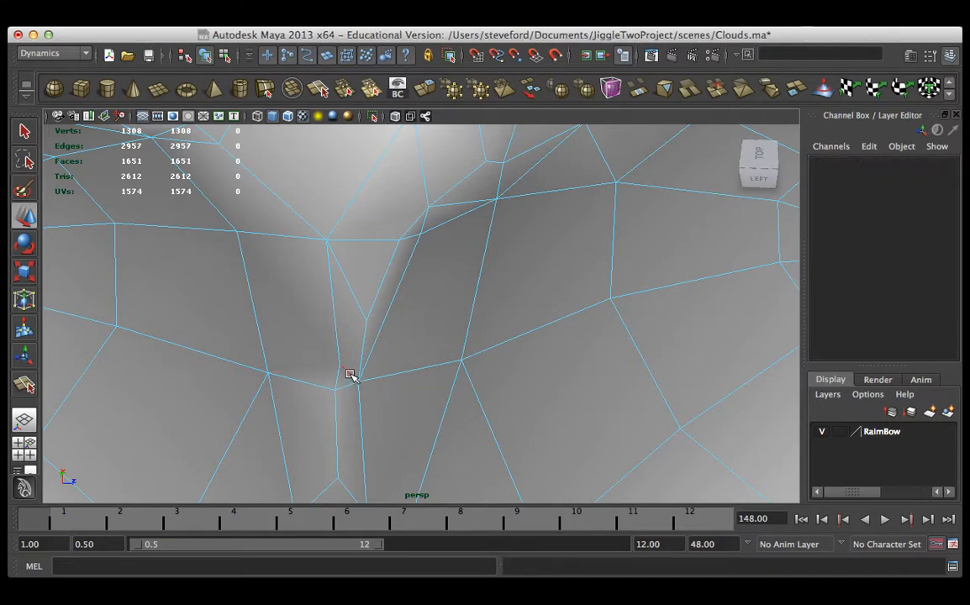
click(350, 375)
key(Delete)
right_drag(350, 343, 294, 294)
key(Delete)
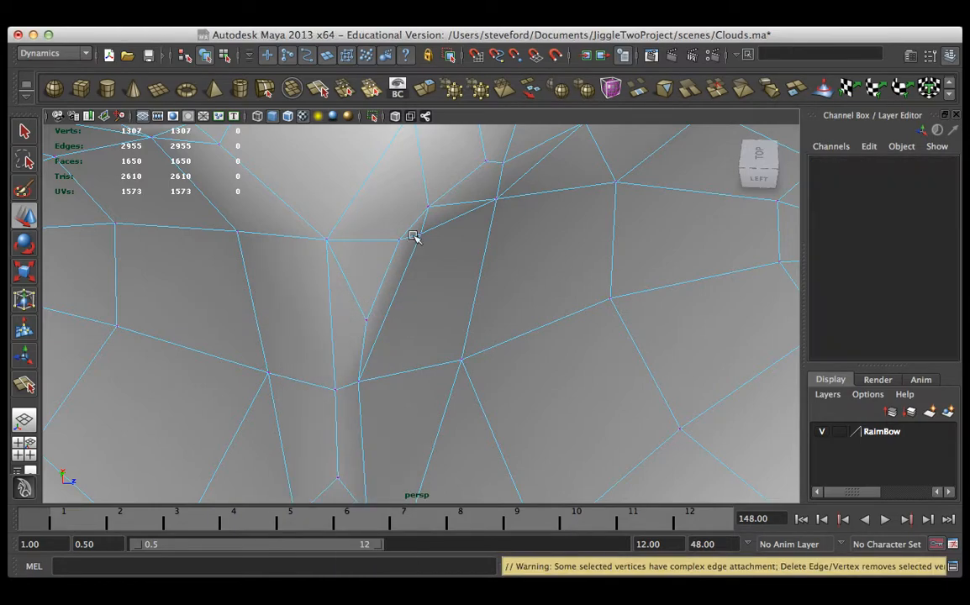
Step: Delete four redundant edges crossing the narrow crease strip beside the radial pole of the adjacent bump
alt+drag(405, 267, 364, 354)
click(347, 340)
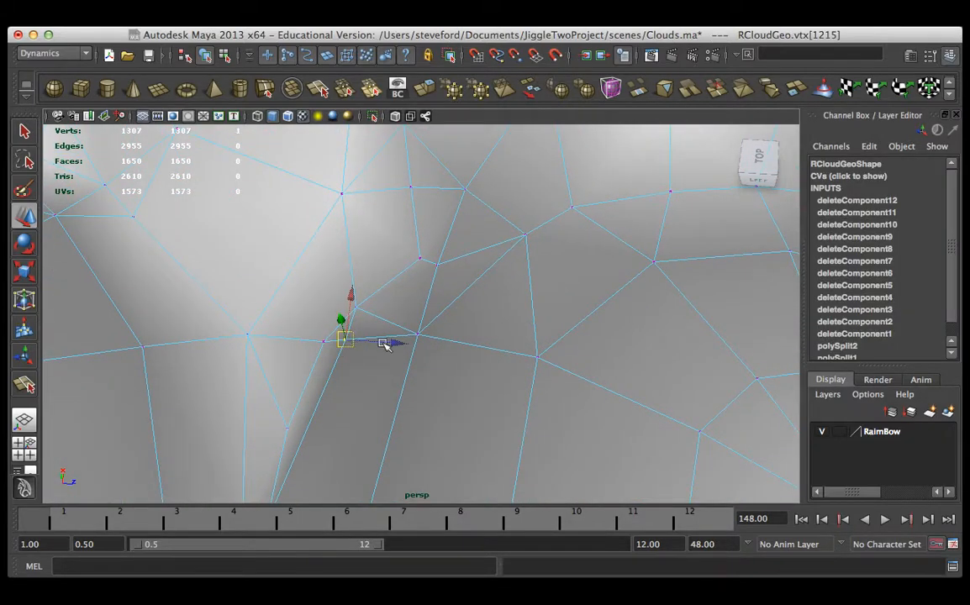
alt+drag(353, 324, 387, 270)
right_drag(344, 264, 351, 273)
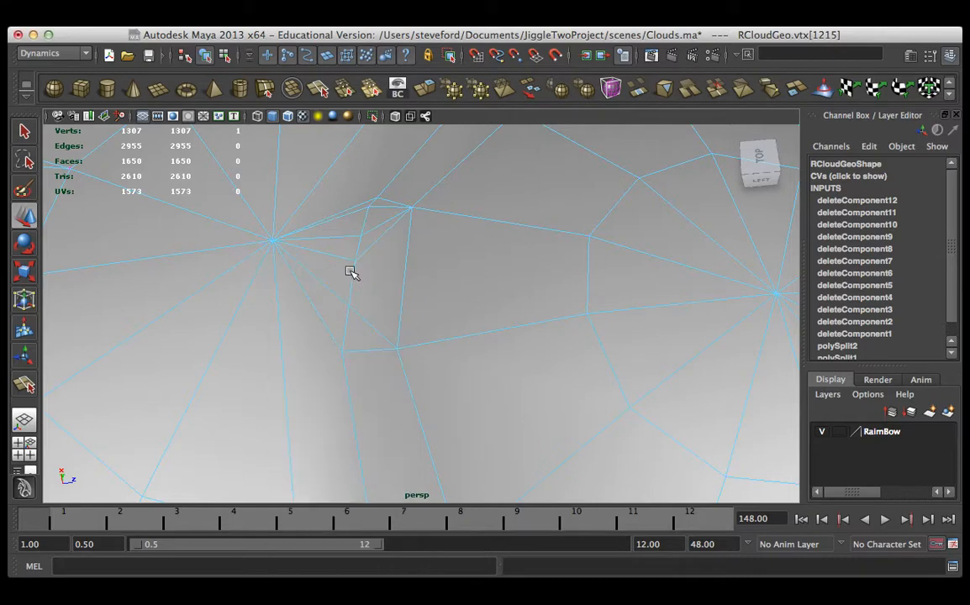
click(350, 263)
key(Delete)
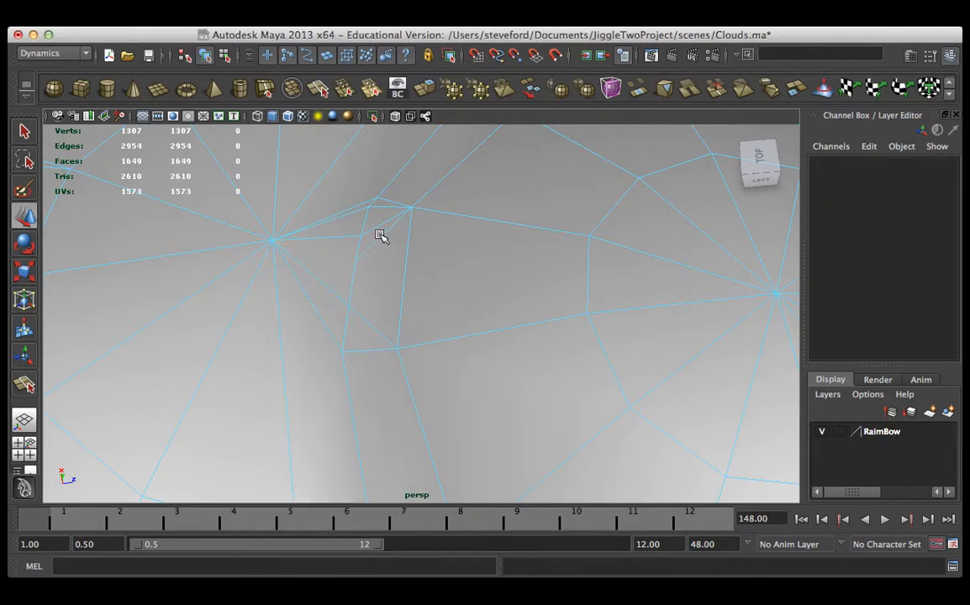
click(382, 233)
key(Delete)
click(339, 303)
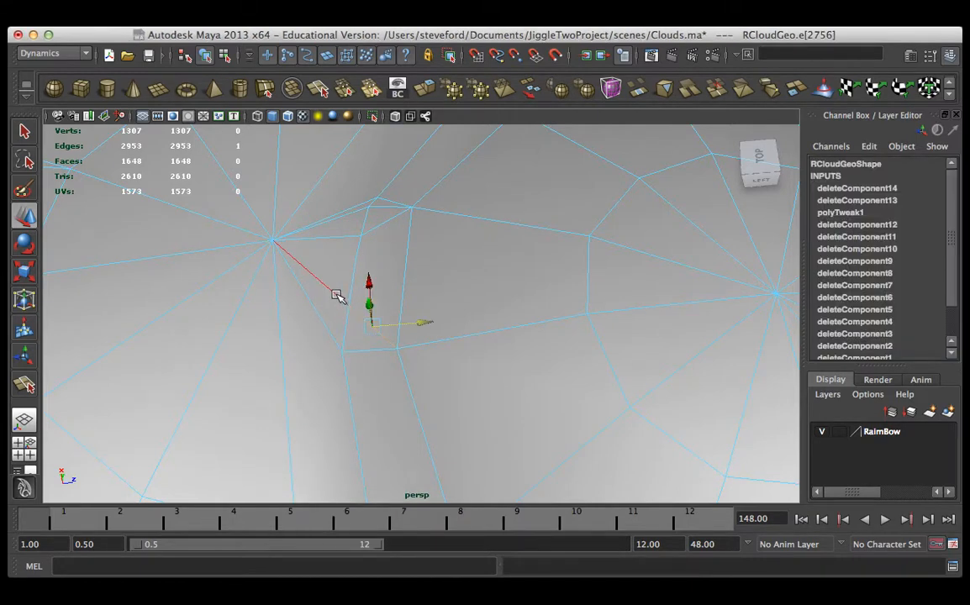
click(339, 297)
key(Delete)
key(Delete)
Step: Delete two more redundant edges at the upper end of the crease strip and the leftover vertices along it
click(387, 204)
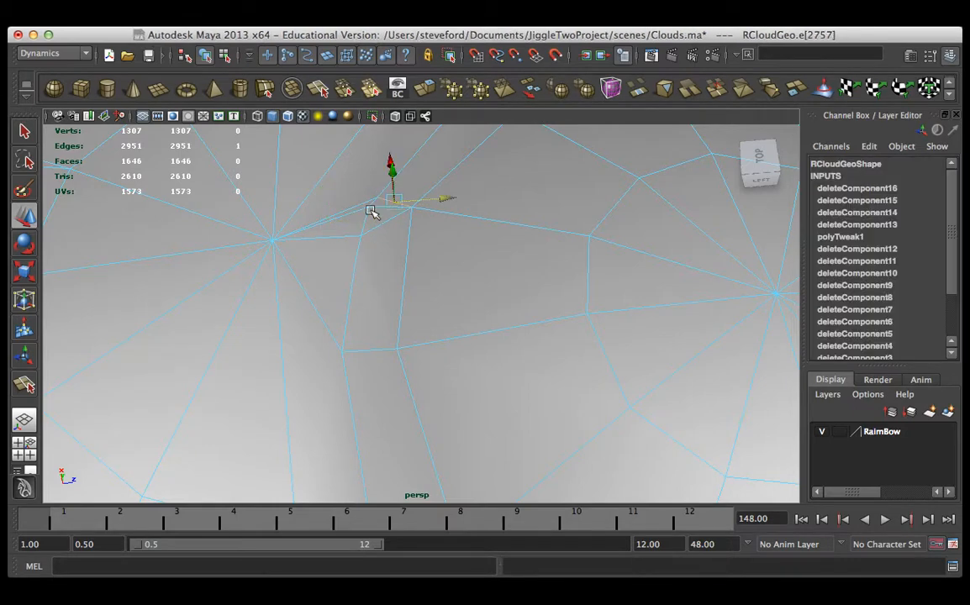
key(Delete)
click(376, 199)
key(Delete)
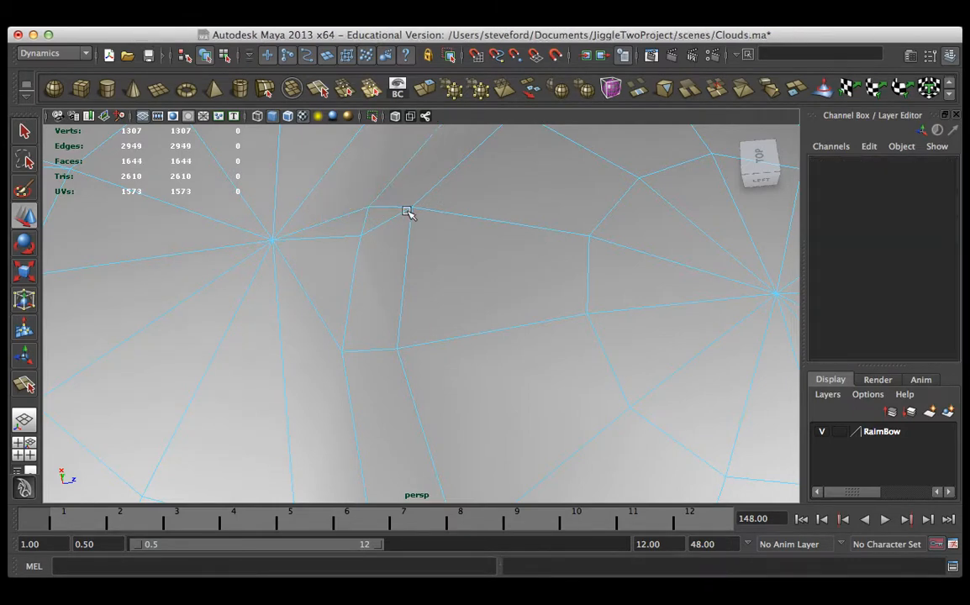
right_drag(411, 220, 402, 214)
drag(382, 191, 313, 385)
key(Delete)
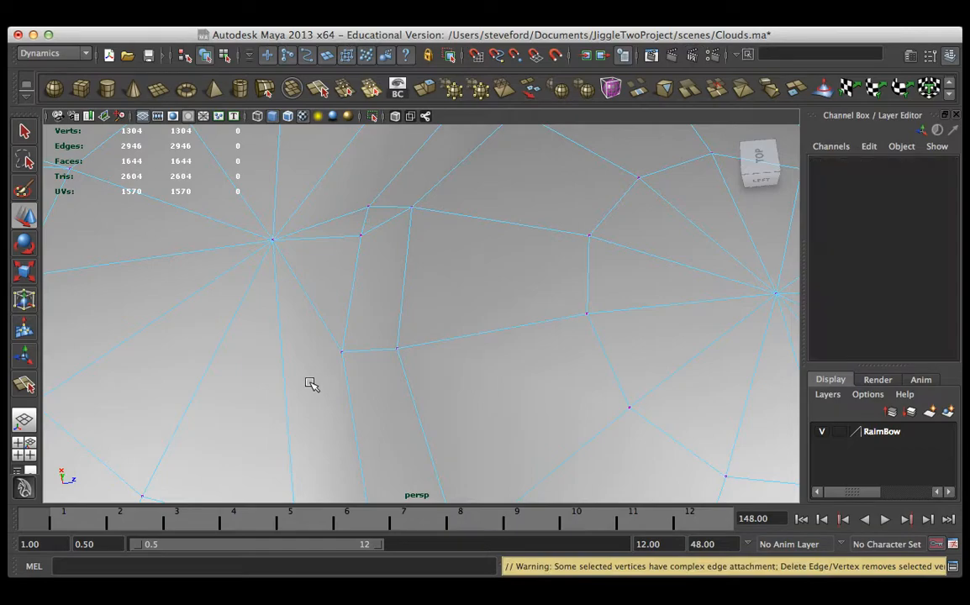
Step: Return to object mode, reselect the whole cloud mesh and show it shaded from the back
scroll(465, 242, down, 10)
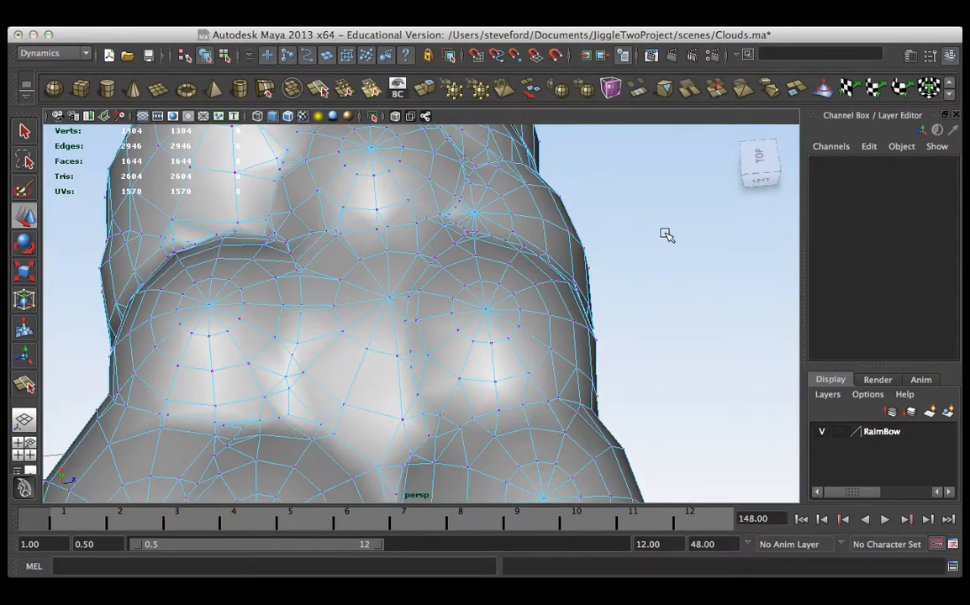
key(F8)
click(533, 247)
alt+drag(371, 278, 471, 243)
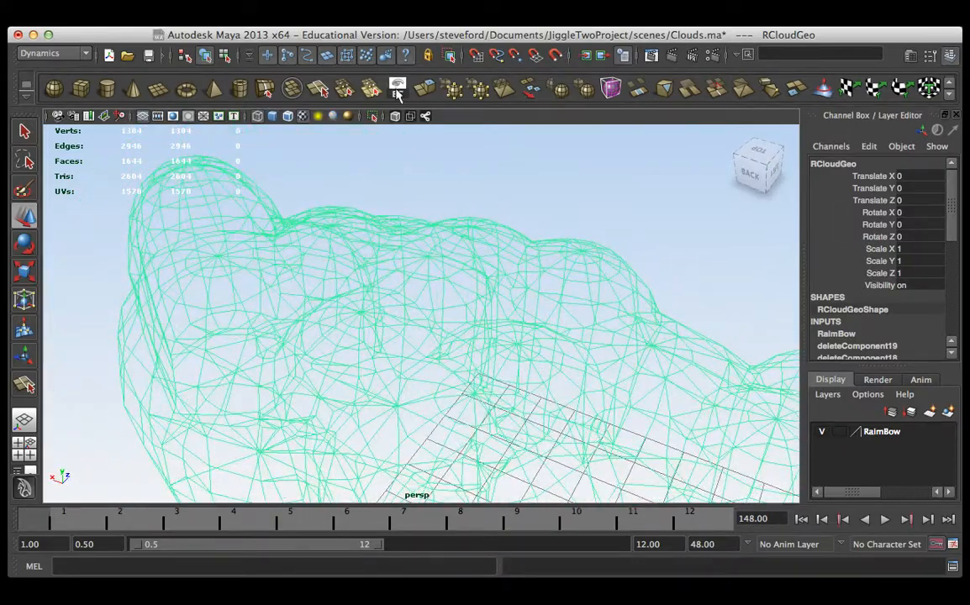
mouse_move(397, 94)
alt+mouse_down()
mouse_move(361, 101)
mouse_move(405, 269)
mouse_move(380, 283)
alt+mouse_up()
key(5)
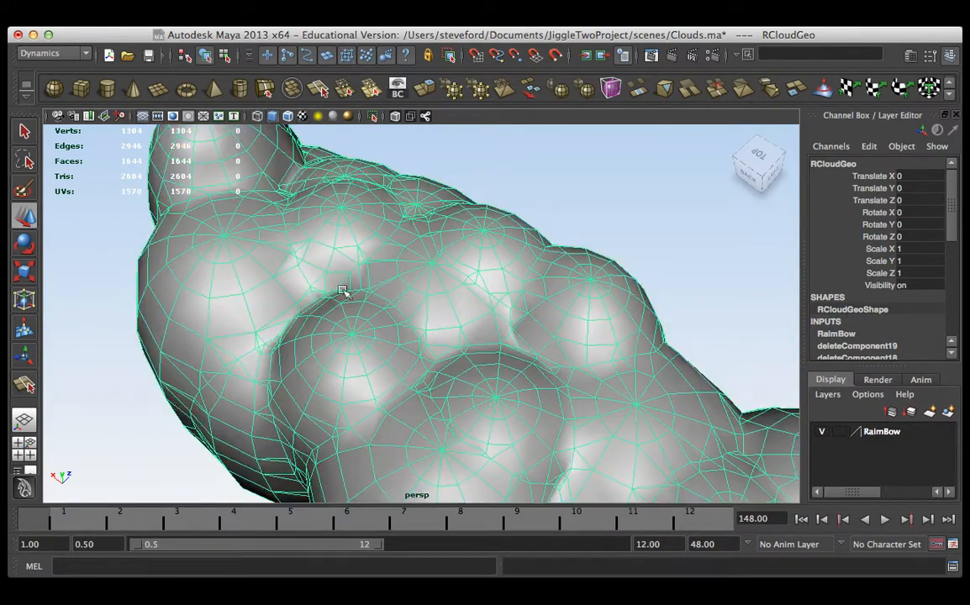
Step: Delete the short redundant edges at the tight crease junction on the cloud's back, along with the stray vertex left behind
scroll(343, 290, up, 15)
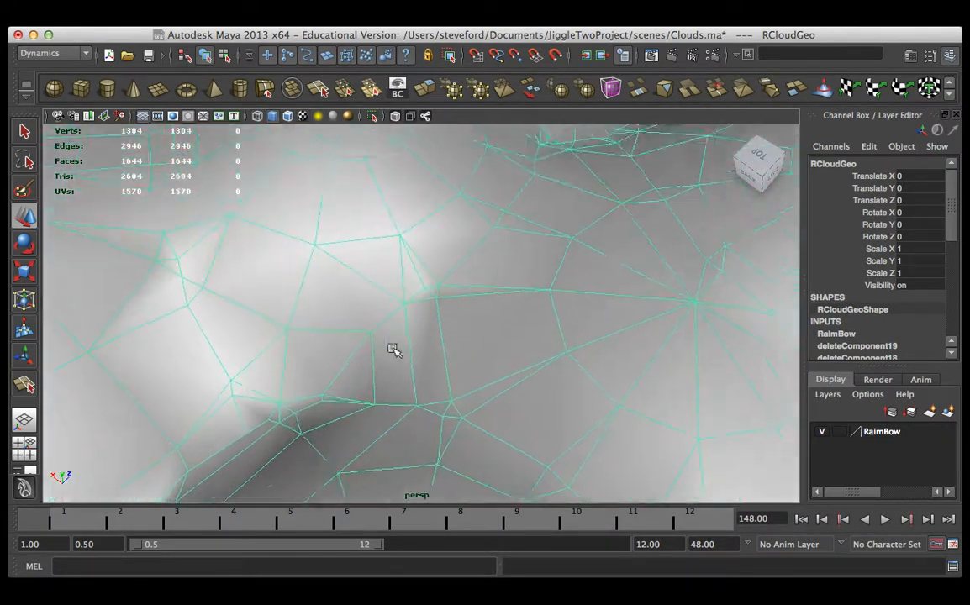
scroll(393, 350, up, 6)
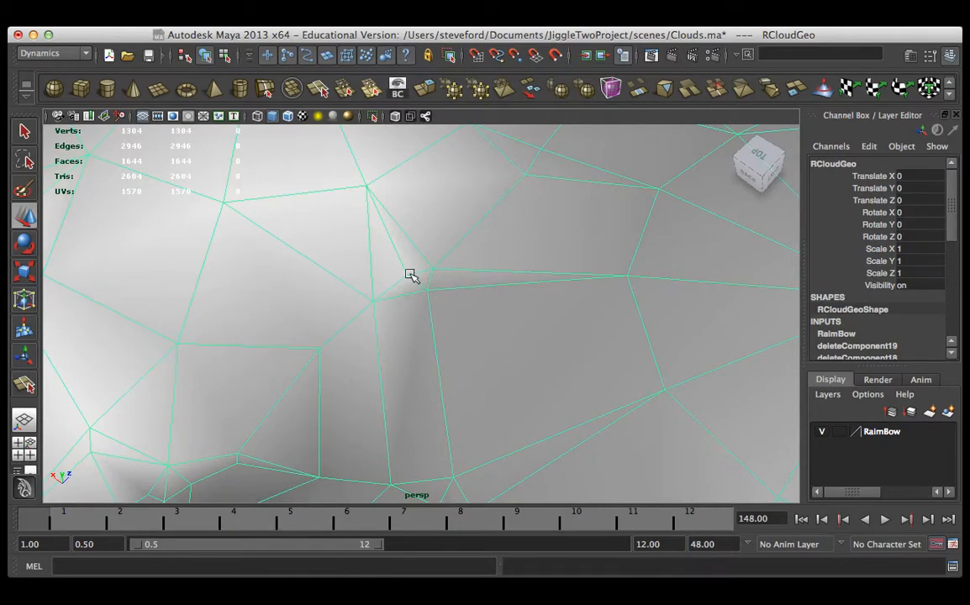
right_drag(409, 275, 394, 225)
alt+drag(394, 225, 446, 266)
click(447, 265)
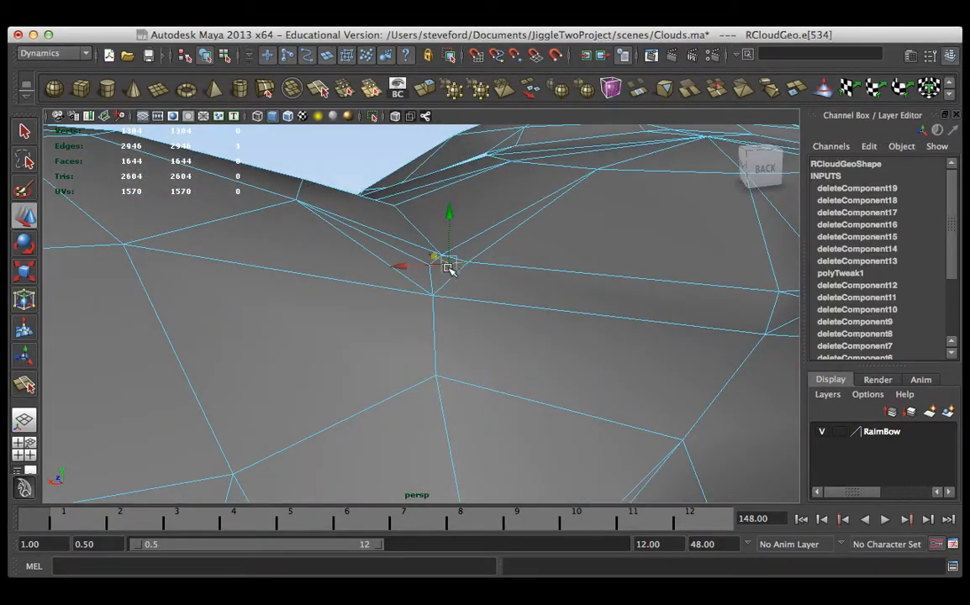
key(Delete)
click(419, 263)
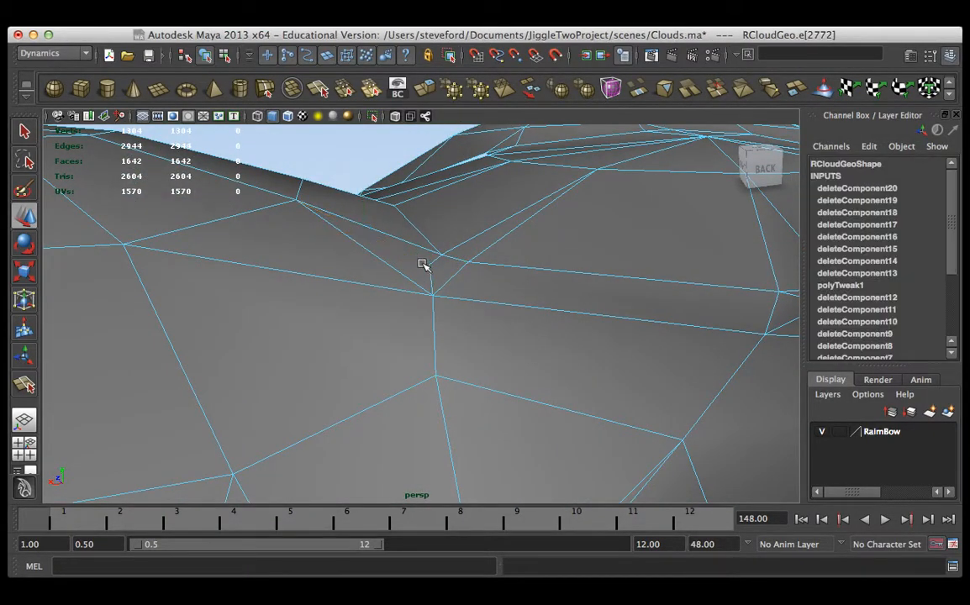
right_drag(428, 266, 368, 263)
key(Delete)
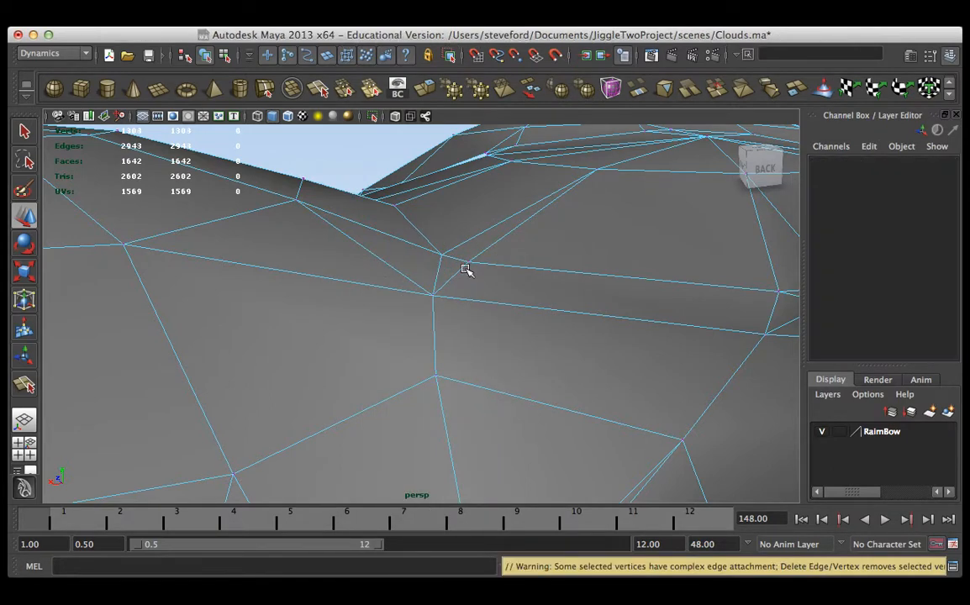
Step: Delete the two extra edges meeting just beside that junction and the leftover vertex where they joined
click(499, 243)
key(Delete)
click(463, 273)
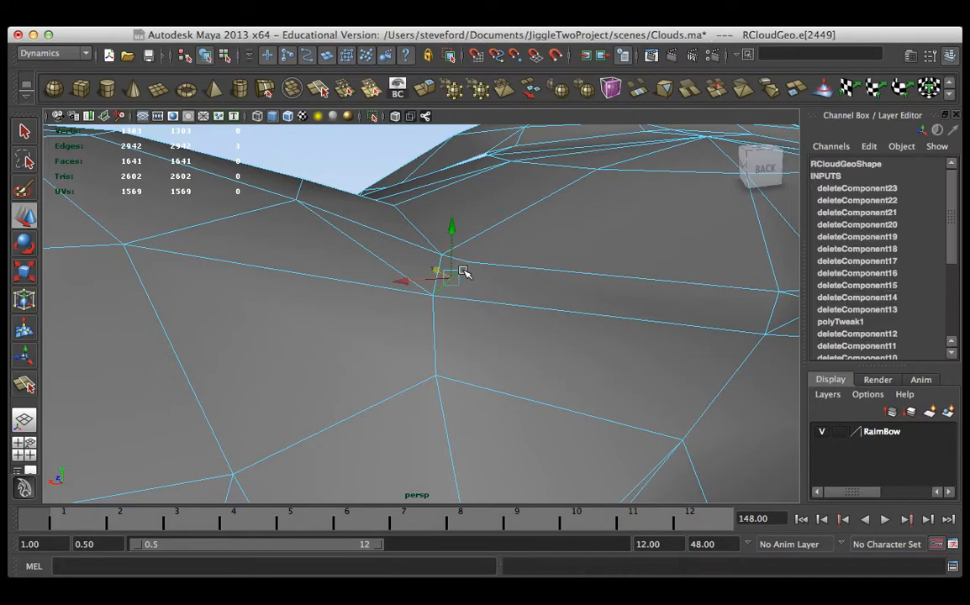
key(Delete)
click(466, 262)
key(Delete)
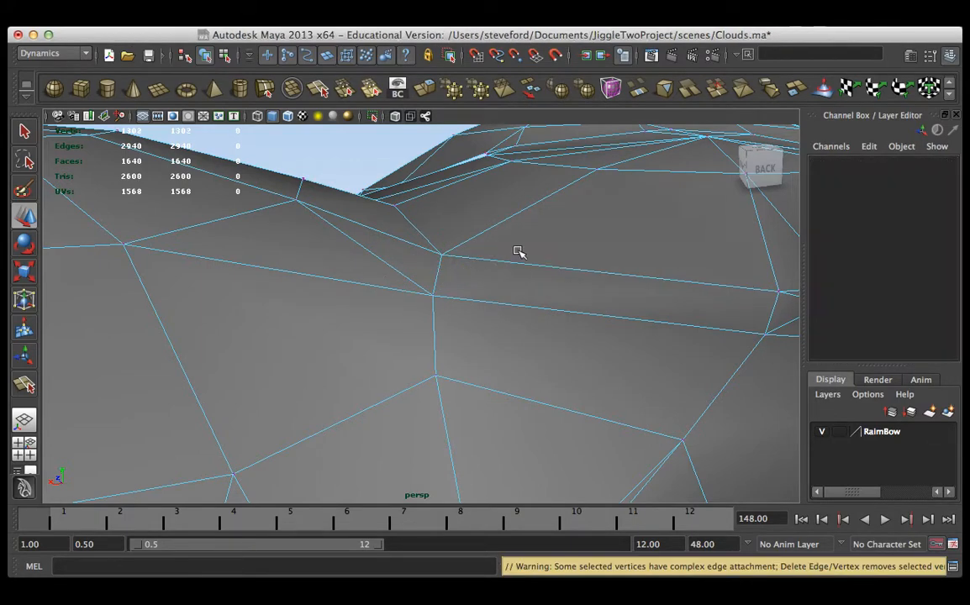
Step: Delete one of the two nearly parallel edges running up the neighbouring crease to a shared vertex
alt+drag(579, 259, 445, 323)
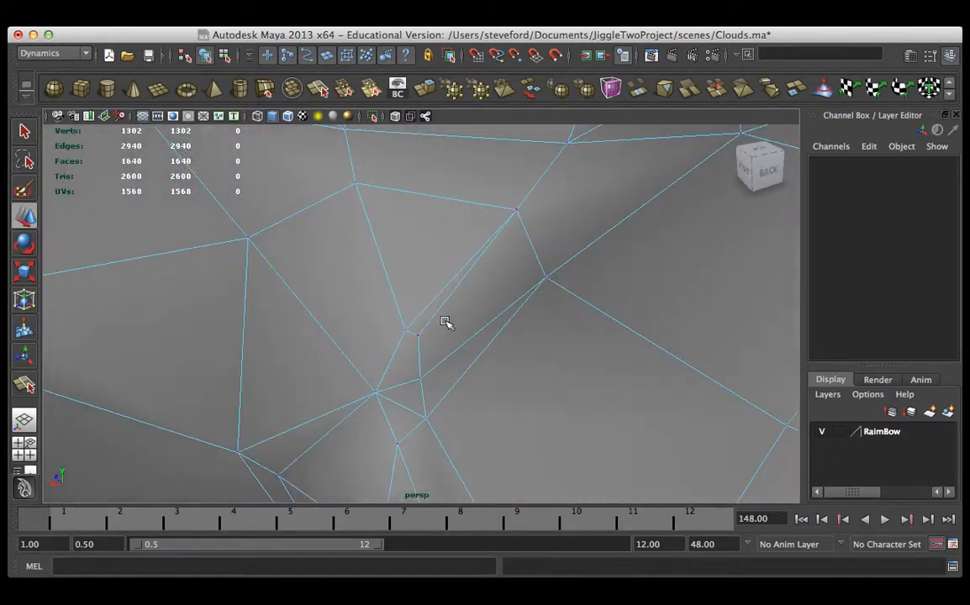
click(430, 301)
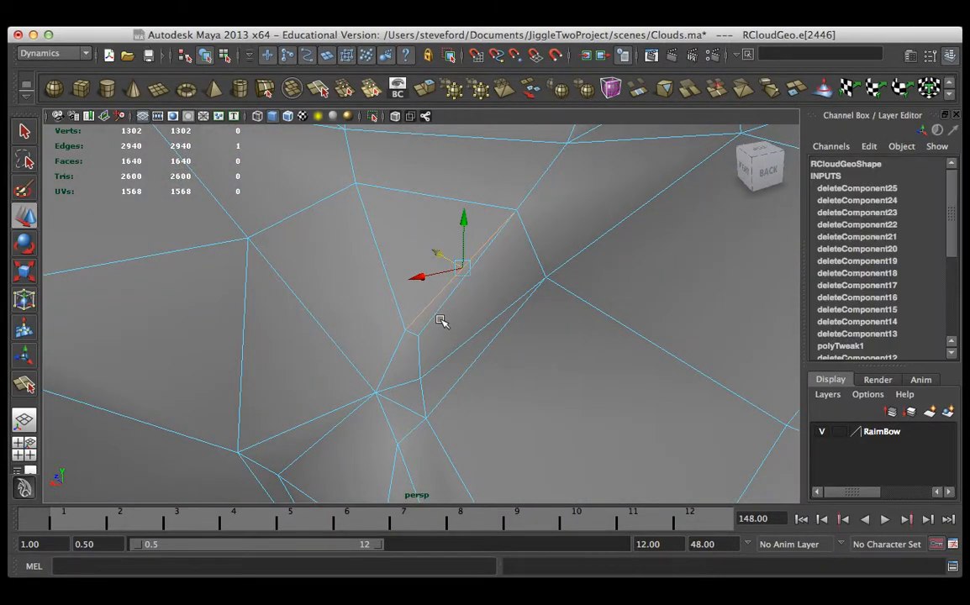
key(Delete)
Step: Split the faces at the next crease junction with two new edges, and remove the redundant edges and vertex between them
alt+drag(432, 320, 516, 296)
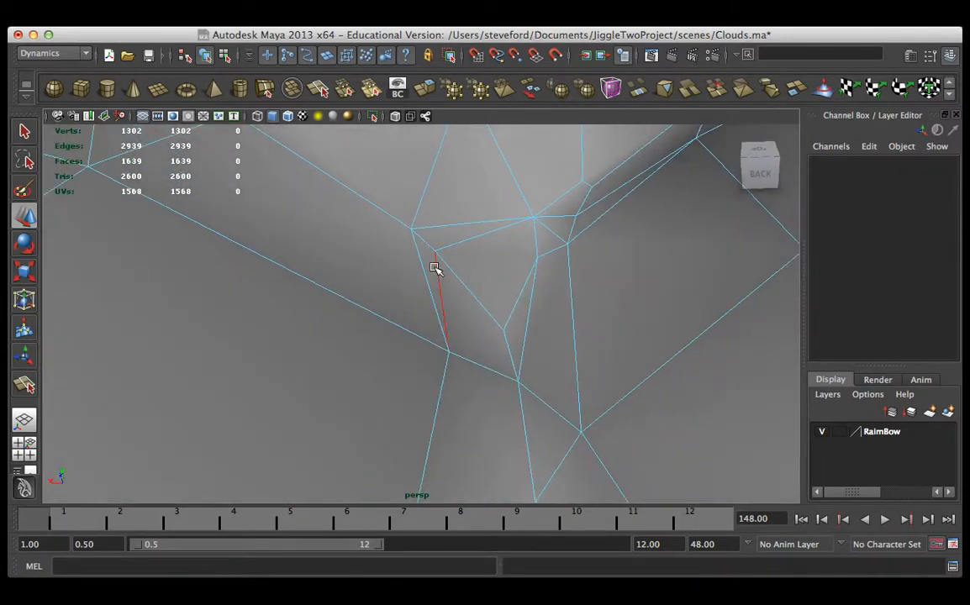
alt+middle_drag(443, 227, 421, 291)
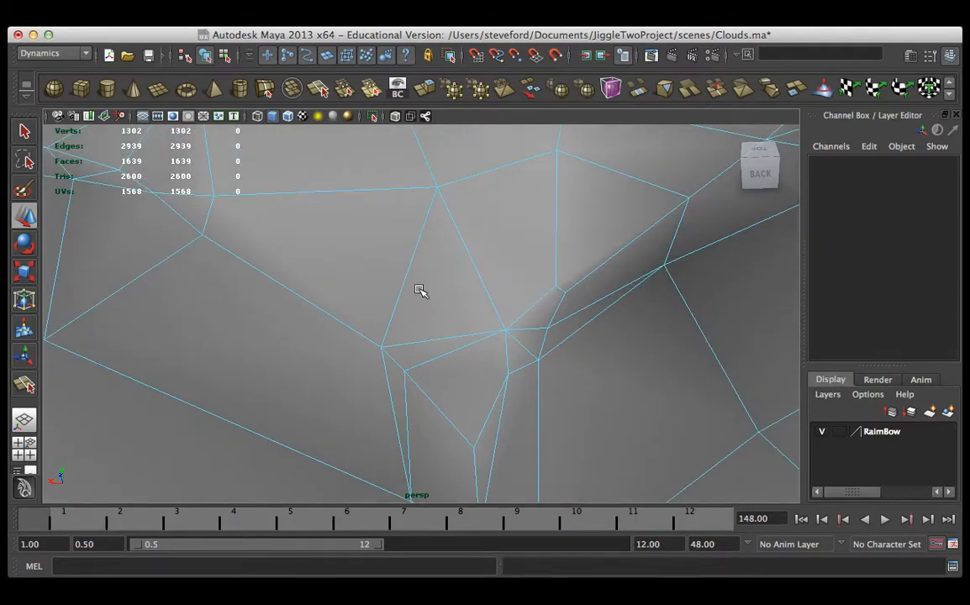
alt+drag(433, 348, 409, 322)
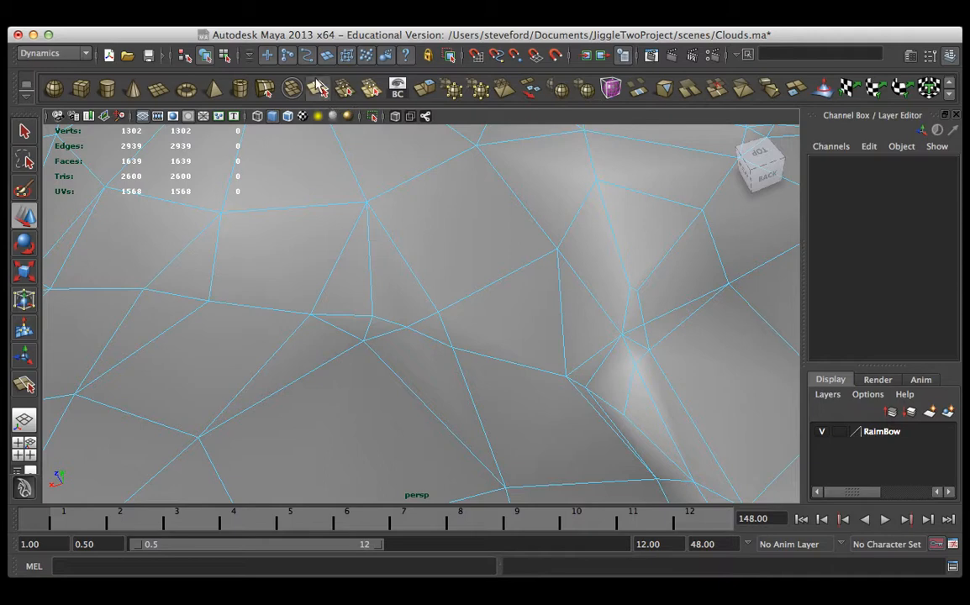
click(376, 300)
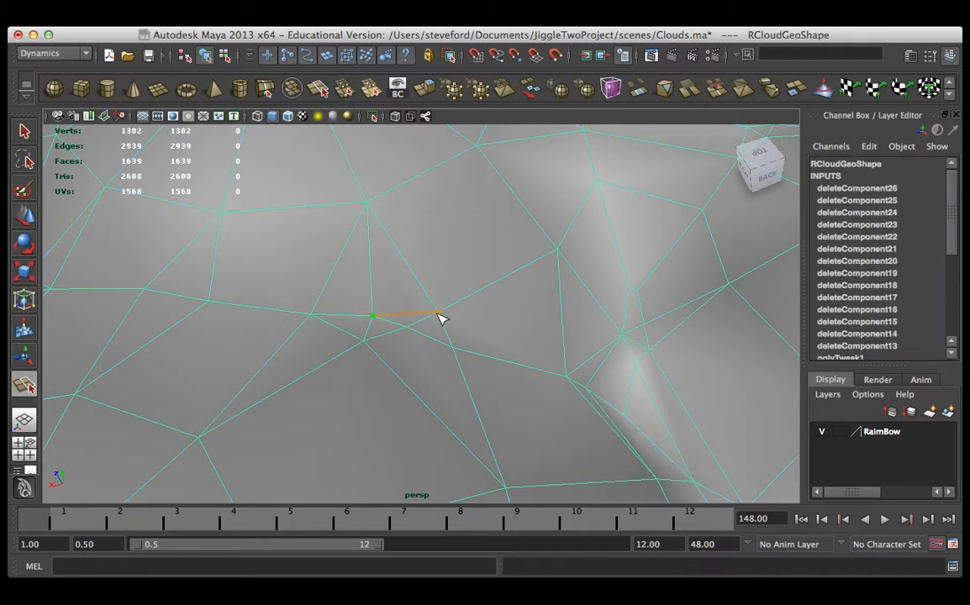
key(Return)
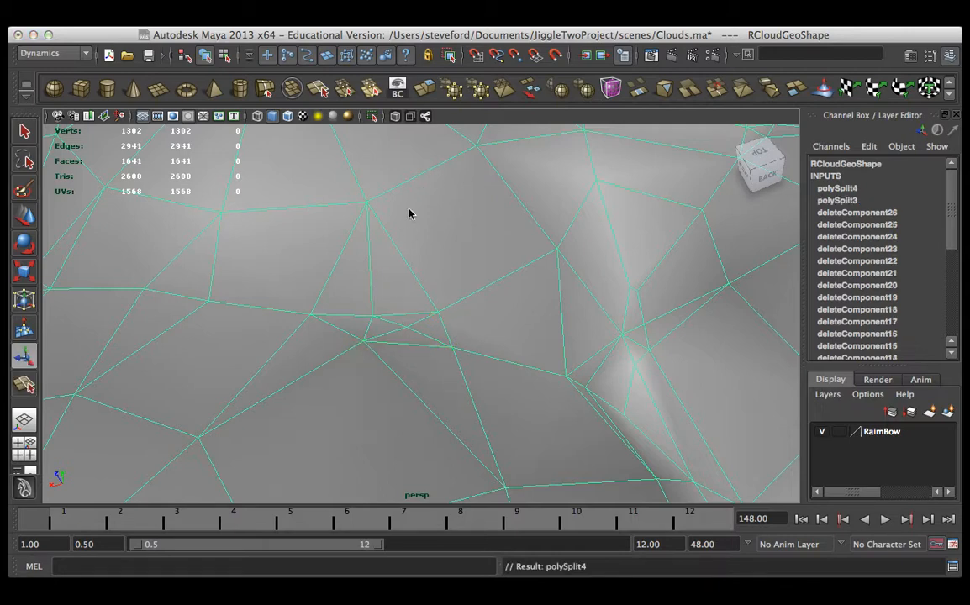
click(404, 284)
mouse_move(451, 270)
alt+mouse_down()
mouse_move(440, 264)
mouse_move(500, 296)
mouse_move(461, 261)
alt+mouse_up()
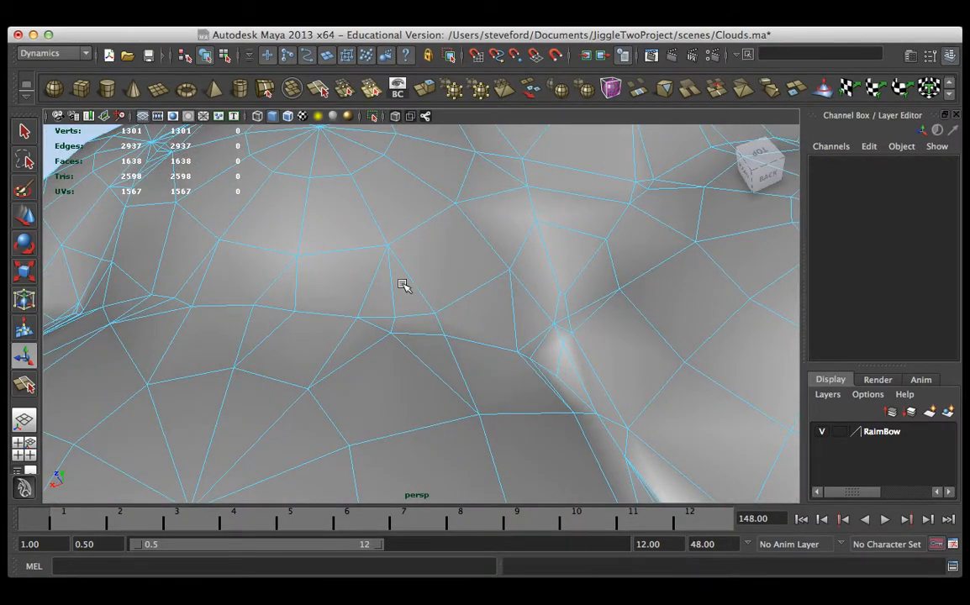
Step: Delete two redundant edges in the narrow fan beside the radial pole on the cloud's right side, undoing any extra deletion
alt+drag(402, 285, 475, 218)
mouse_move(472, 251)
alt+mouse_down()
mouse_move(420, 234)
mouse_move(494, 273)
mouse_move(424, 256)
mouse_move(472, 260)
alt+mouse_up()
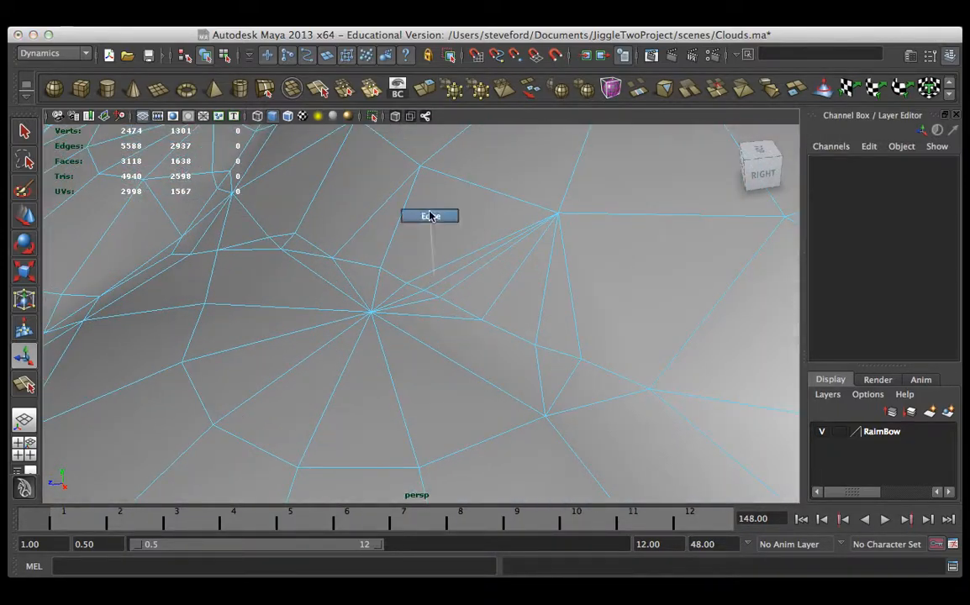
click(437, 282)
key(Delete)
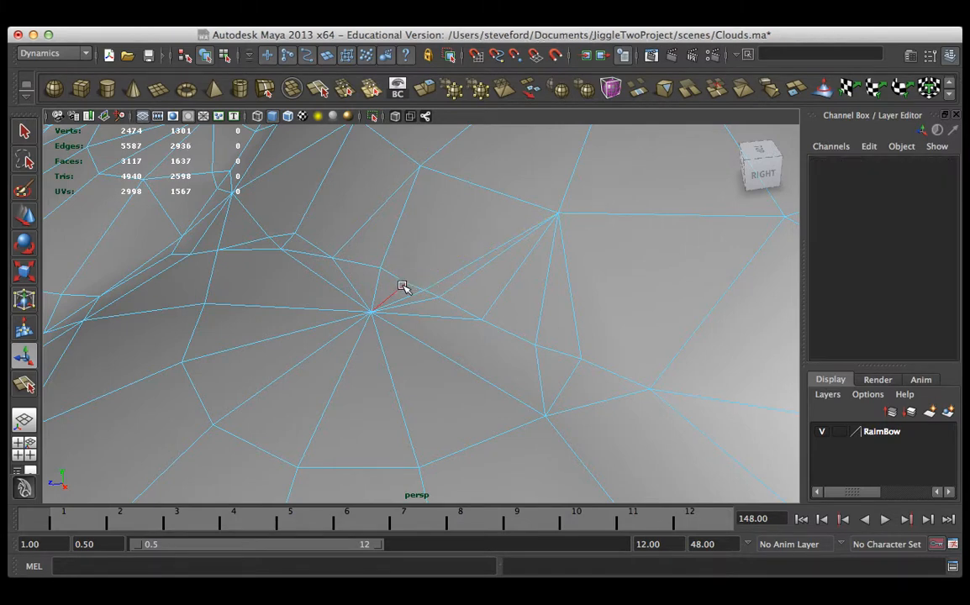
click(411, 300)
key(Delete)
key(Delete)
key(ctrl+z)
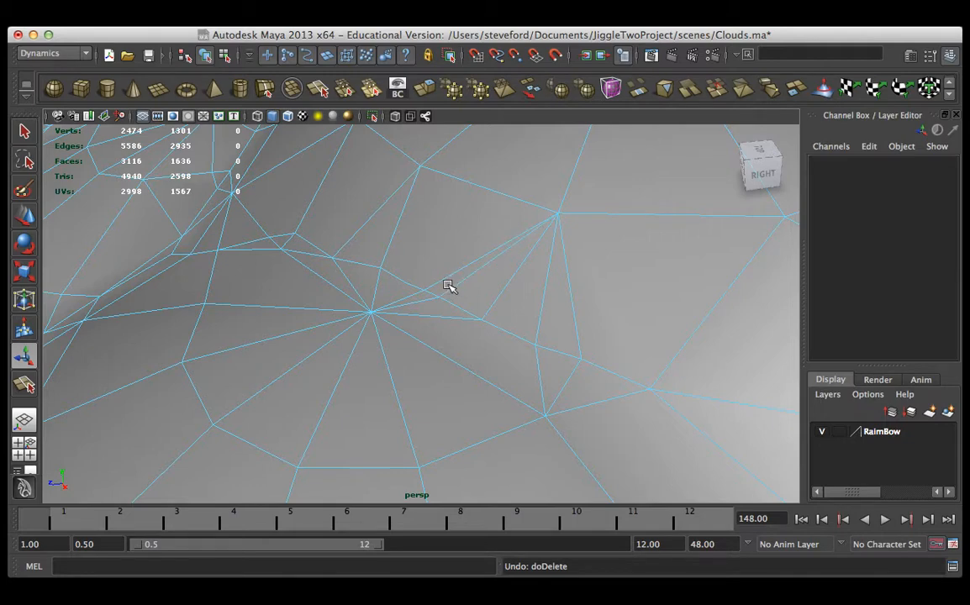
key(Delete)
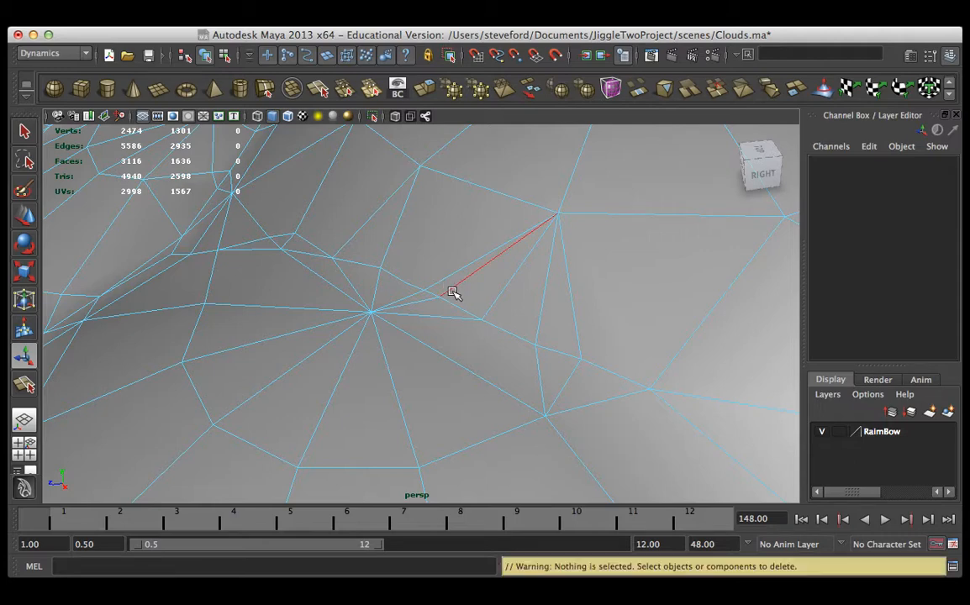
Step: Delete two more redundant edges beside the same radial pole, leaving a single edge line from the crease to the outer vertex
click(459, 289)
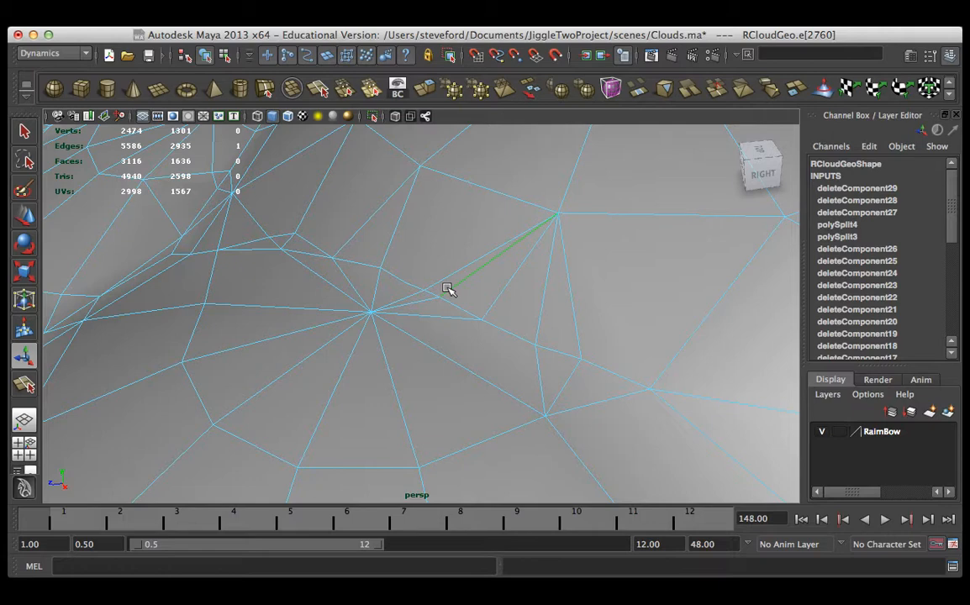
key(Delete)
click(429, 305)
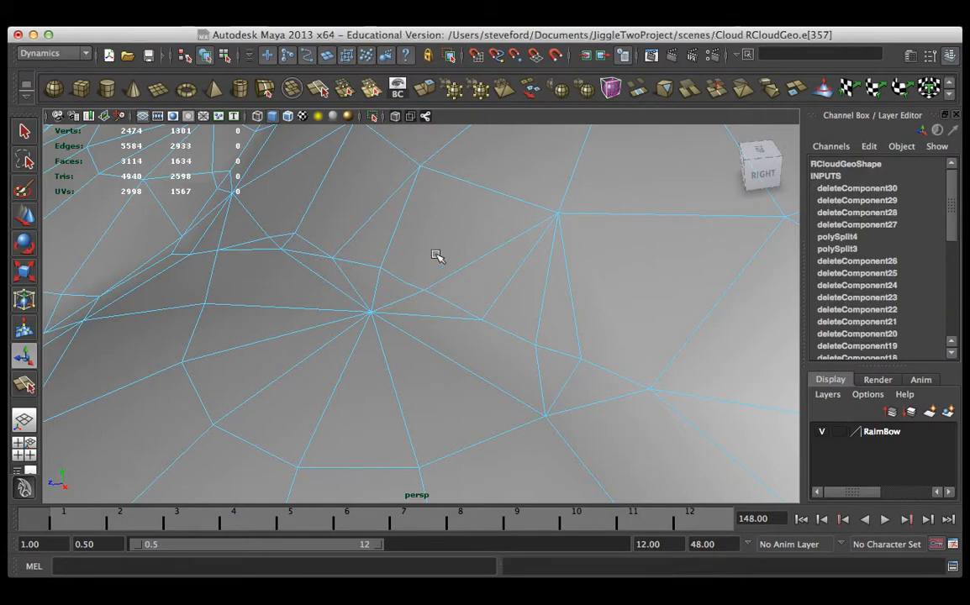
key(Delete)
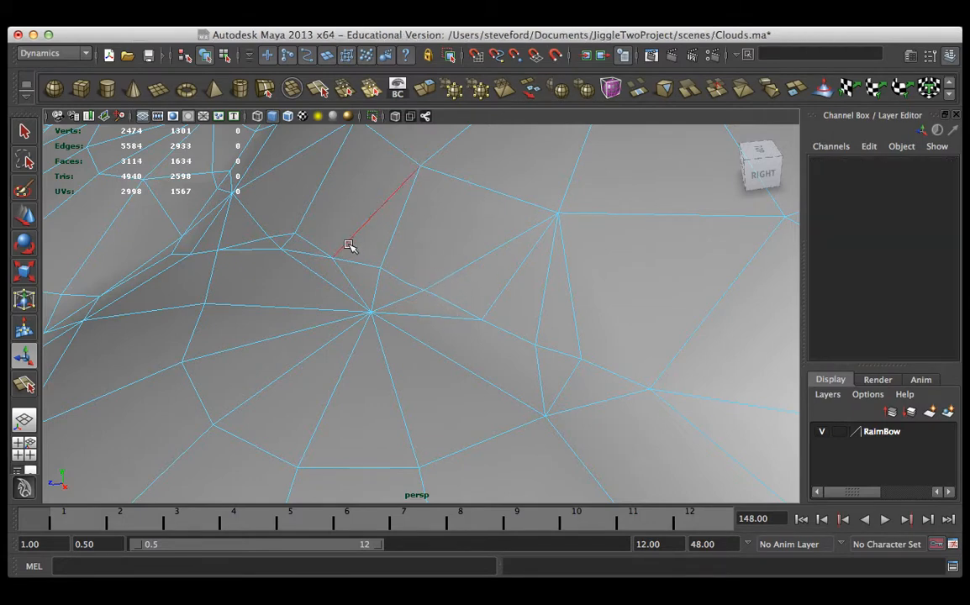
Step: Delete the duplicate long edge and a short connecting edge in the front crease, plus the leftover vertex at its lower end
alt+drag(351, 247, 381, 293)
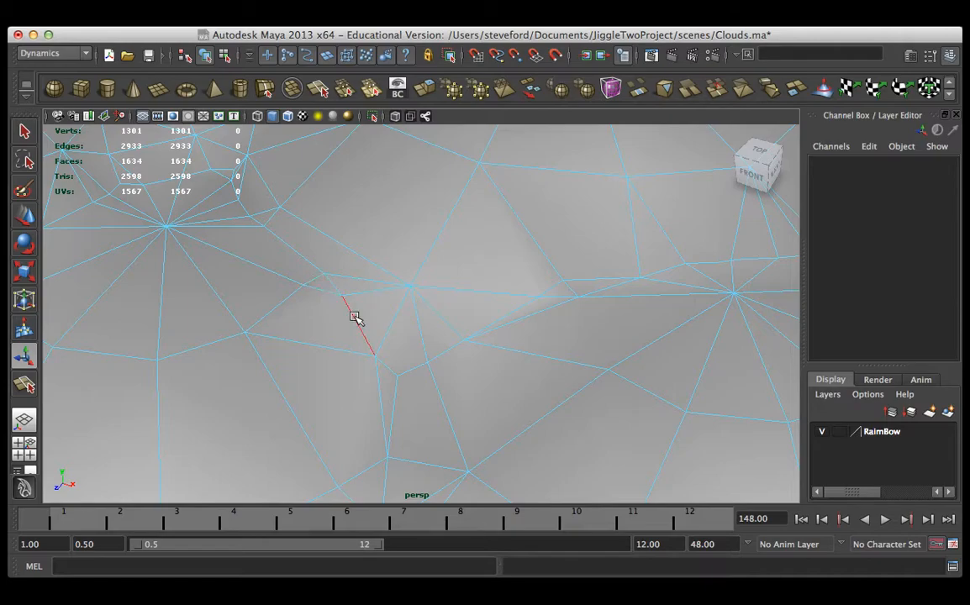
alt+drag(357, 321, 560, 219)
scroll(560, 218, up, 10)
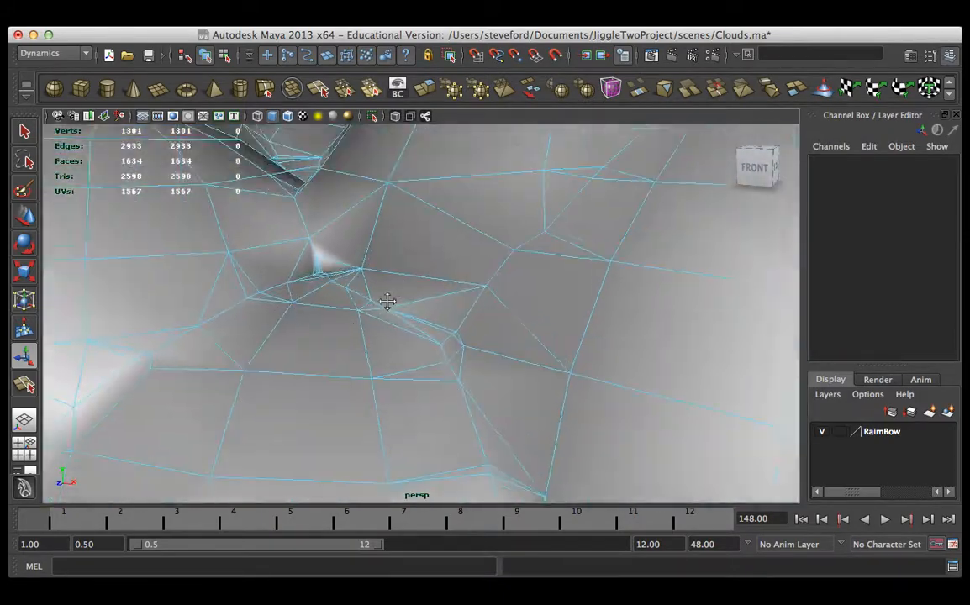
alt+drag(388, 301, 473, 303)
click(538, 371)
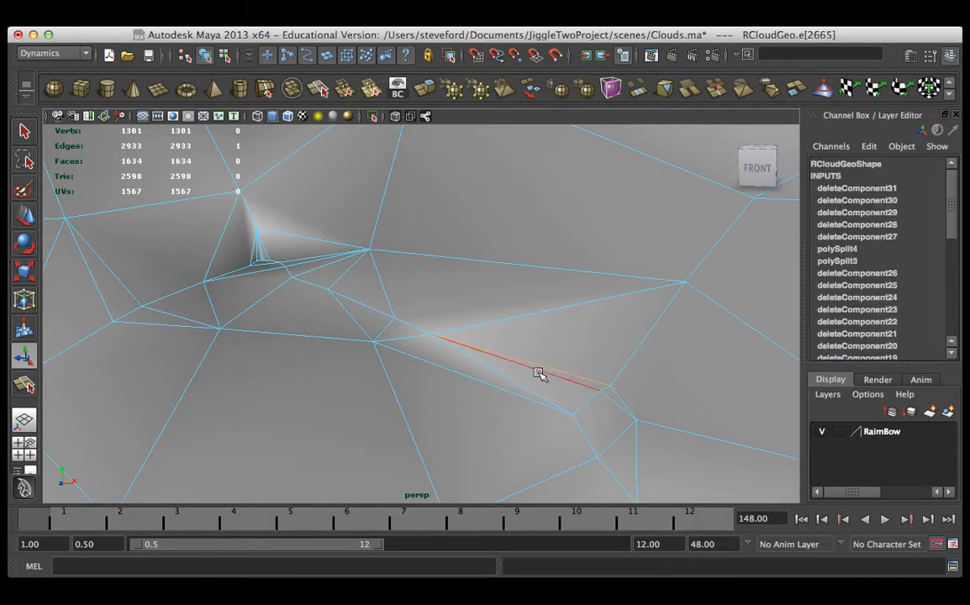
key(Delete)
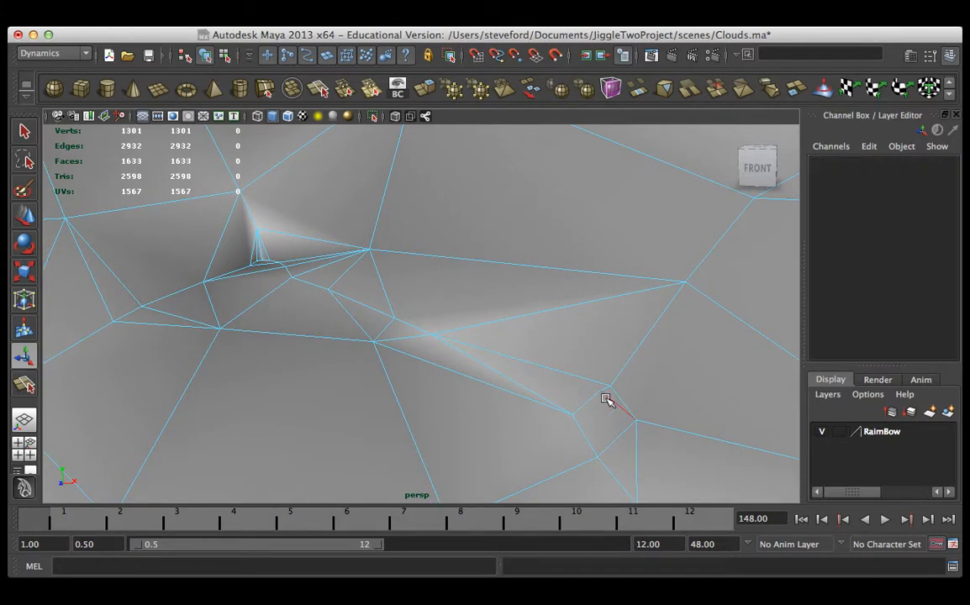
click(610, 396)
key(Delete)
right_drag(538, 362, 526, 316)
click(599, 392)
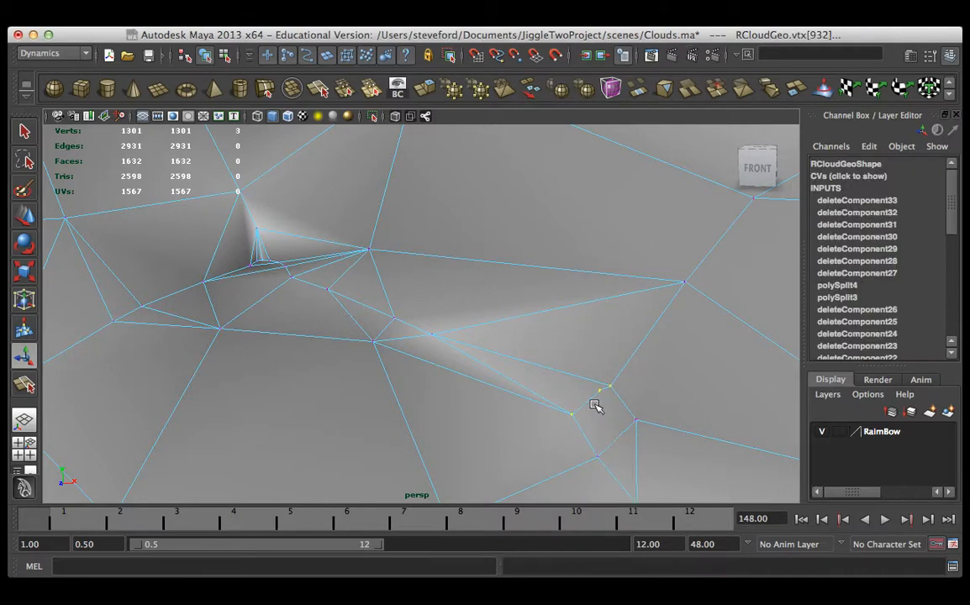
key(Delete)
Step: Delete two tiny edges inside the pinched triangle at the crease's upper end and the stray vertex they leave
alt+right_drag(355, 289, 467, 317)
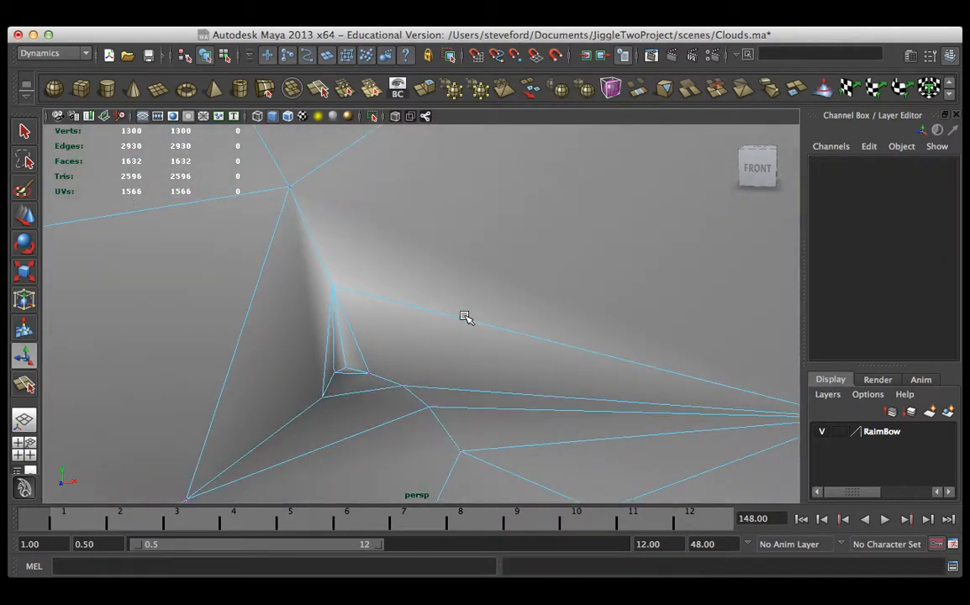
click(334, 357)
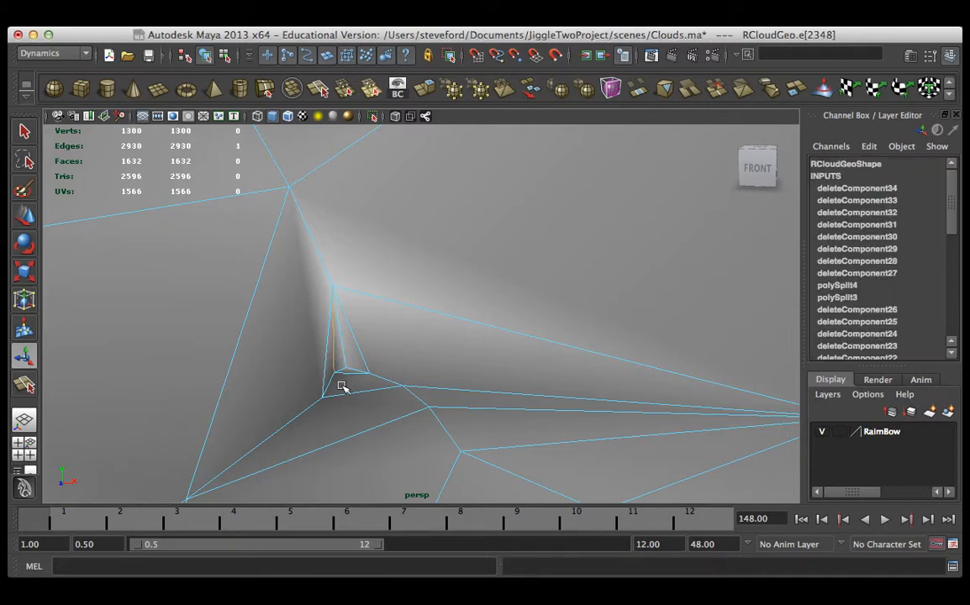
key(Delete)
click(357, 388)
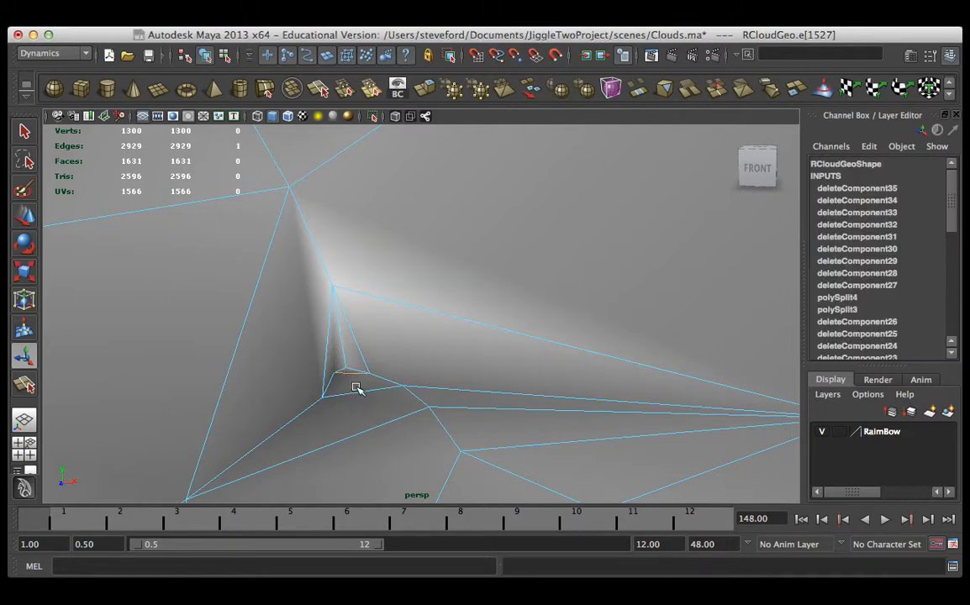
key(Delete)
right_drag(324, 363, 293, 299)
key(Delete)
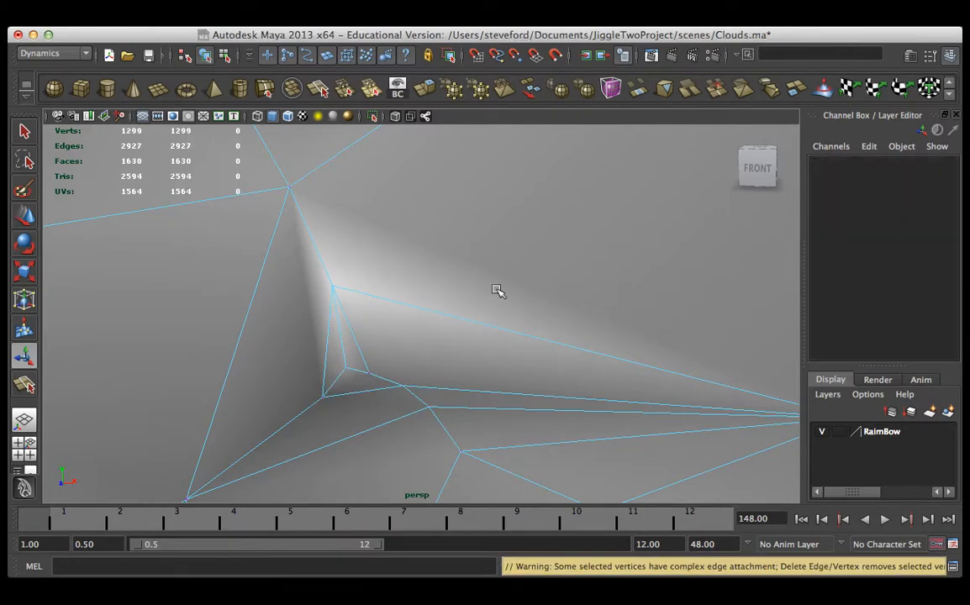
Step: Select the connected cluster of edges in the middle of the cloud's underside, delete it, and show the mesh shaded
click(374, 376)
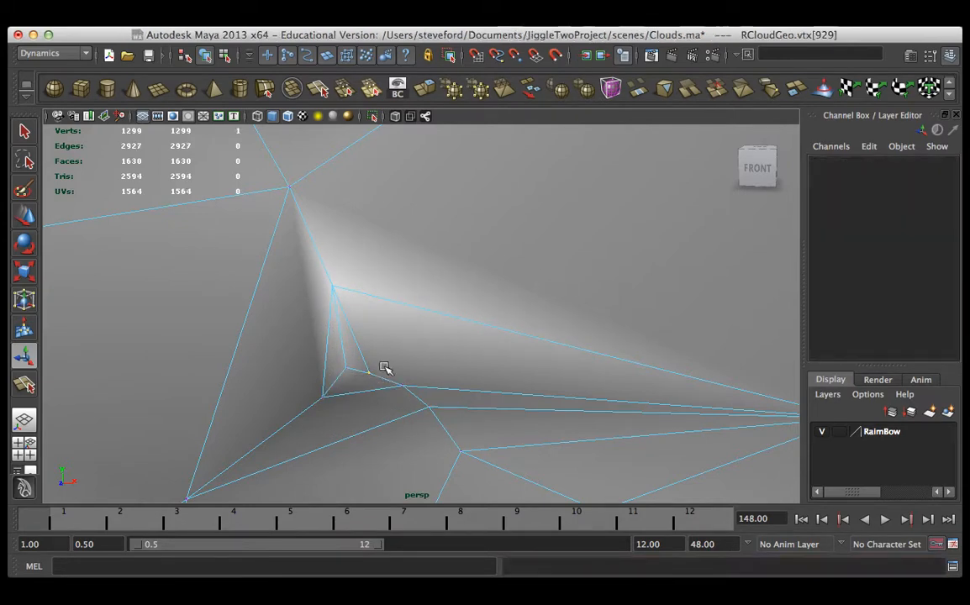
scroll(428, 361, up, 3)
scroll(418, 389, down, 3)
alt+drag(437, 378, 328, 292)
right_drag(317, 305, 316, 264)
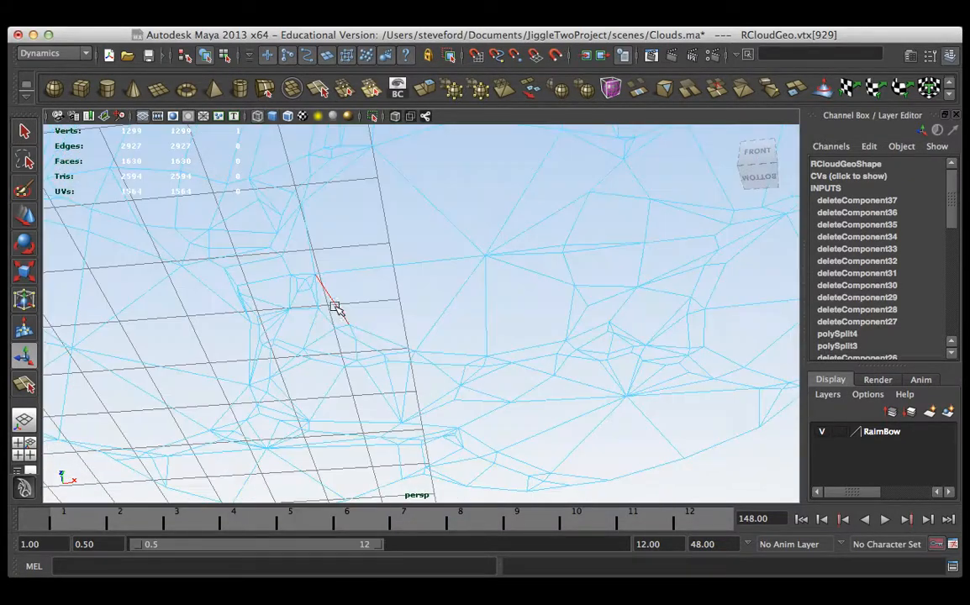
double_click(411, 353)
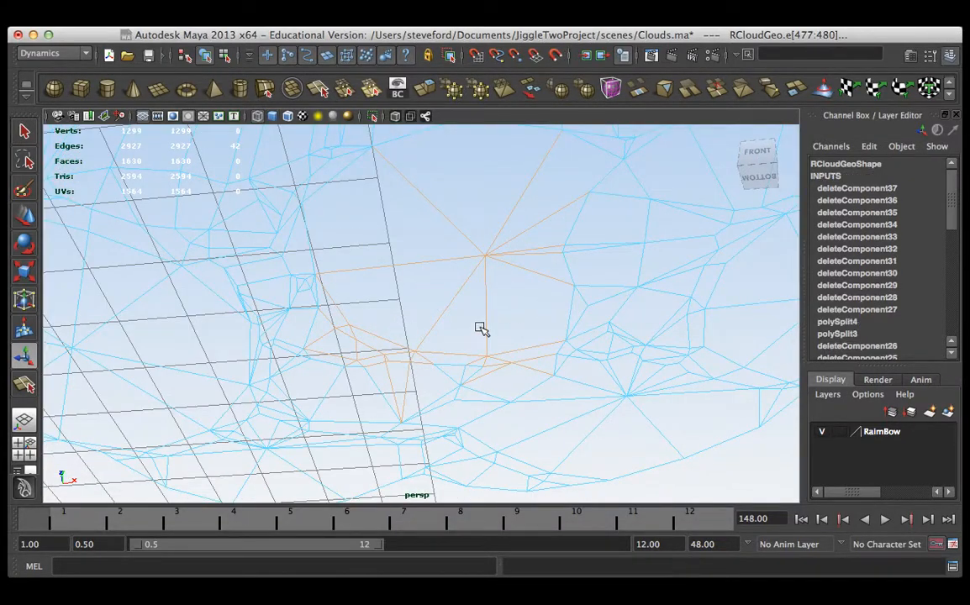
key(Delete)
key(5)
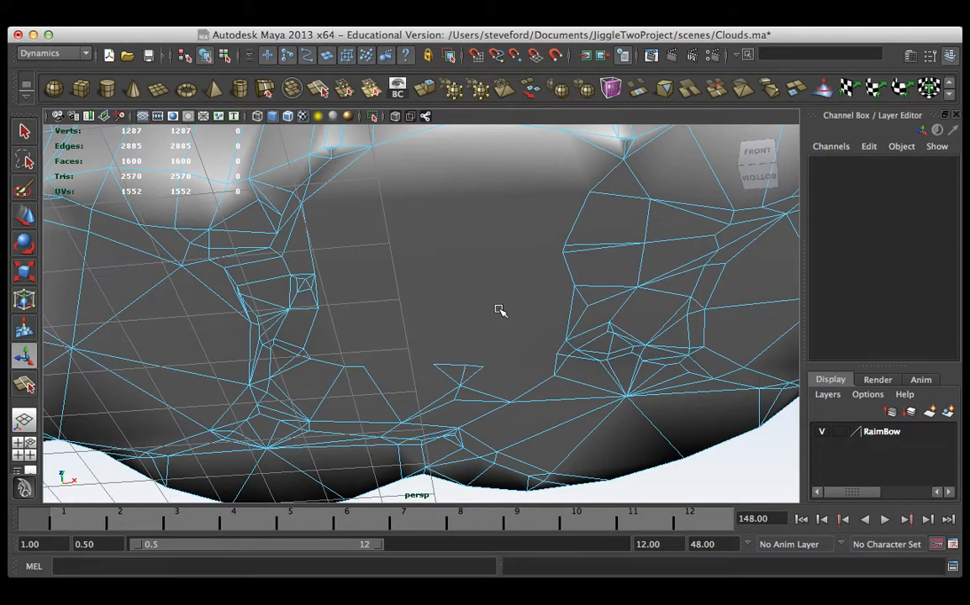
Step: Delete the small edge cluster at the centre of the underside, the dense cluster beside it, and the edges left along its border
drag(433, 357, 517, 412)
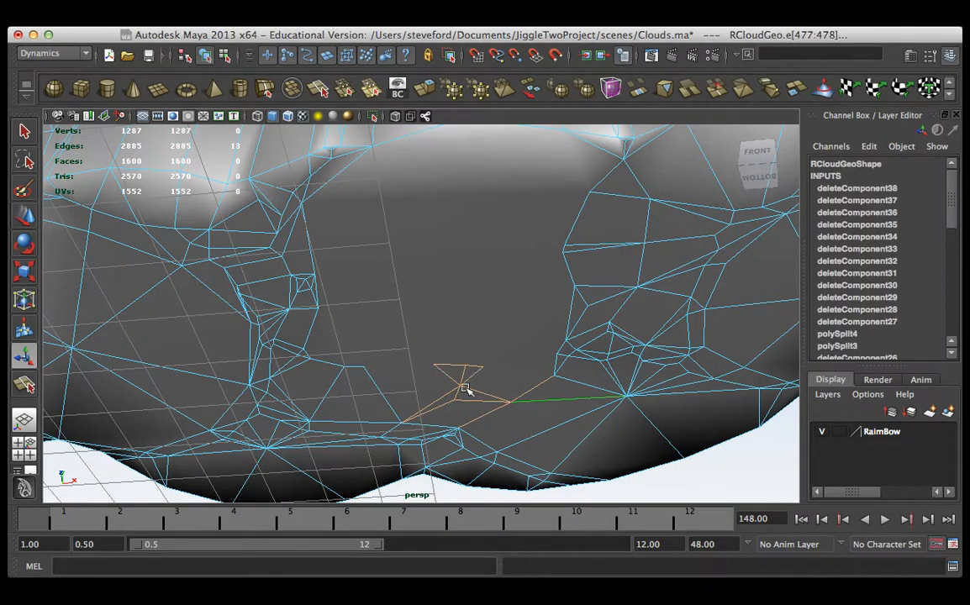
key(Delete)
drag(245, 255, 330, 326)
key(Delete)
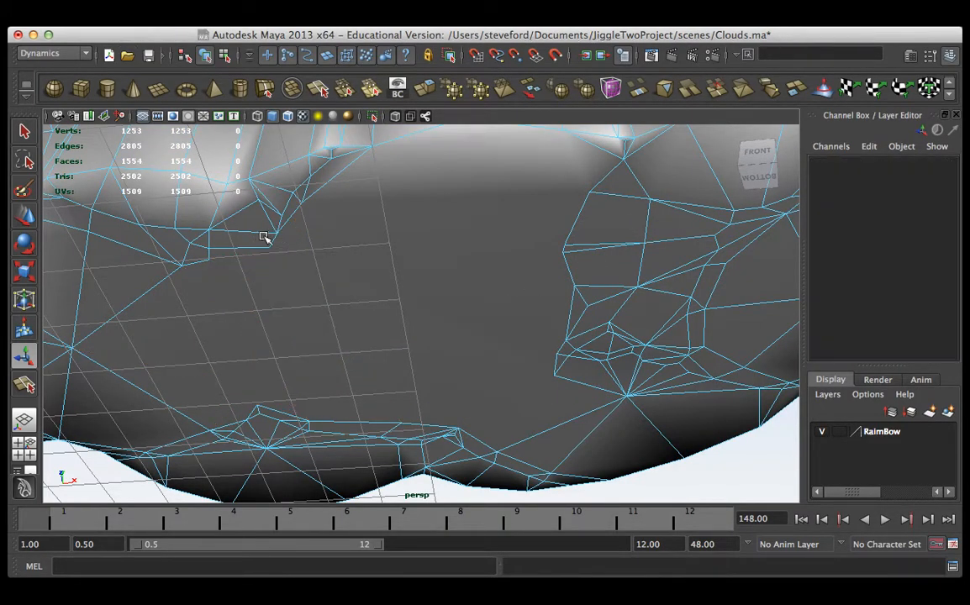
click(268, 243)
key(Delete)
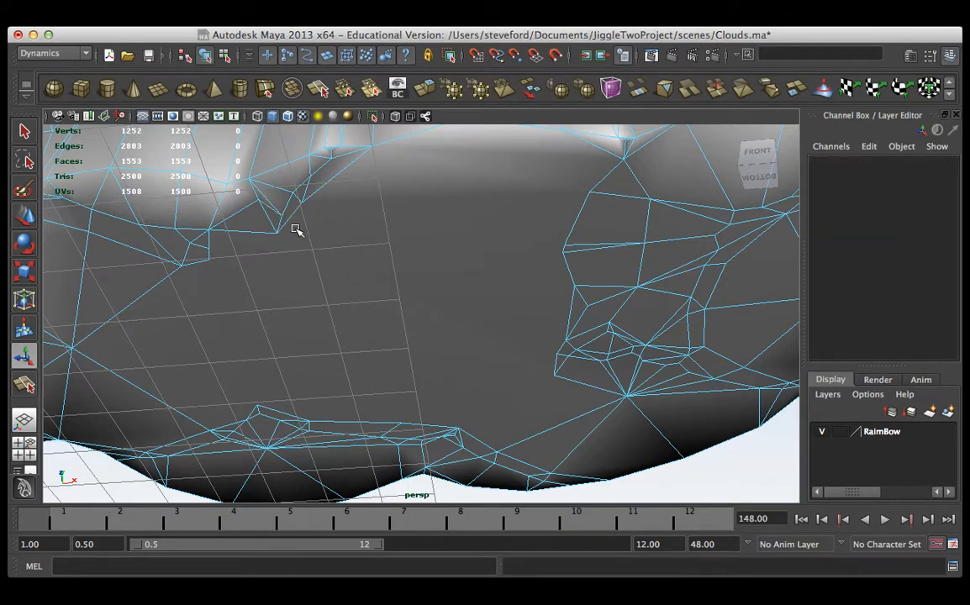
Step: Delete the radial edge fan at the underside's near rim and the small edge clusters on both sides of it
alt+drag(414, 307, 428, 336)
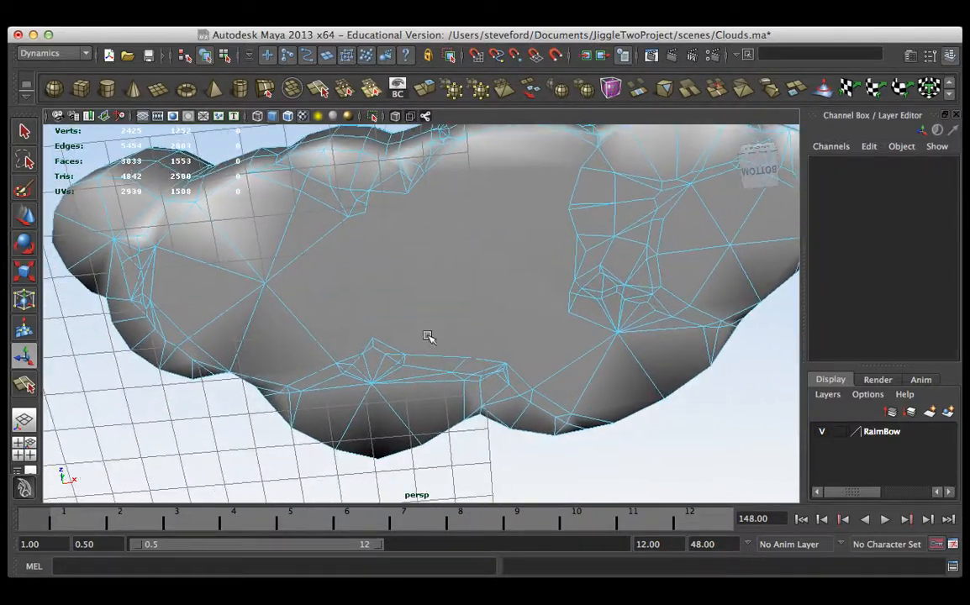
click(444, 380)
key(Delete)
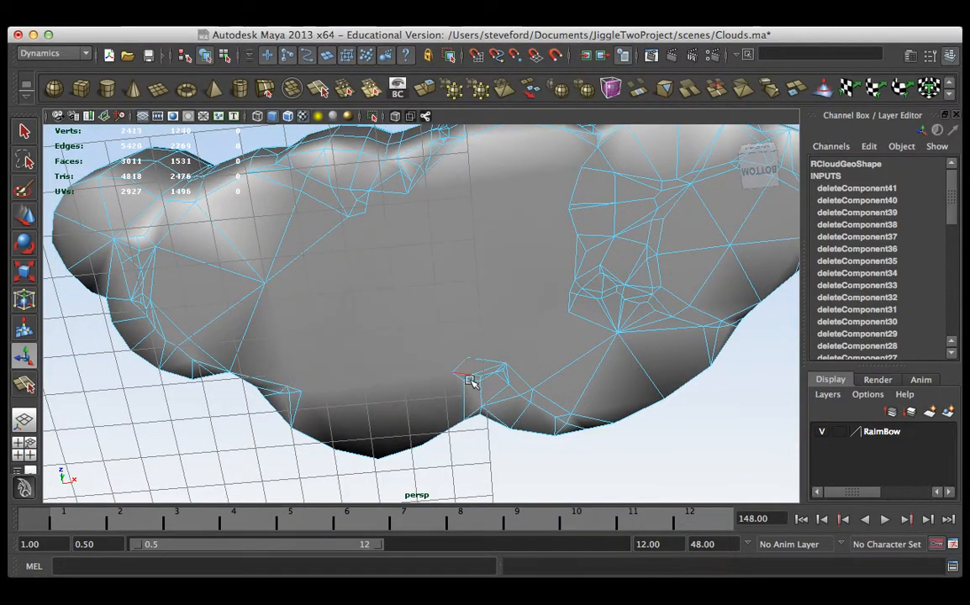
click(467, 371)
key(Delete)
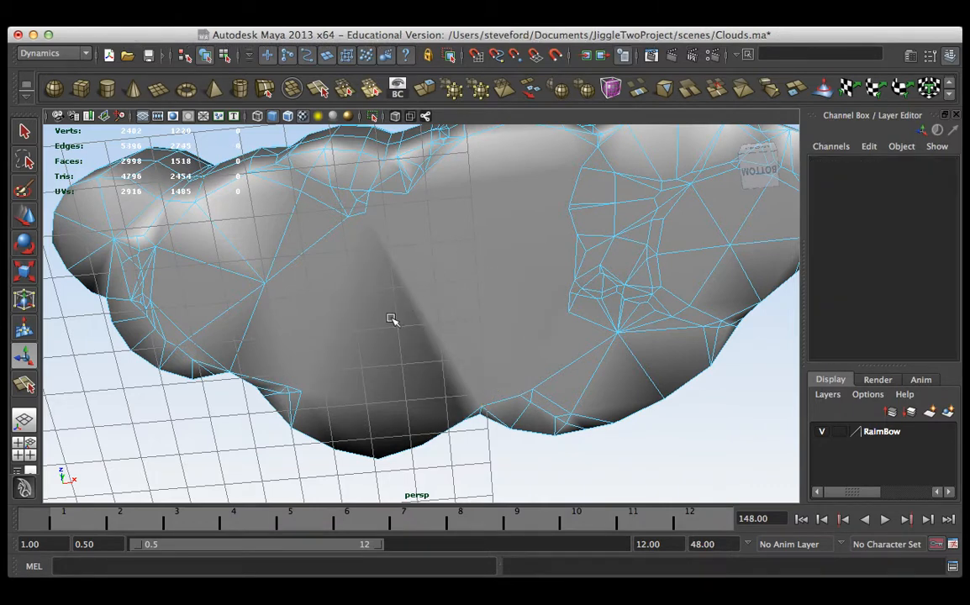
click(305, 402)
key(Delete)
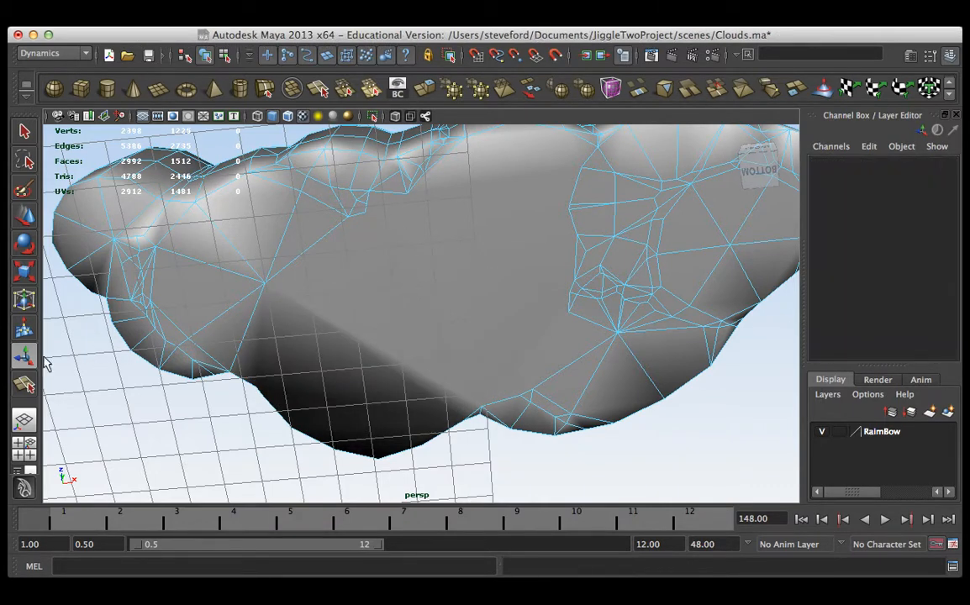
Step: Split the underside with an edge from the near rim notch to the opposite rim, and delete the stray vertex beside the corner there
key(F8)
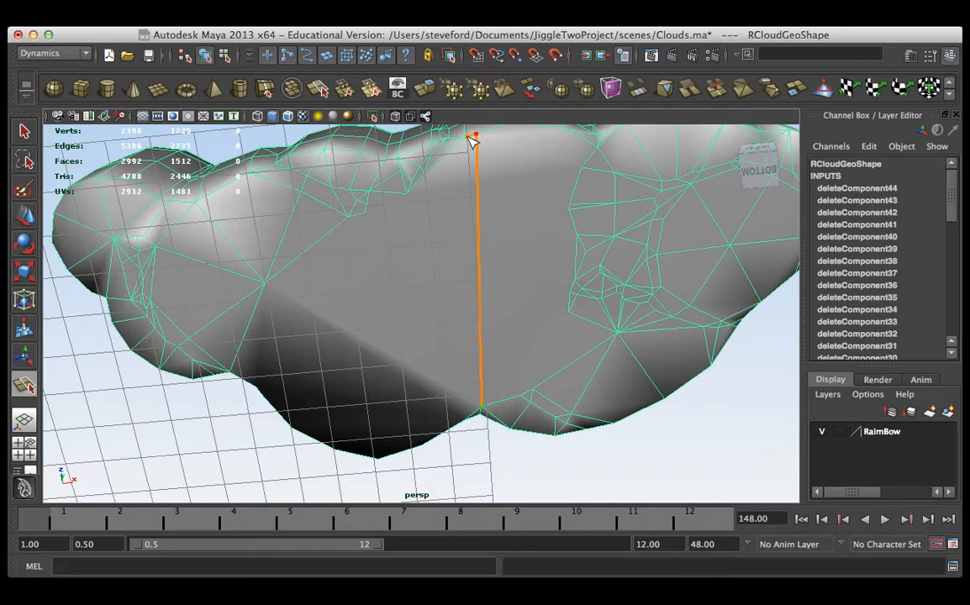
key(Return)
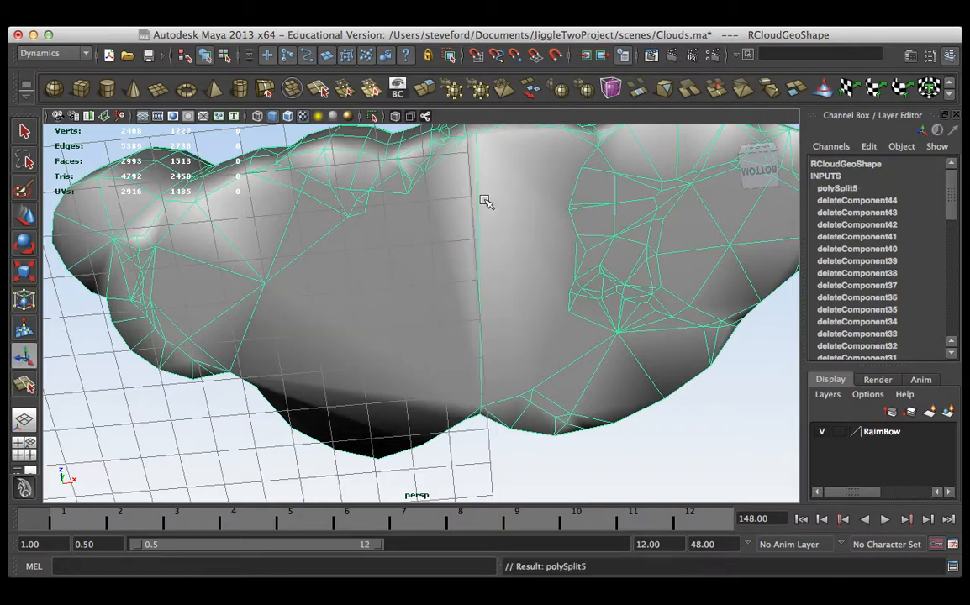
alt+drag(493, 172, 510, 232)
scroll(510, 233, up, 3)
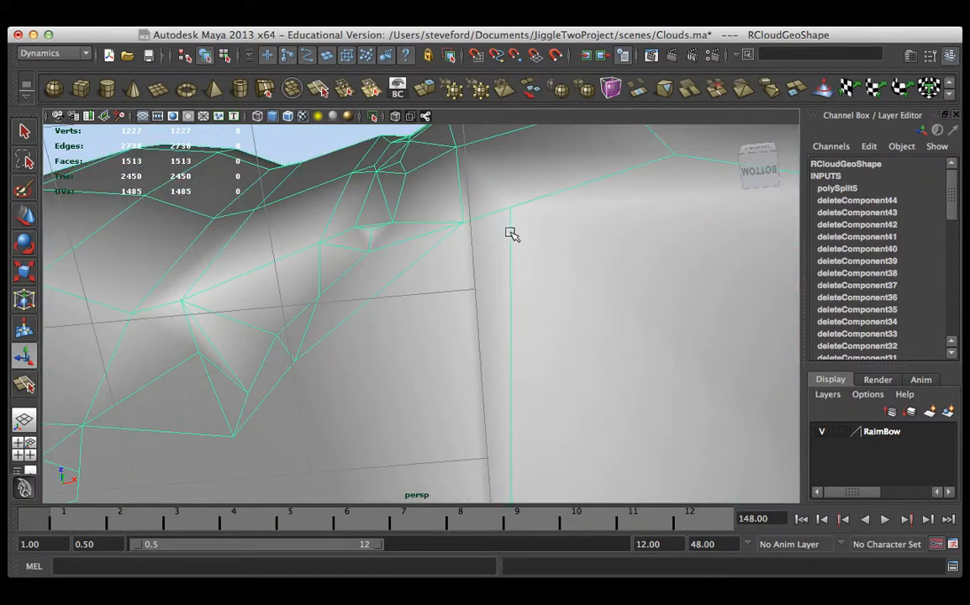
mouse_move(510, 210)
right_down()
mouse_move(498, 209)
mouse_move(504, 199)
right_up()
click(512, 206)
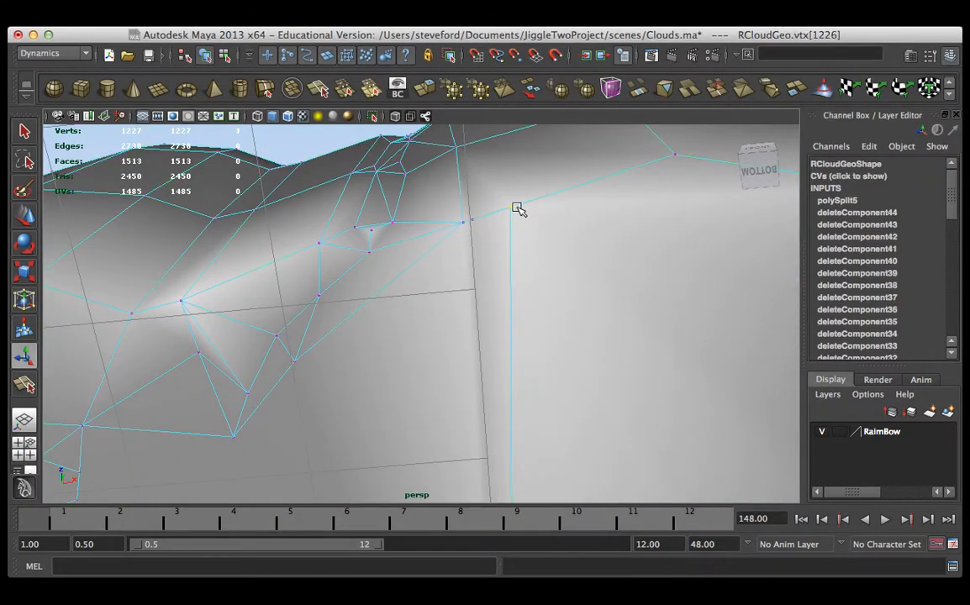
drag(477, 231, 471, 232)
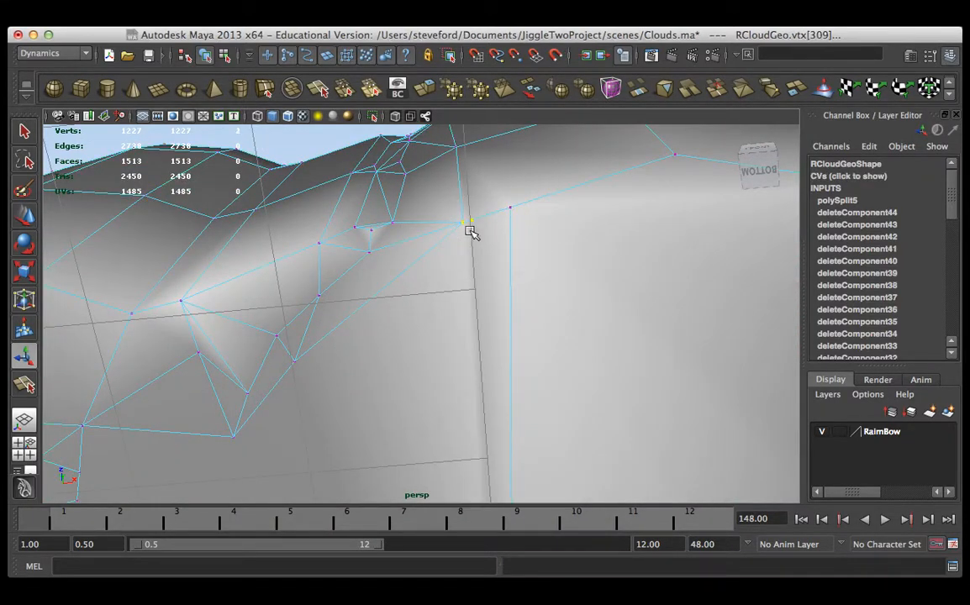
key(Delete)
Step: Move the new edge's end vertex onto the neighbouring rim corner vertex and select the overlapping pair
click(510, 207)
key(w)
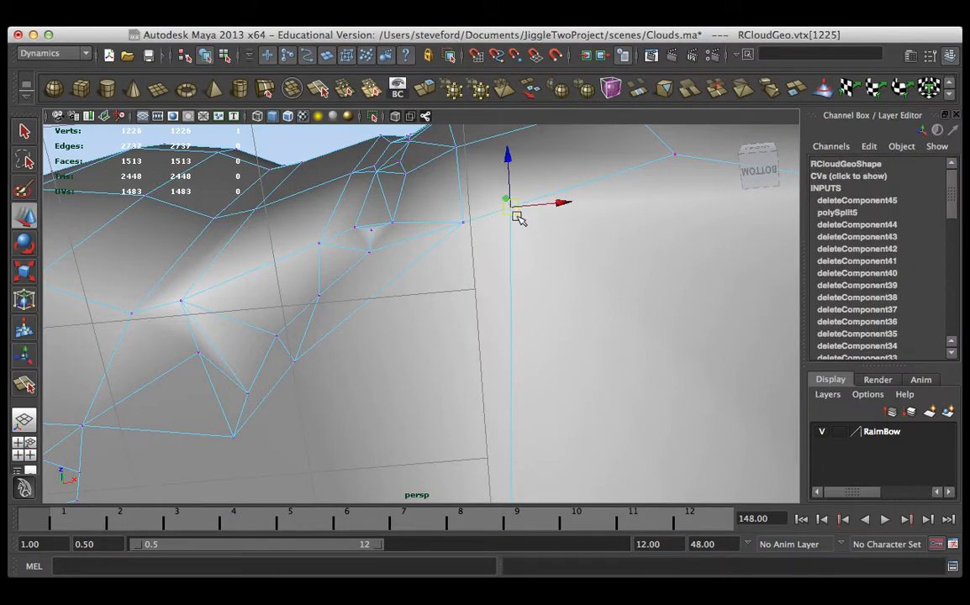
drag(510, 202, 450, 229)
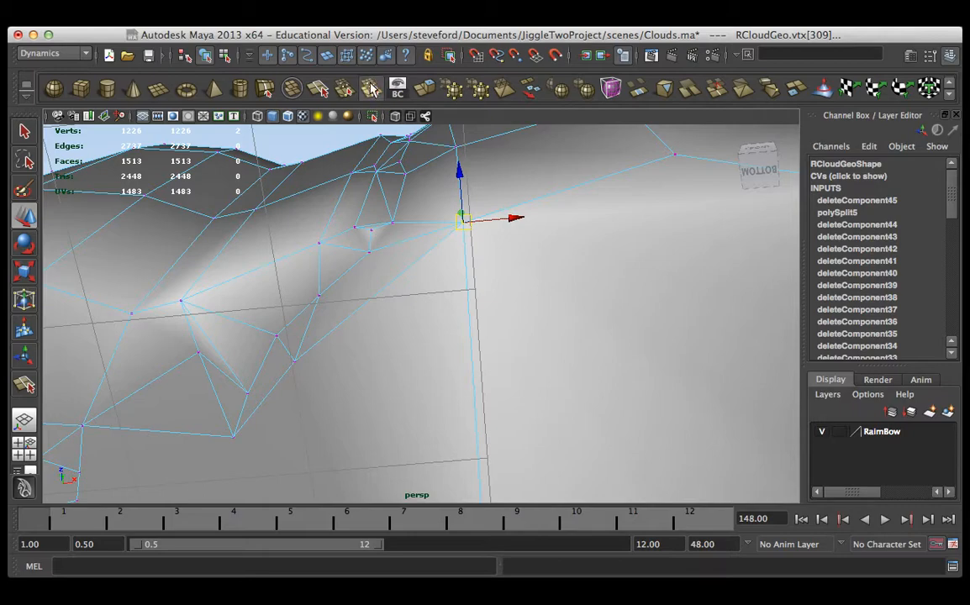
click(344, 90)
alt+right_drag(533, 318, 440, 240)
alt+drag(441, 240, 435, 290)
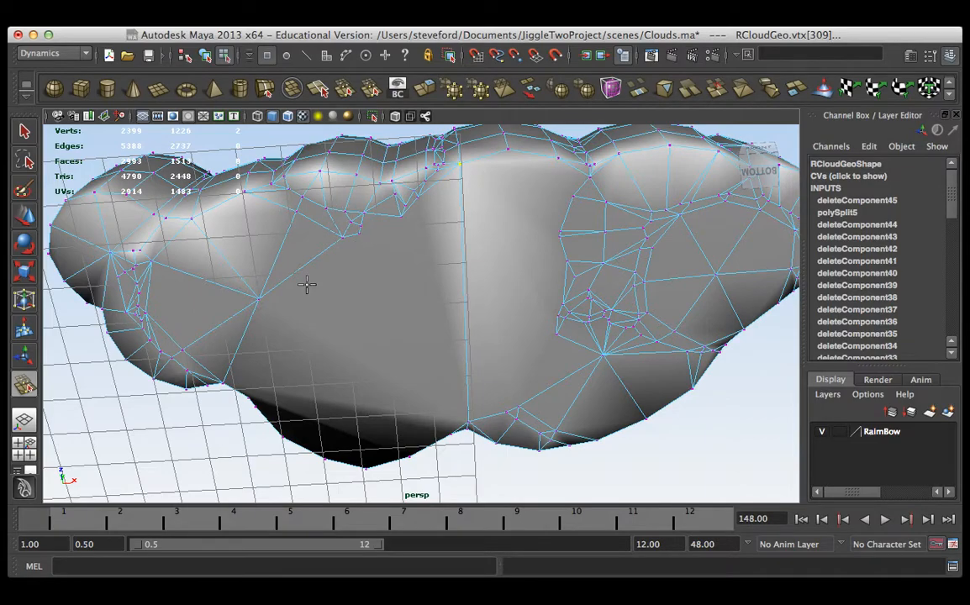
alt+drag(307, 285, 210, 309)
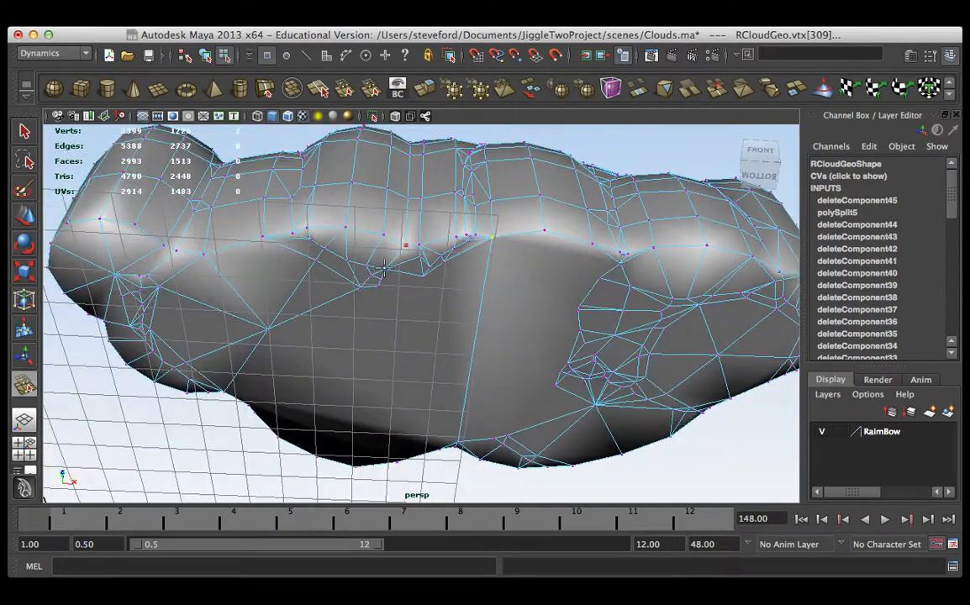
alt+drag(427, 195, 406, 205)
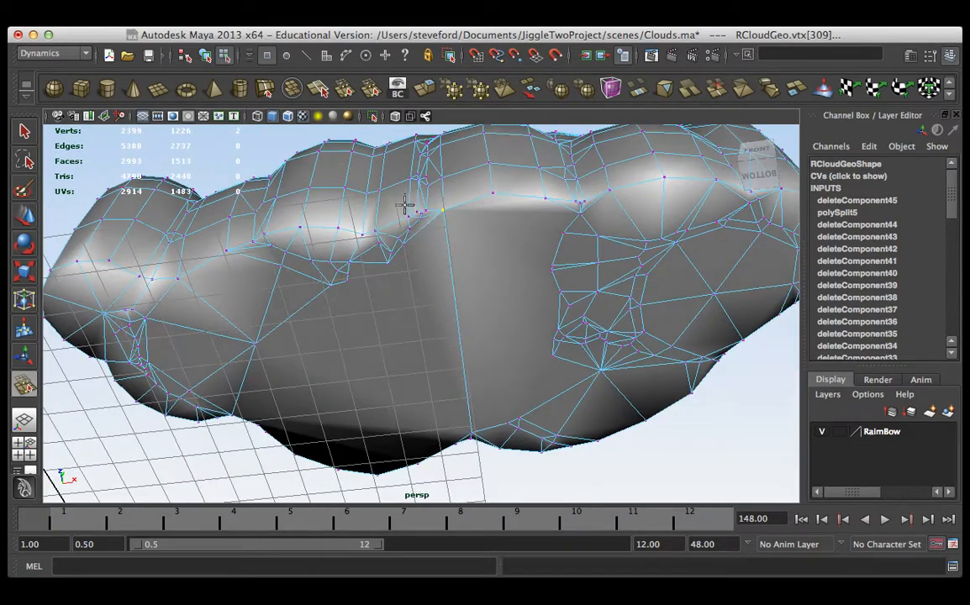
key(w)
Step: Delete three redundant connecting edges in the lower part of the crease between the two large rear puffs
alt+drag(468, 214, 454, 249)
alt+right_drag(454, 248, 457, 312)
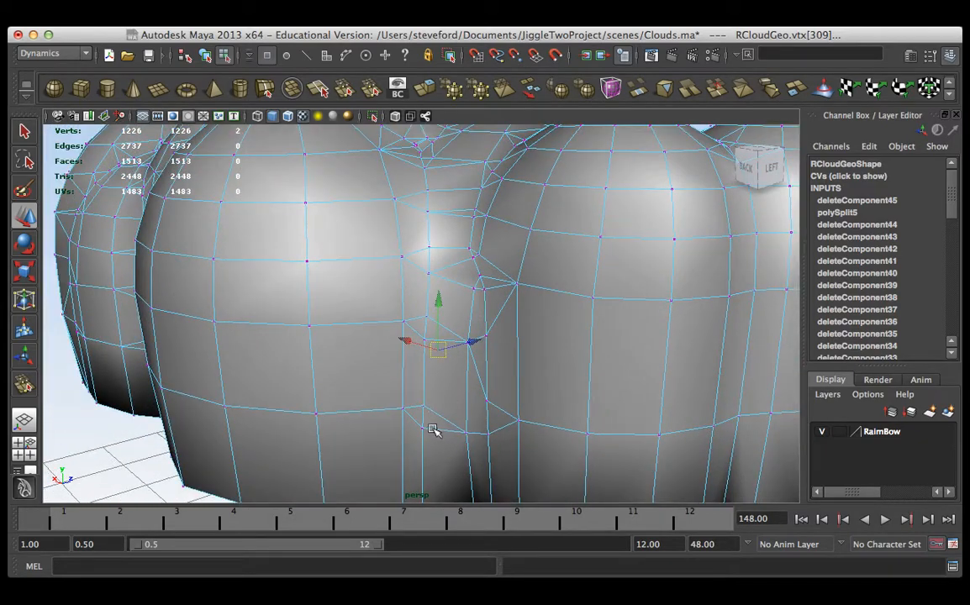
alt+drag(432, 429, 442, 454)
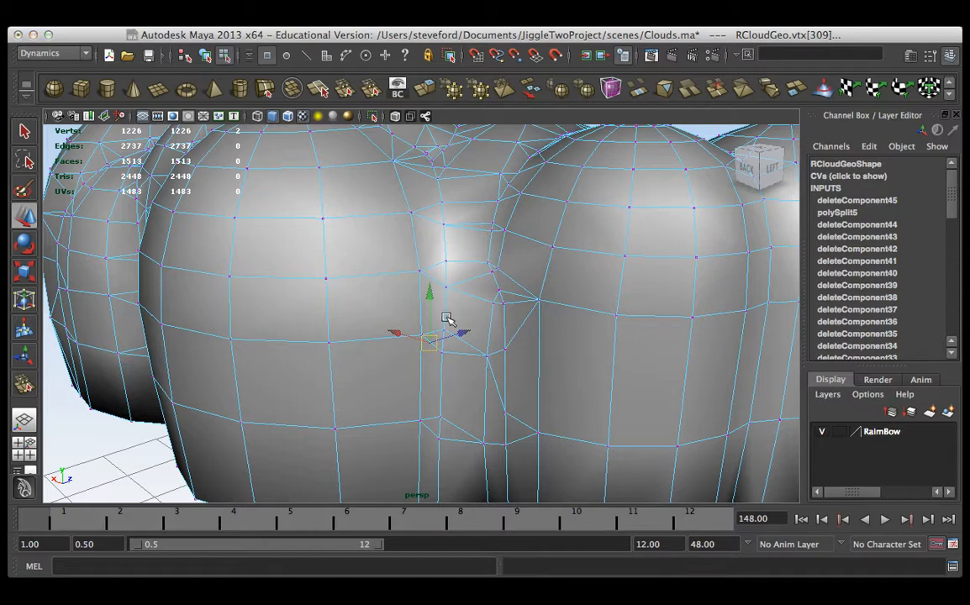
key(F10)
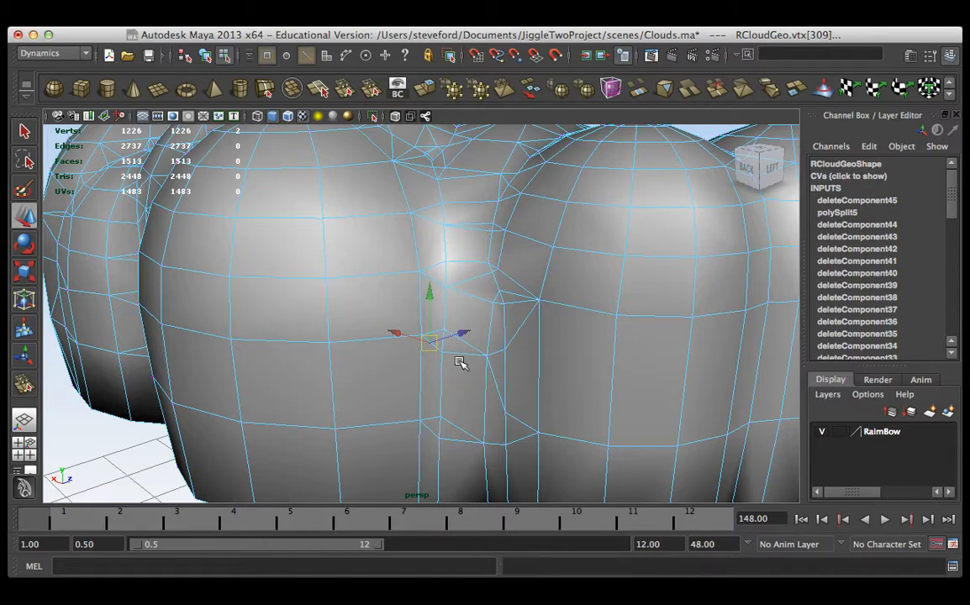
click(462, 363)
key(Delete)
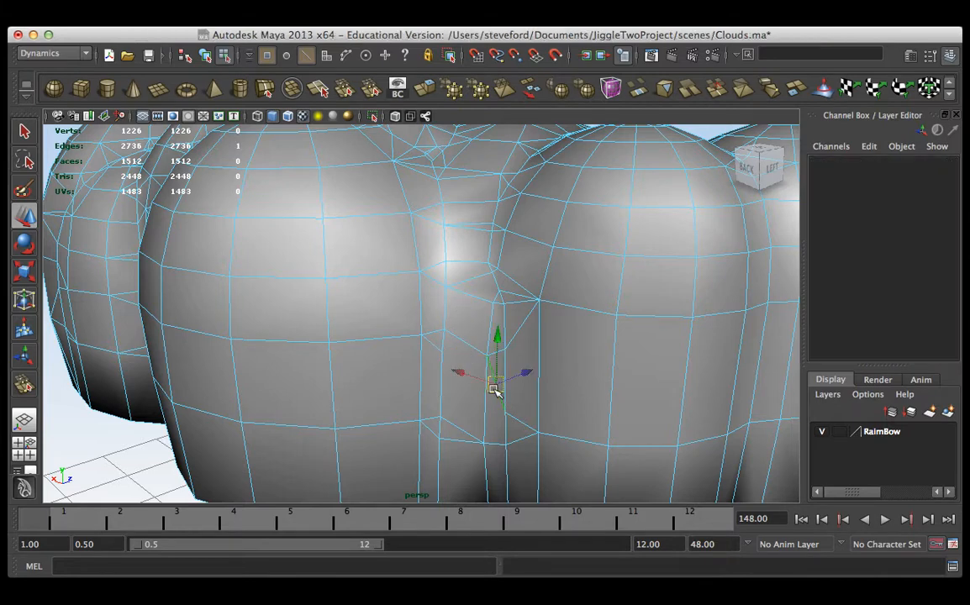
click(498, 392)
key(Delete)
click(520, 422)
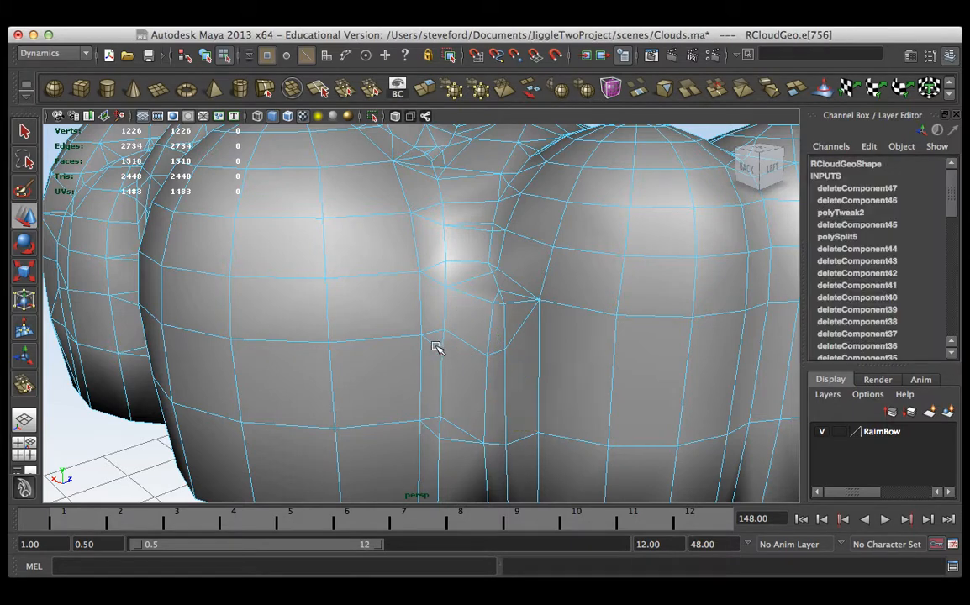
key(Delete)
Step: Delete the three remaining short connecting edges on the larger puff's side of the crease, plus the leftover vertices around them
click(432, 343)
key(Delete)
click(432, 415)
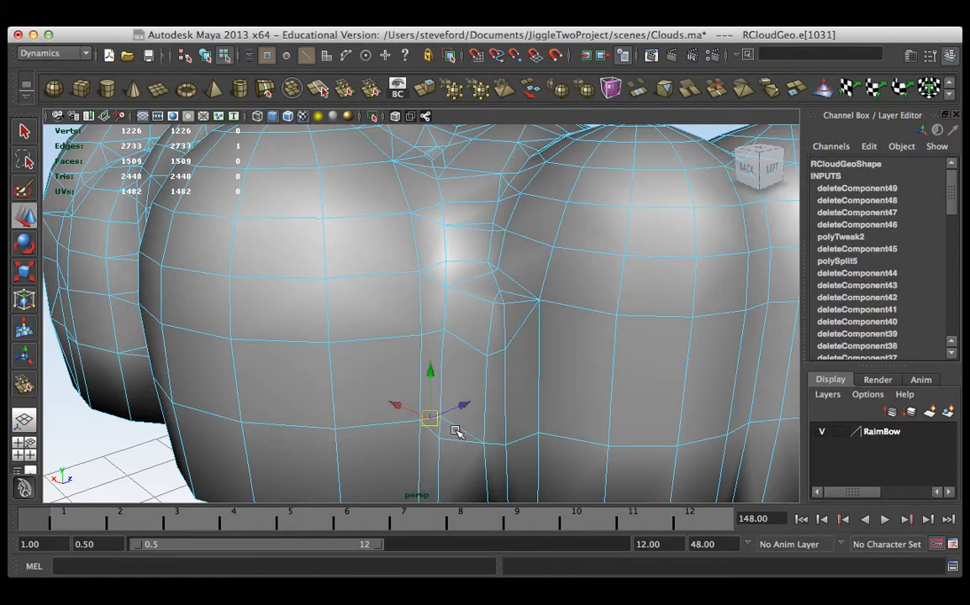
key(Delete)
click(458, 427)
key(Delete)
right_drag(460, 282, 398, 300)
drag(454, 320, 571, 444)
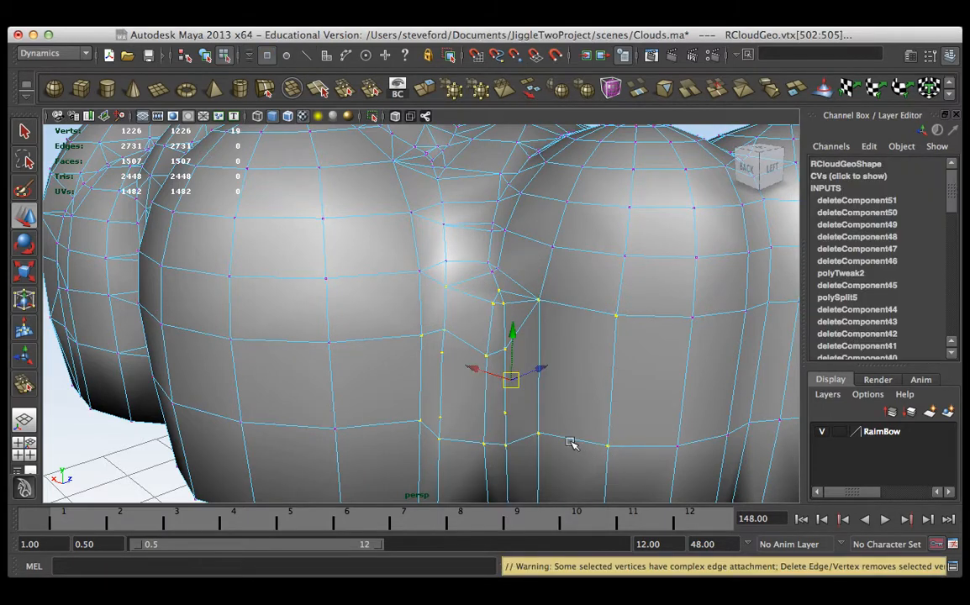
key(Delete)
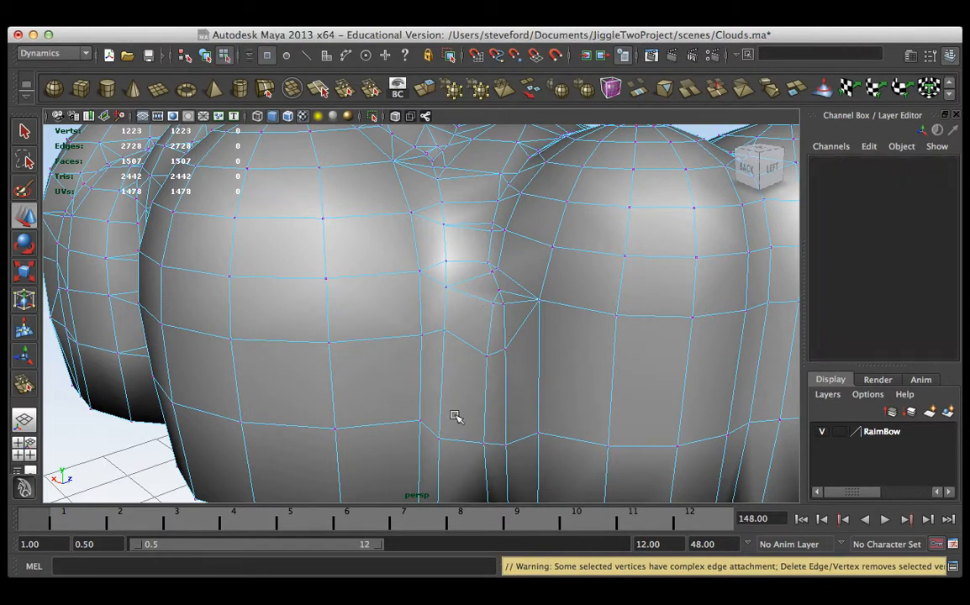
Step: Delete the redundant edge under the rear puff's horizontal loop and the two diagonal edges just below the junction in the adjacent crease
right_drag(492, 320, 478, 386)
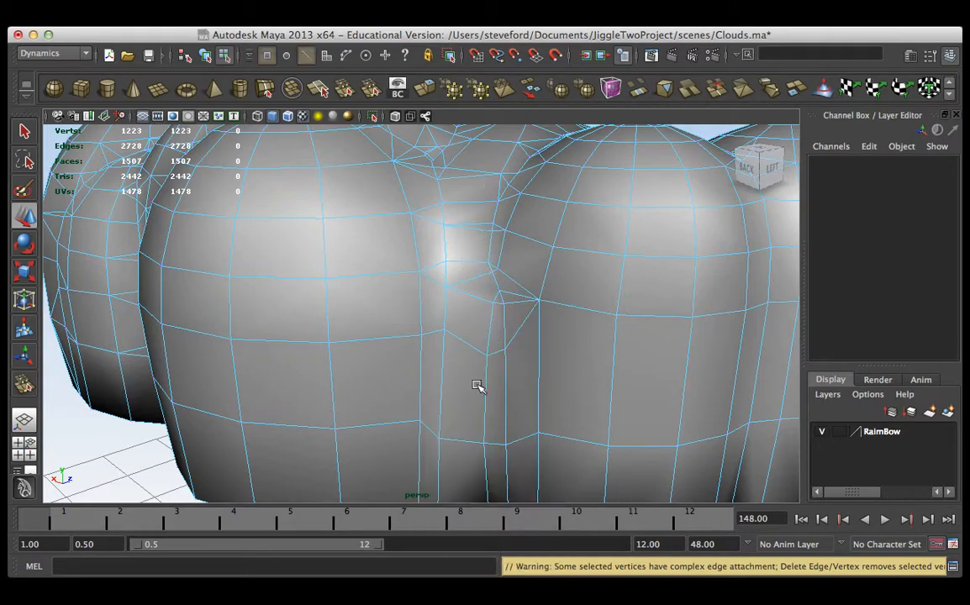
click(495, 354)
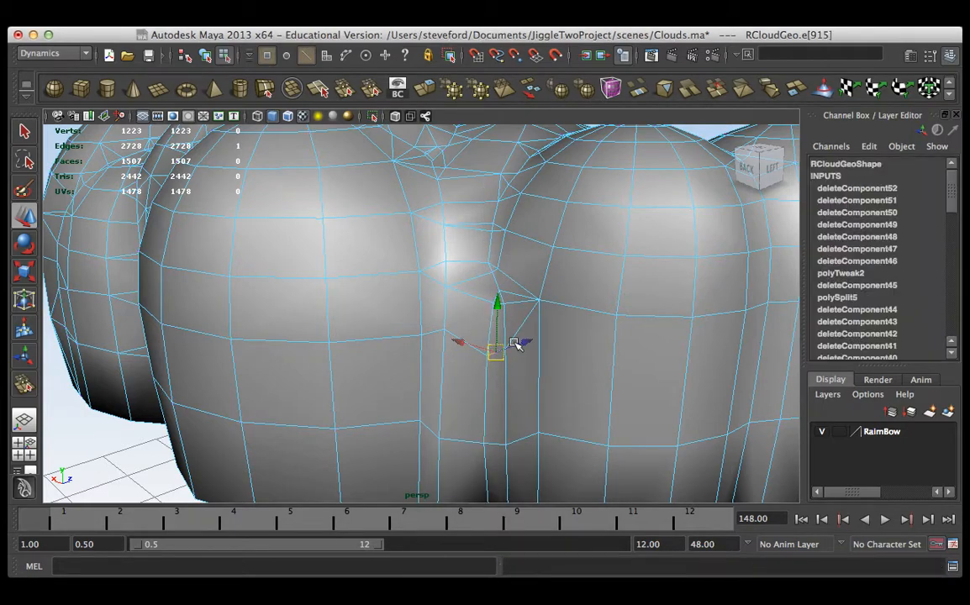
alt+drag(502, 335, 527, 290)
alt+right_drag(527, 290, 459, 376)
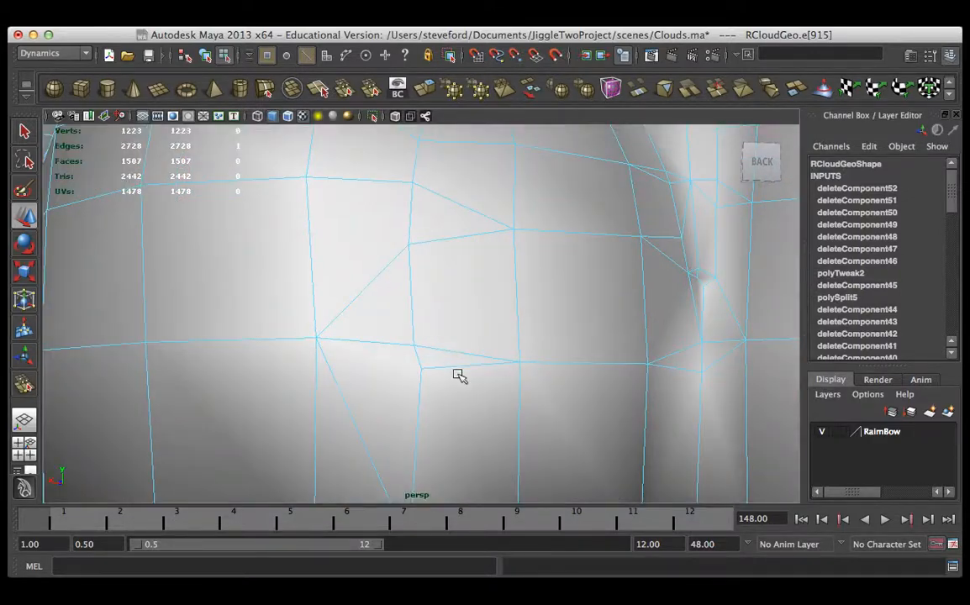
click(450, 369)
key(Delete)
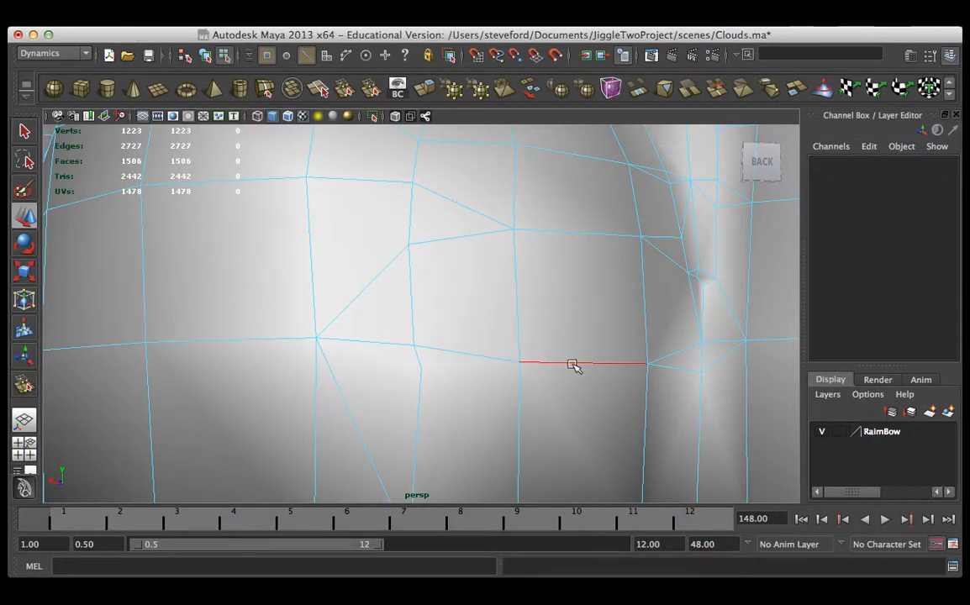
click(672, 372)
key(Delete)
click(733, 360)
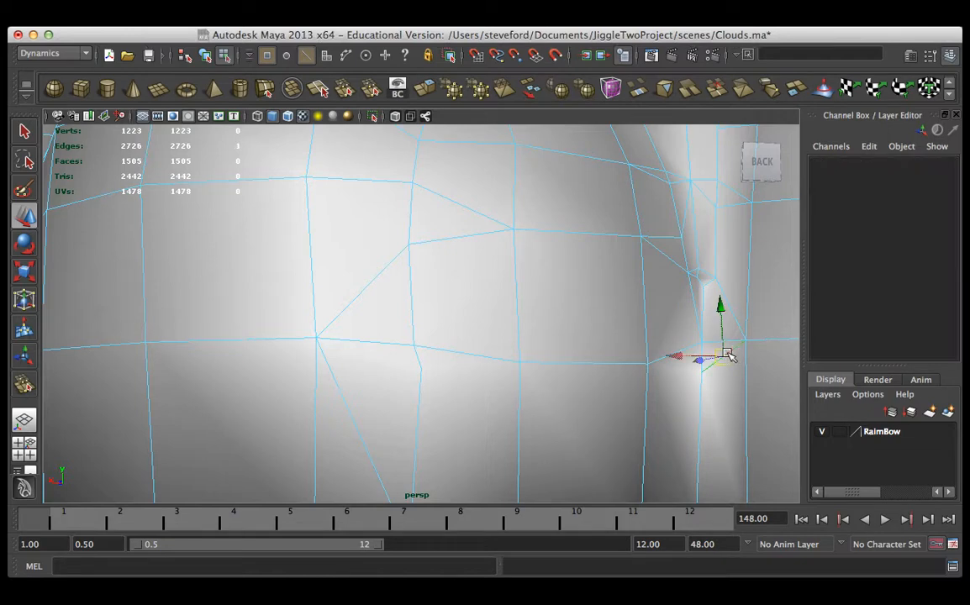
key(Delete)
key(Delete)
Step: Delete the two small edges at the pinched point in the crease above that junction
click(697, 317)
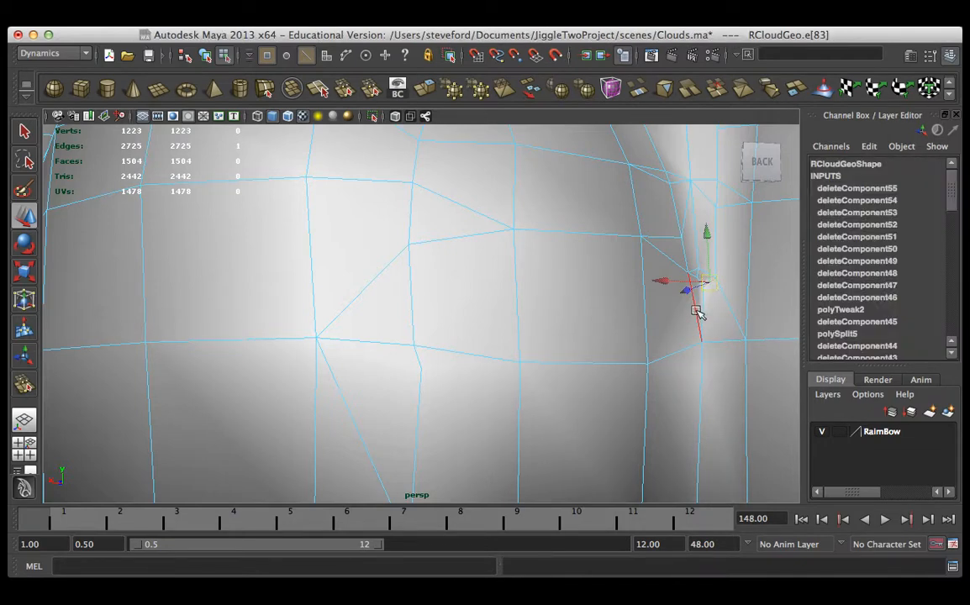
key(Delete)
click(691, 284)
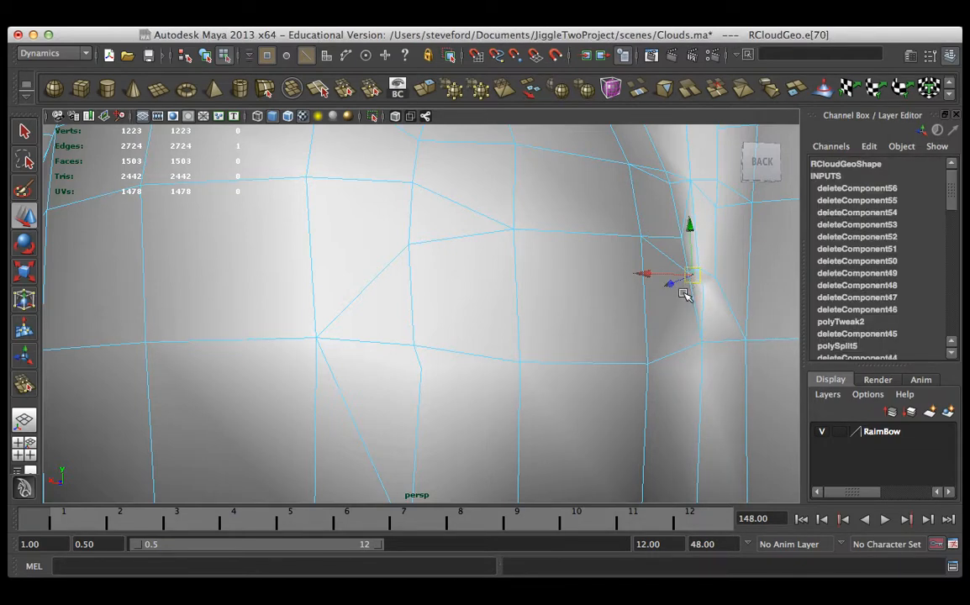
key(Delete)
Step: Select the vertices across most of the cloud mesh and delete the leftover ones without complex edge attachments
key(F9)
drag(741, 221, 634, 330)
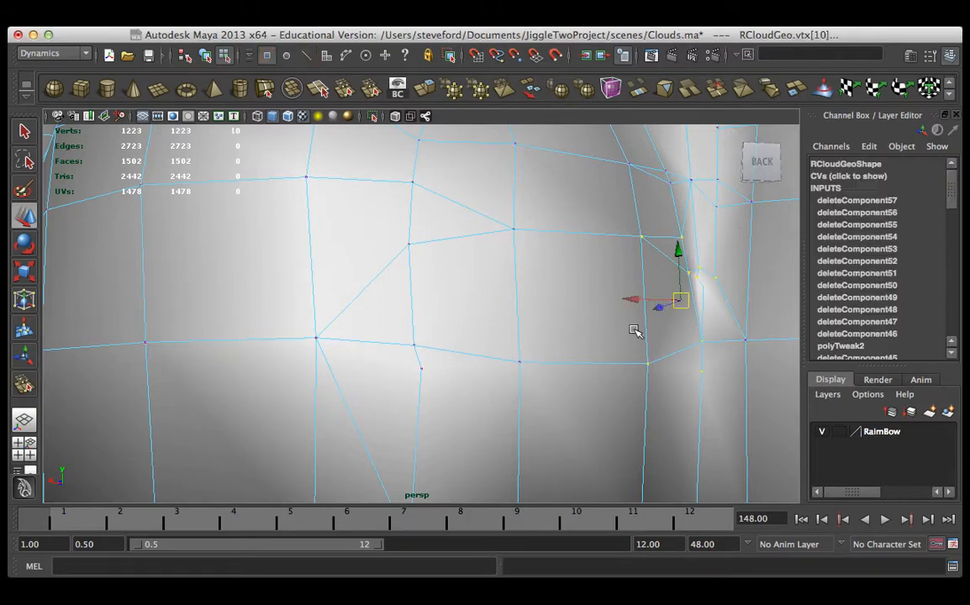
key(f)
drag(364, 217, 676, 407)
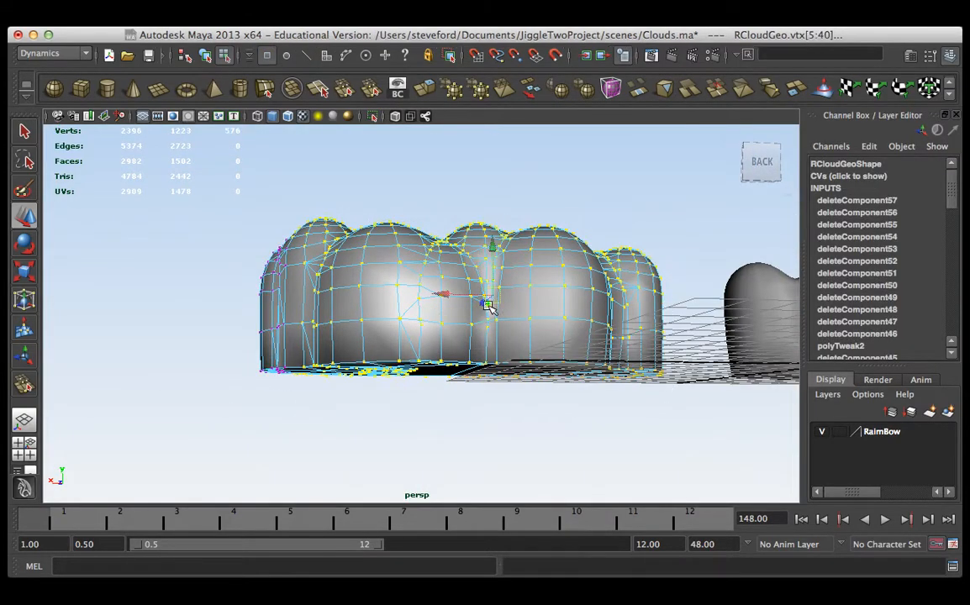
alt+drag(488, 307, 462, 359)
key(Delete)
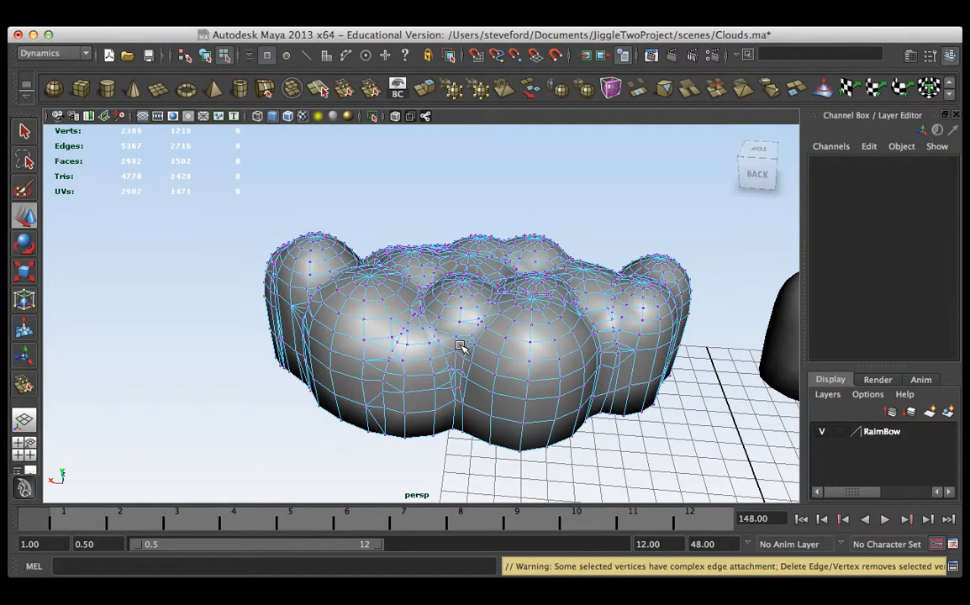
Step: Delete the two redundant edges beside the pinched vertices just below the small loop in the crease between the puffs
alt+right_drag(461, 346, 580, 340)
alt+drag(580, 339, 525, 346)
alt+right_drag(525, 345, 470, 312)
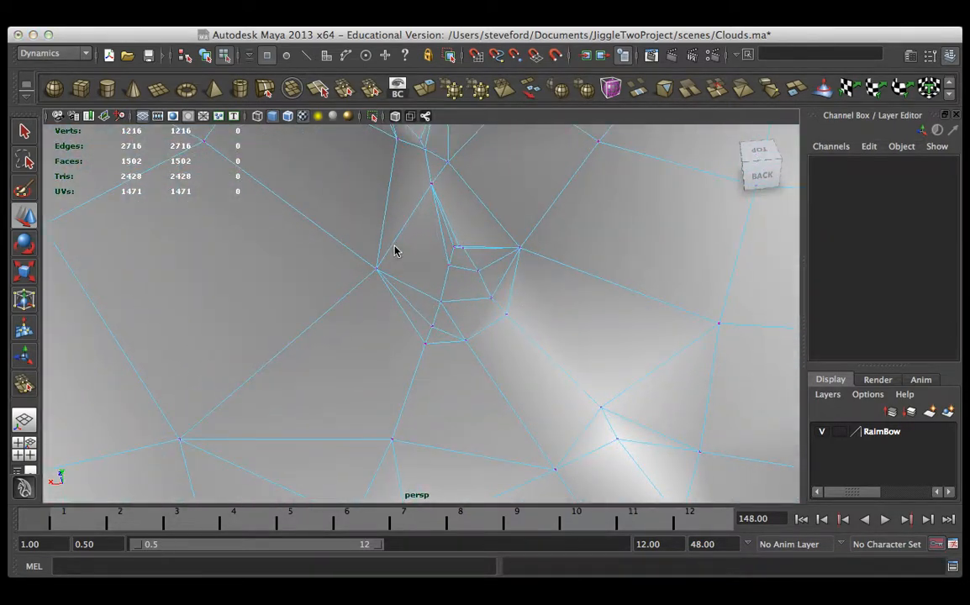
key(F10)
click(412, 324)
key(Delete)
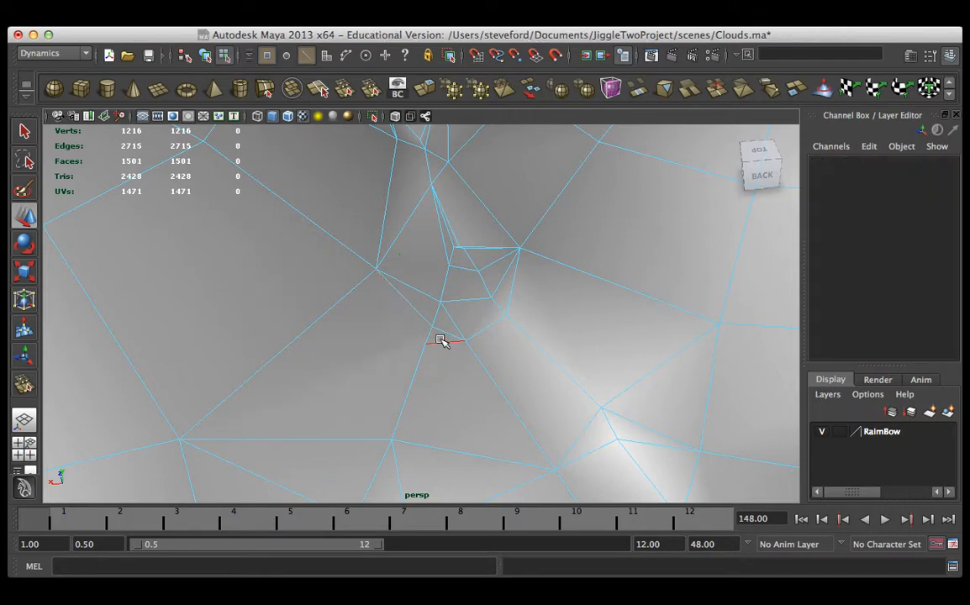
key(Delete)
click(437, 350)
key(Delete)
right_drag(422, 350, 360, 297)
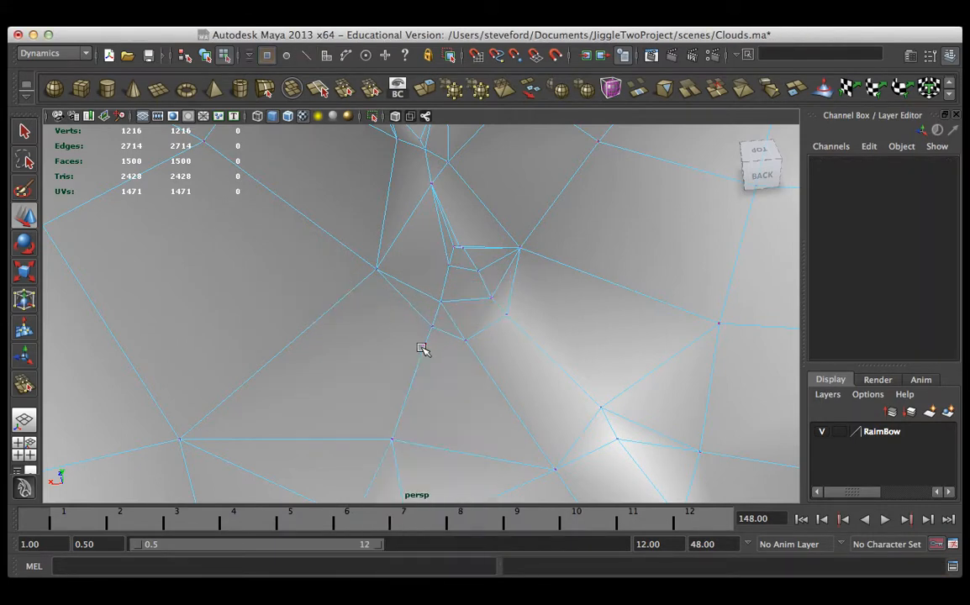
click(425, 343)
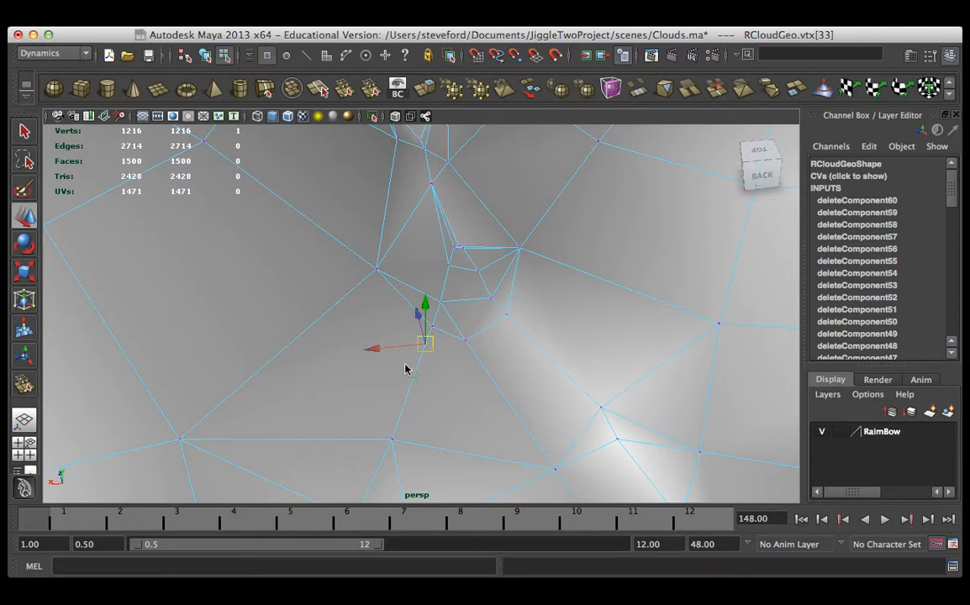
key(F10)
click(418, 368)
click(429, 336)
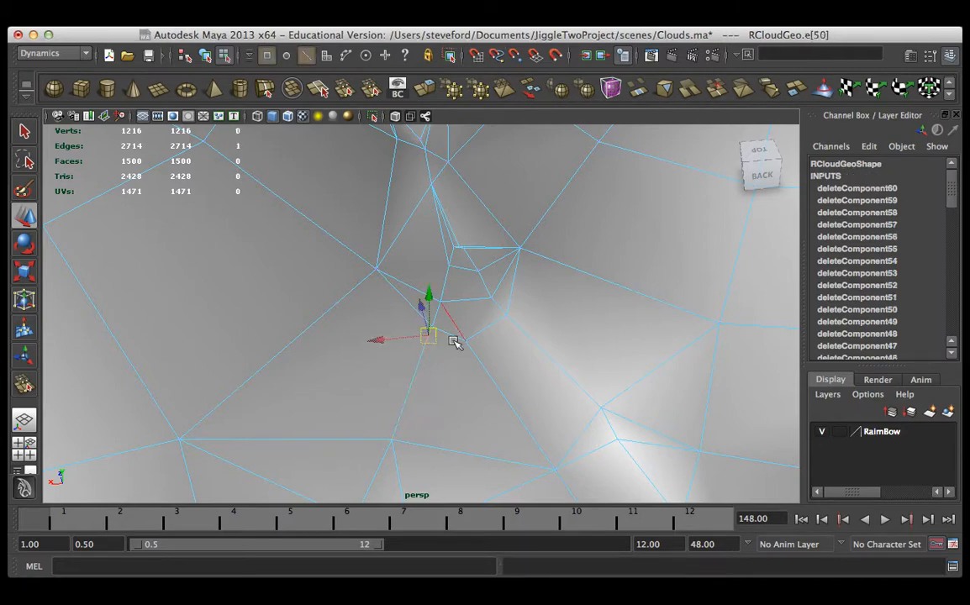
right_drag(406, 327, 437, 303)
click(514, 248)
Step: Delete the long sliver edge running down the crease, its near-duplicate edge to the adjacent puff, and the short edge where they meet
scroll(431, 306, up, 5)
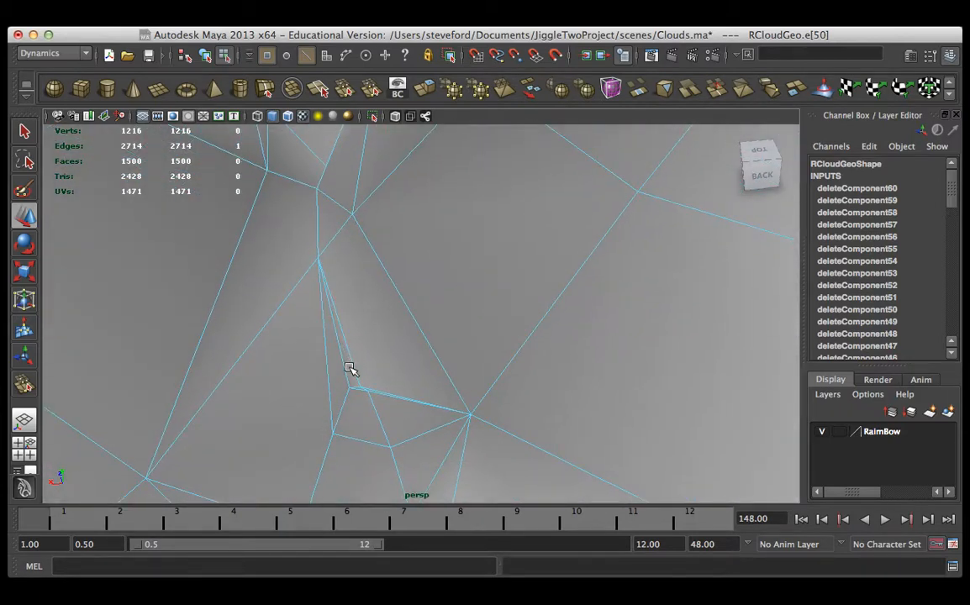
click(350, 365)
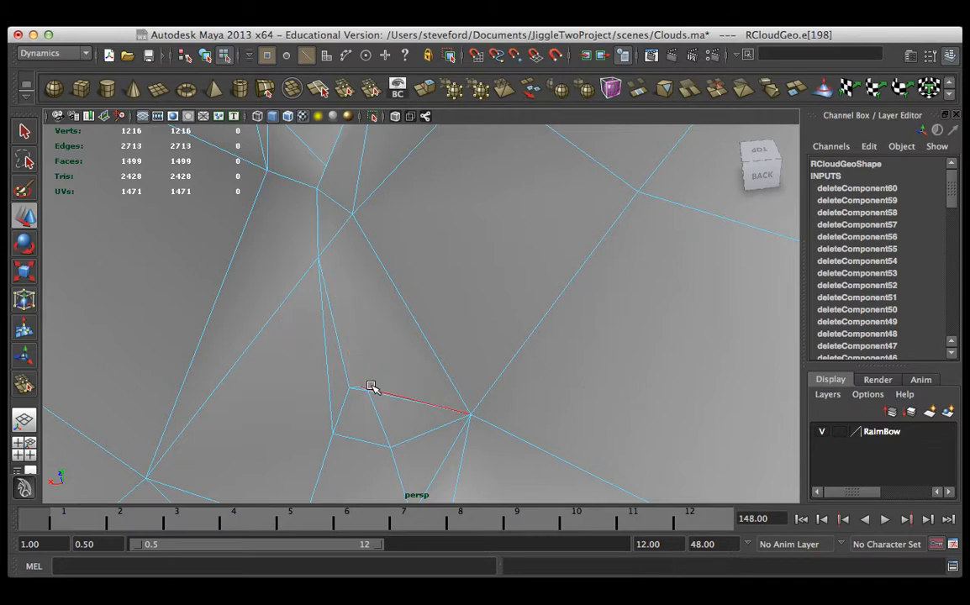
key(Delete)
click(373, 392)
key(Delete)
click(357, 385)
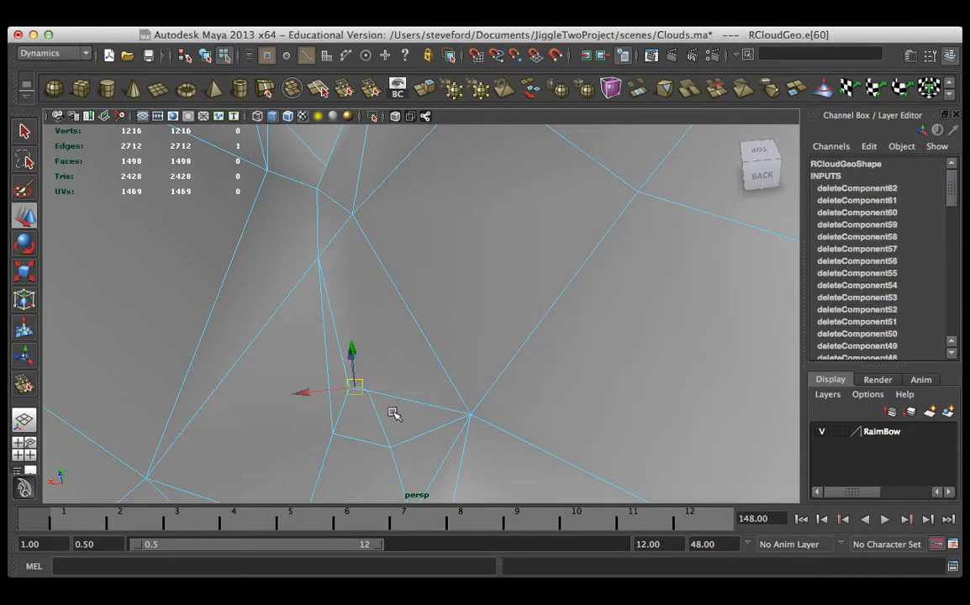
click(377, 410)
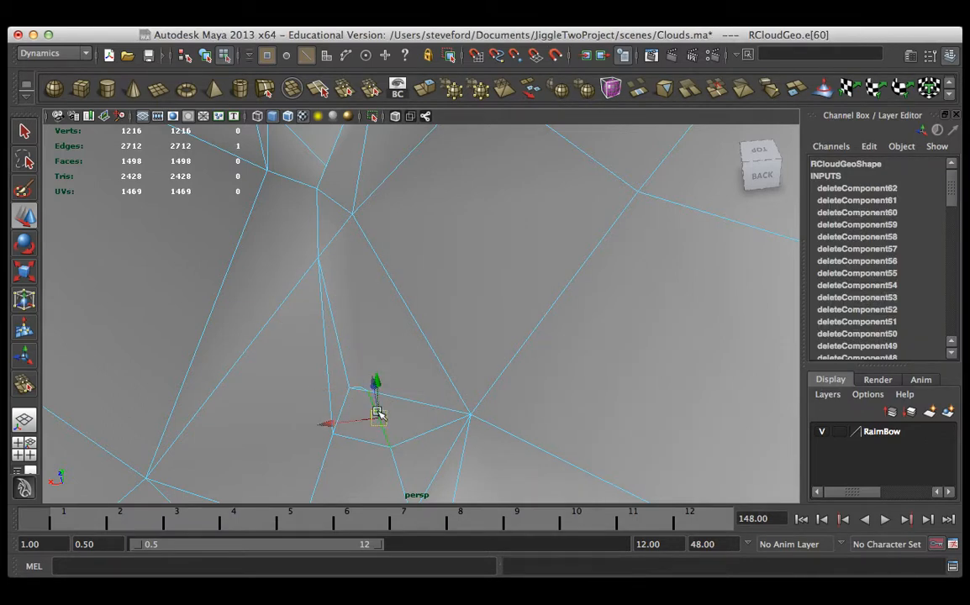
click(360, 389)
key(Delete)
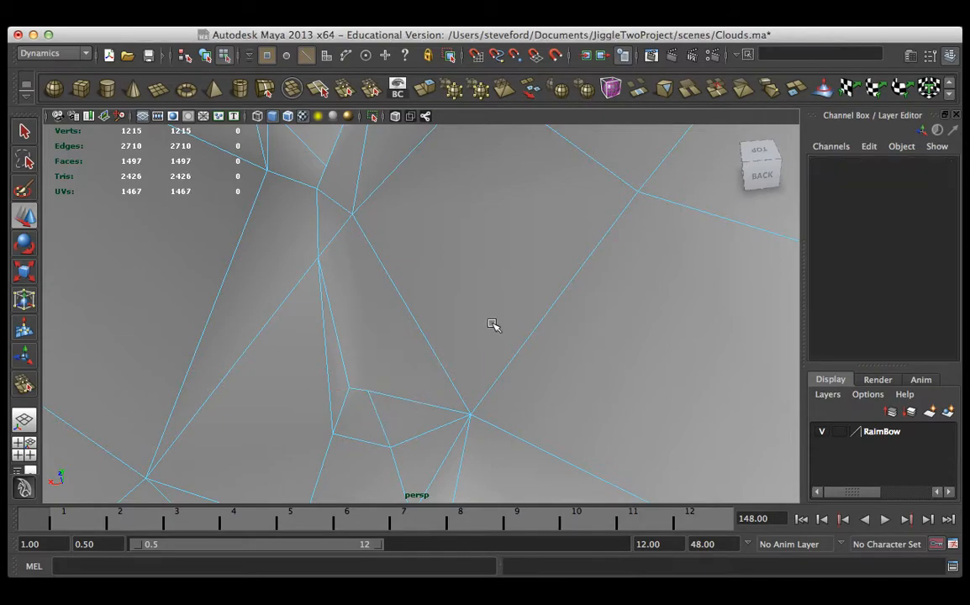
Step: Return to whole-object selection and select the cloud through its RainBowGRP group
scroll(513, 277, down, 5)
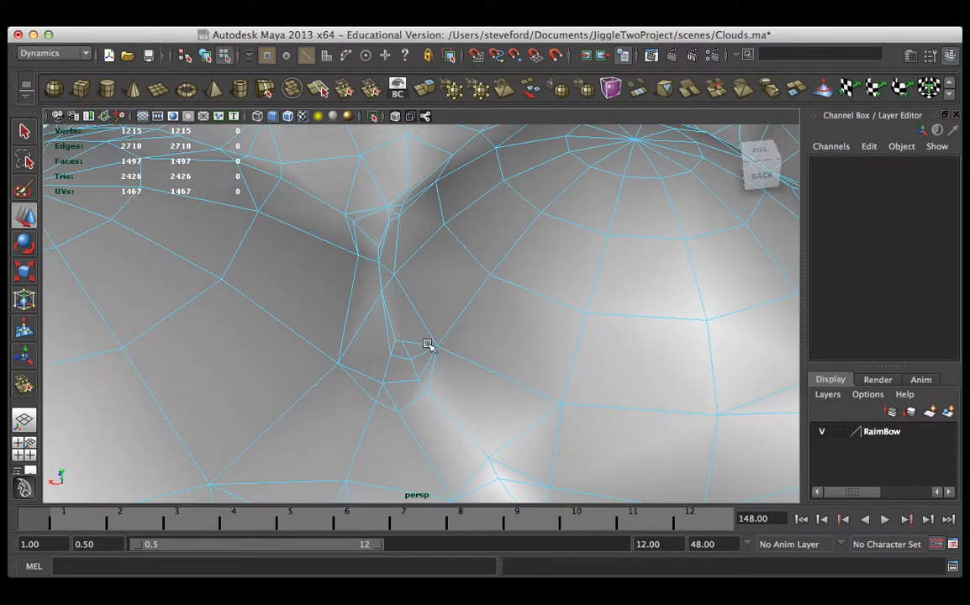
scroll(426, 345, down, 5)
alt+drag(460, 254, 489, 316)
alt+middle_drag(489, 316, 486, 243)
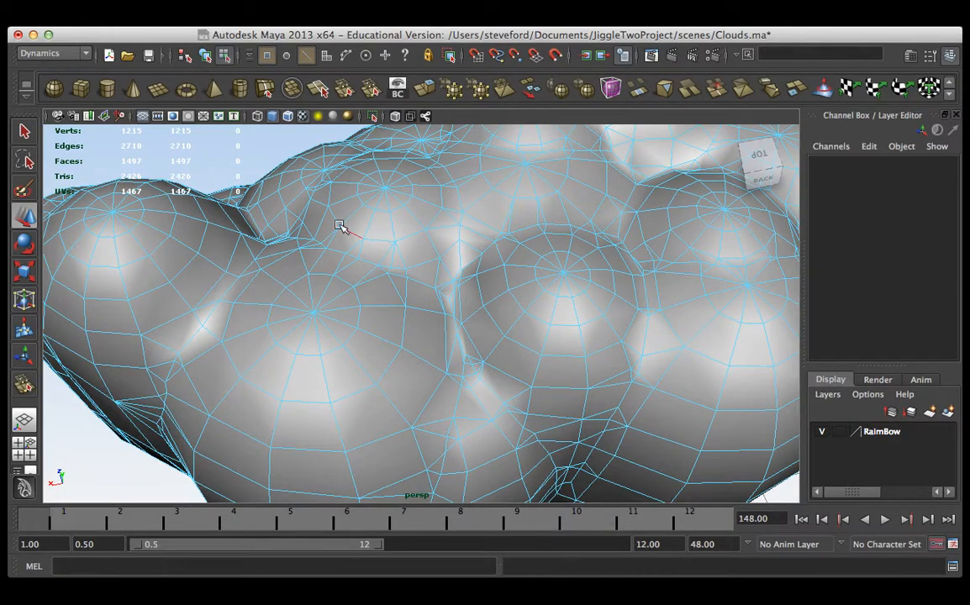
key(f)
click(433, 296)
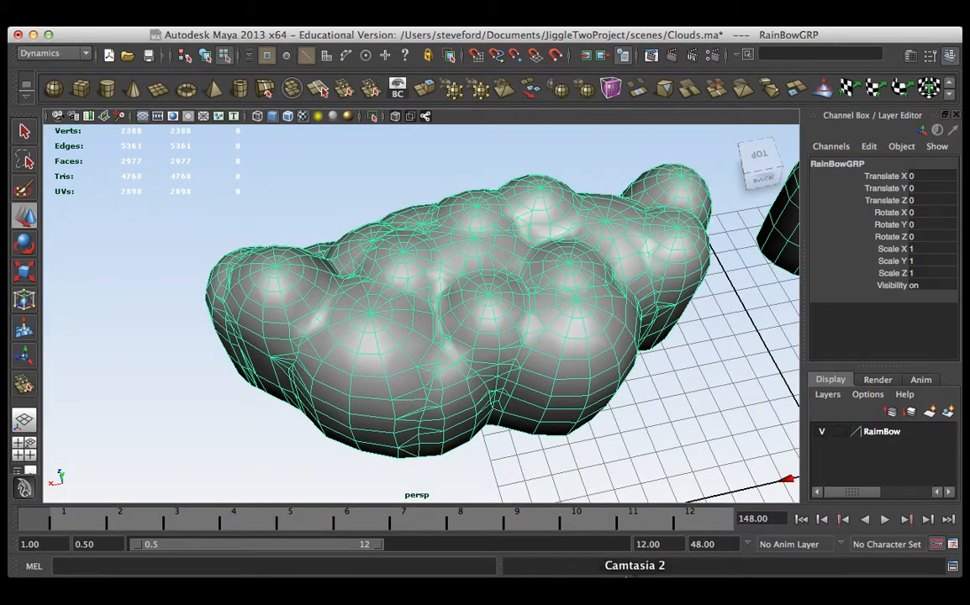
click(655, 19)
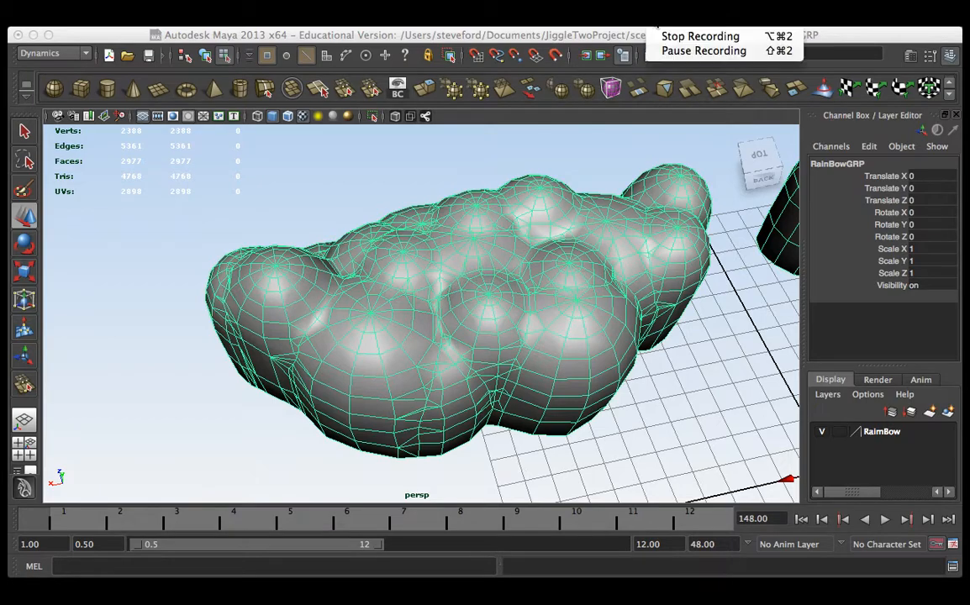
click(704, 50)
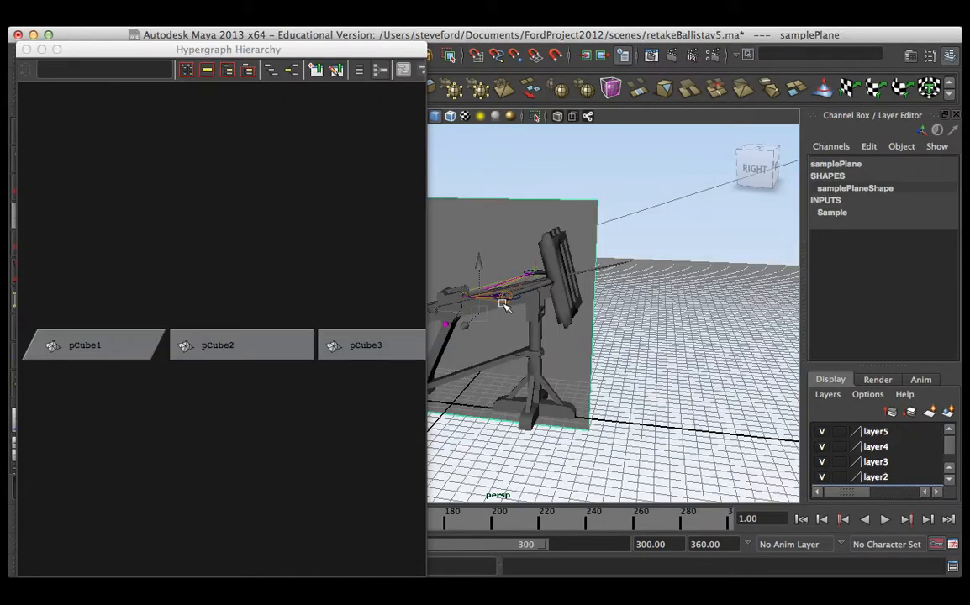
Step: Narrow the Hypergraph Hierarchy window to uncover more of the ballista model and show its nodes at a smaller size
alt+drag(501, 326, 627, 306)
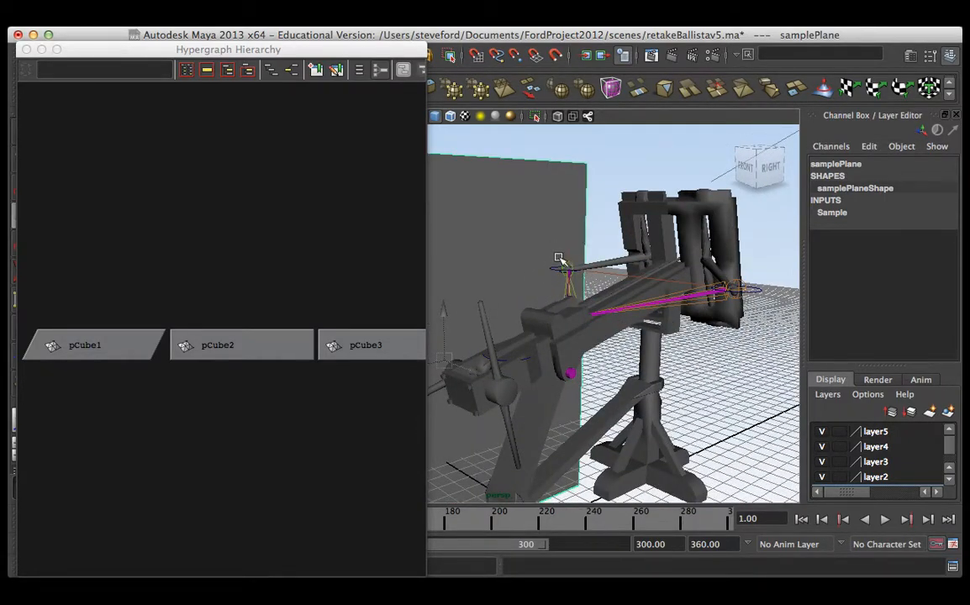
alt+right_drag(559, 259, 526, 256)
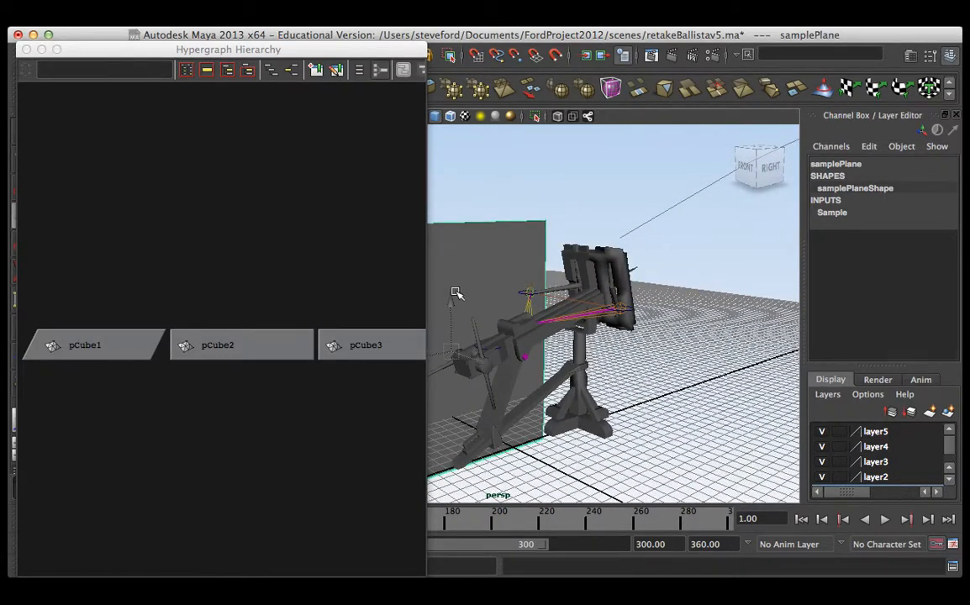
click(405, 233)
drag(426, 219, 306, 239)
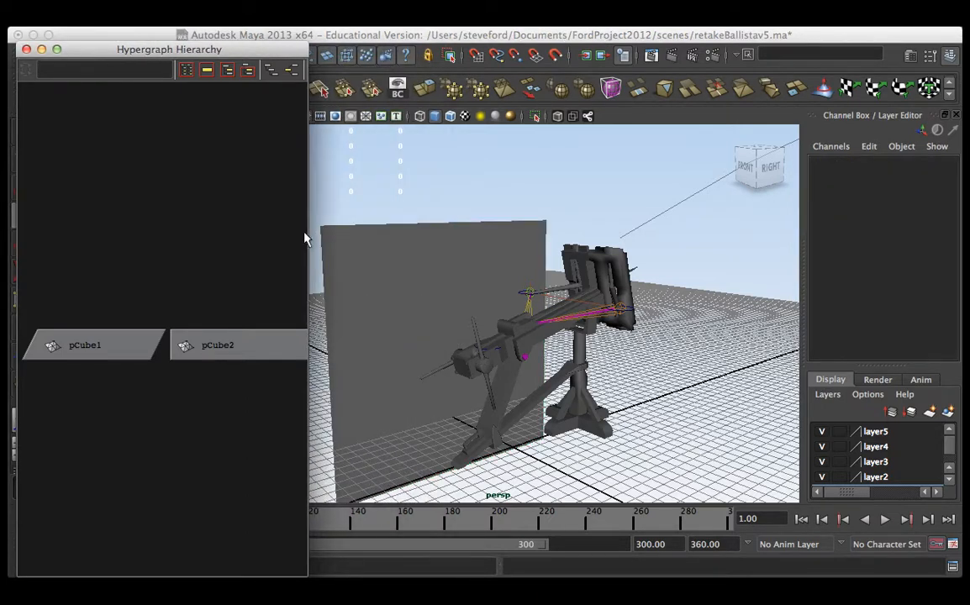
scroll(240, 327, down, 3)
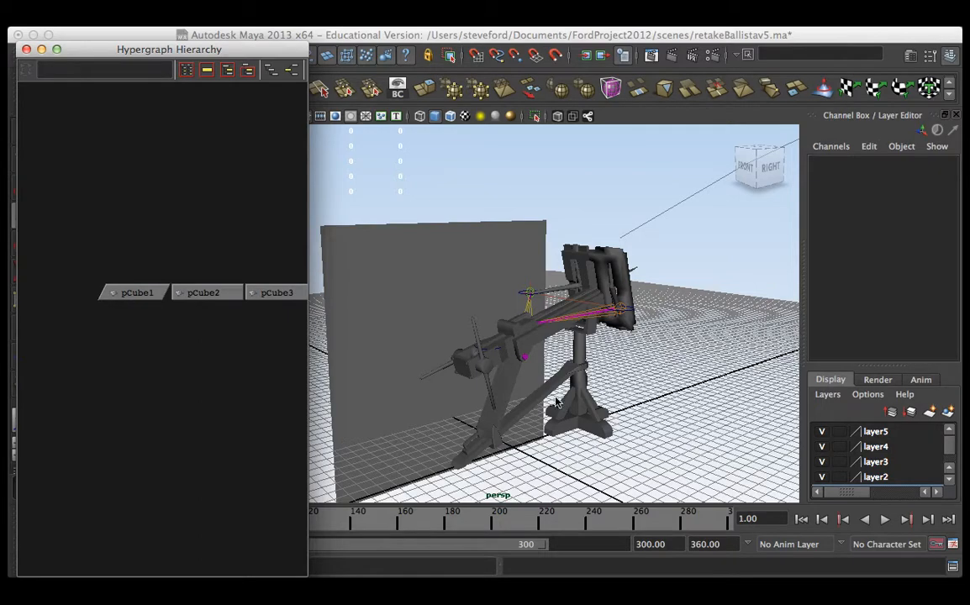
Step: Select the long lower diagonal beam pCube7 and move its pivot to the end that rings the vertical post
click(555, 400)
alt+drag(556, 400, 557, 331)
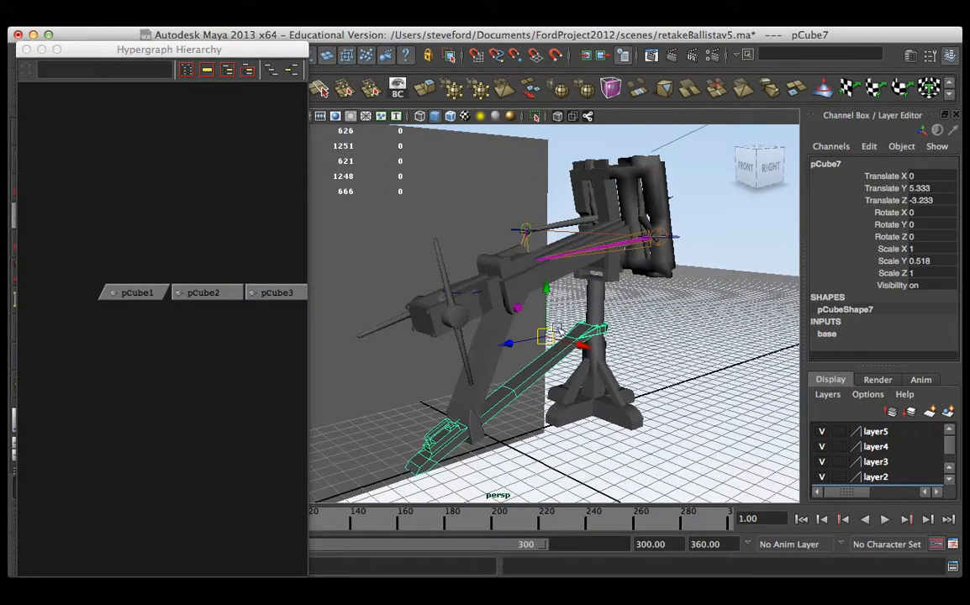
alt+drag(566, 370, 567, 372)
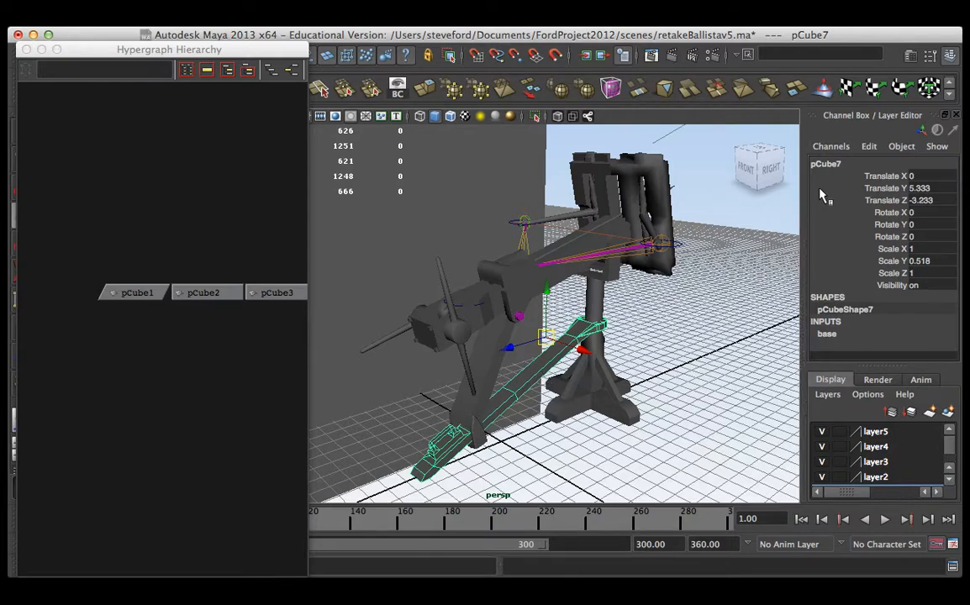
alt+drag(750, 230, 570, 325)
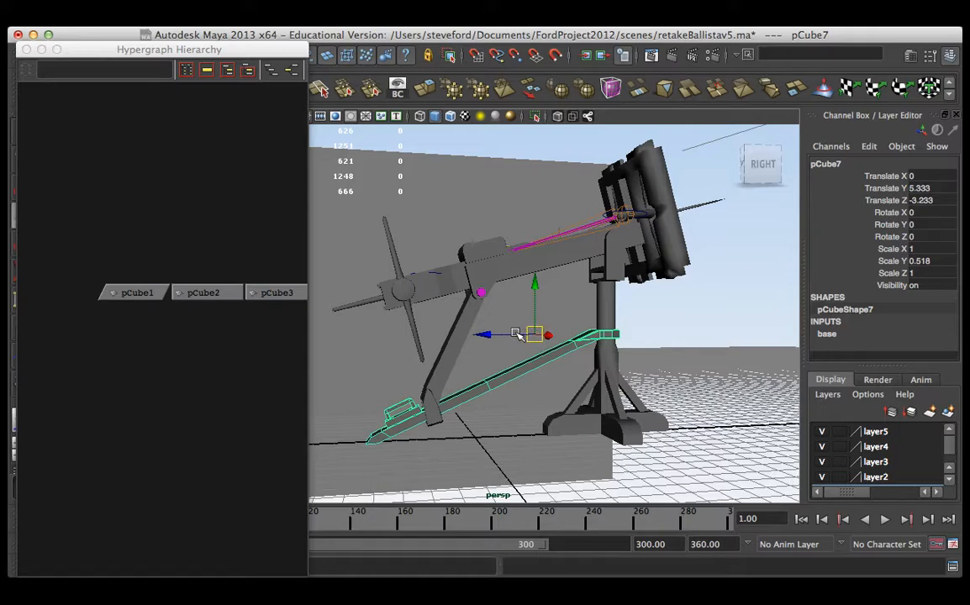
drag(518, 335, 622, 288)
Step: Rename the selected diagonal beam as Base
double_click(812, 163)
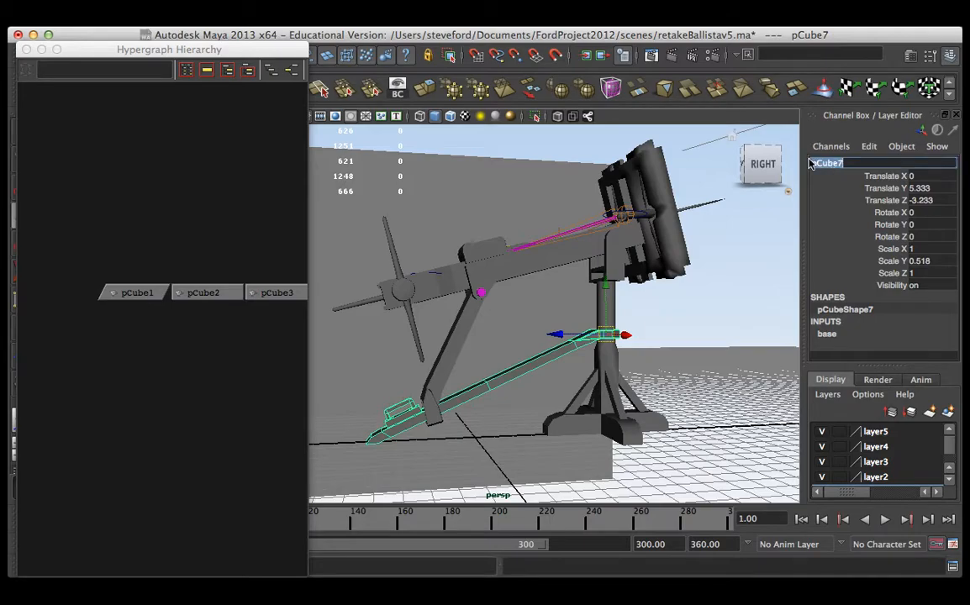
text(Sa)
key(Return)
Step: Select the vertical post with the cross-shaped foot, pCube1, and break the connection on its Translate Y channel
alt+drag(672, 278, 620, 300)
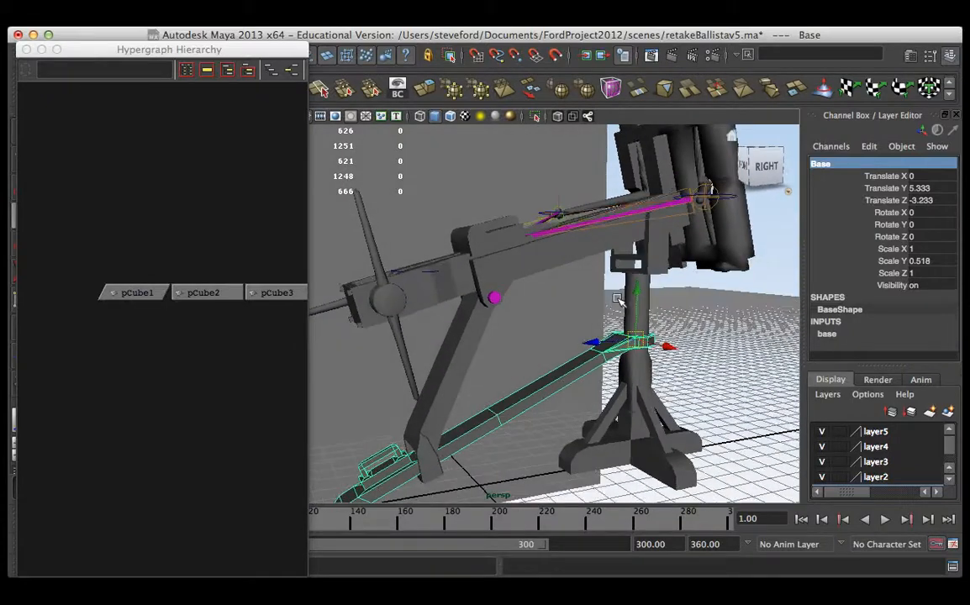
click(643, 394)
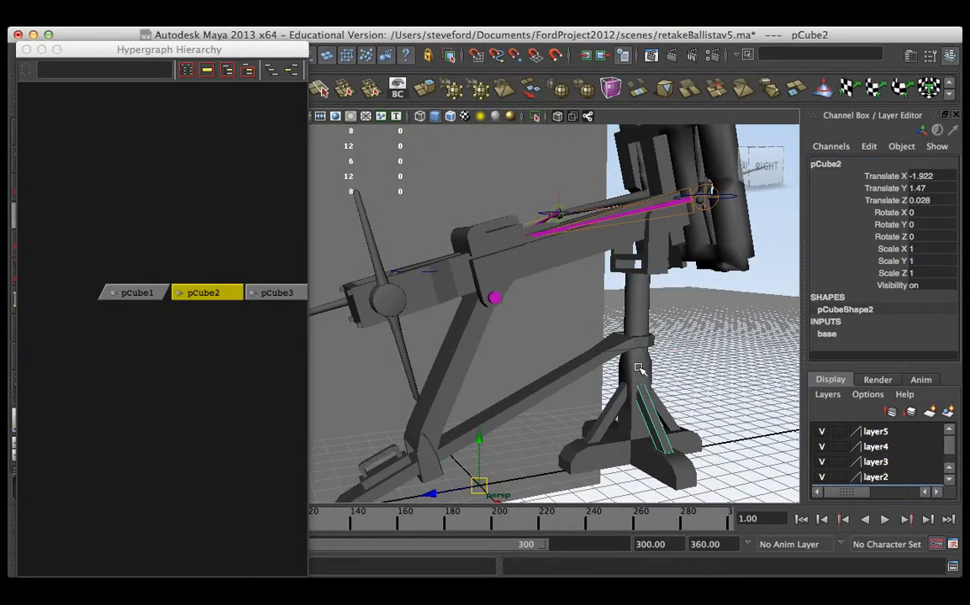
click(639, 393)
alt+drag(637, 394, 606, 388)
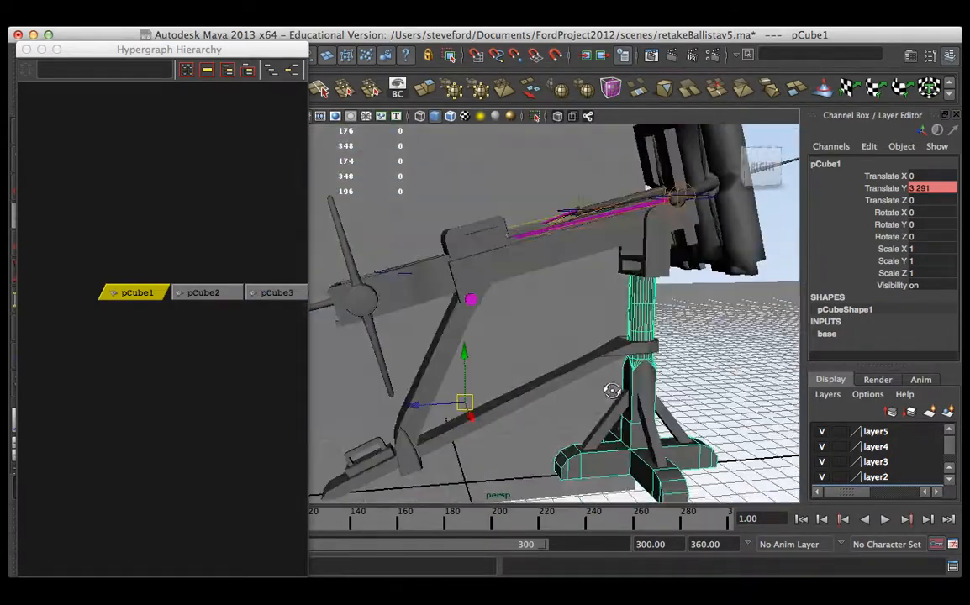
alt+middle_drag(607, 387, 458, 259)
alt+right_drag(458, 259, 580, 277)
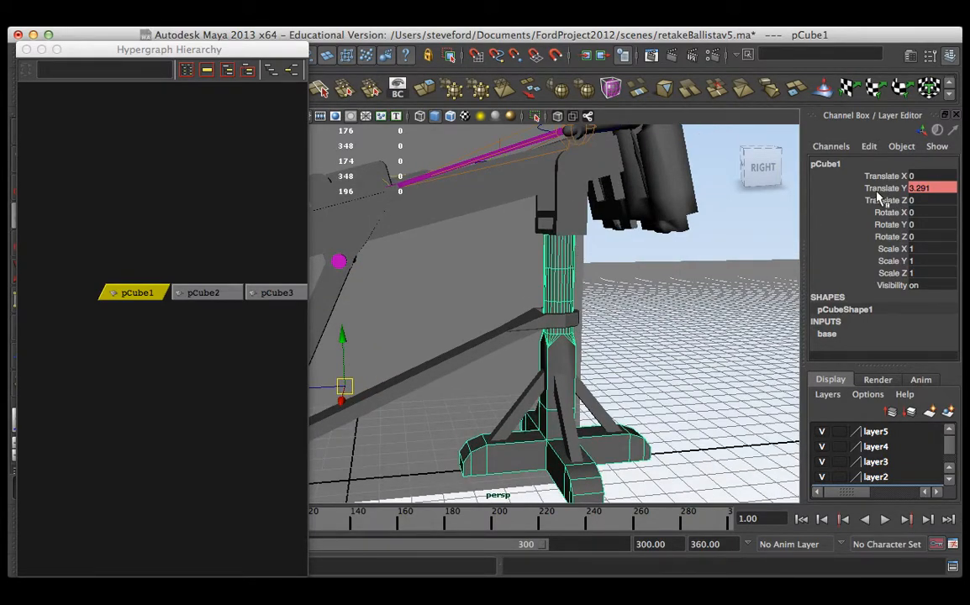
alt+drag(586, 307, 586, 221)
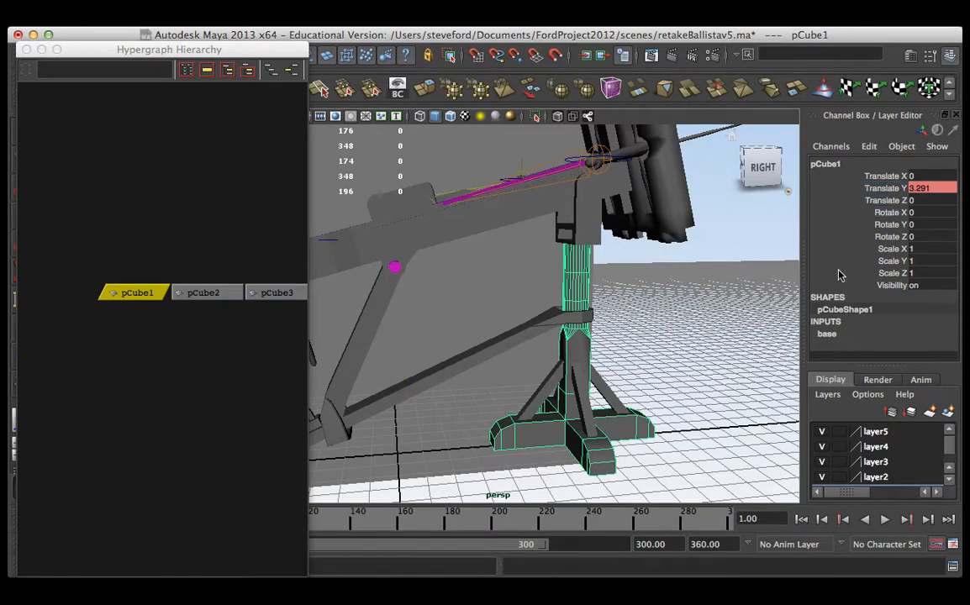
click(885, 188)
right_click(885, 188)
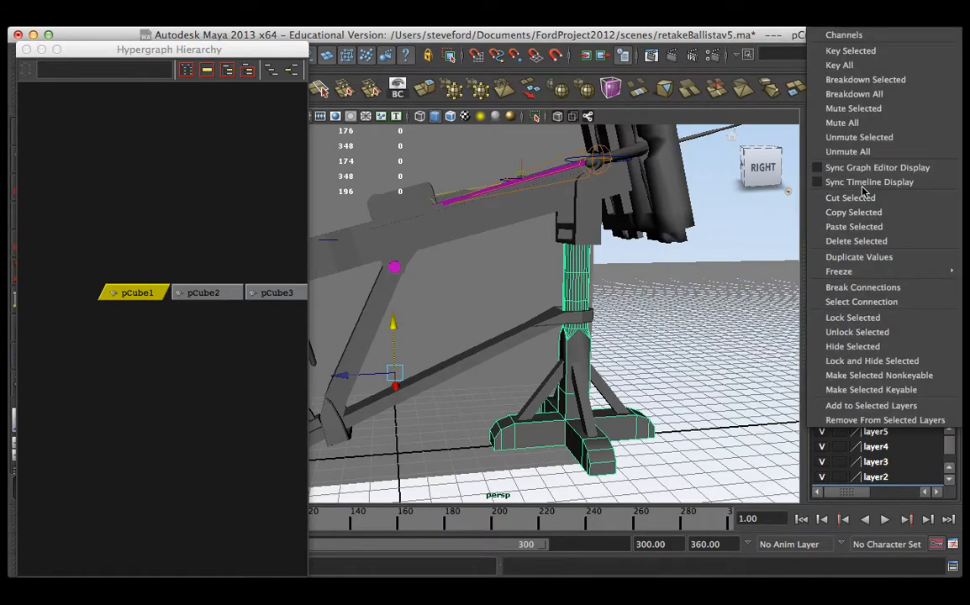
click(862, 286)
Step: Move the post's pivot to the centre of its cross-shaped foot
alt+drag(453, 304, 500, 328)
click(241, 366)
drag(133, 220, 140, 308)
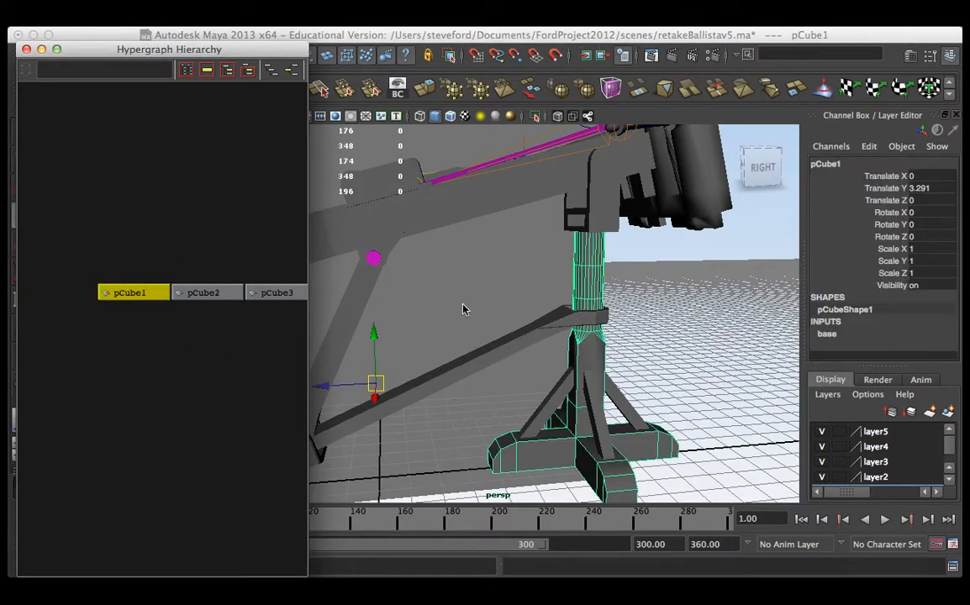
click(589, 352)
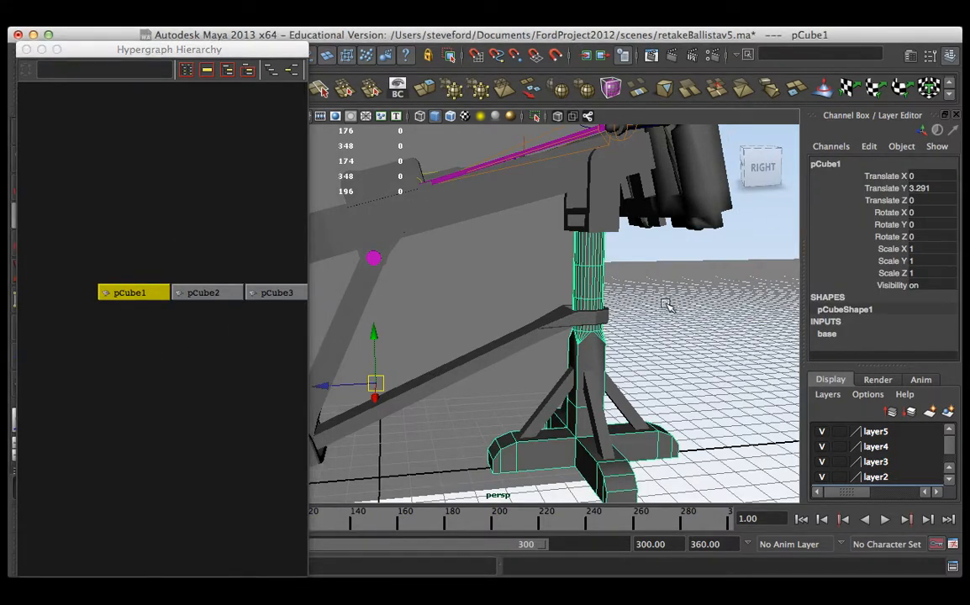
key(d)
drag(363, 385, 594, 431)
key(d)
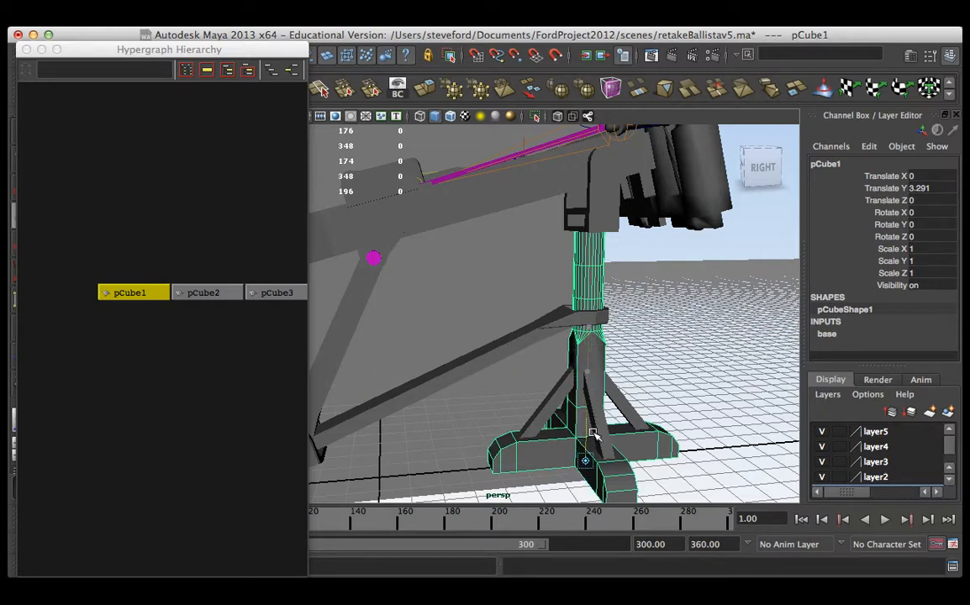
Step: Rename the post with the cross-shaped foot as Stand
click(827, 164)
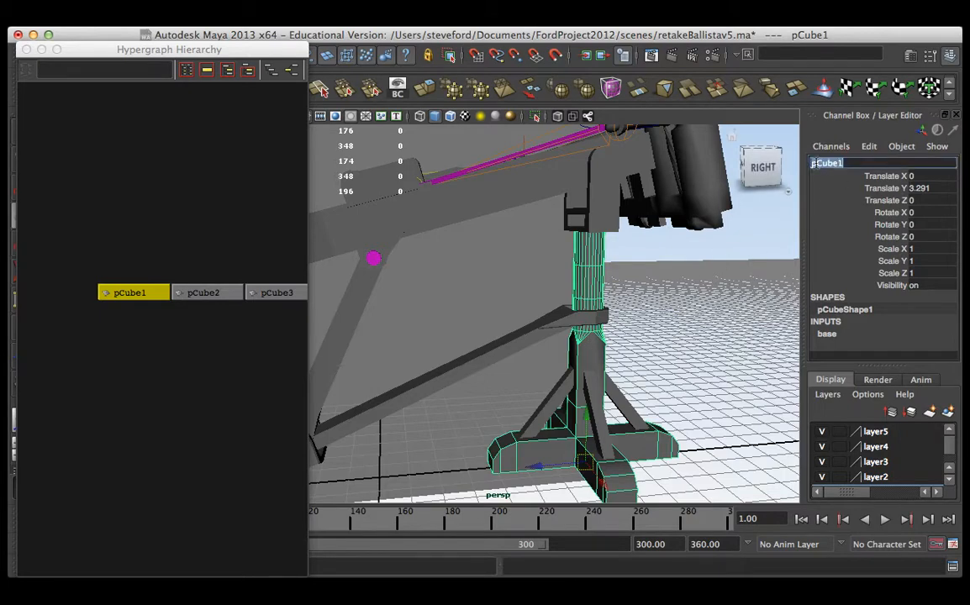
text(Stand)
key(Return)
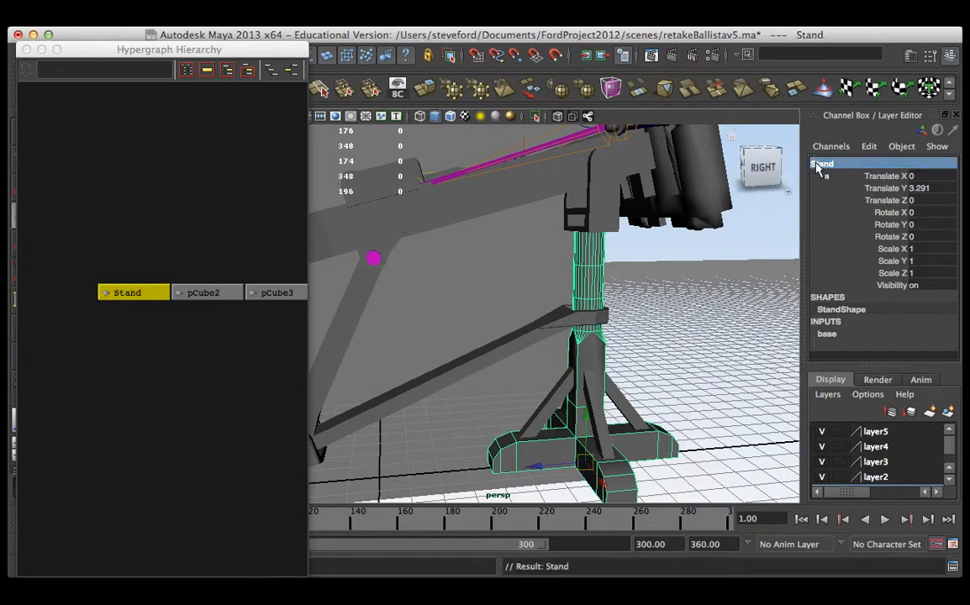
alt+drag(505, 252, 558, 216)
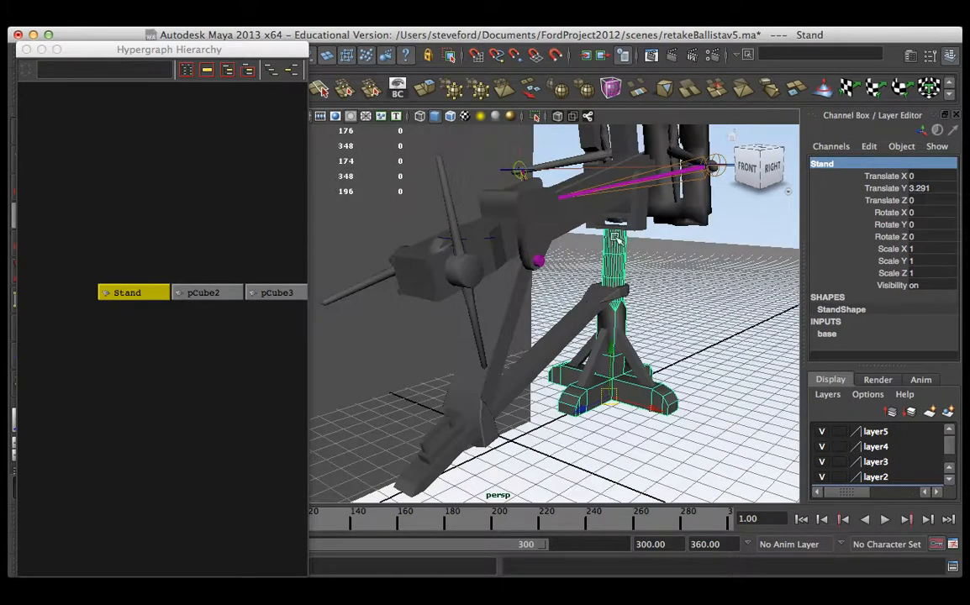
Step: Select the smooth-shaded torsion frame, polySurface3, and move the Hypergraph Hierarchy window aside to clear the view of its upper end
click(508, 313)
alt+drag(508, 313, 549, 271)
click(500, 357)
click(468, 292)
click(570, 312)
click(611, 279)
alt+right_drag(548, 271, 591, 292)
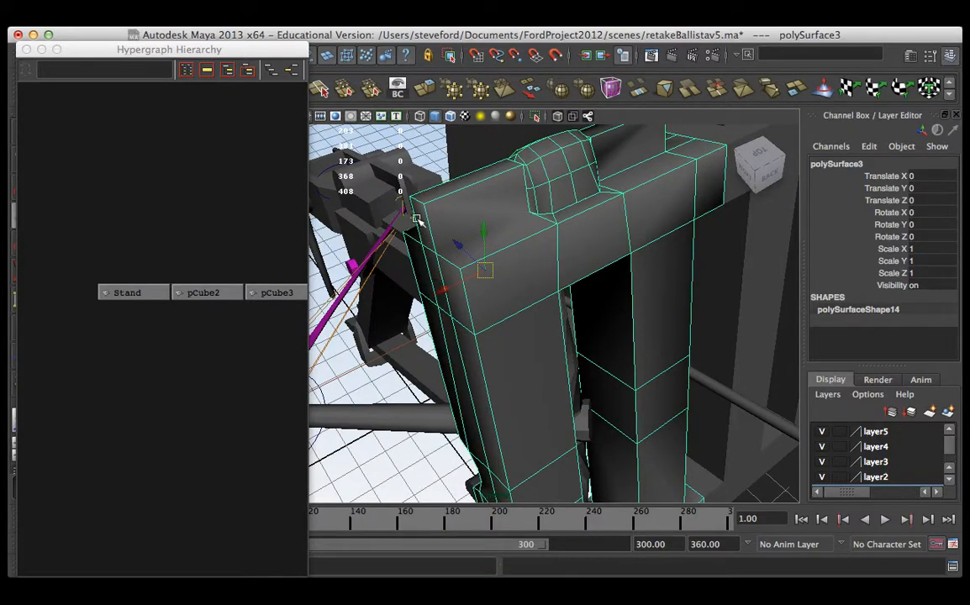
drag(195, 48, 204, 125)
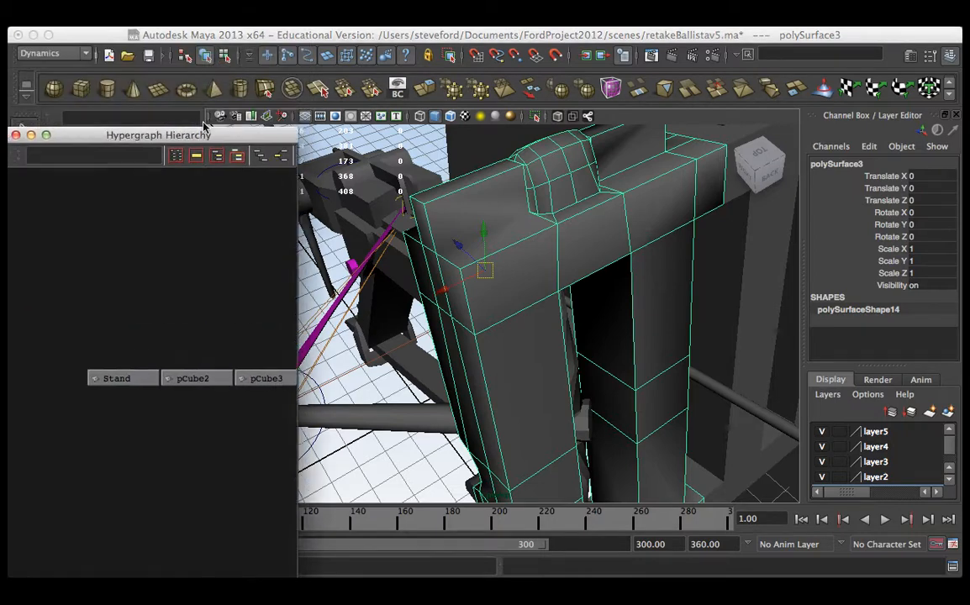
Step: Split the polygons beside the rounded cap on the selected frame's upper end, adding an edge along the ledge on each side
click(444, 212)
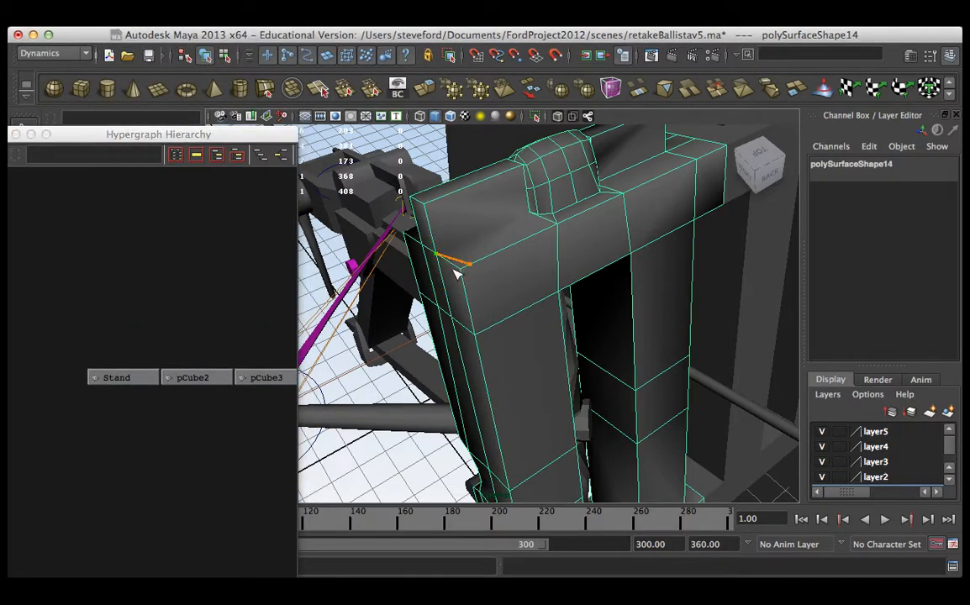
click(524, 203)
key(Return)
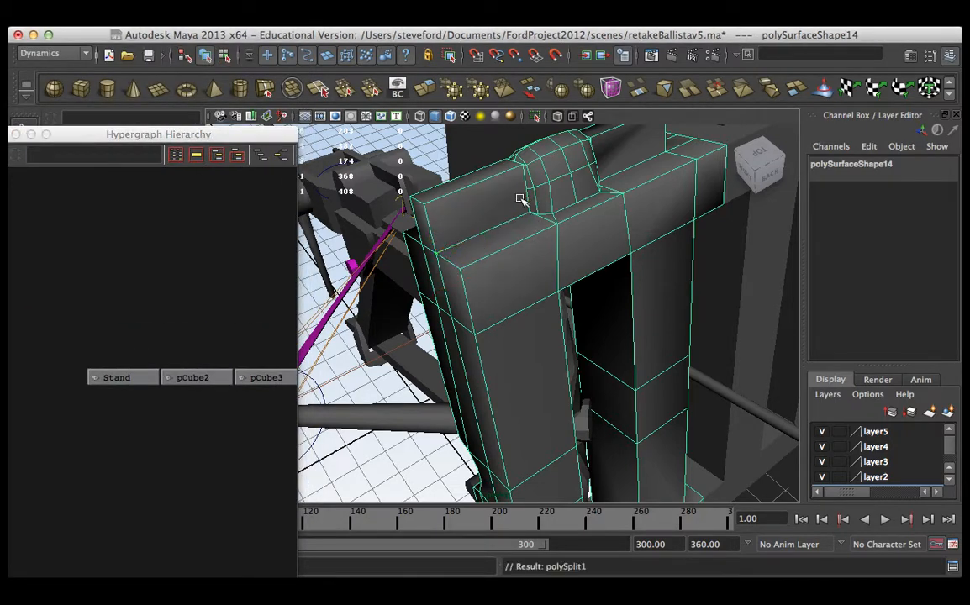
alt+drag(556, 217, 611, 254)
alt+drag(643, 189, 554, 232)
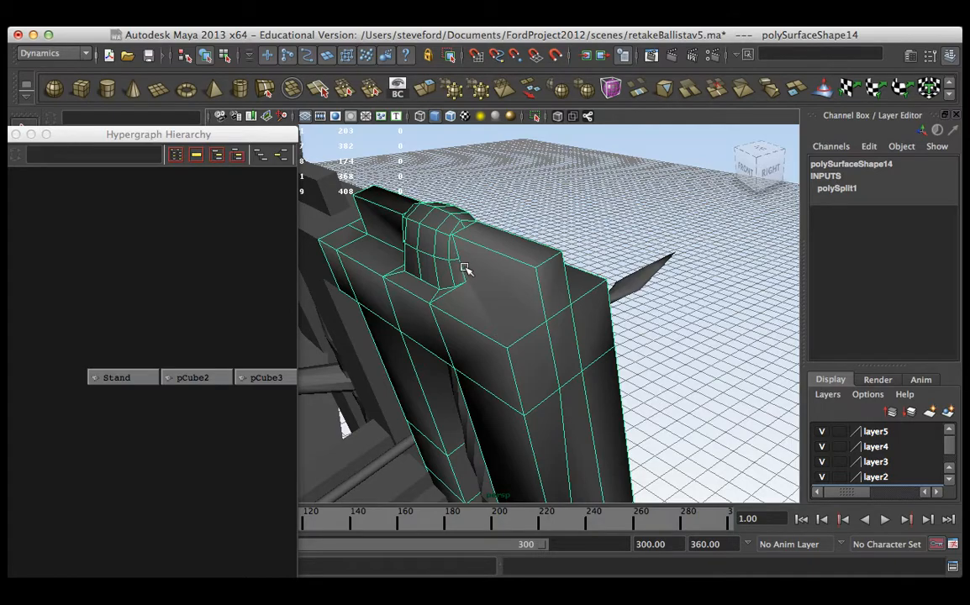
drag(542, 300, 537, 356)
key(Return)
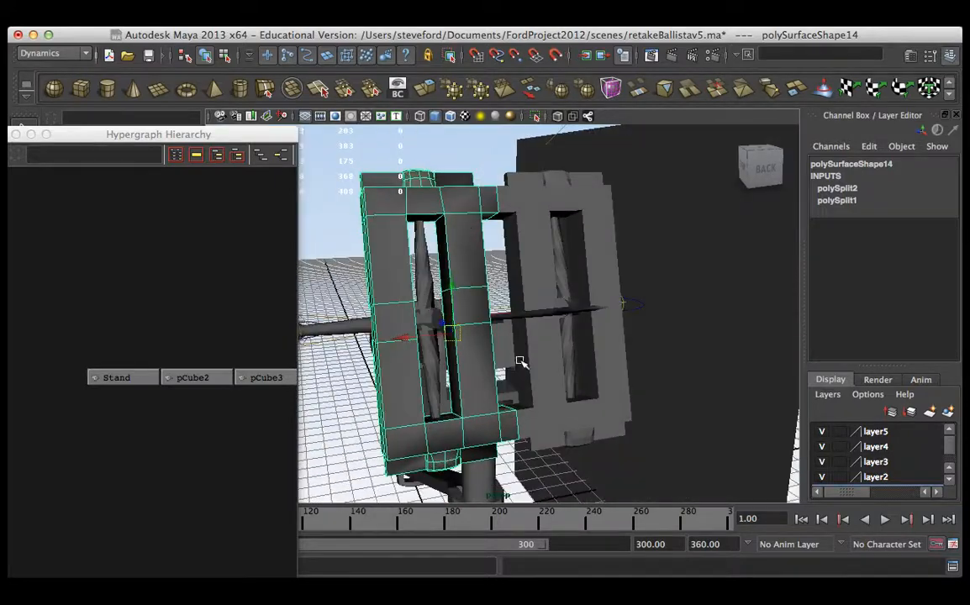
Step: Examine the flat-shaded torsion frame by selecting its face pieces, tensioner and upper cap individually, and clear the selection
click(538, 365)
click(478, 269)
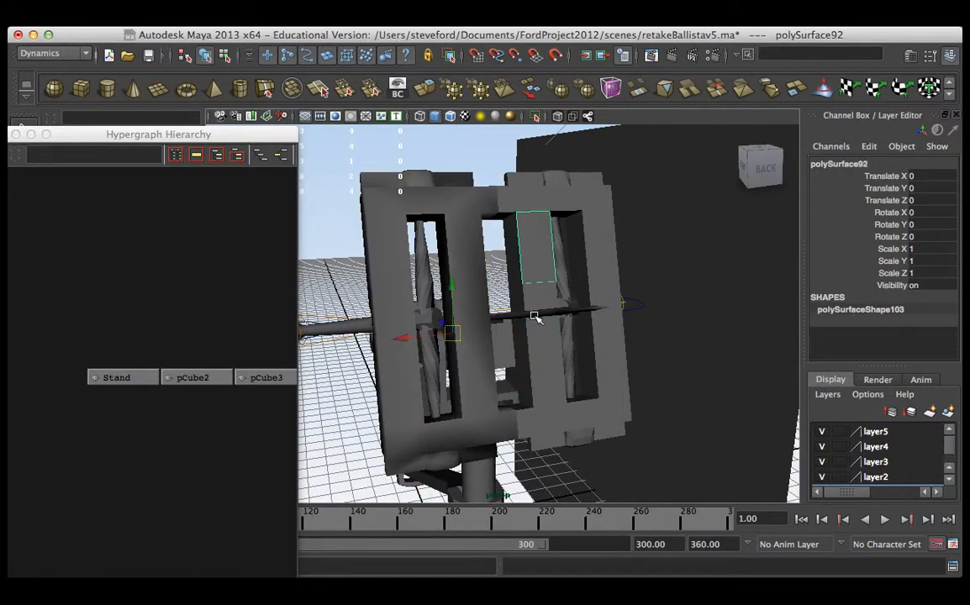
alt+drag(492, 322, 486, 334)
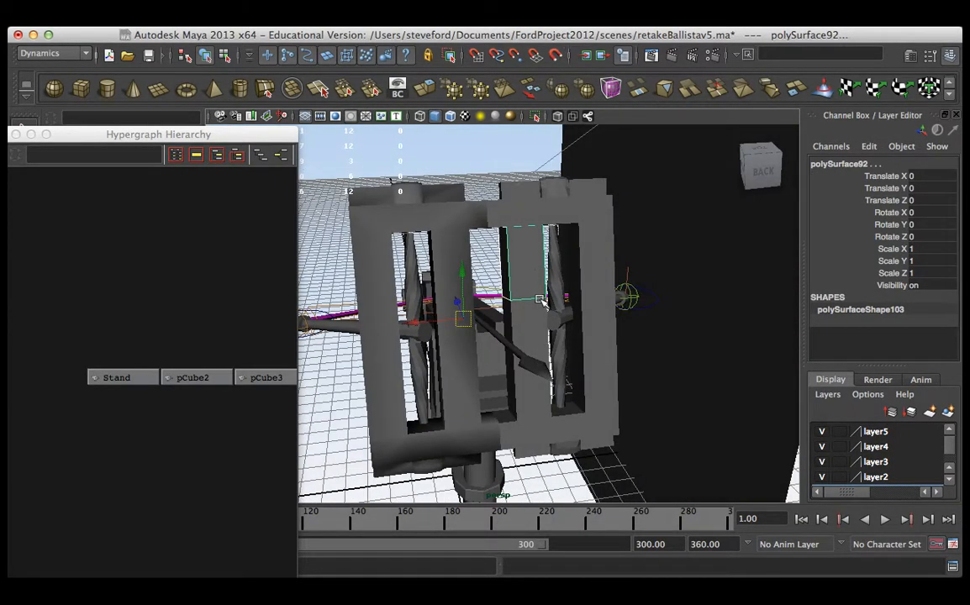
alt+drag(488, 272, 507, 312)
click(538, 279)
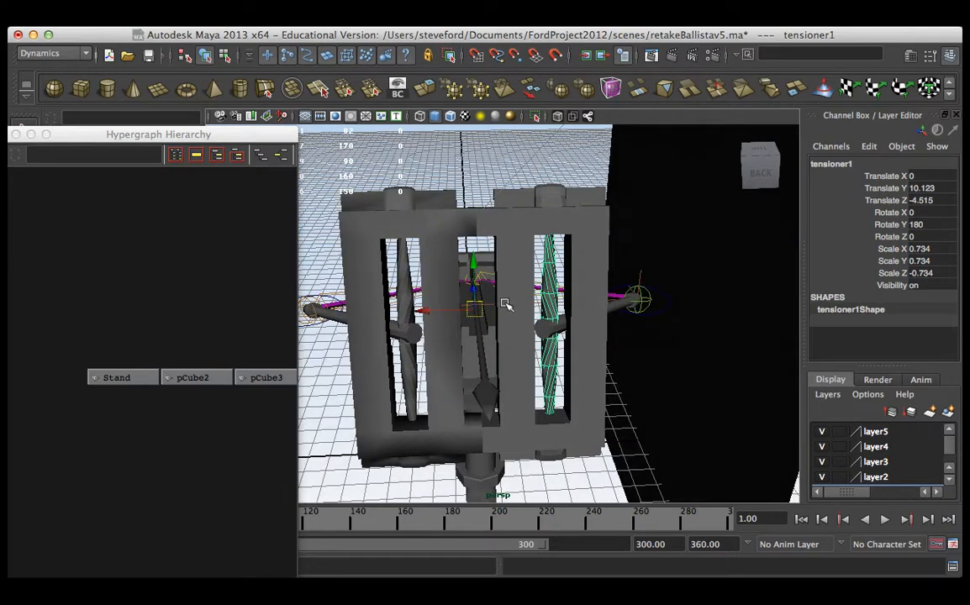
alt+drag(516, 241, 518, 225)
click(444, 195)
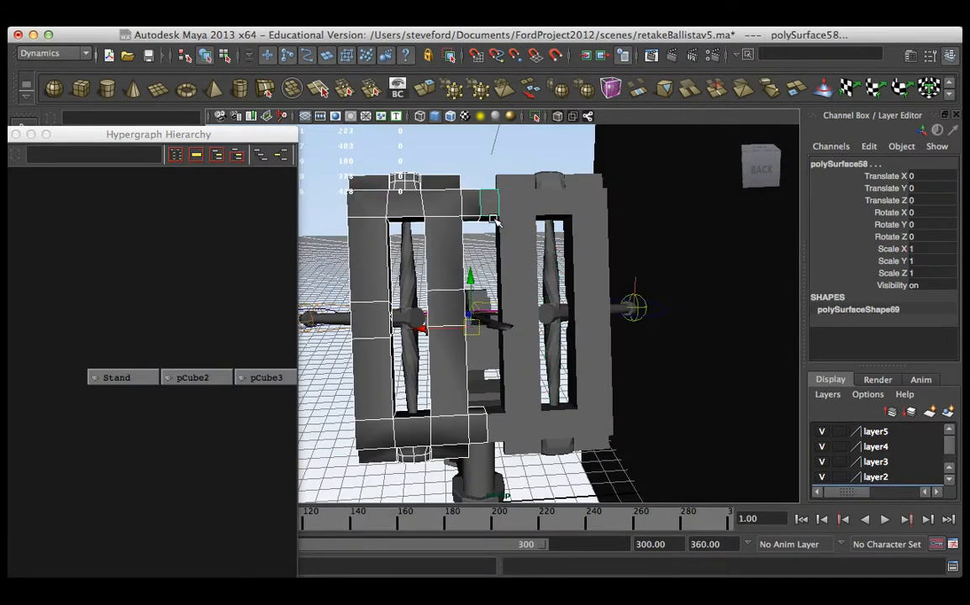
alt+drag(446, 198, 477, 214)
click(541, 217)
click(504, 197)
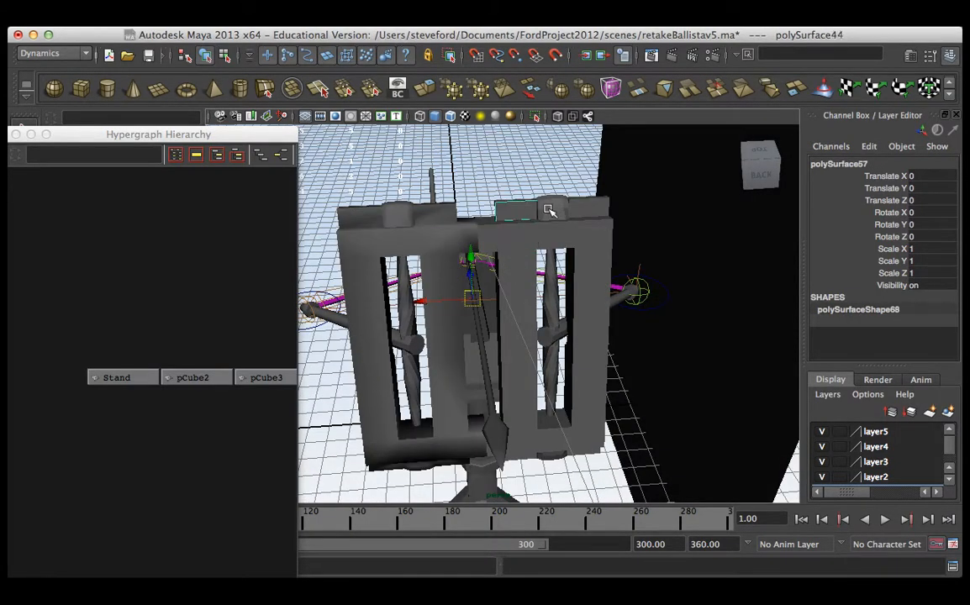
click(551, 210)
click(517, 214)
click(555, 212)
click(553, 207)
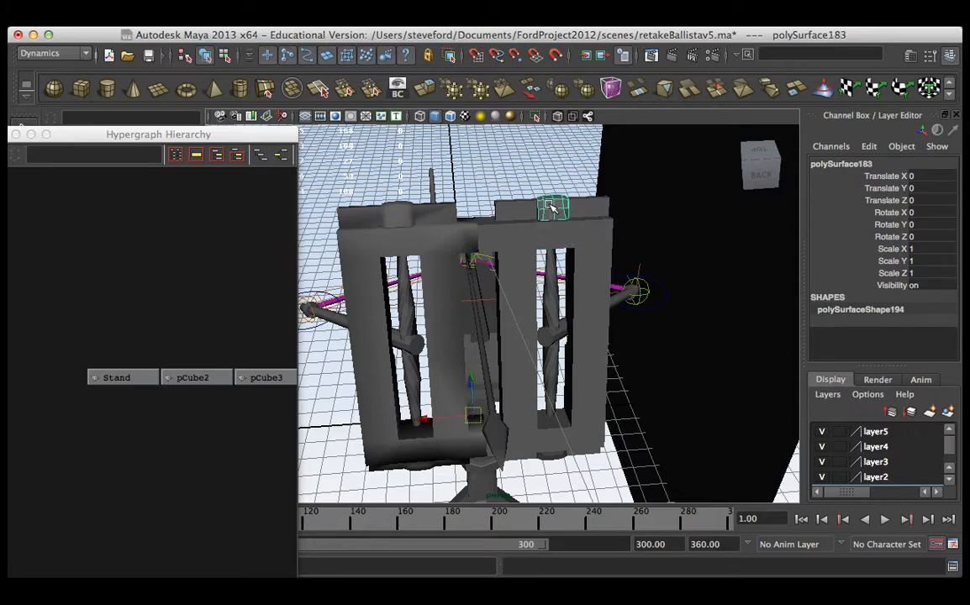
alt+drag(525, 222, 521, 220)
click(521, 220)
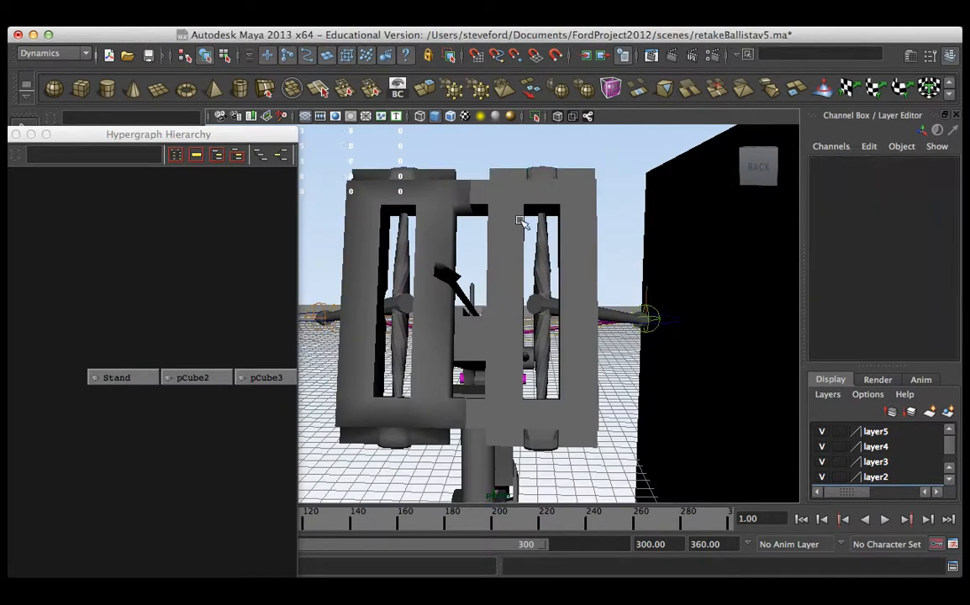
Step: Select the flat-shaded frame's upper, outer and lower pieces together with its lower rounded cap
click(496, 240)
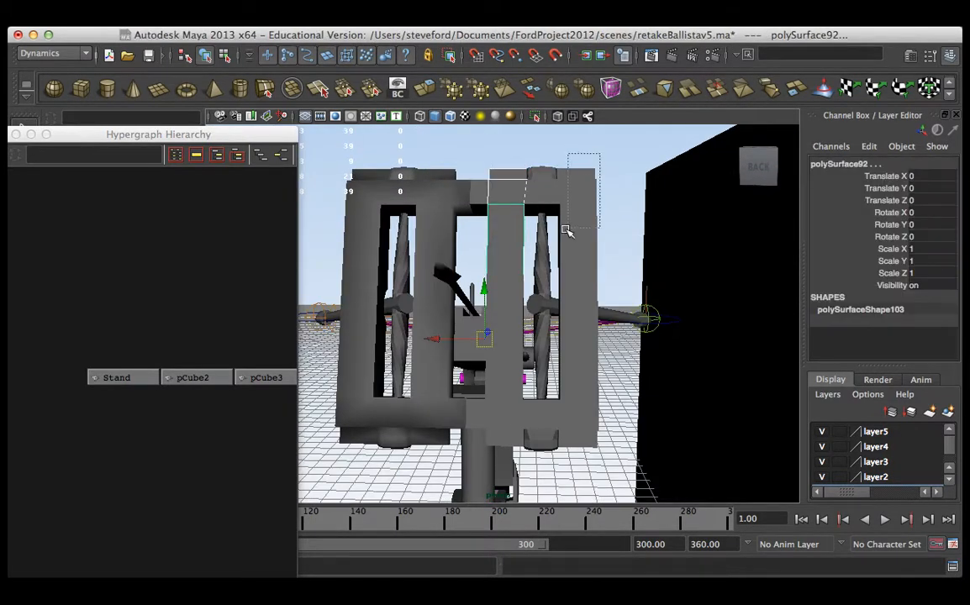
click(530, 433)
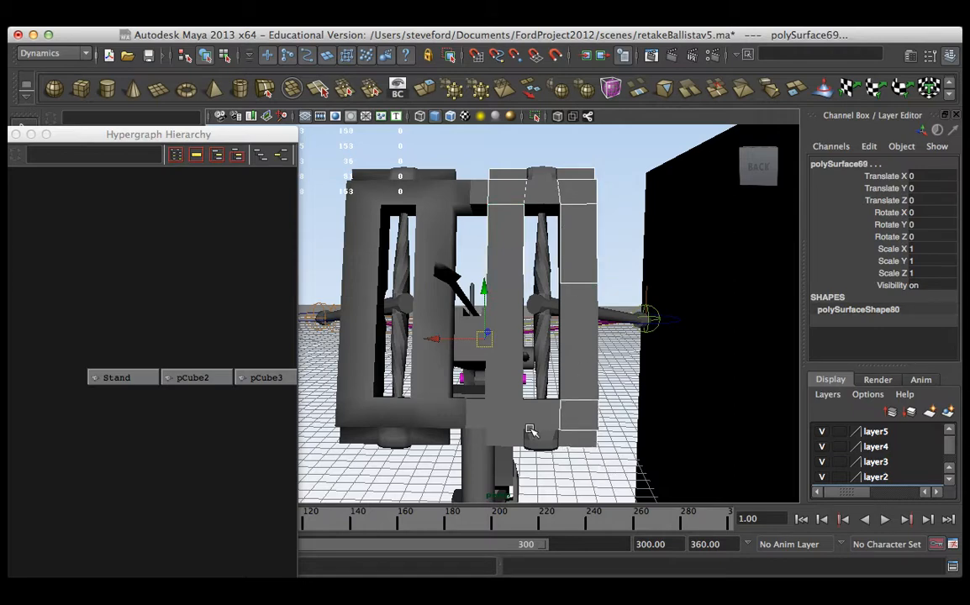
click(486, 395)
click(458, 380)
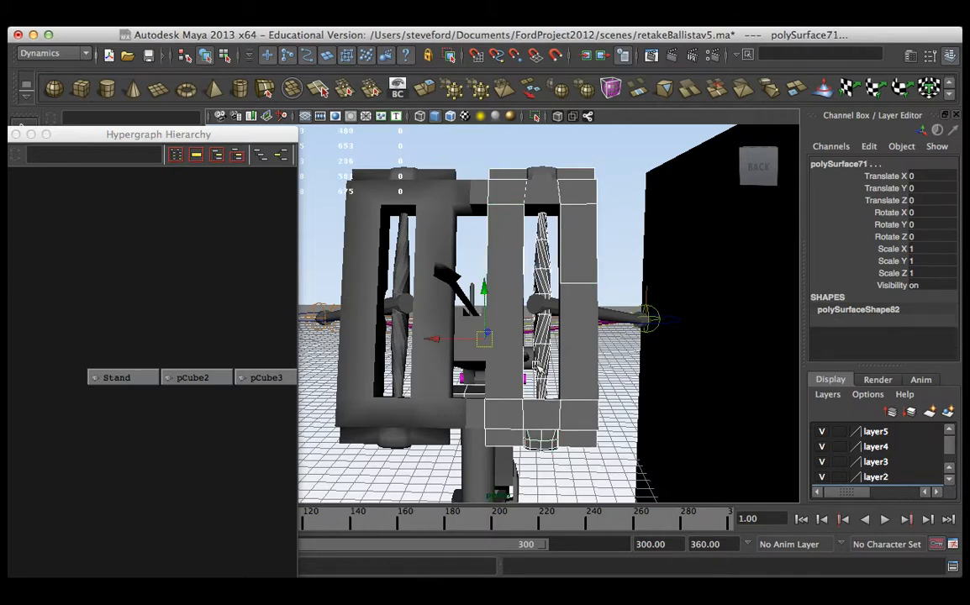
Step: Extend the selection with the flat-shaded frame's inner post pieces and the small pieces midway along its outer post
alt+drag(517, 269, 552, 303)
click(542, 364)
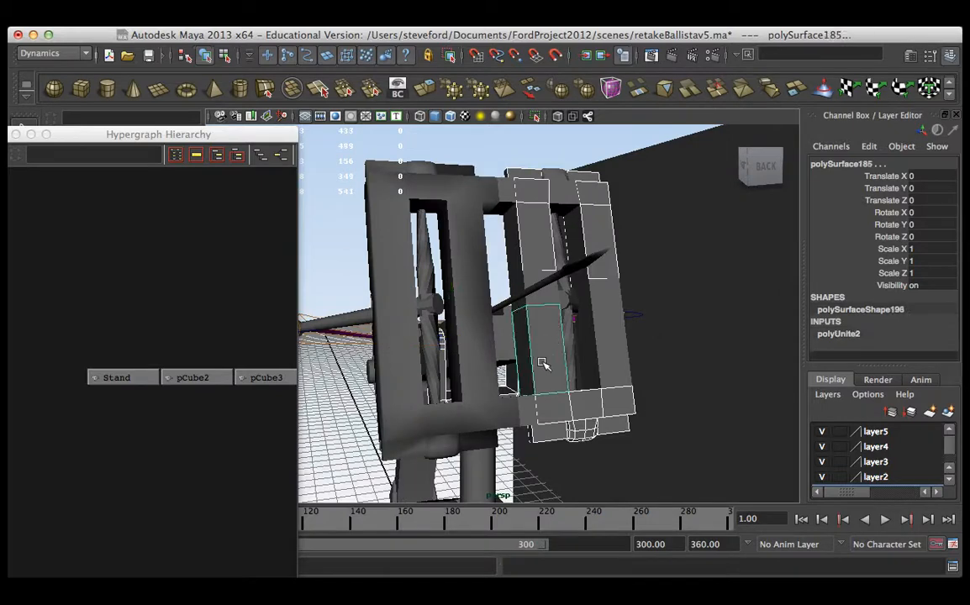
click(494, 273)
click(513, 255)
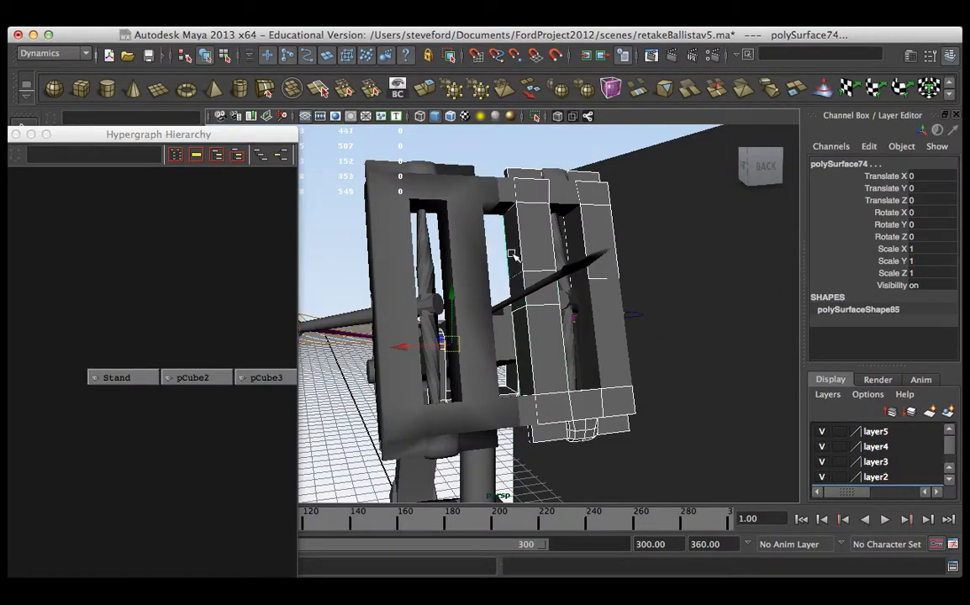
click(465, 252)
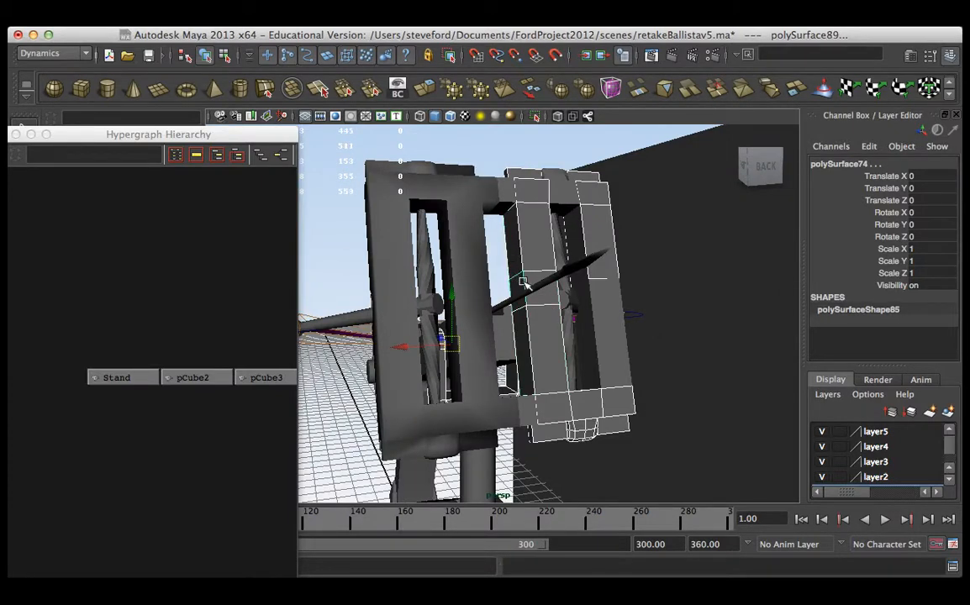
click(583, 293)
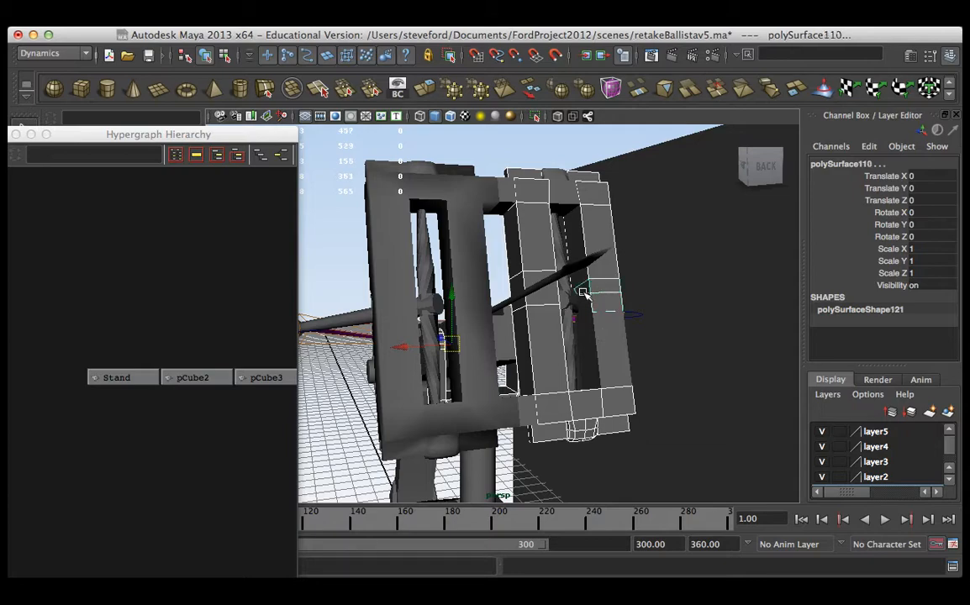
click(591, 342)
click(535, 324)
Step: Extend the selection with the remaining pieces on the frame's outer side, around the notch where the throwing arm passes
alt+drag(535, 324, 504, 334)
click(508, 362)
click(505, 348)
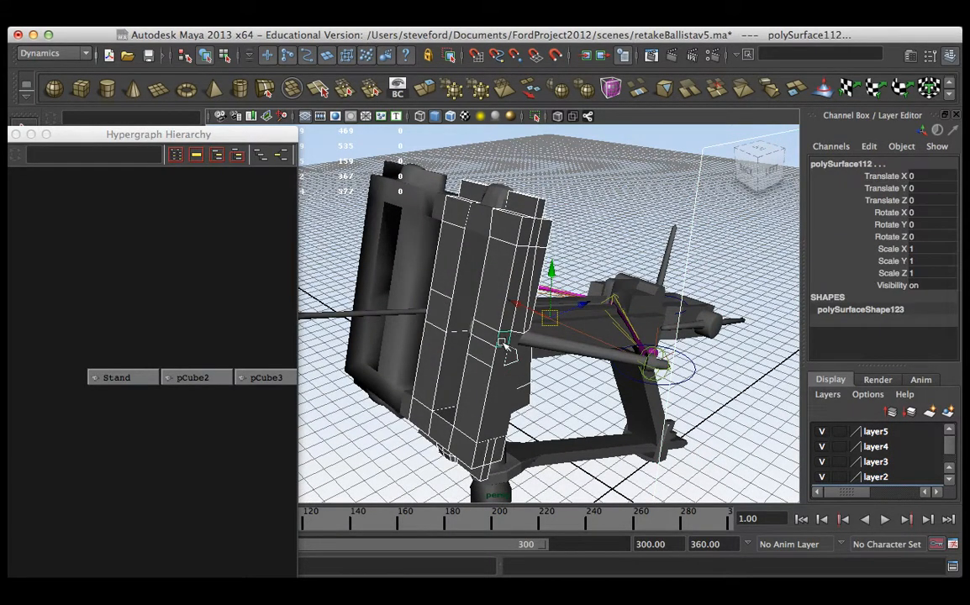
click(461, 319)
click(458, 313)
click(517, 398)
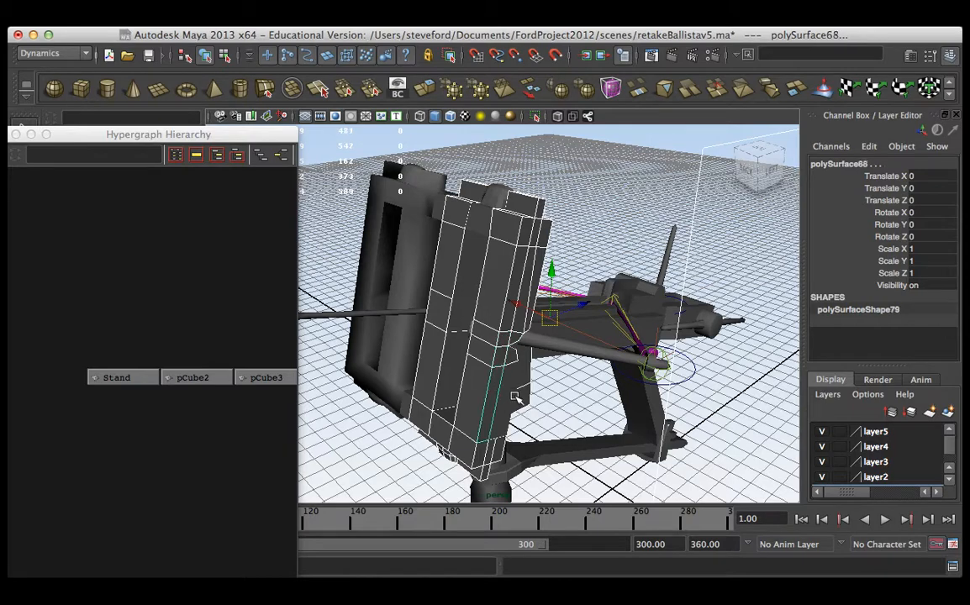
click(508, 392)
alt+drag(507, 392, 484, 388)
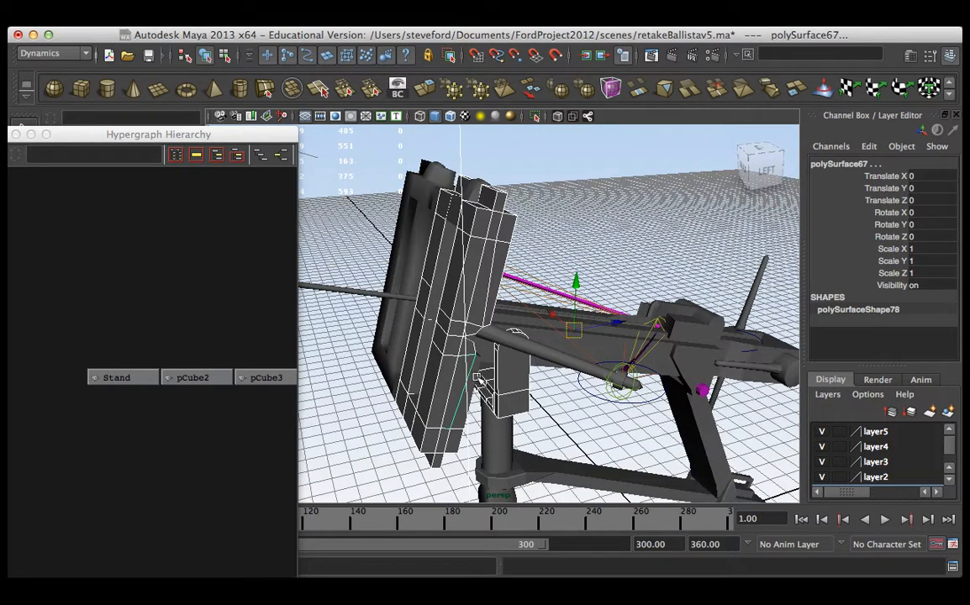
mouse_move(531, 261)
alt+mouse_down()
mouse_move(479, 252)
mouse_move(522, 254)
mouse_move(454, 263)
mouse_move(536, 276)
alt+mouse_up()
click(429, 308)
click(492, 344)
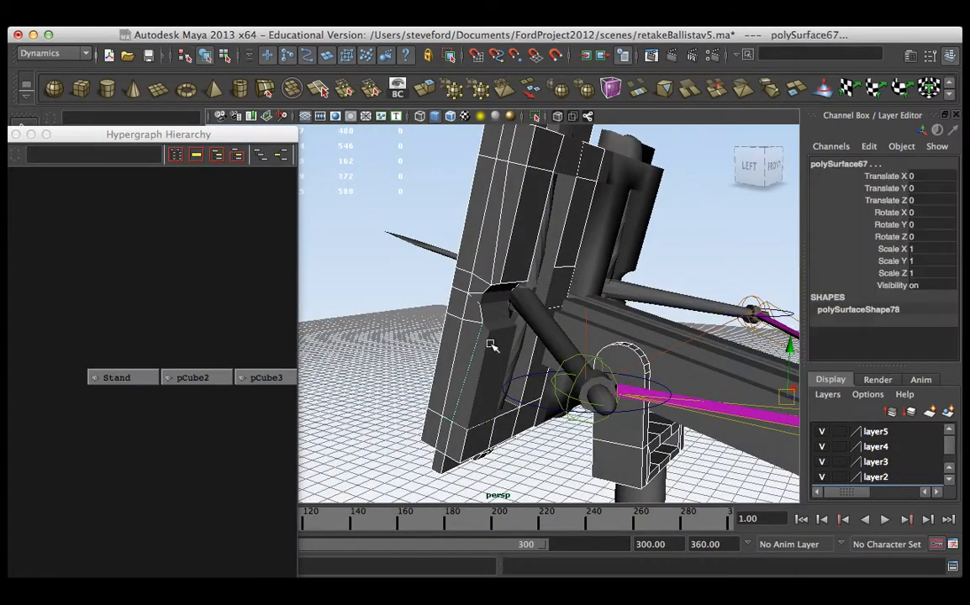
Step: Switch to the Polygons menu set and combine the selected frame pieces into a single mesh
click(497, 26)
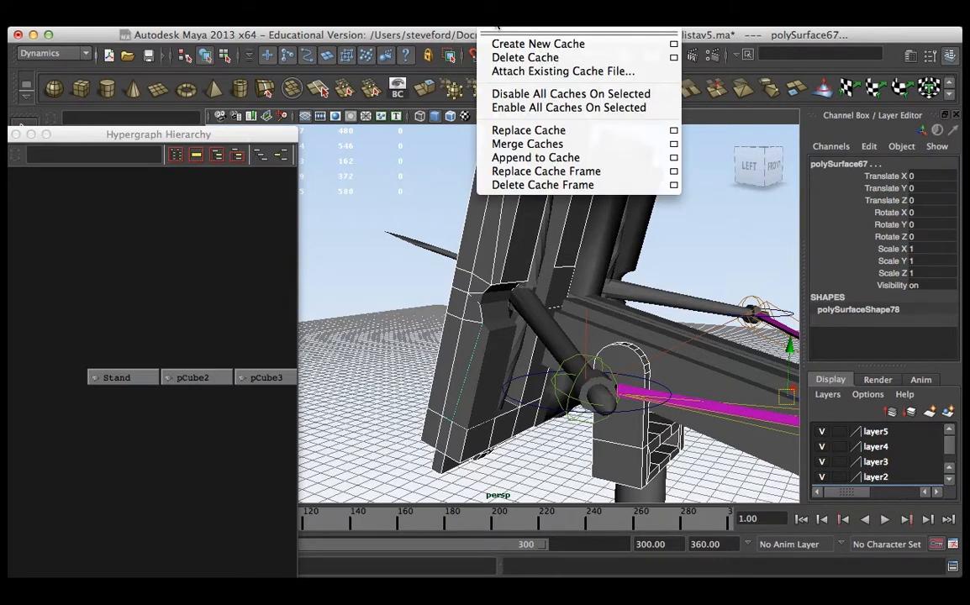
key(Escape)
click(69, 53)
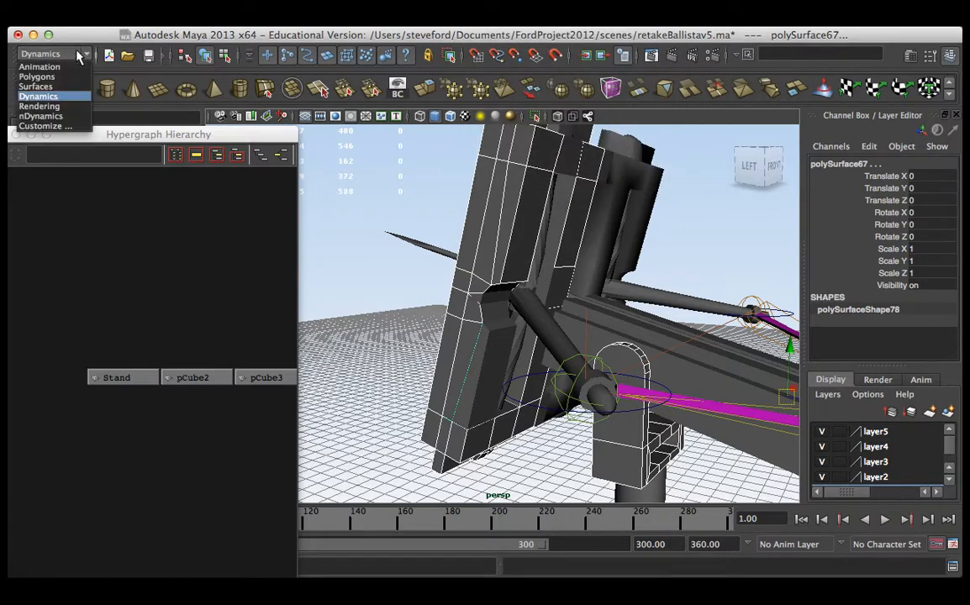
click(73, 77)
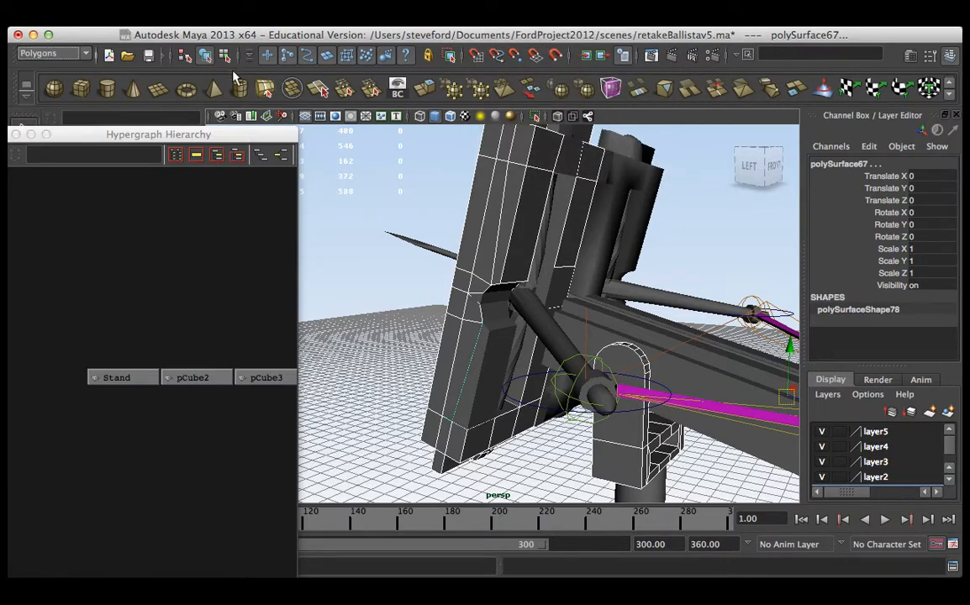
click(438, 25)
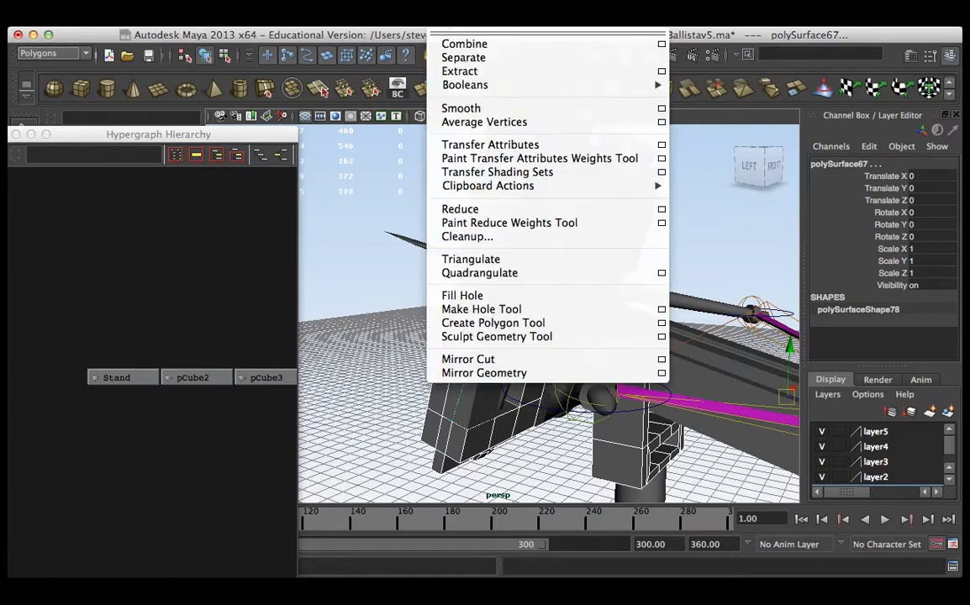
click(454, 43)
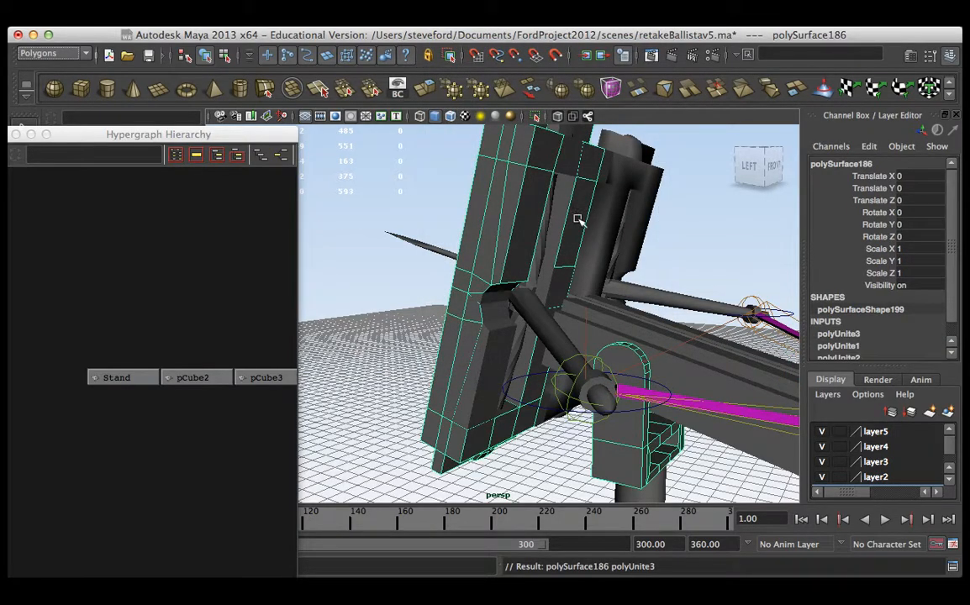
Step: Try to select the rounded cap on the combined frame's upper end, and undo the selection changes
alt+drag(578, 219, 460, 192)
click(506, 210)
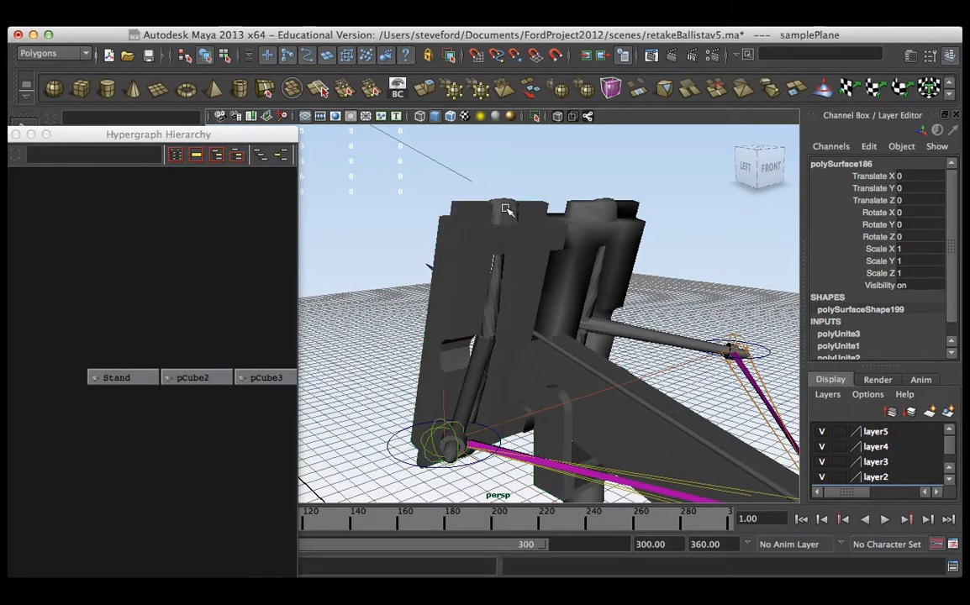
click(507, 204)
click(504, 200)
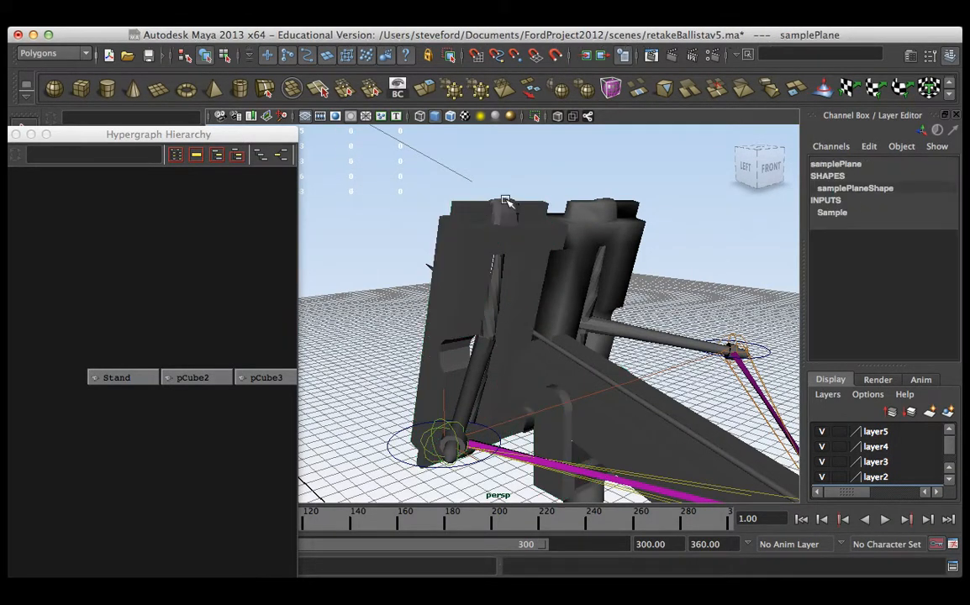
click(437, 223)
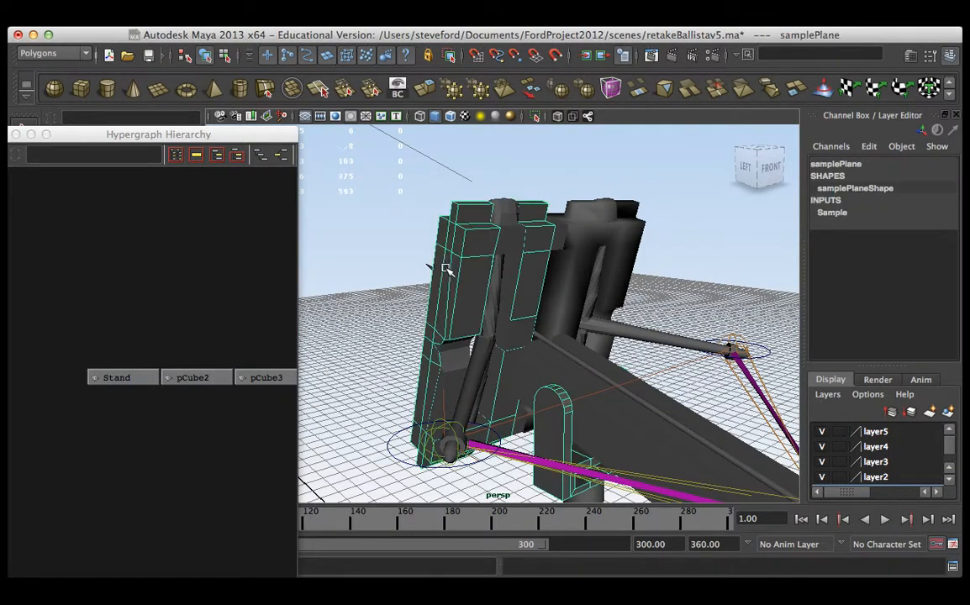
key(z)
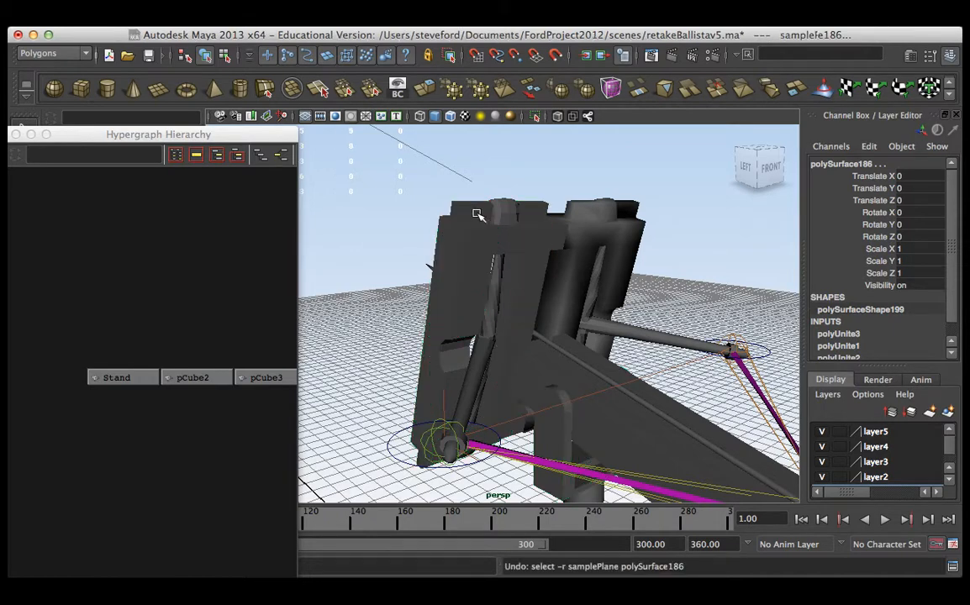
click(509, 206)
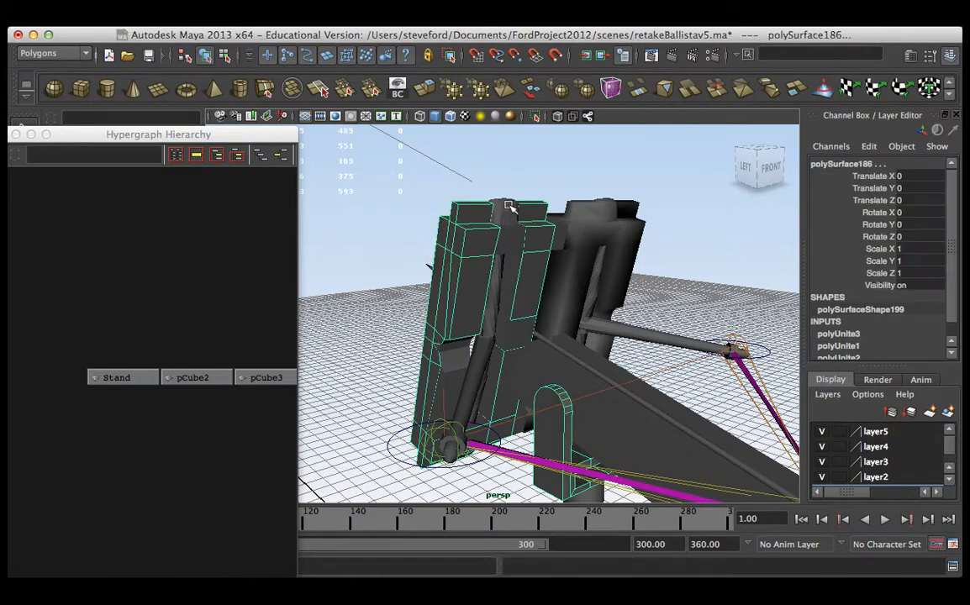
key(z)
key(z)
key(z)
key(z)
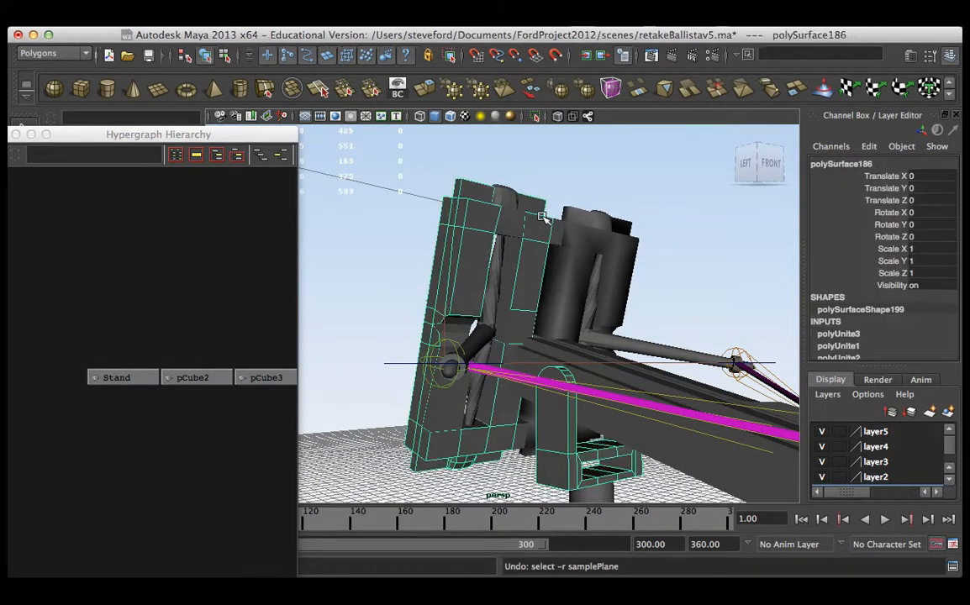
Step: Undo the frame's combine and drop the bracket beneath the beam from the selected pieces, leaving the Stand unselected
key(z)
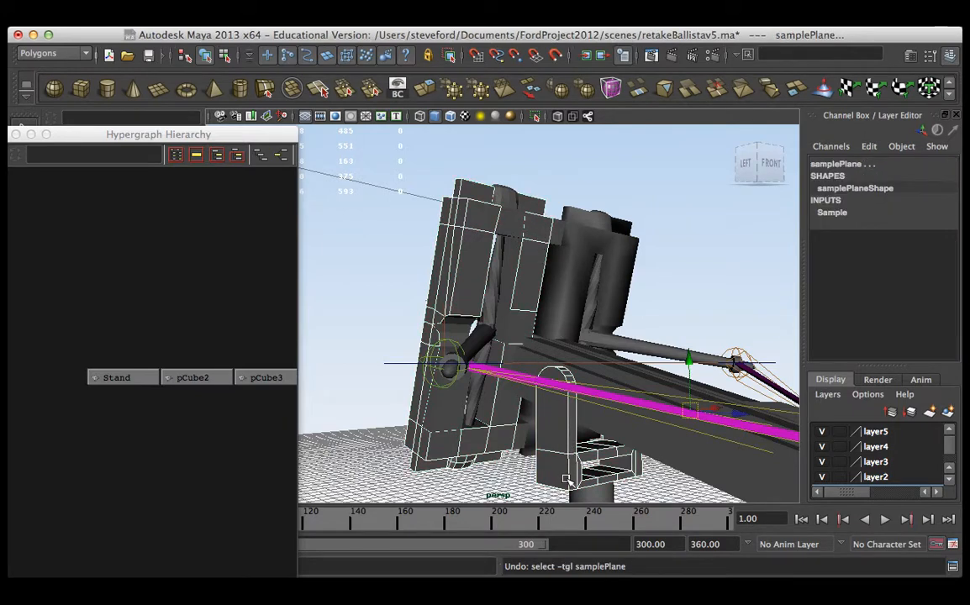
click(577, 485)
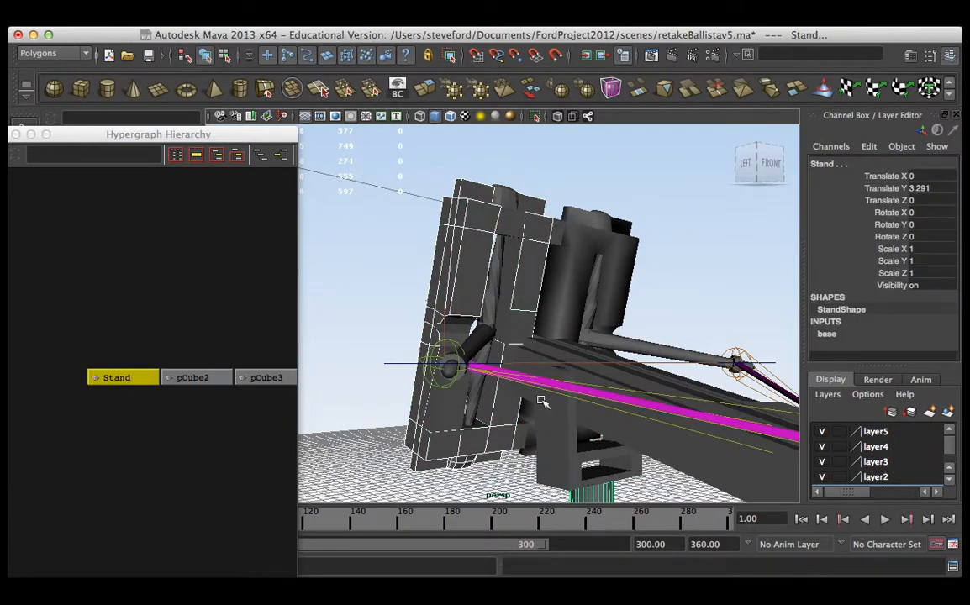
alt+drag(543, 402, 530, 258)
key(z)
alt+drag(615, 364, 592, 303)
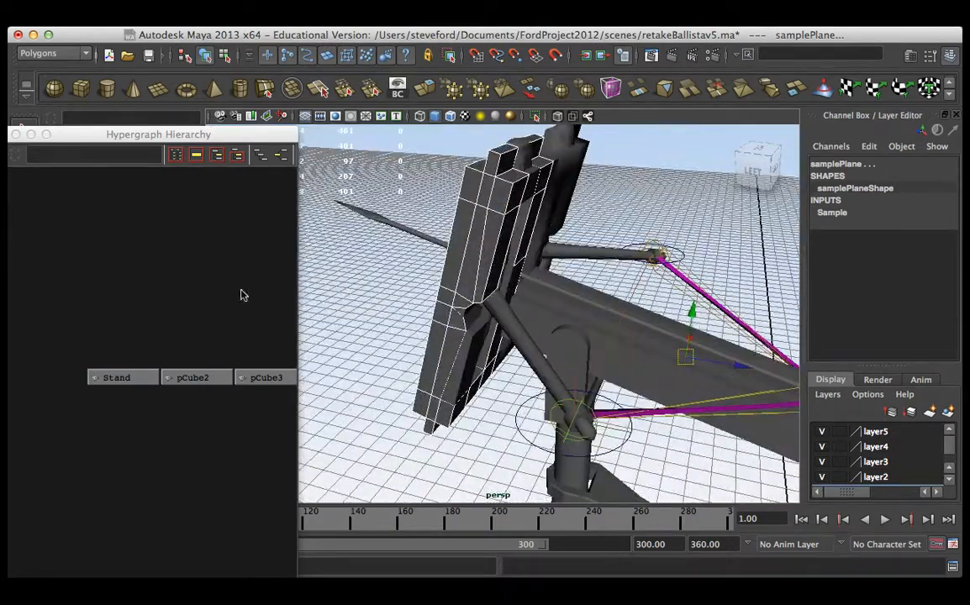
Step: Locate the samplePlane node in the scene hierarchy and remove it from the selection of frame pieces
key(a)
alt+middle_drag(260, 307, 231, 294)
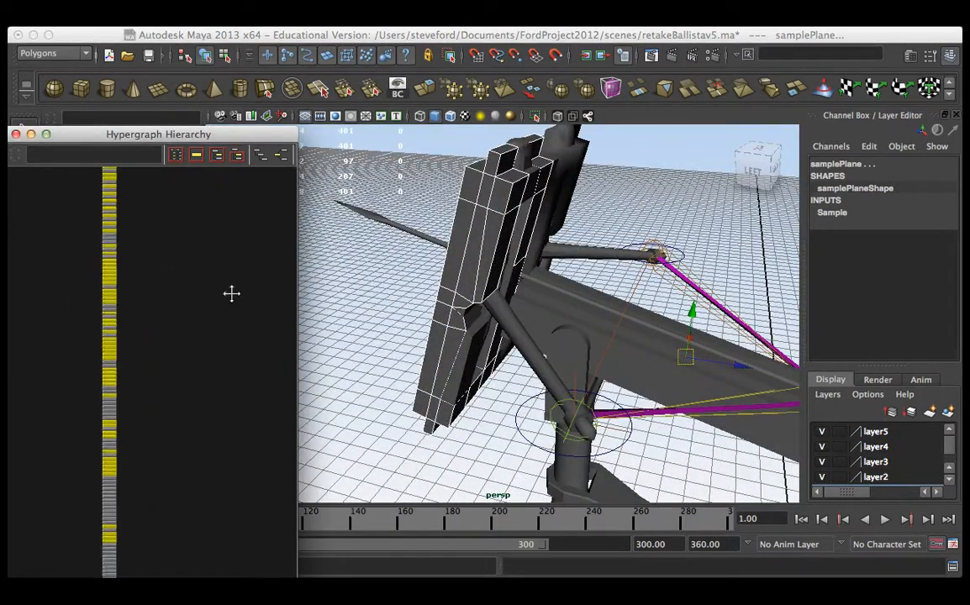
alt+right_drag(231, 293, 247, 451)
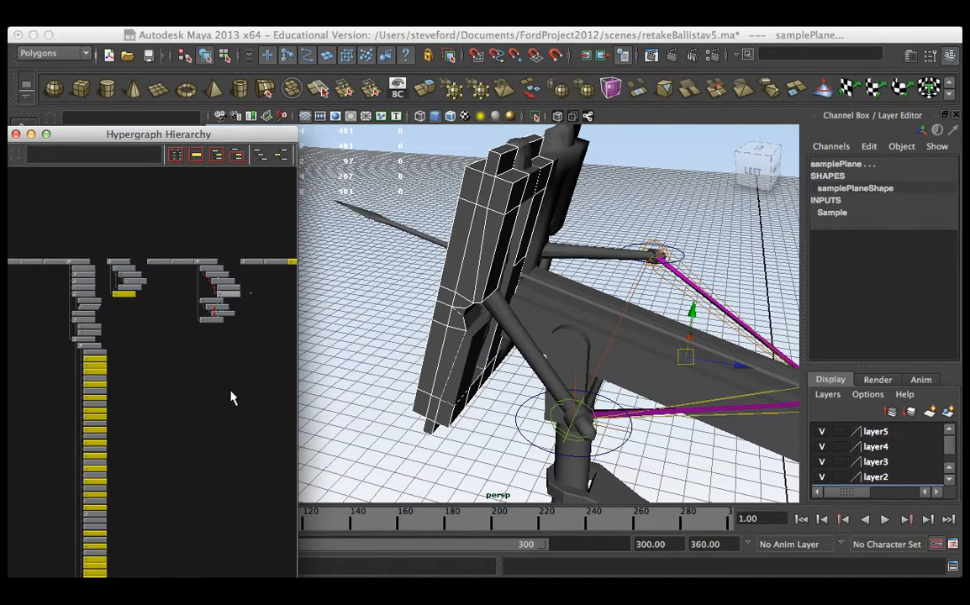
alt+right_drag(233, 399, 249, 374)
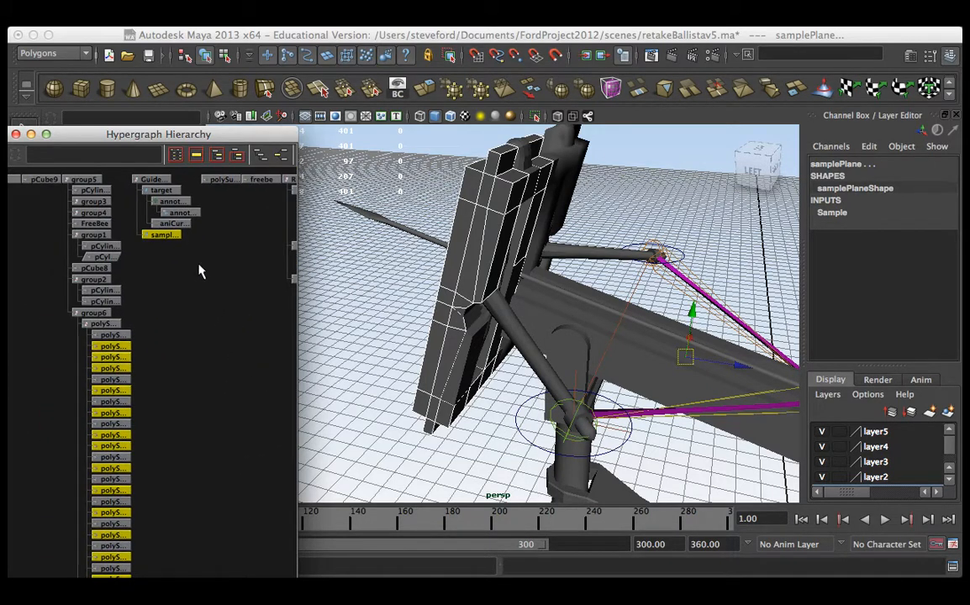
alt+right_drag(199, 271, 325, 372)
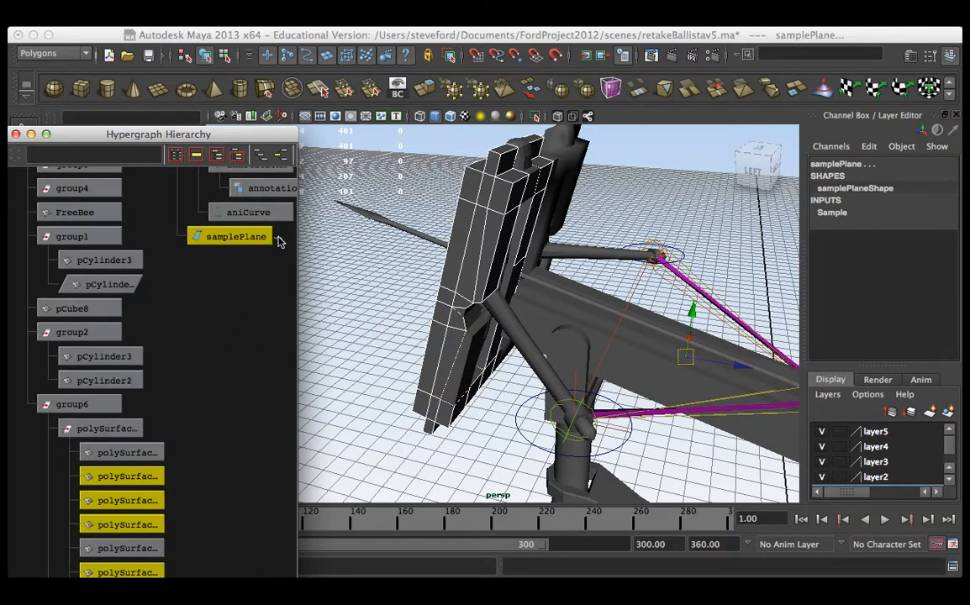
key(z)
alt+right_drag(278, 321, 194, 358)
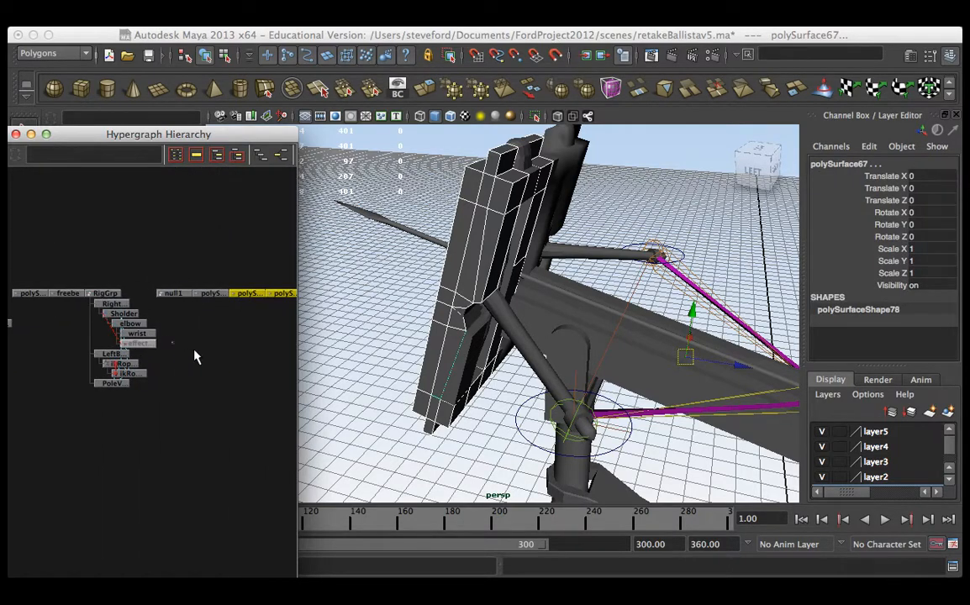
alt+middle_drag(194, 357, 148, 354)
Step: Add the frame's missing upper pieces to the selection, keeping the Sholder joint out of it
alt+drag(570, 271, 491, 265)
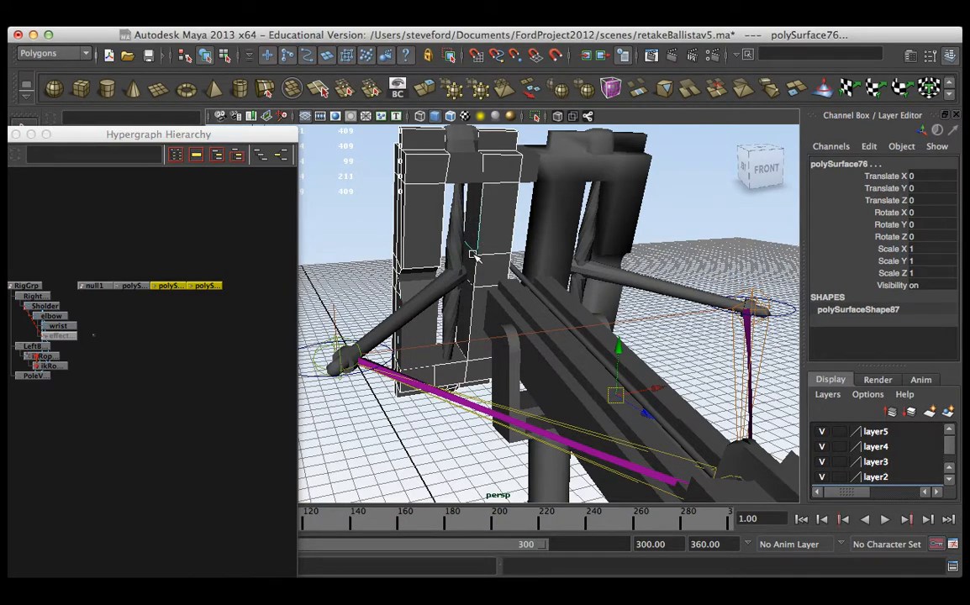
click(463, 151)
click(420, 156)
alt+drag(420, 158, 626, 208)
click(535, 195)
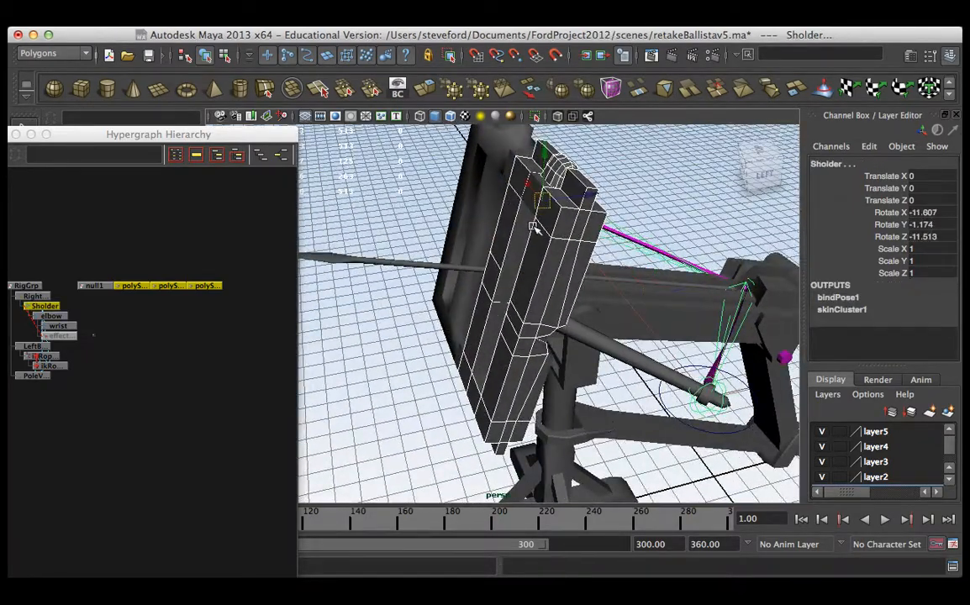
key(ctrl+z)
alt+drag(488, 183, 573, 176)
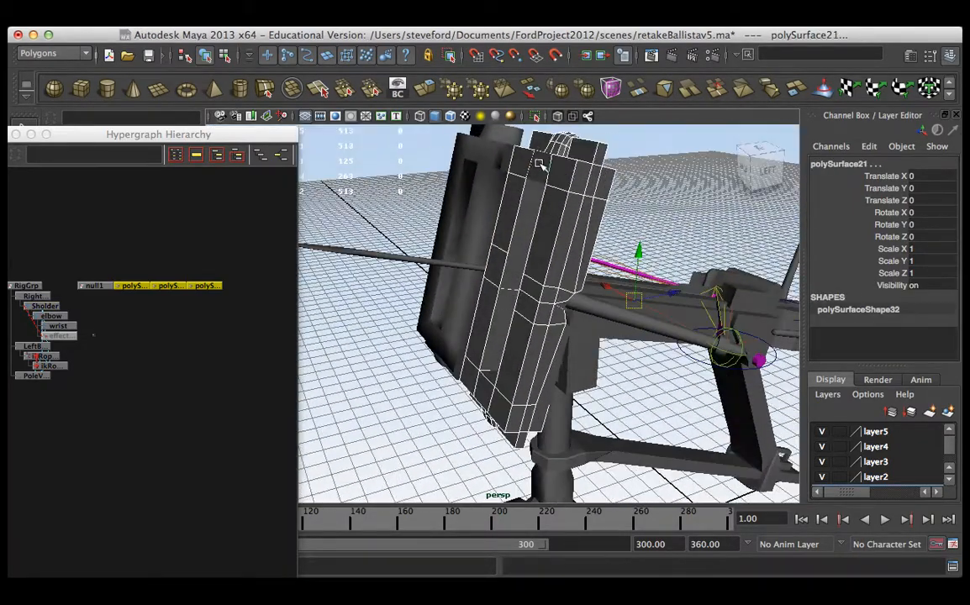
Step: Combine the selected frame pieces into one mesh and delete its construction history
click(446, 24)
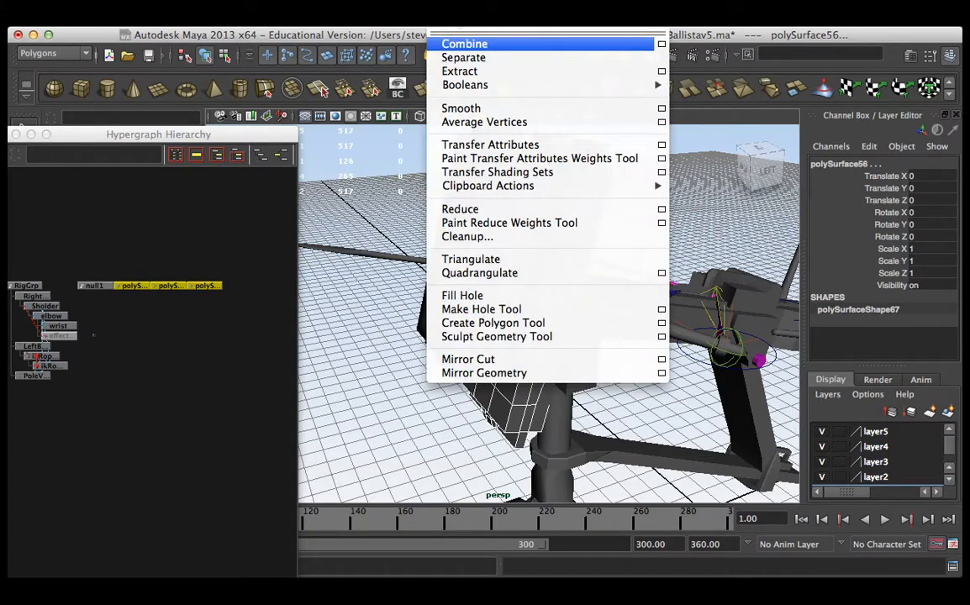
click(462, 44)
alt+drag(468, 218, 416, 172)
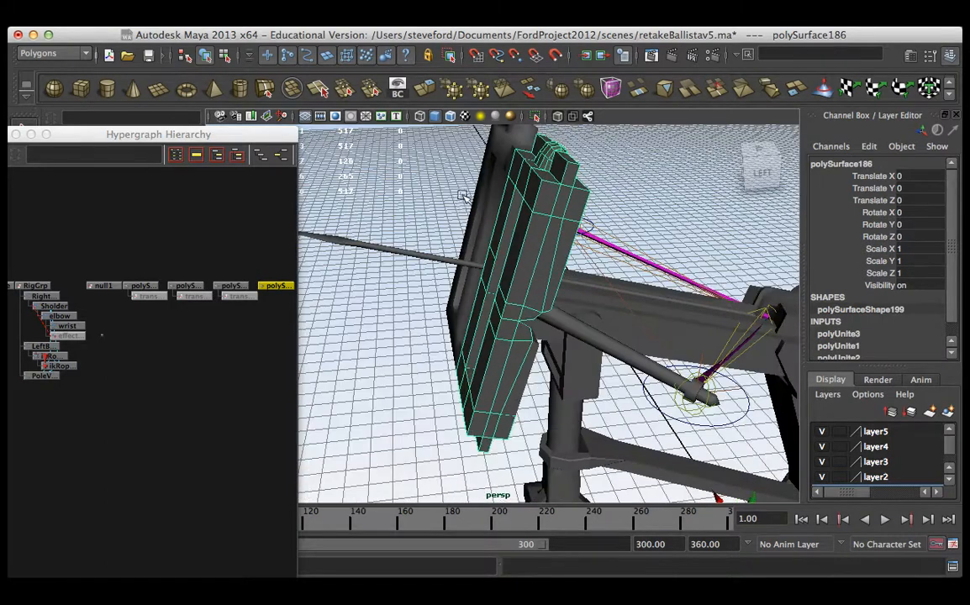
key(space)
click(231, 118)
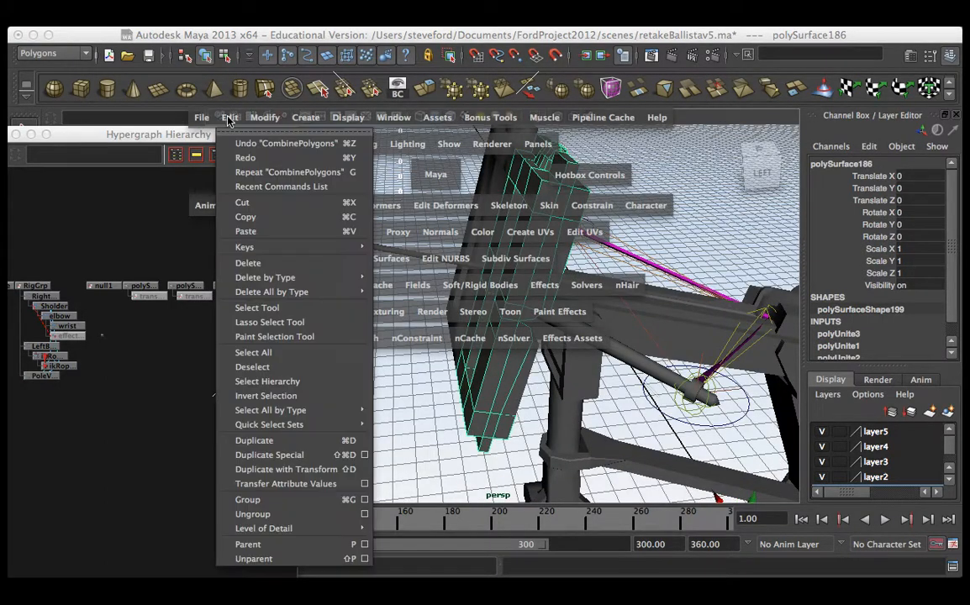
mouse_move(353, 278)
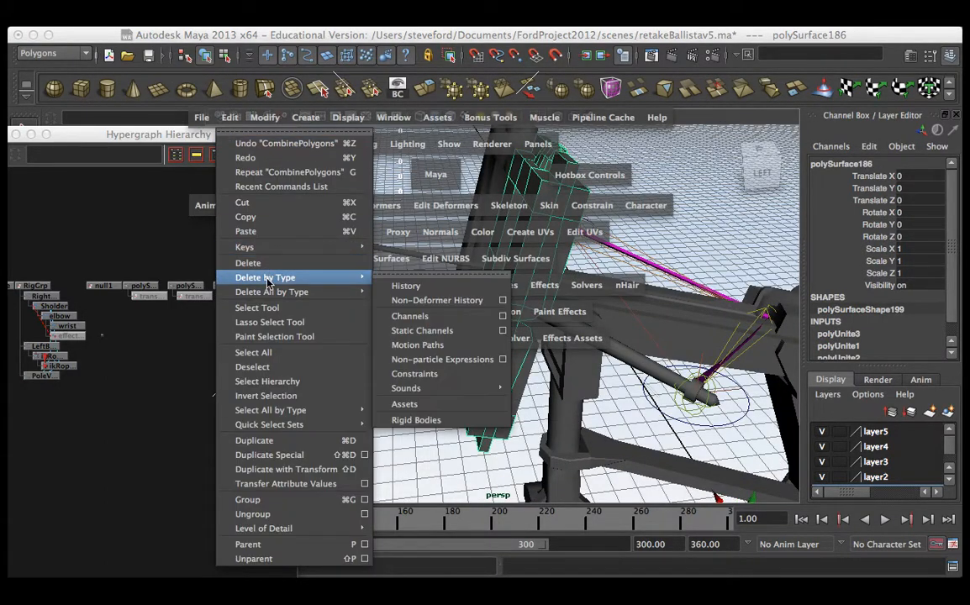
click(408, 285)
Step: Add the smooth-shaded second frame to the selection and combine both frames into a single mesh
alt+drag(543, 202, 516, 224)
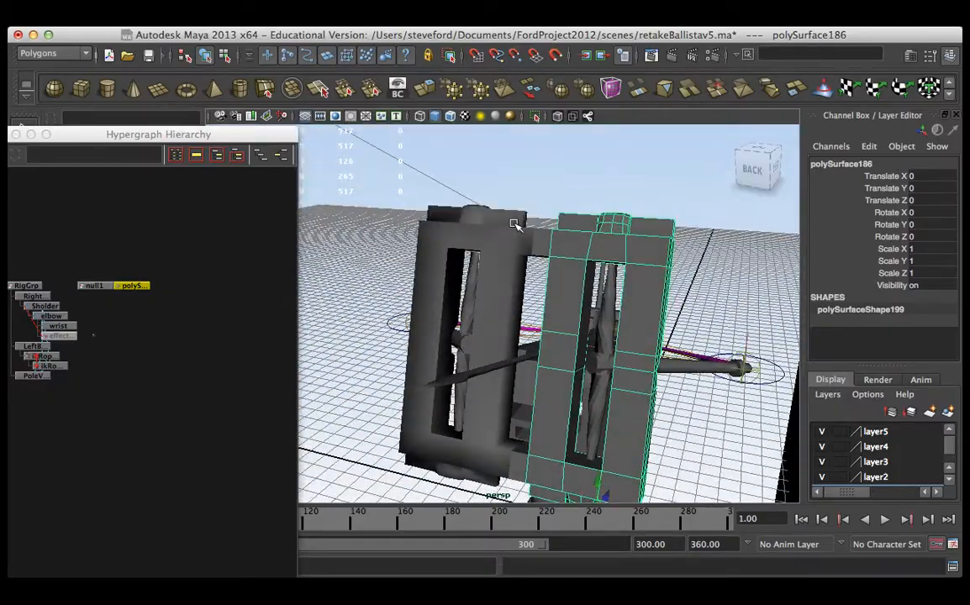
shift+click(551, 257)
alt+drag(557, 251, 460, 212)
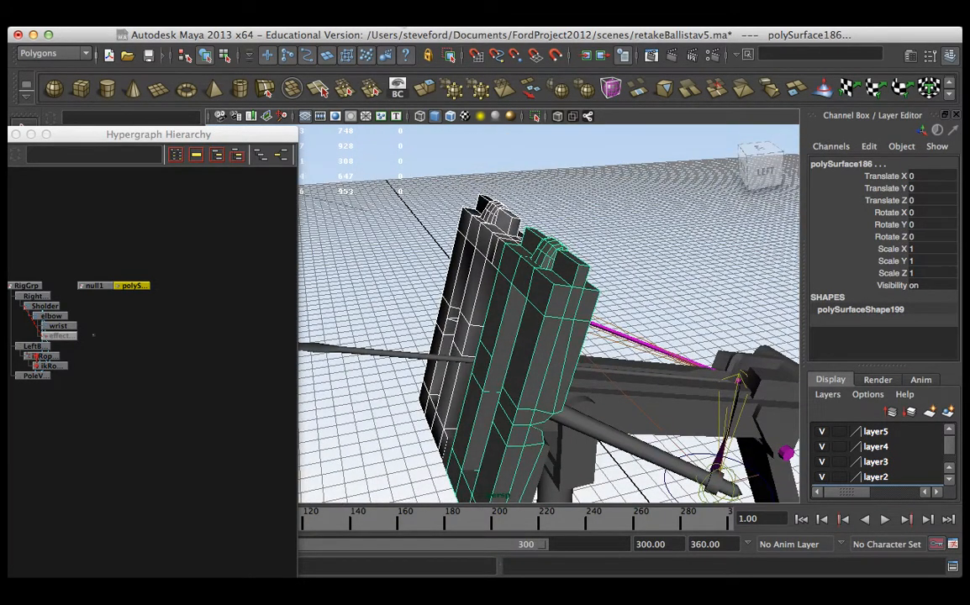
click(394, 21)
mouse_move(445, 25)
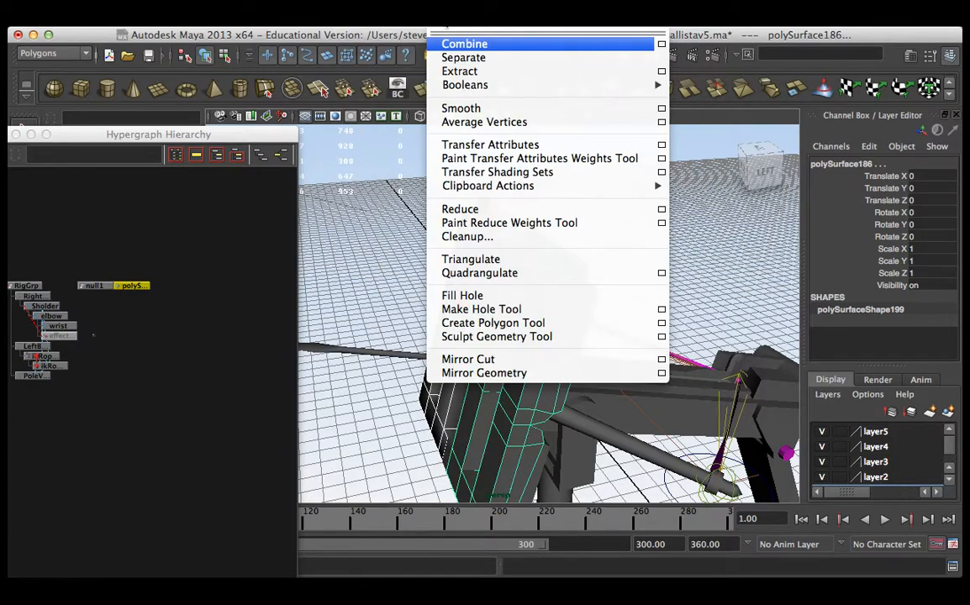
click(464, 44)
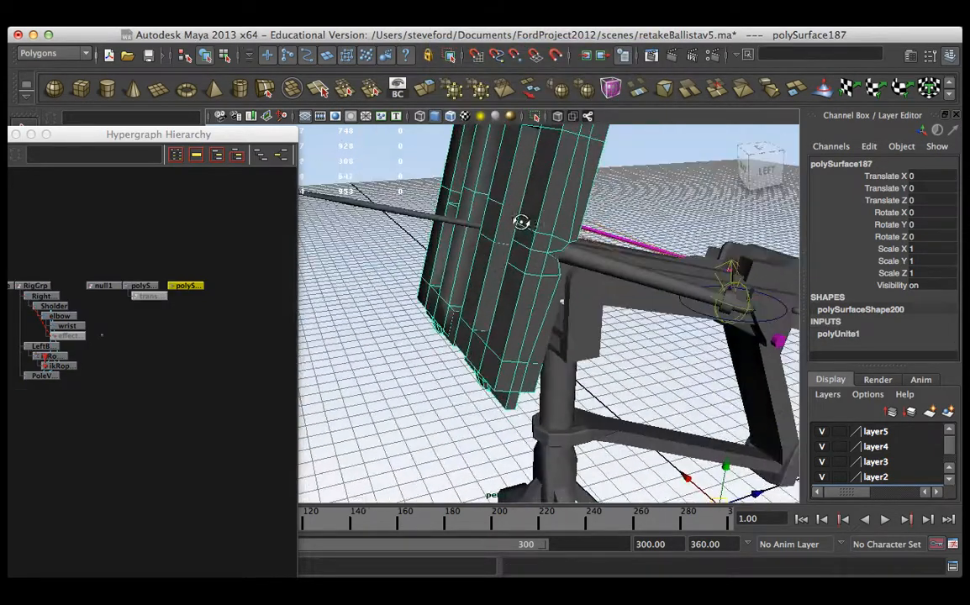
Step: Add the remaining separate frame geometry to the selection and combine it with the joined double frame
alt+drag(522, 222, 563, 197)
alt+drag(485, 273, 539, 235)
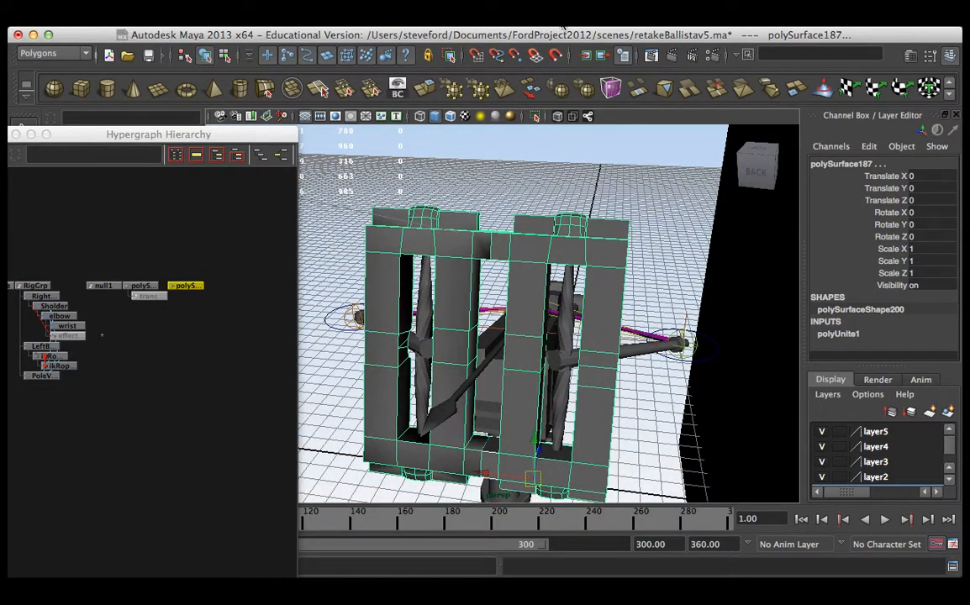
click(486, 26)
mouse_move(454, 25)
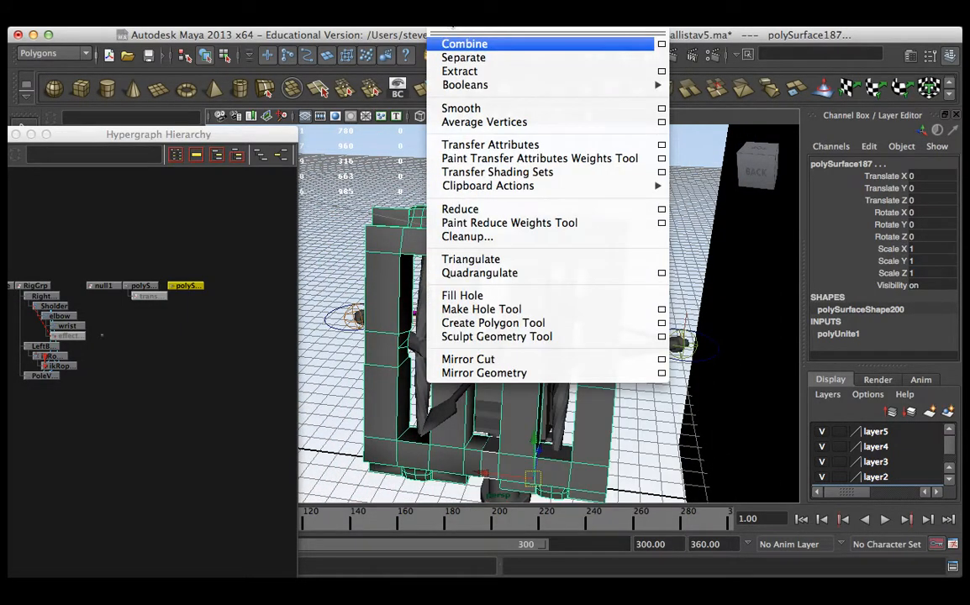
click(464, 44)
Step: Examine the bracket beneath the beam and its neighbouring parts by selecting them
alt+drag(504, 269, 508, 366)
click(516, 380)
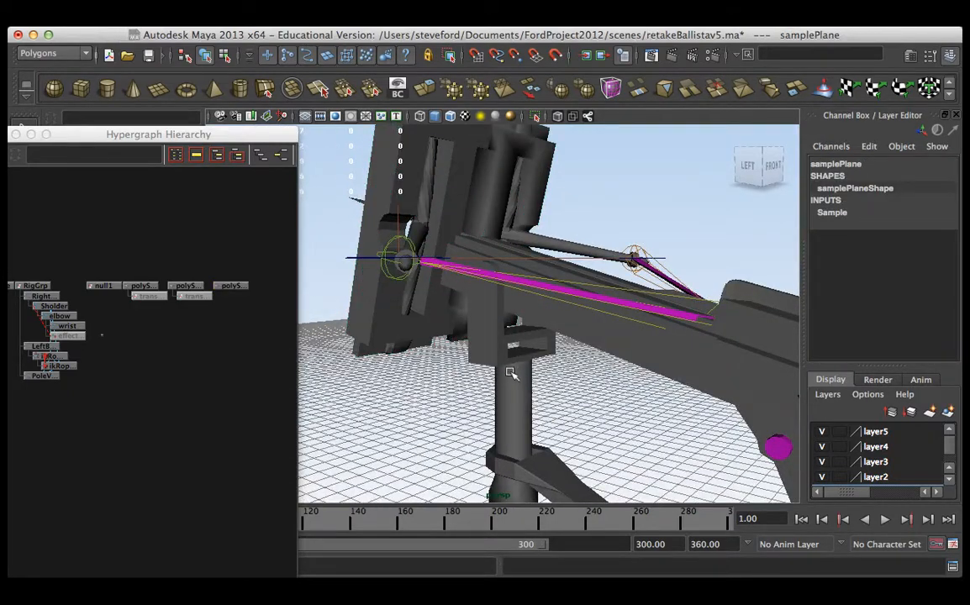
shift+click(527, 403)
click(542, 359)
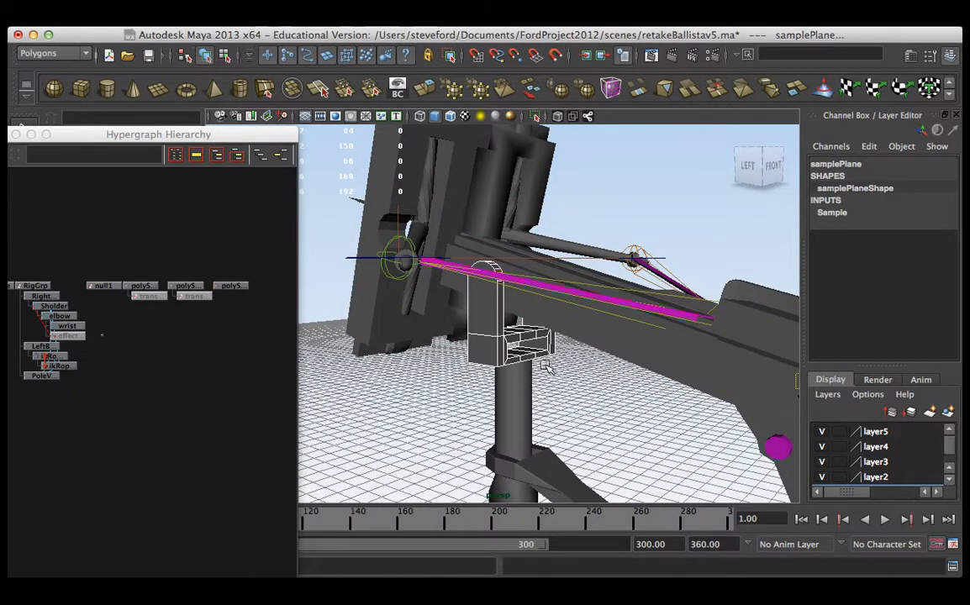
alt+drag(545, 360, 576, 269)
click(440, 293)
click(455, 263)
Step: Select the two winch drum cylinders on either side of the beam's rear end and combine them into one mesh
alt+drag(455, 263, 509, 351)
click(492, 305)
click(500, 354)
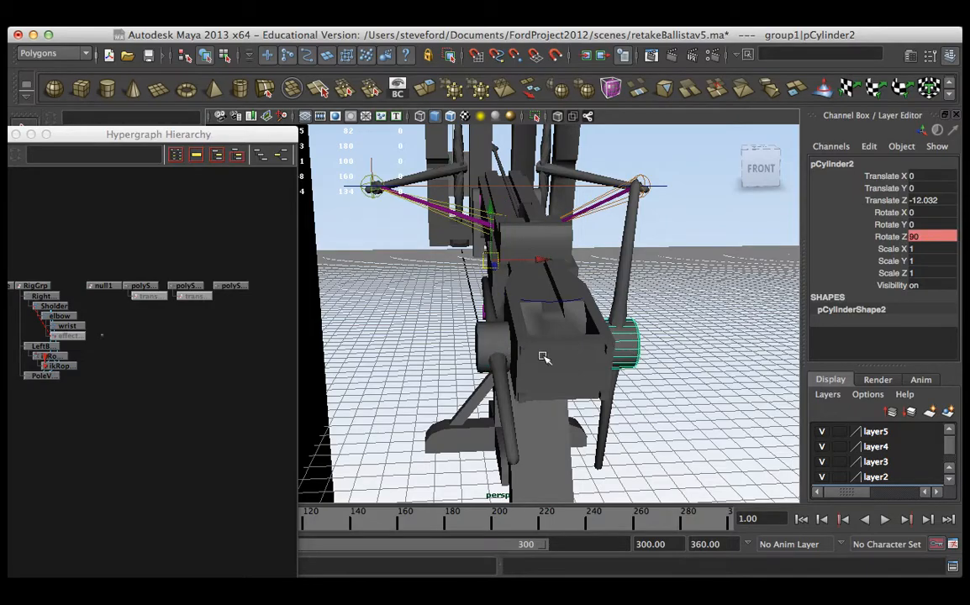
alt+drag(543, 358, 491, 319)
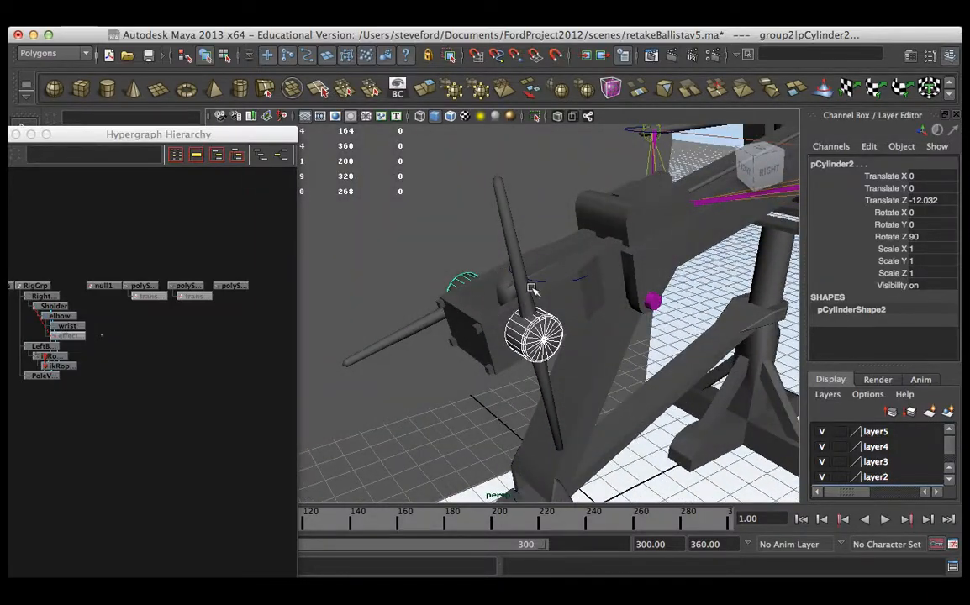
click(400, 11)
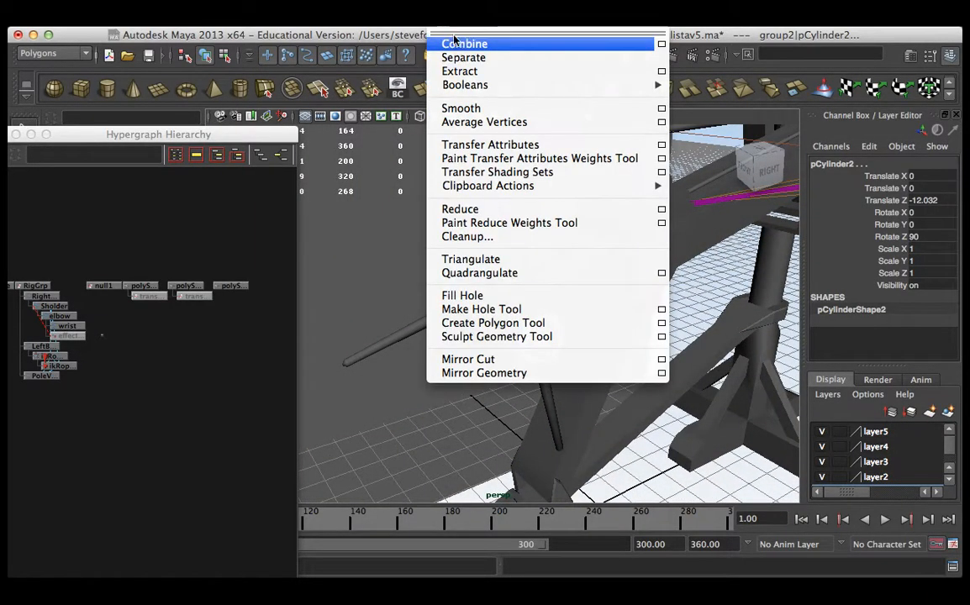
click(524, 39)
Step: Move the combined winch drums' pivot to their centre, shift the mesh to Translate Y 0.062, and keep it selected
alt+drag(505, 278, 524, 299)
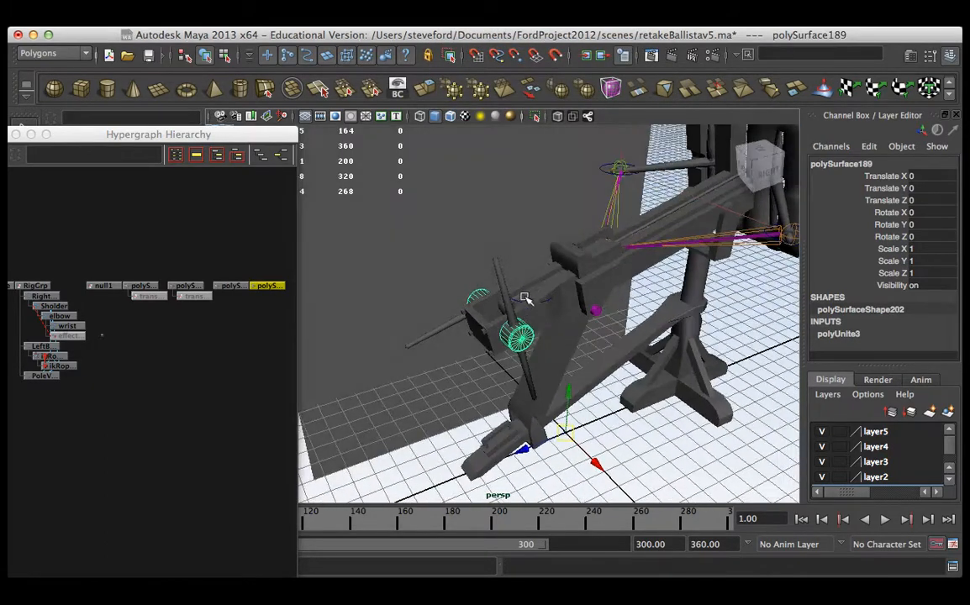
alt+drag(562, 389, 558, 426)
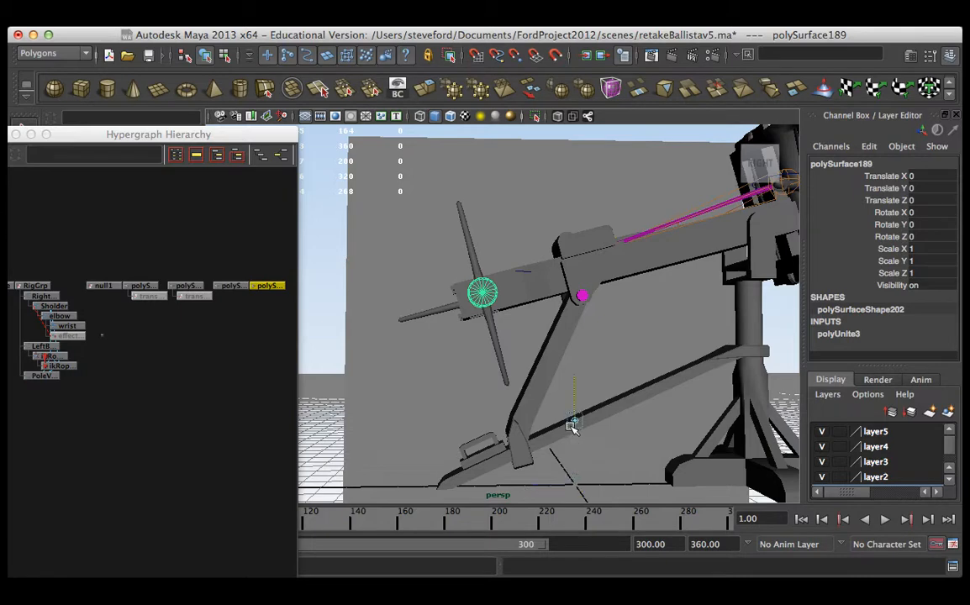
drag(554, 280, 439, 289)
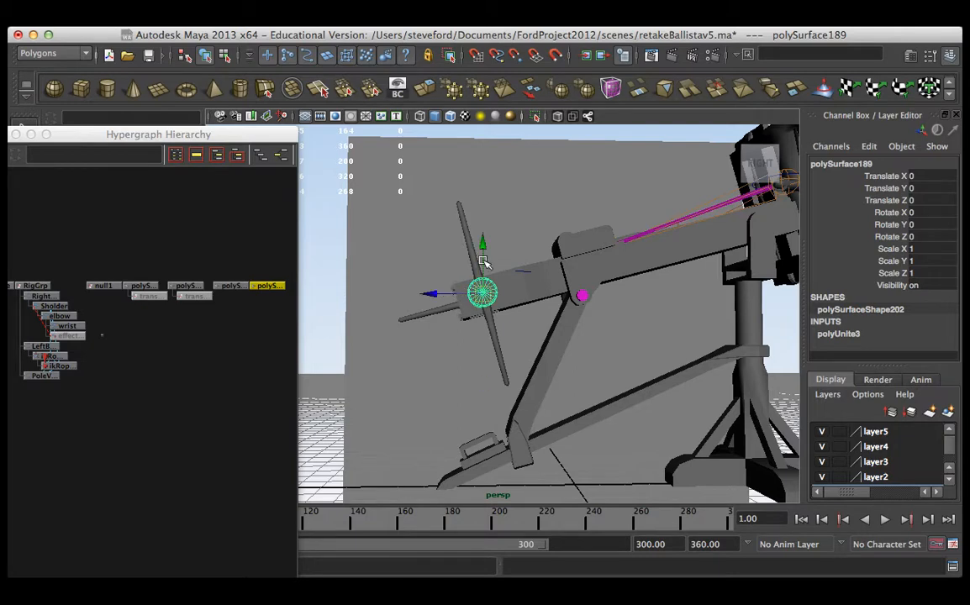
drag(484, 262, 485, 260)
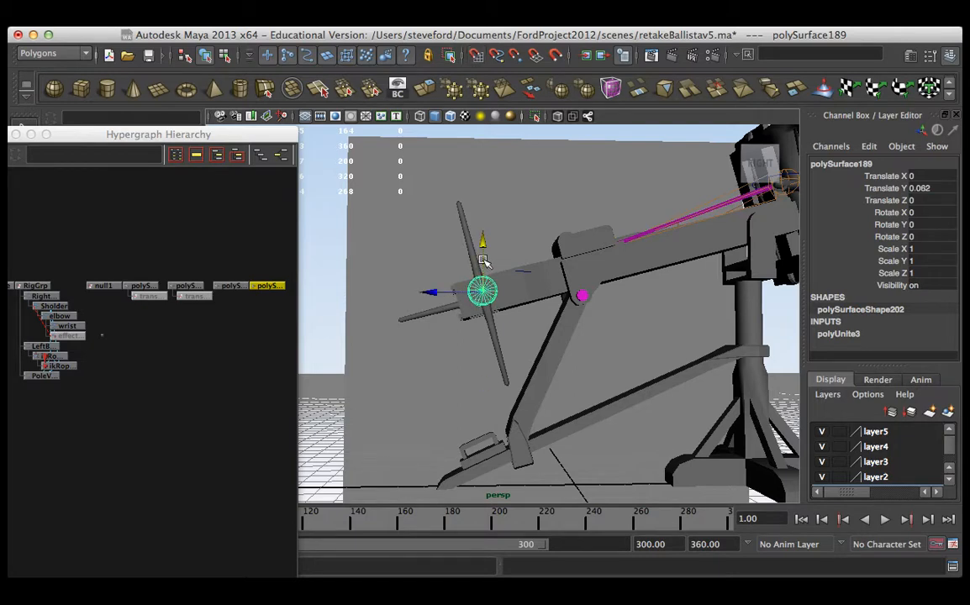
click(485, 256)
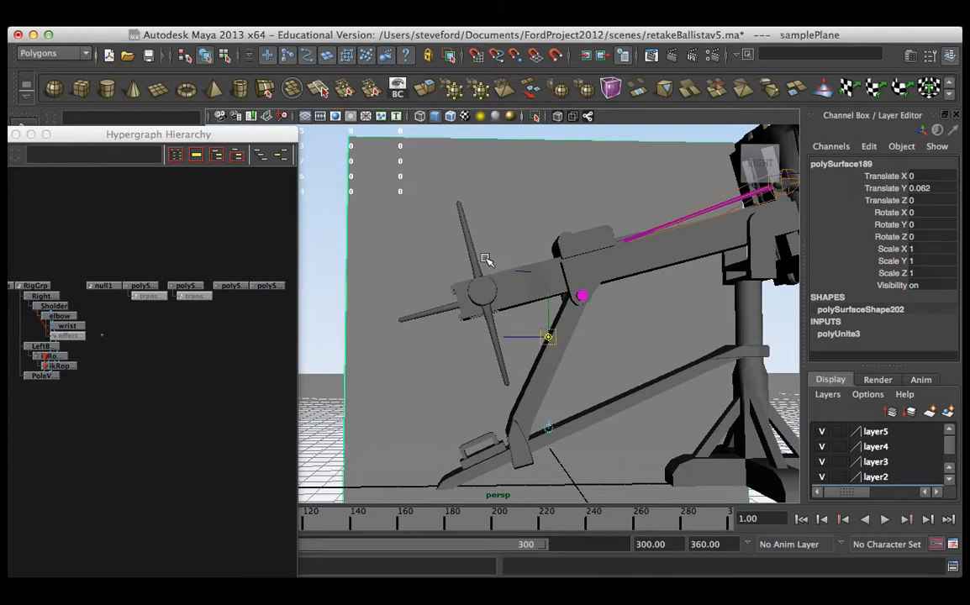
click(271, 285)
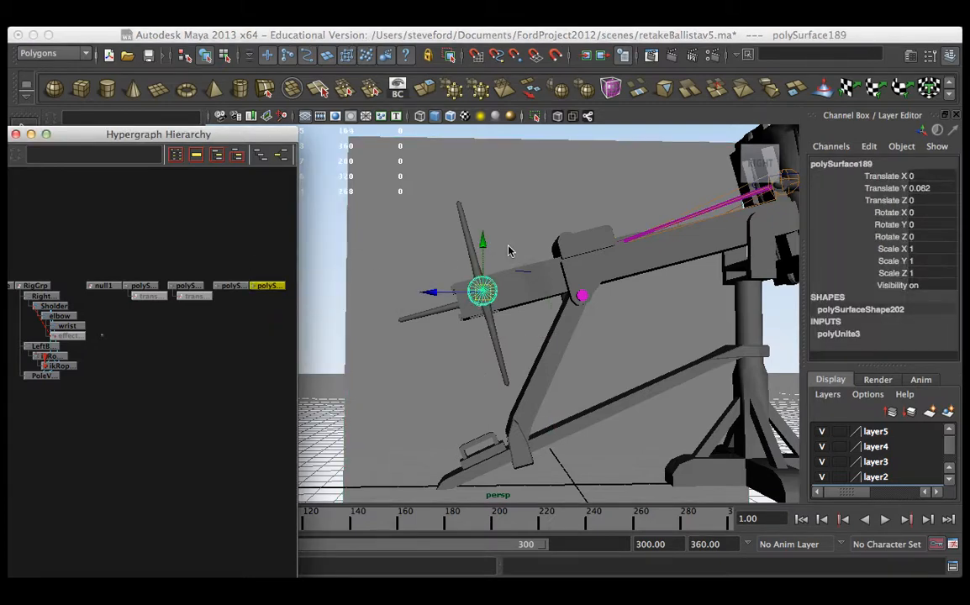
Step: Move the Hypergraph window clear of the Outliner and switch the viewport to the four-view layout
key(space)
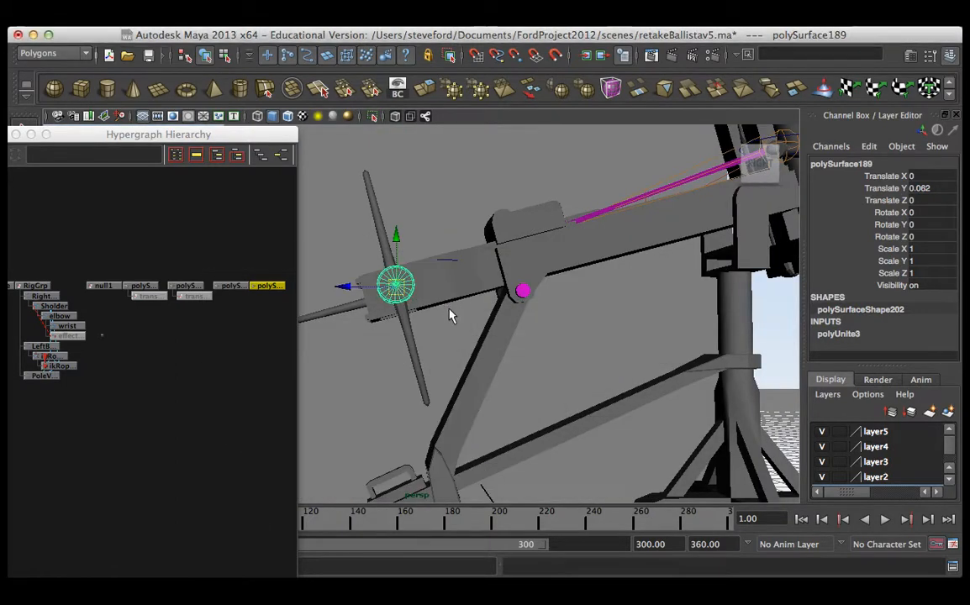
key(space)
drag(162, 135, 423, 150)
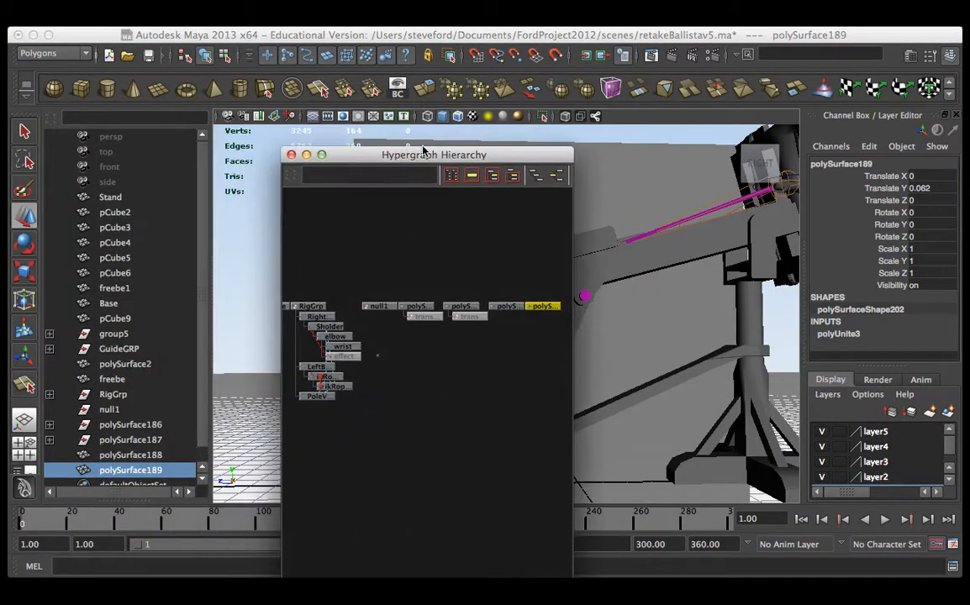
key(space)
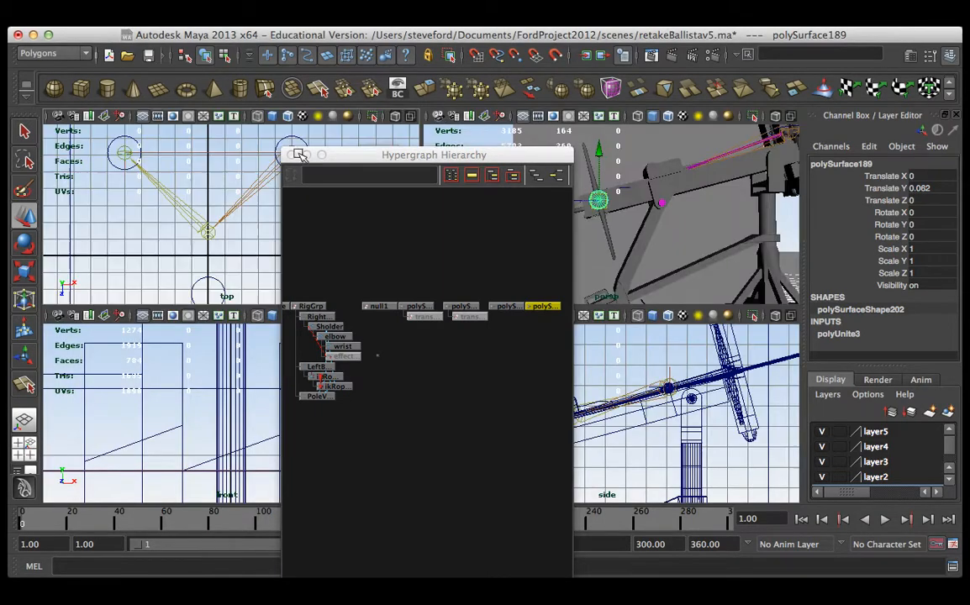
Step: Close the Hypergraph and, in the side view, align the combined winch drums with the beam end at Translate Y 0.007 and Translate Z -0.006
click(290, 155)
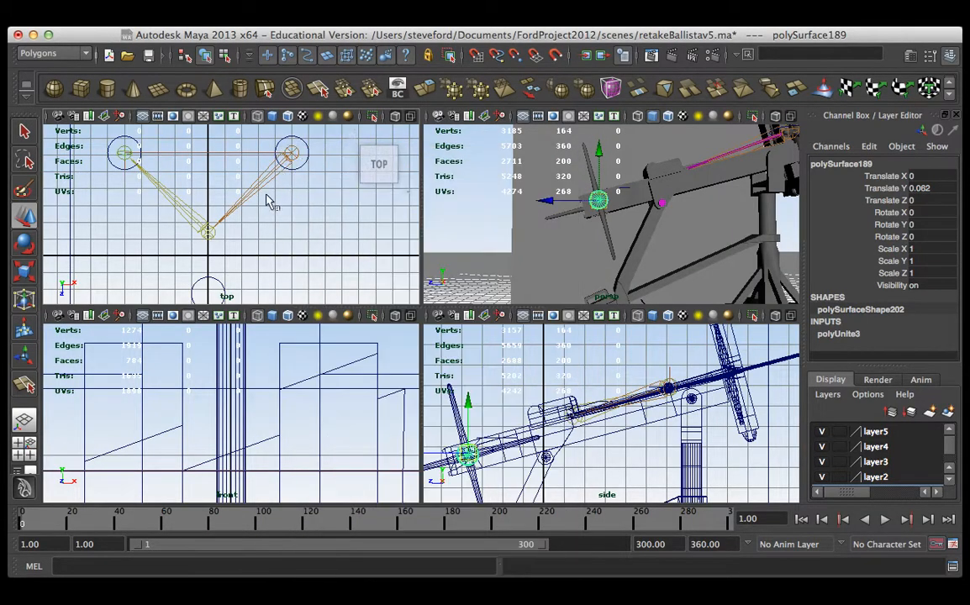
key(space)
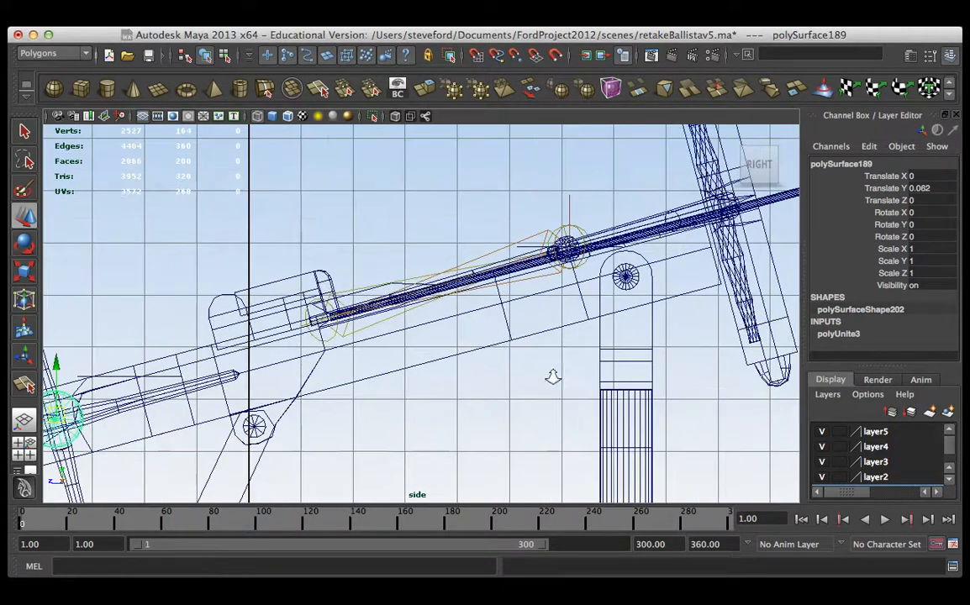
scroll(552, 379, down, 2)
key(f)
scroll(585, 357, up, 4)
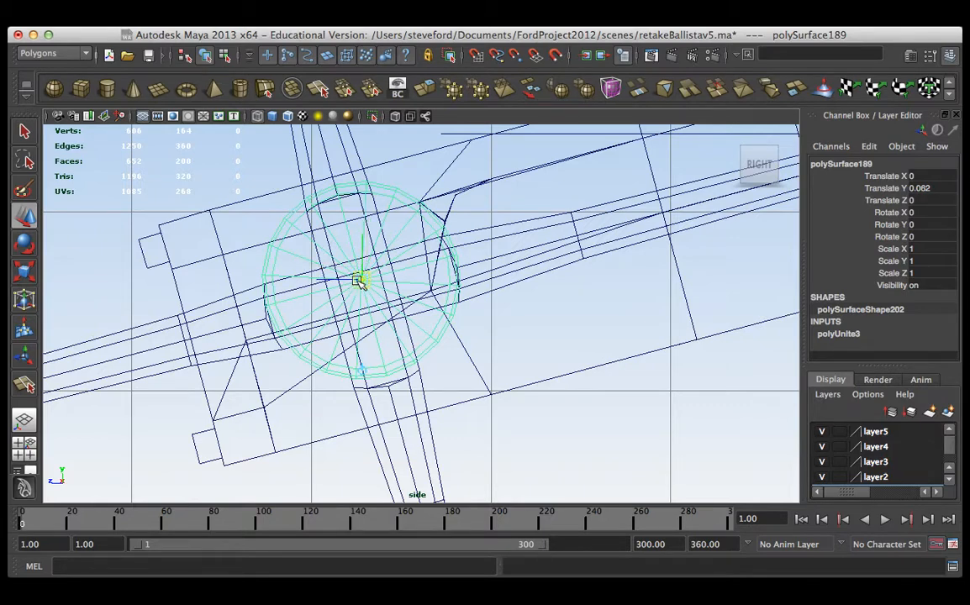
alt+right_drag(357, 293, 536, 297)
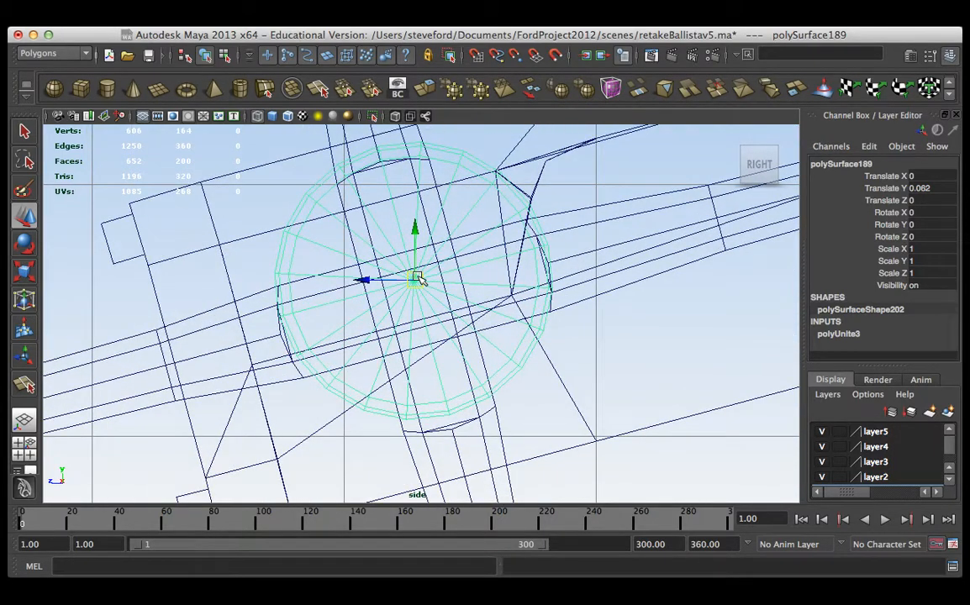
drag(413, 282, 416, 295)
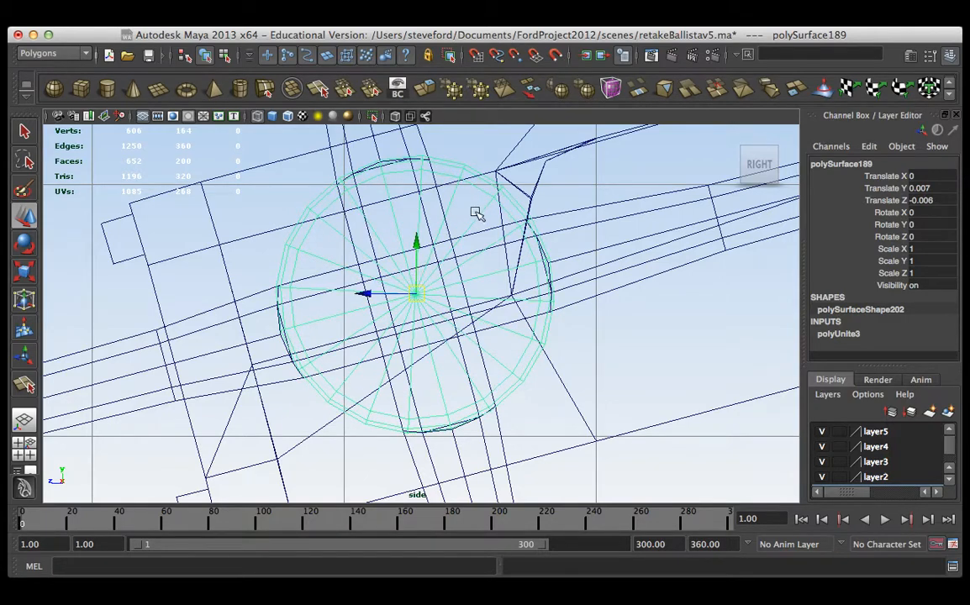
alt+middle_drag(474, 211, 584, 213)
Step: Delete the unneeded edge loop on the main beam and the leftover vertices along it
click(336, 230)
key(space)
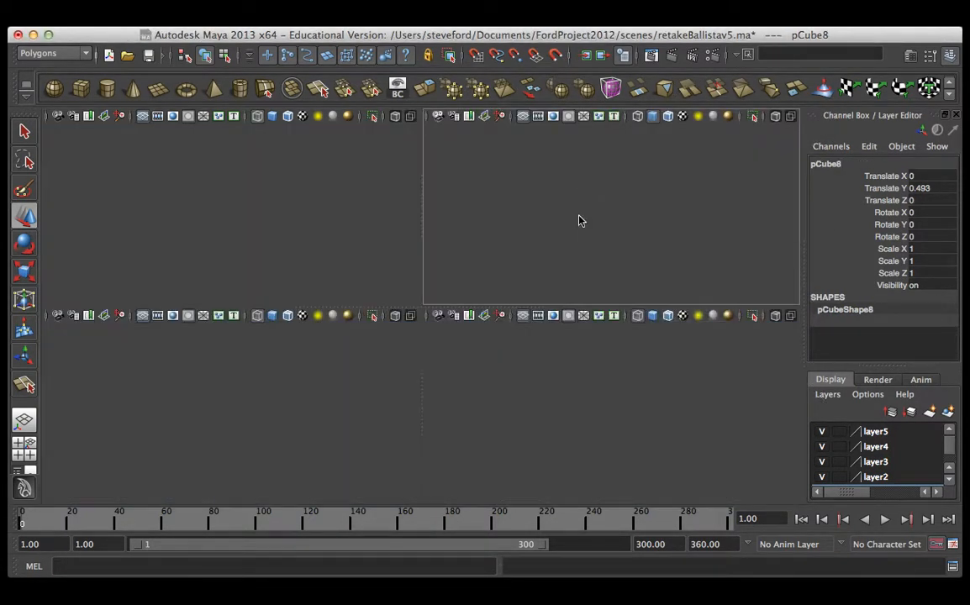
key(space)
alt+drag(579, 221, 455, 272)
scroll(602, 298, up, 3)
key(F10)
double_click(397, 341)
key(Delete)
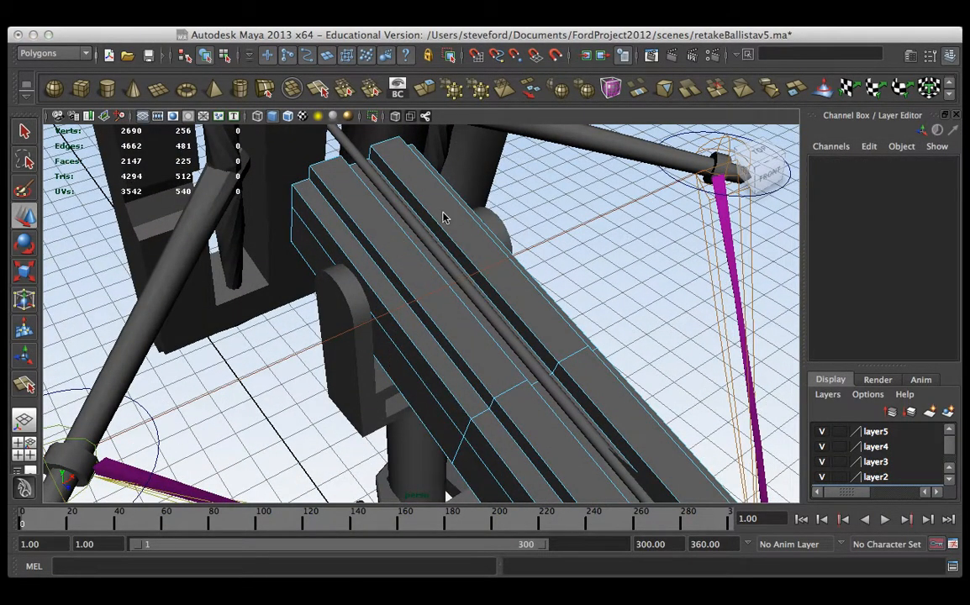
right_click(444, 217)
alt+drag(444, 217, 466, 243)
key(Delete)
Step: Examine the crank bars, winch drums and main beam by selecting them around the rear end
click(455, 332)
alt+drag(455, 332, 504, 217)
alt+drag(337, 315, 481, 249)
click(428, 324)
click(375, 360)
alt+drag(375, 360, 447, 344)
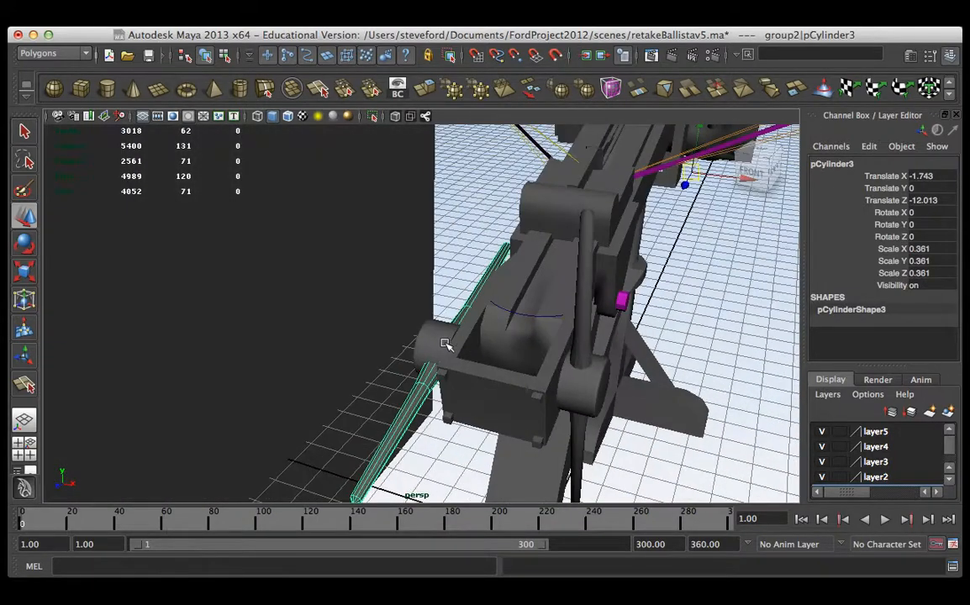
click(438, 337)
click(582, 327)
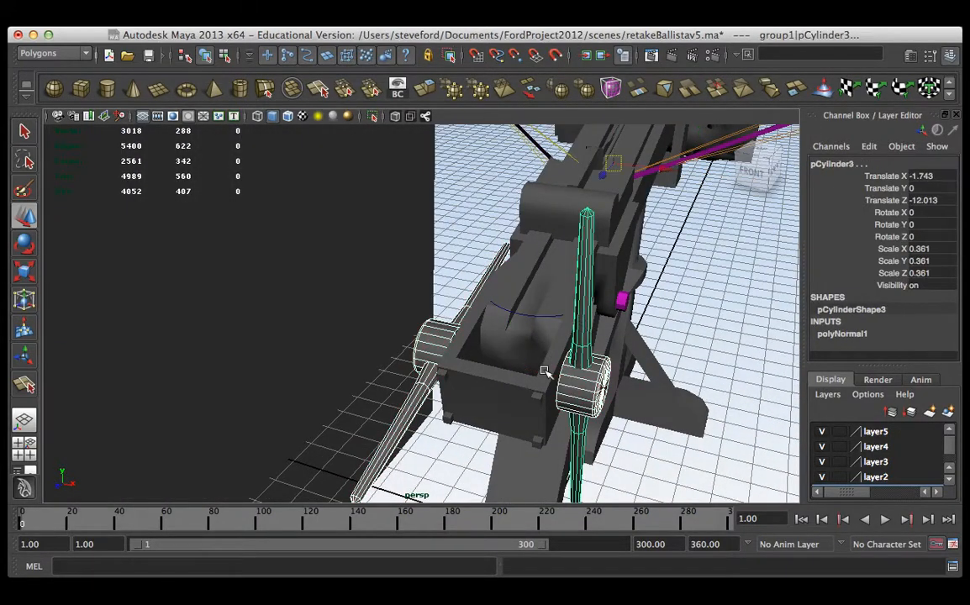
click(538, 353)
alt+drag(538, 353, 433, 367)
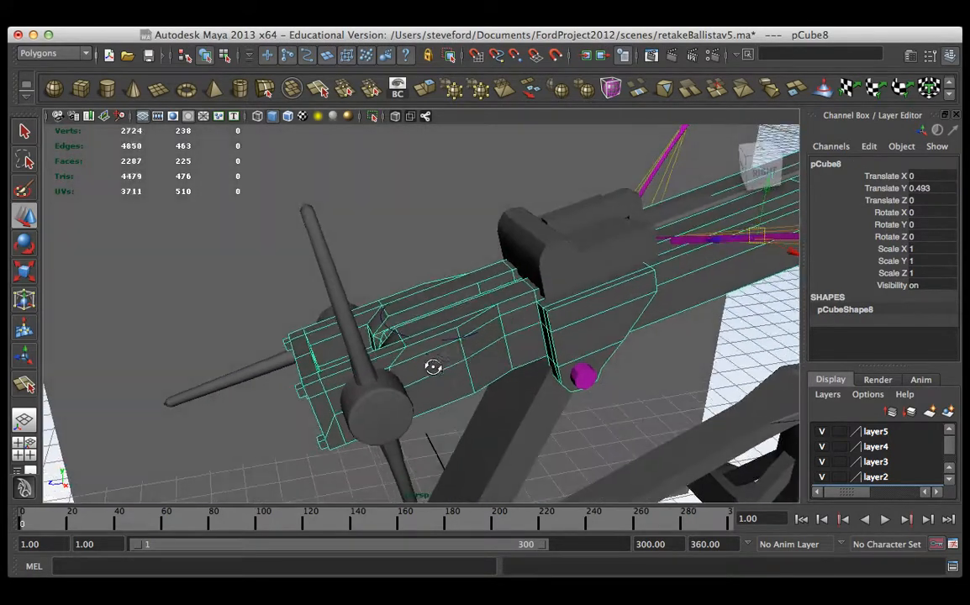
Step: Examine the block on top of the beam from several angles and leave it selected
click(569, 253)
alt+drag(559, 248, 538, 272)
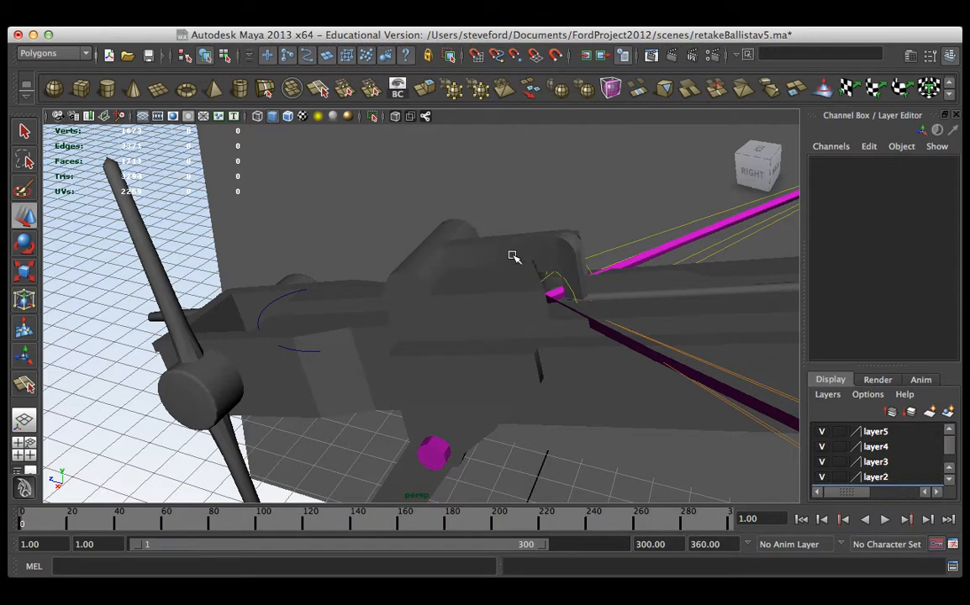
click(513, 250)
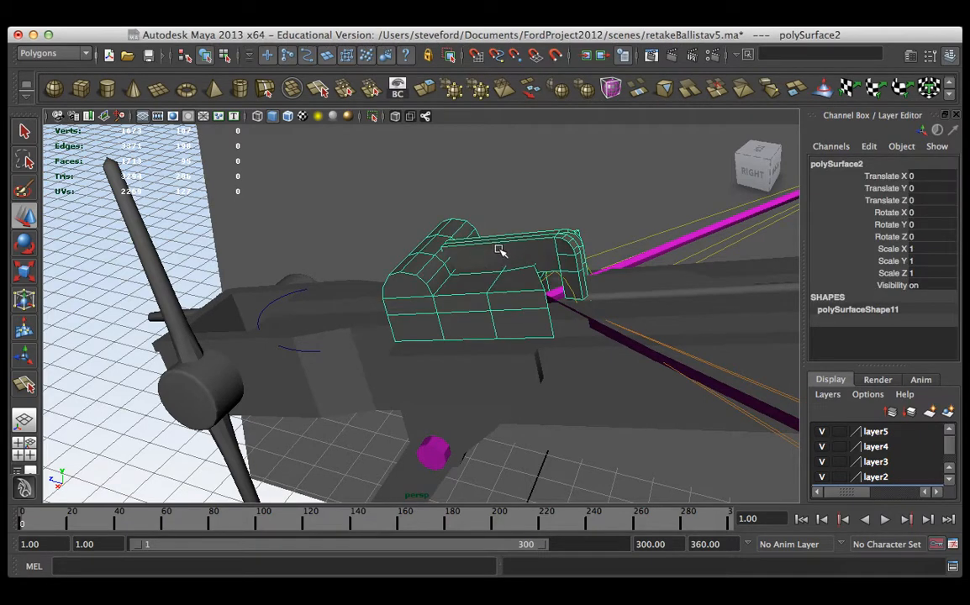
click(391, 208)
key(Delete)
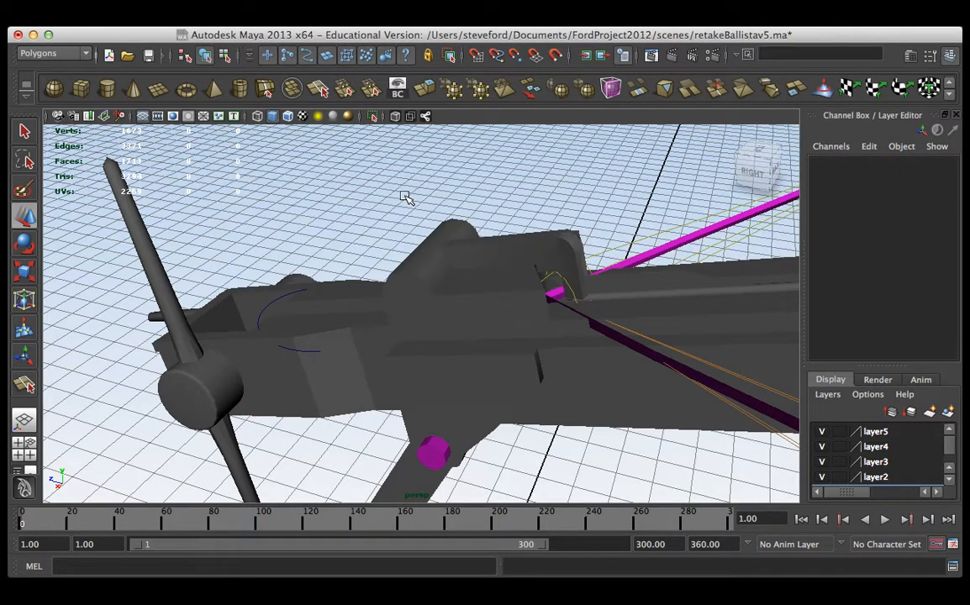
click(532, 225)
alt+drag(520, 255, 412, 204)
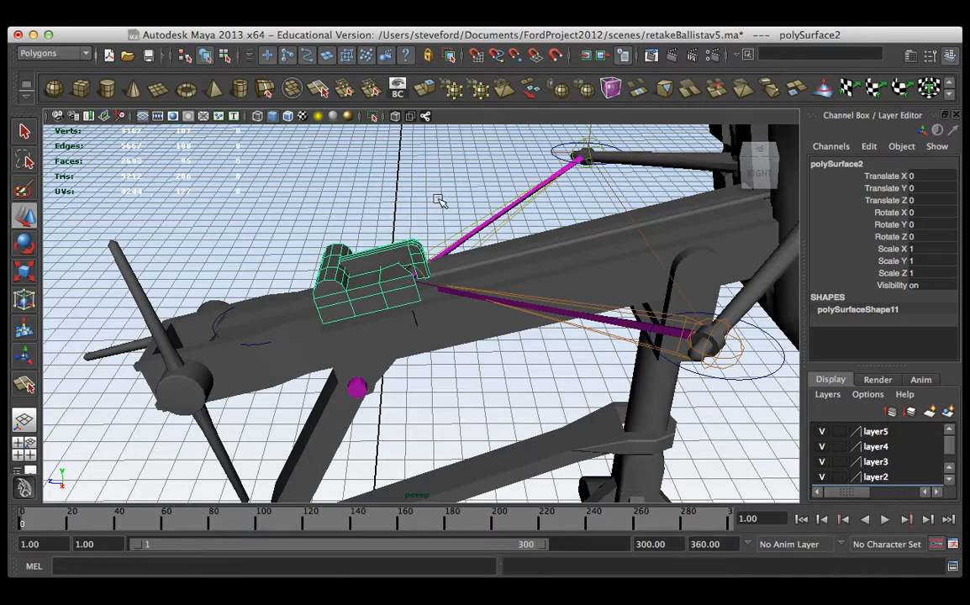
alt+drag(406, 259, 431, 256)
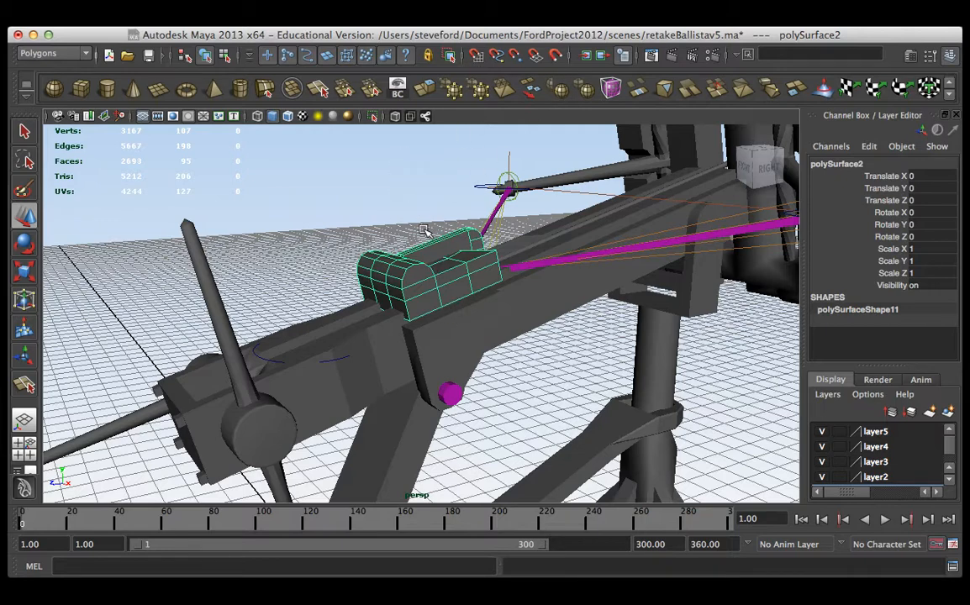
Step: Turn off Double Sided in the Render Stats of the block on the beam and of the main beam
key(ctrl+a)
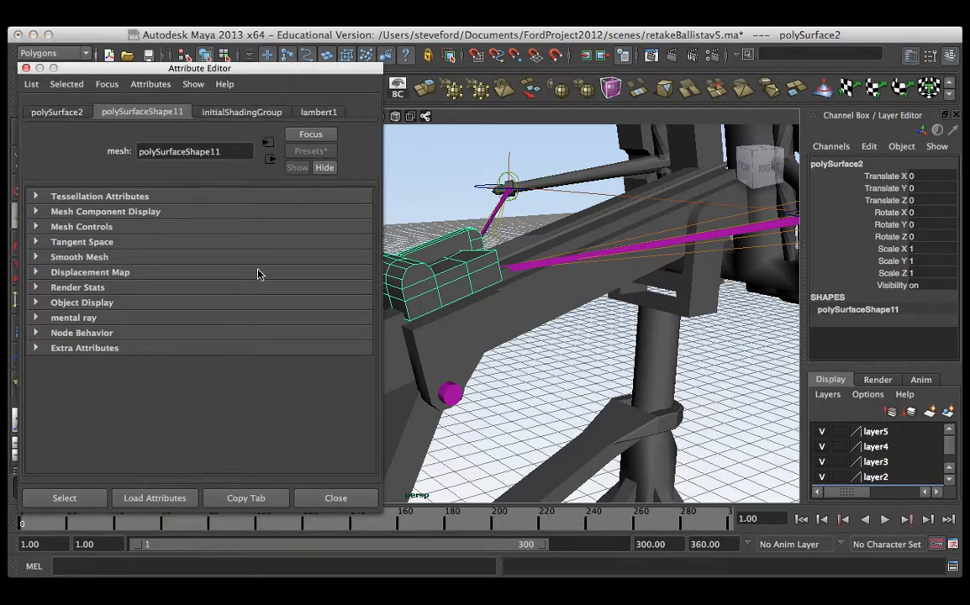
click(35, 287)
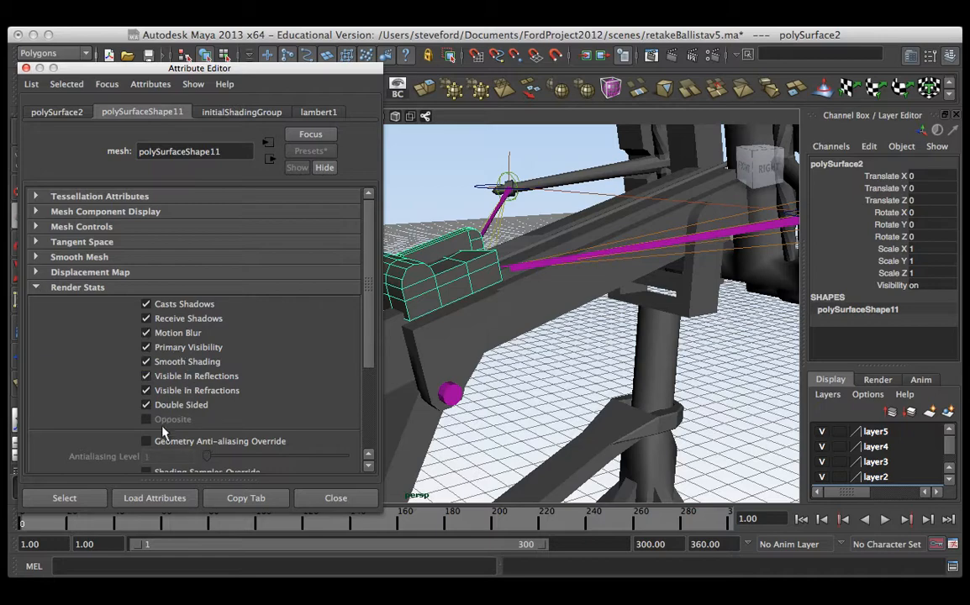
drag(252, 72, 799, 59)
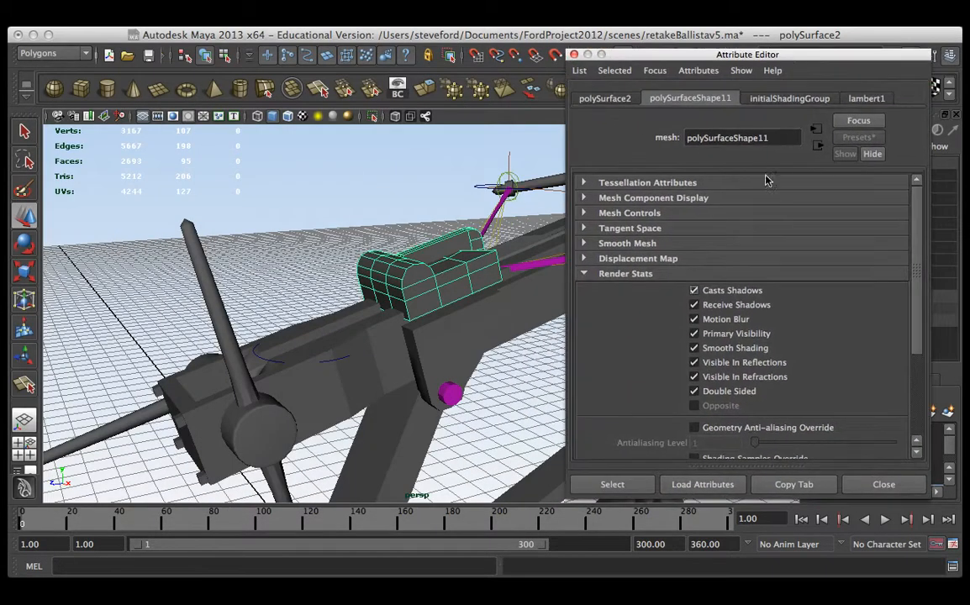
click(731, 392)
click(695, 407)
click(694, 406)
click(392, 315)
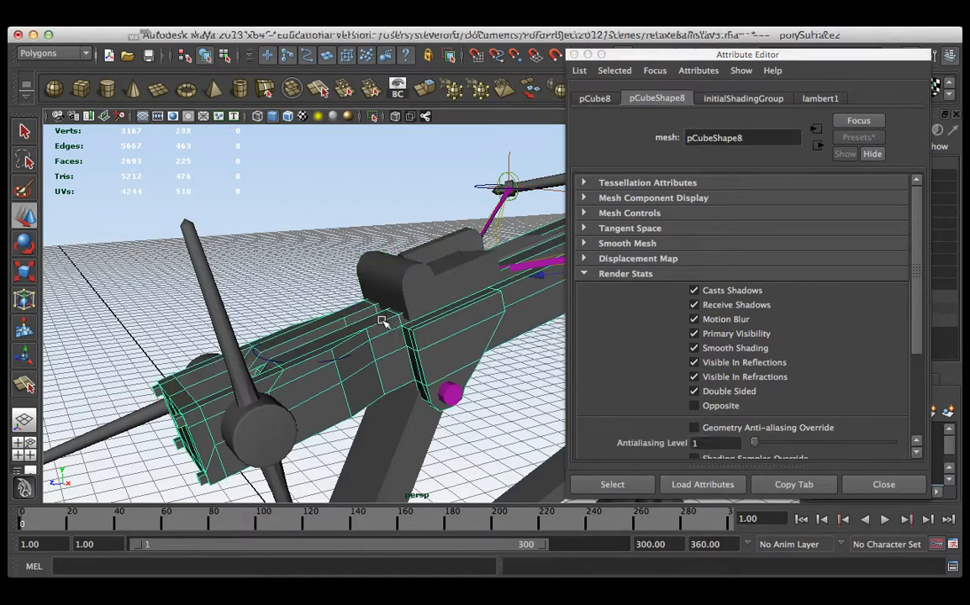
click(696, 393)
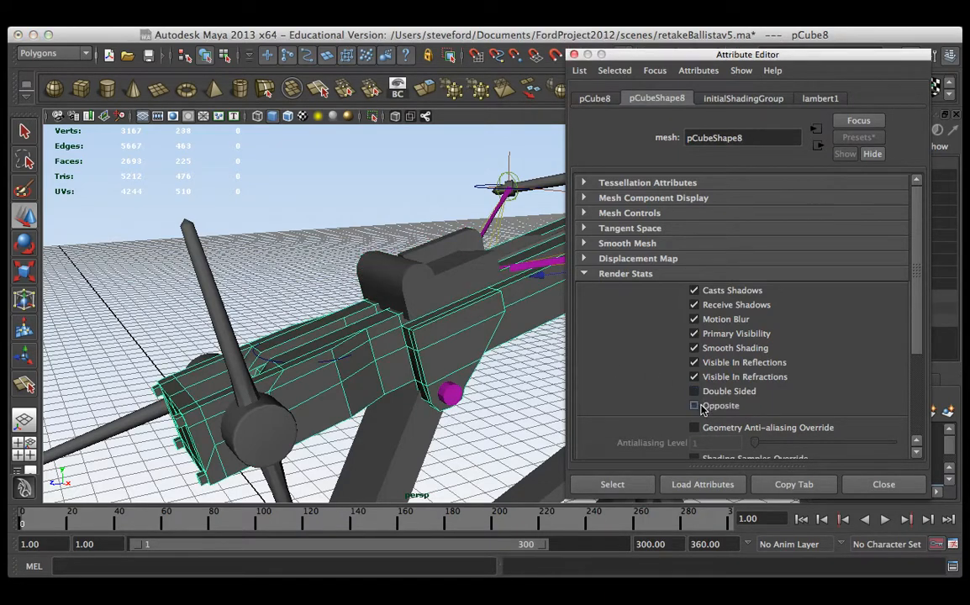
Step: Try switching Double Sided off for the near crank bar and turn it back on
click(195, 271)
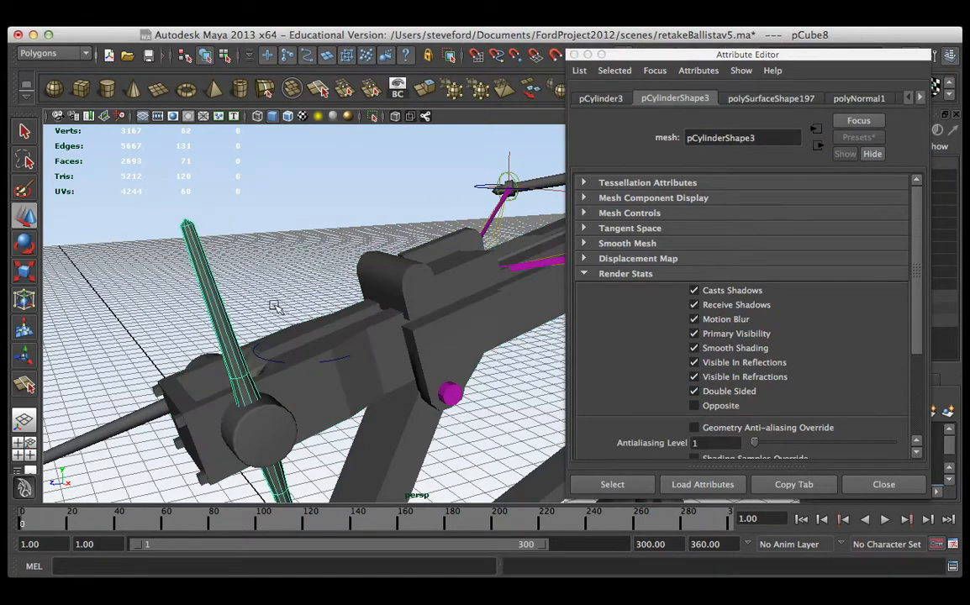
click(707, 412)
click(709, 411)
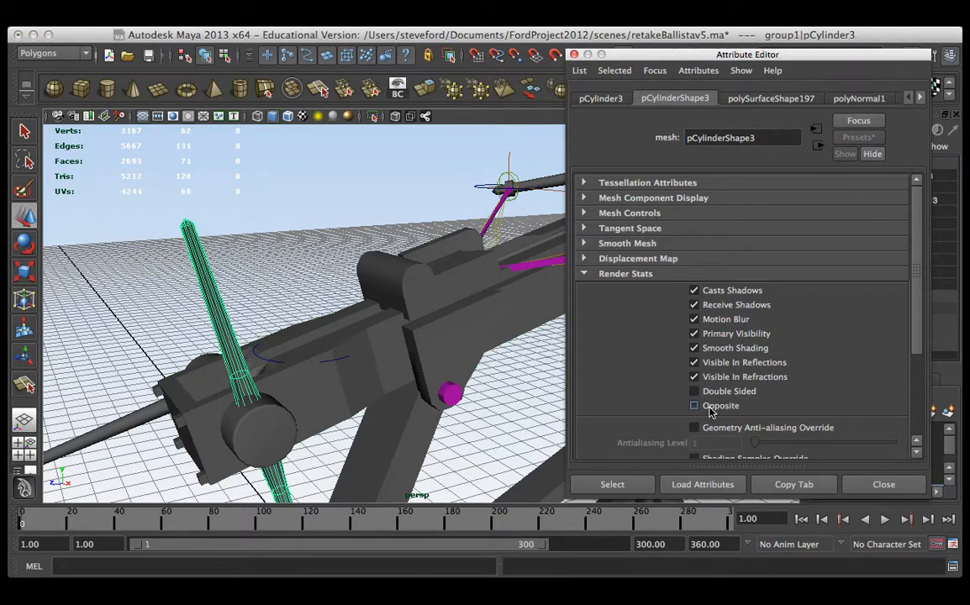
click(300, 416)
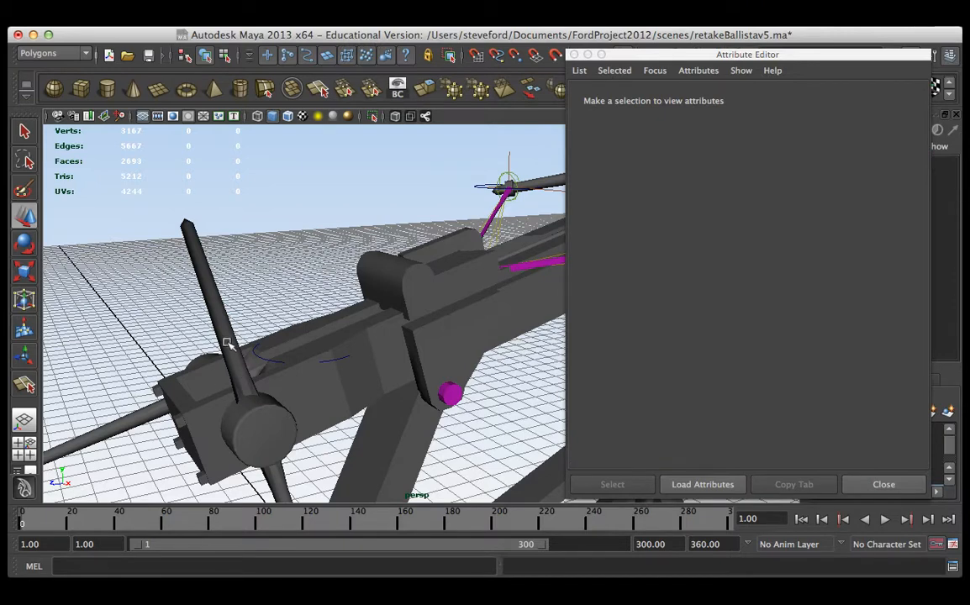
click(227, 343)
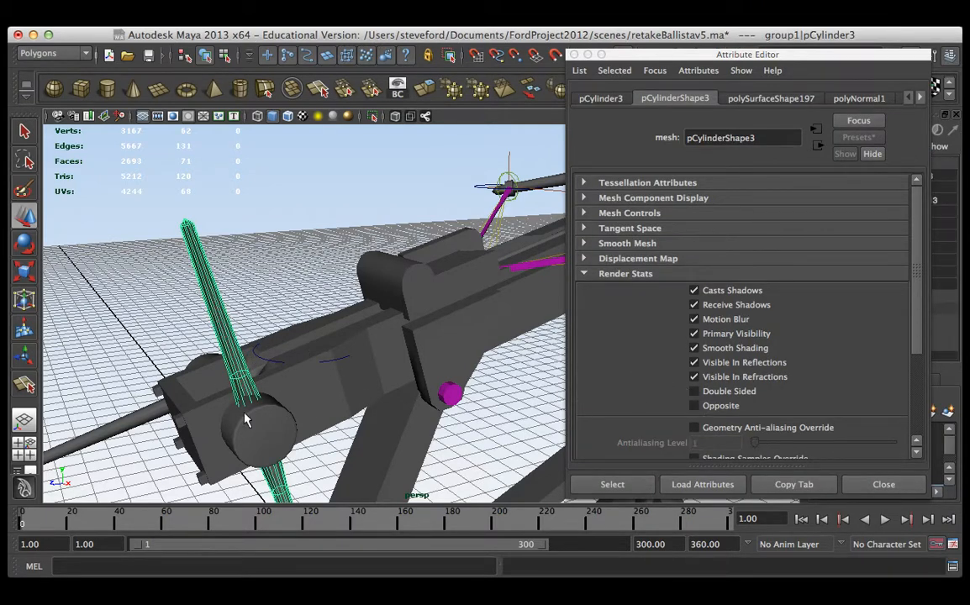
click(710, 392)
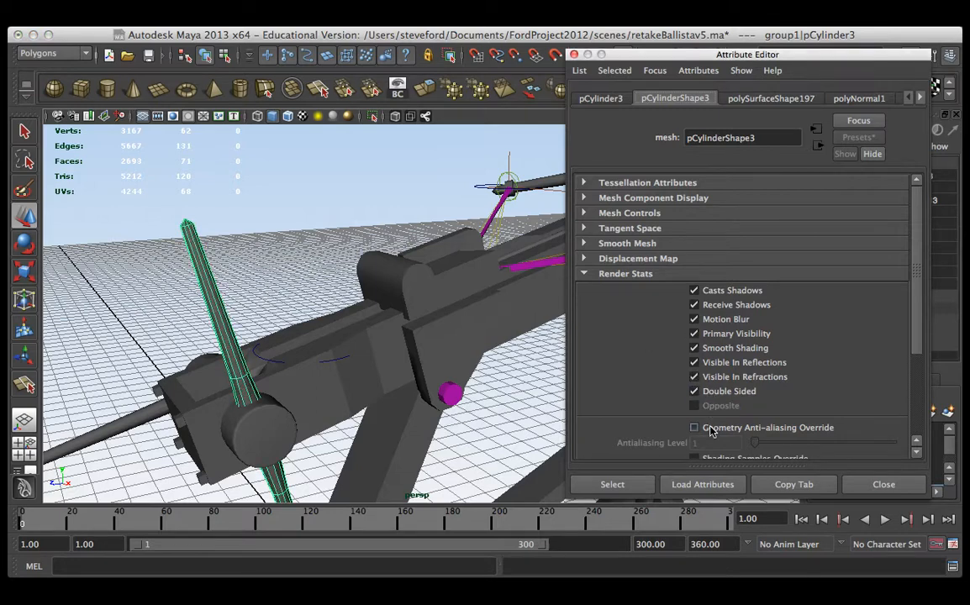
Step: Turn off Double Sided for the far crank bar and for the combined winch drums
click(126, 421)
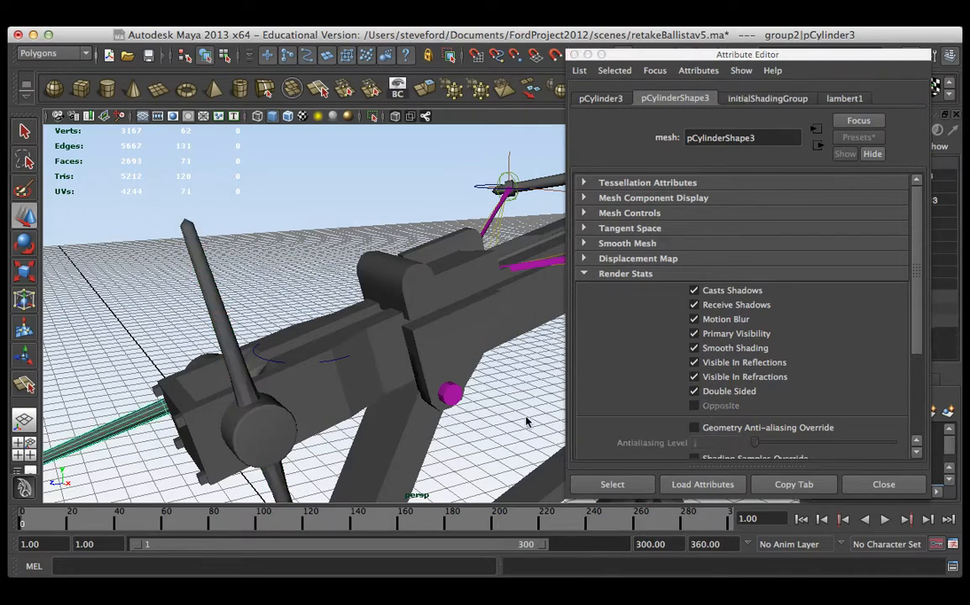
click(711, 392)
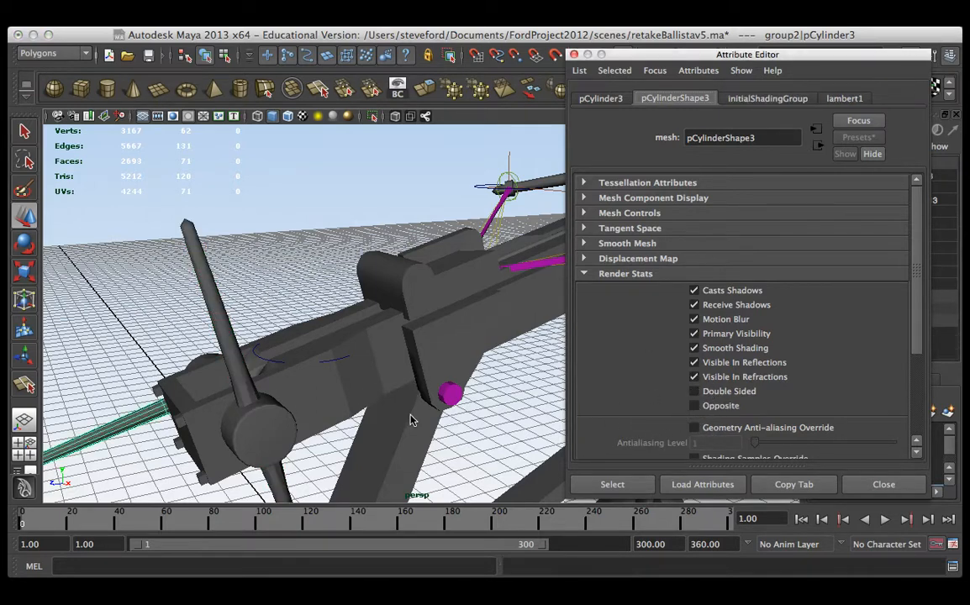
alt+drag(395, 431, 428, 362)
click(429, 345)
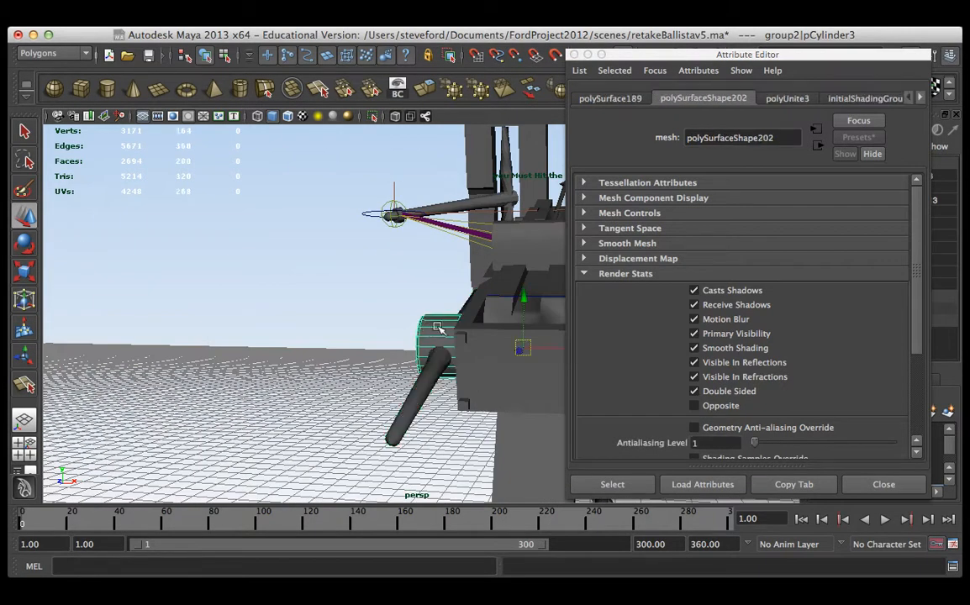
click(708, 397)
Step: Turn off Double Sided and turn on Opposite for the slanted leg beneath the beam
alt+drag(513, 387, 485, 345)
click(414, 396)
click(712, 396)
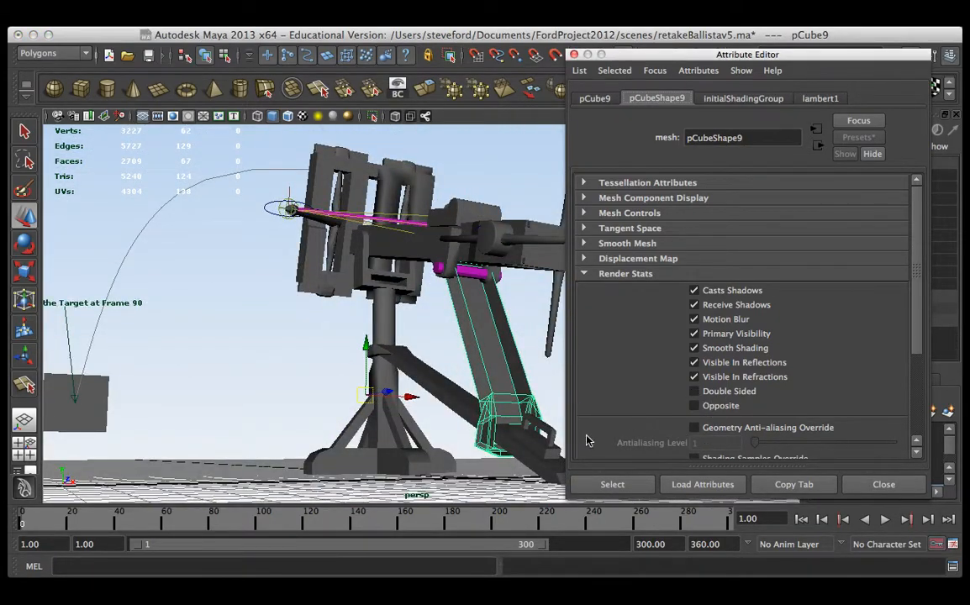
alt+drag(538, 412, 473, 368)
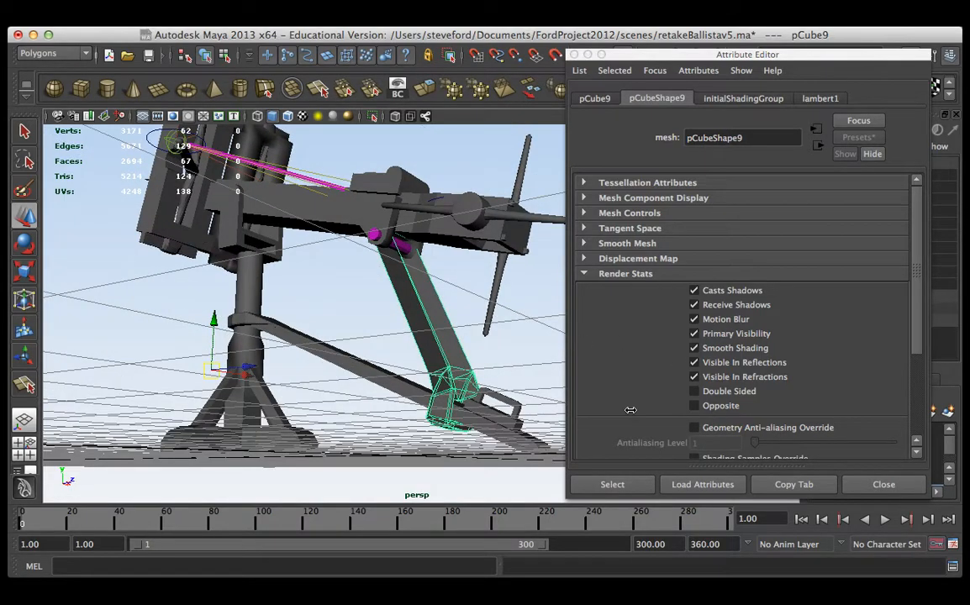
alt+drag(630, 410, 283, 413)
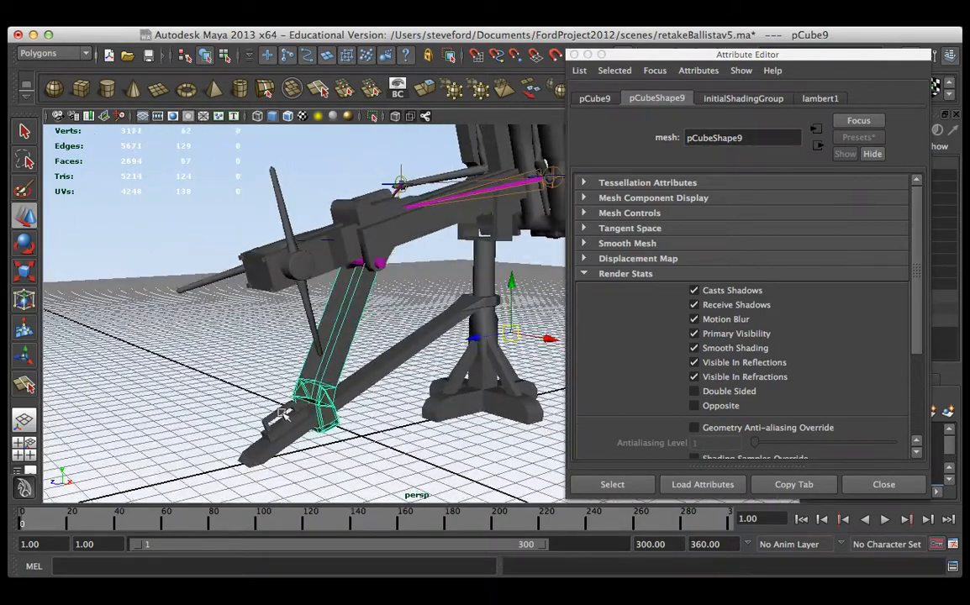
click(706, 408)
alt+drag(471, 388, 380, 387)
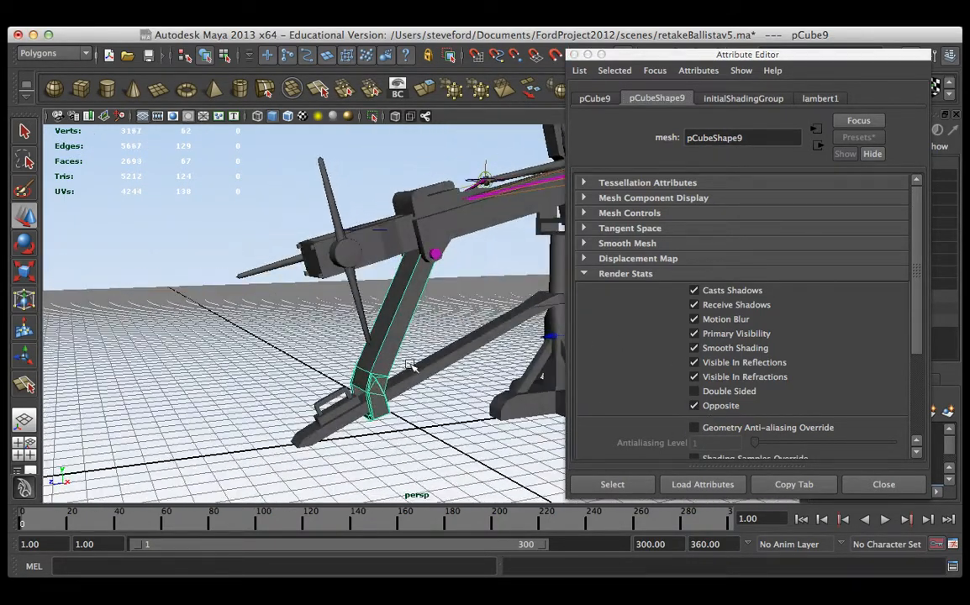
Step: Turn off Double Sided for the Base support arm and for the stand's diagonal brace
click(410, 372)
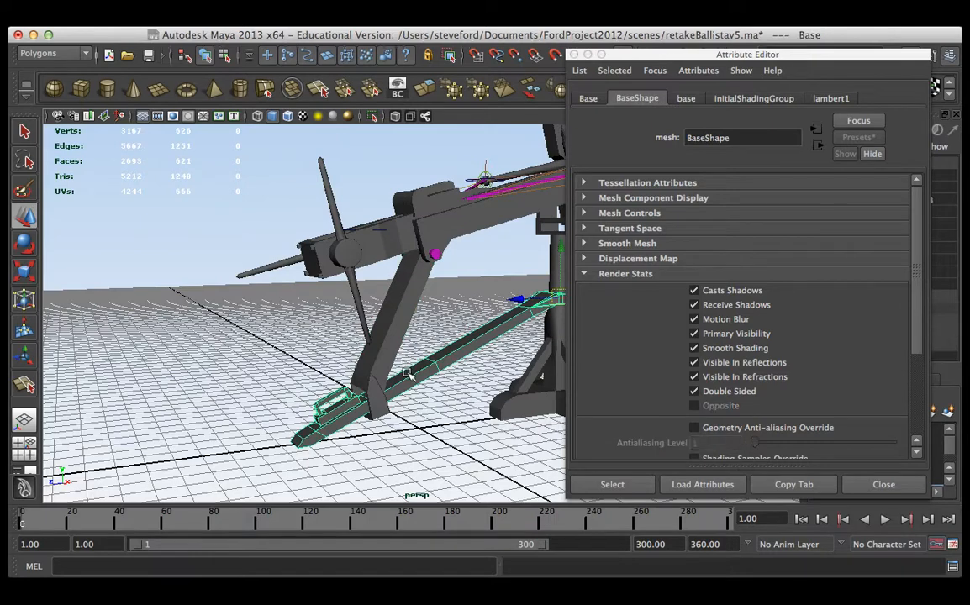
click(695, 391)
alt+drag(483, 391, 351, 429)
click(464, 380)
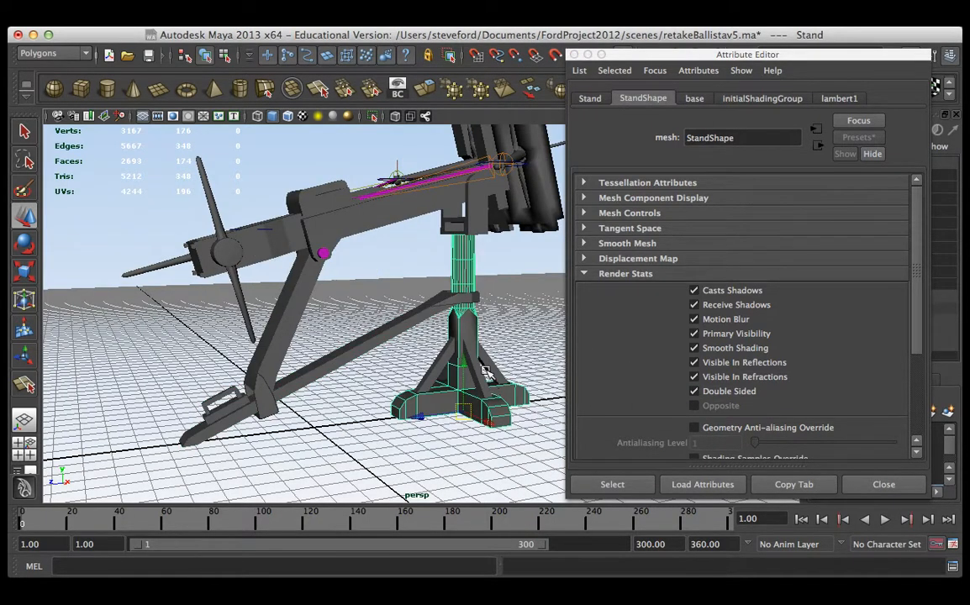
click(490, 388)
alt+drag(490, 389, 521, 388)
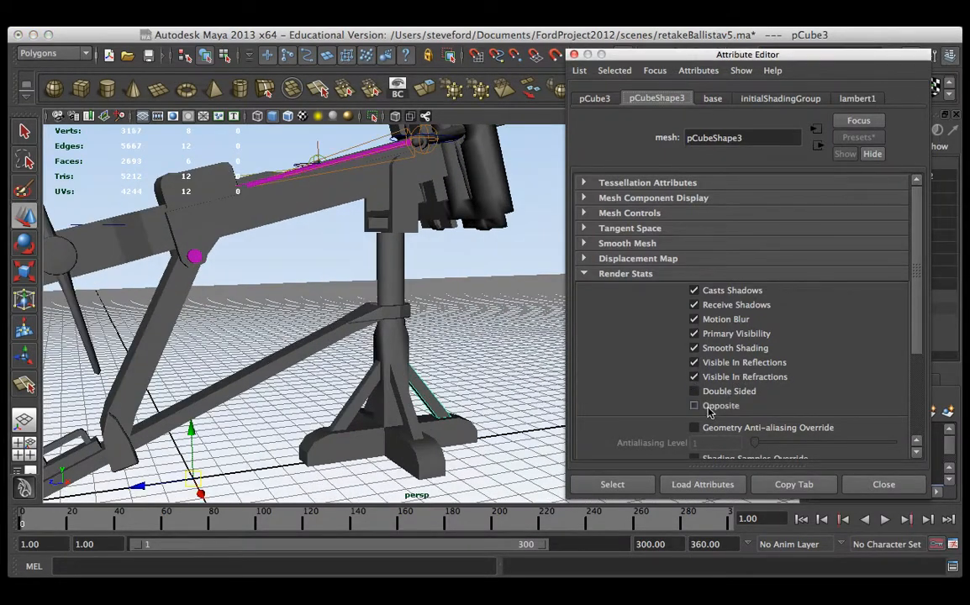
Step: Display the face normals of the central stand and select the bracket on top of its column
alt+drag(533, 340, 356, 360)
click(407, 353)
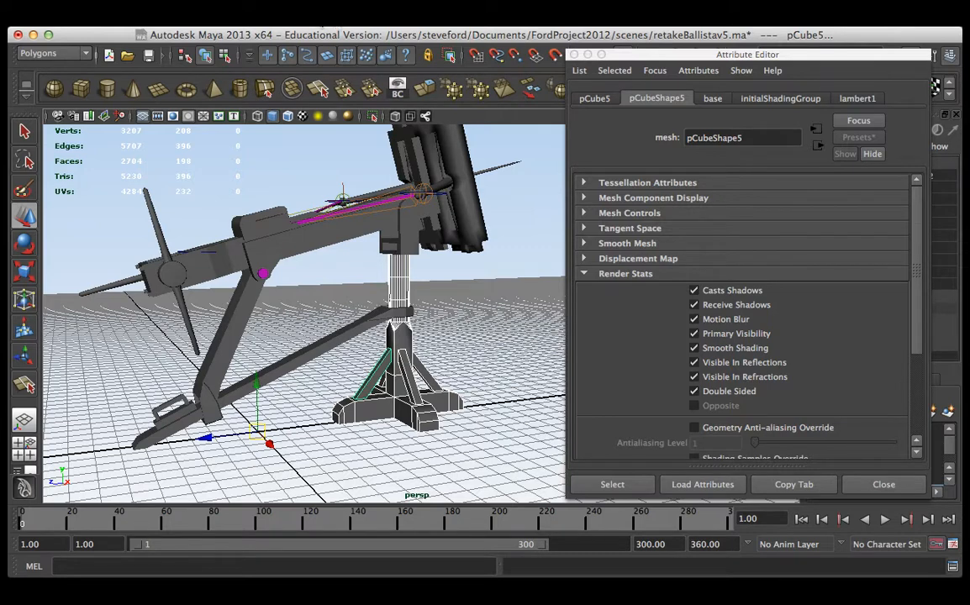
click(258, 27)
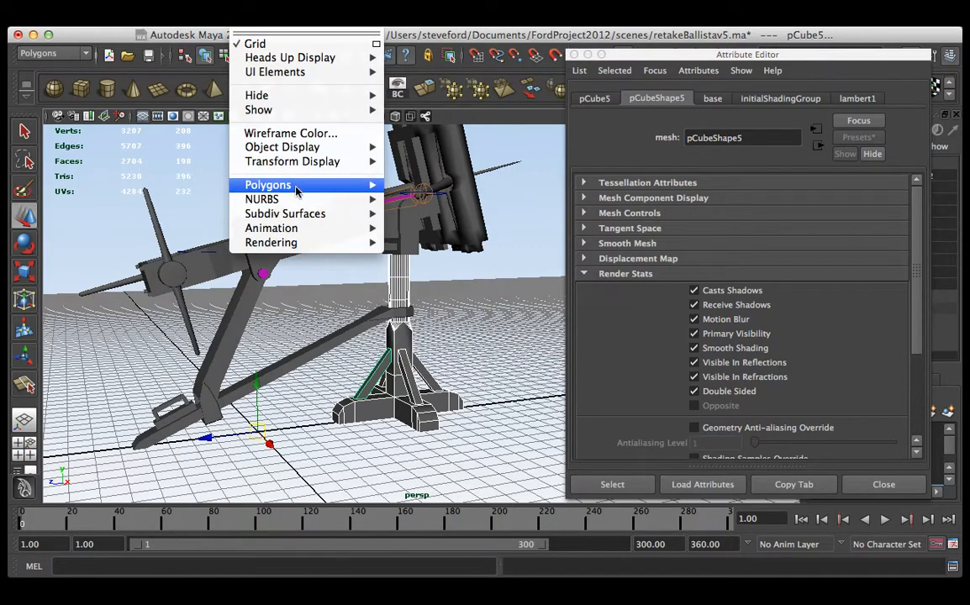
mouse_move(363, 181)
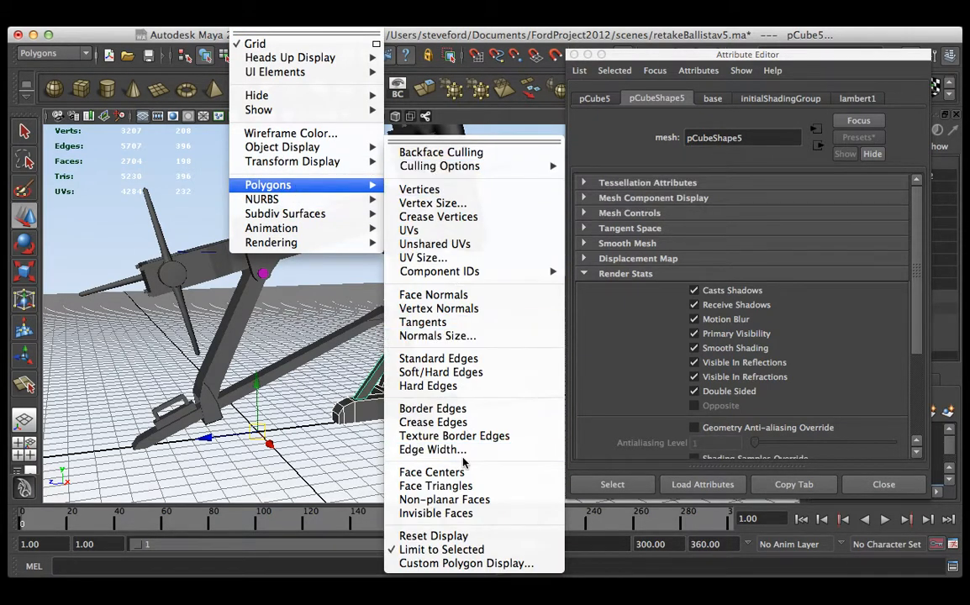
click(494, 297)
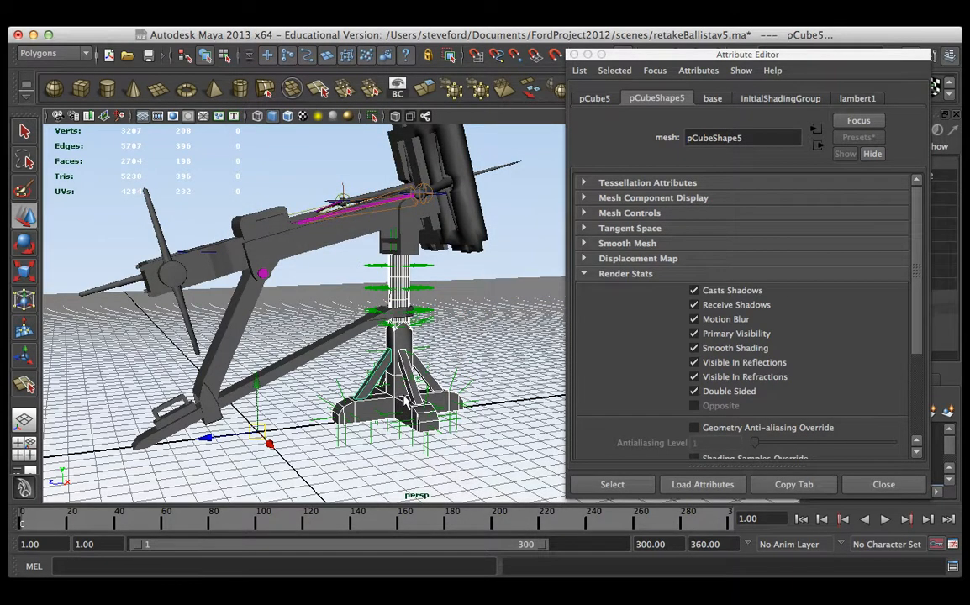
alt+drag(405, 401, 430, 412)
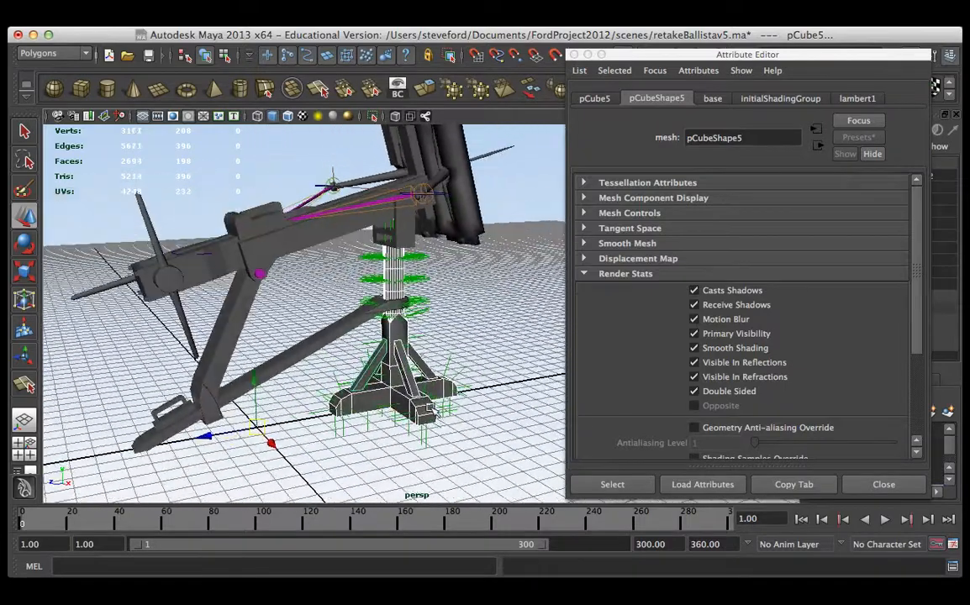
click(370, 220)
alt+drag(370, 220, 443, 261)
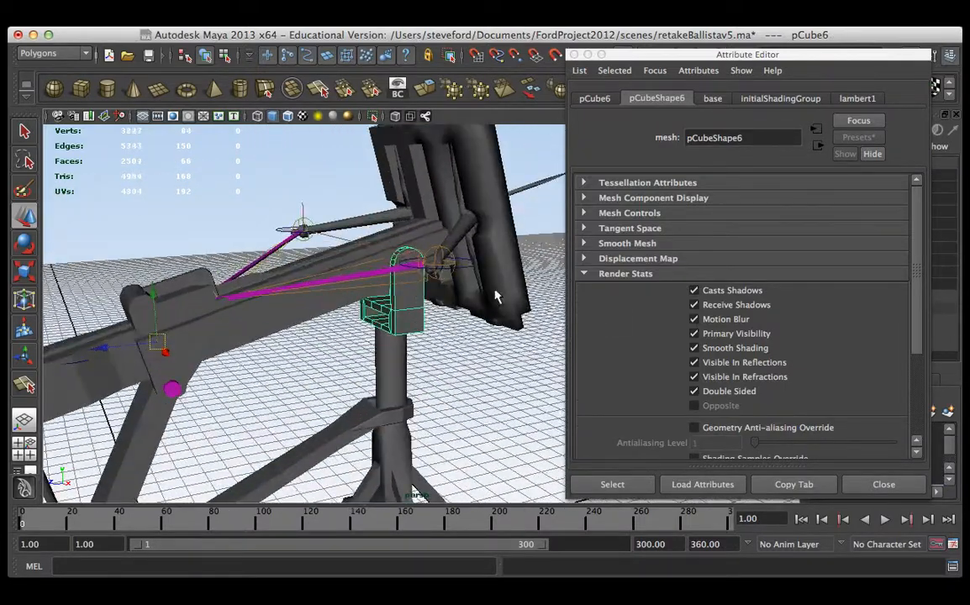
Step: Combine the ballista's front frame with the small separate piece on it into one mesh
alt+drag(496, 296, 406, 276)
click(473, 224)
alt+drag(473, 224, 340, 320)
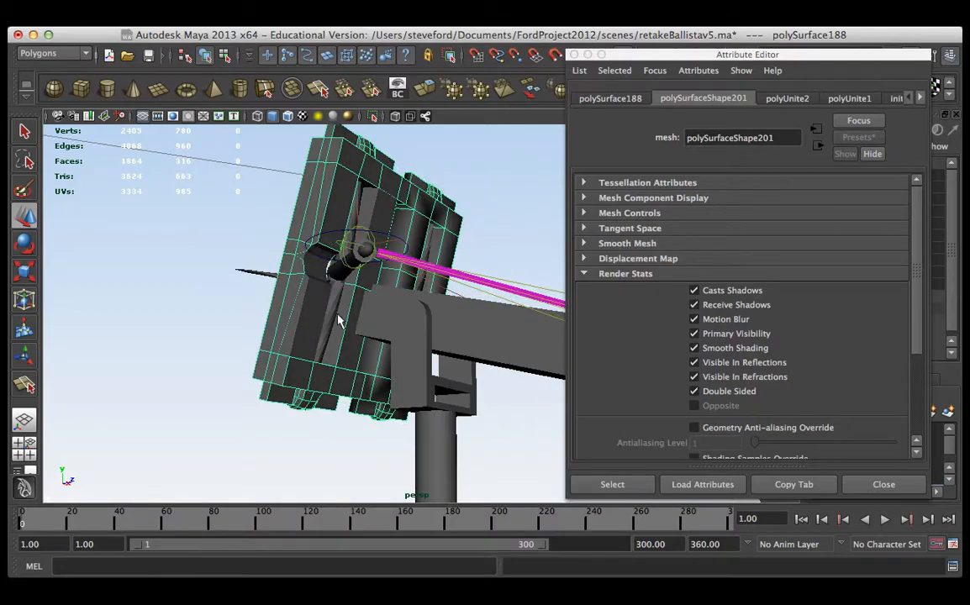
shift+click(322, 355)
alt+drag(404, 398, 344, 352)
alt+drag(237, 343, 336, 262)
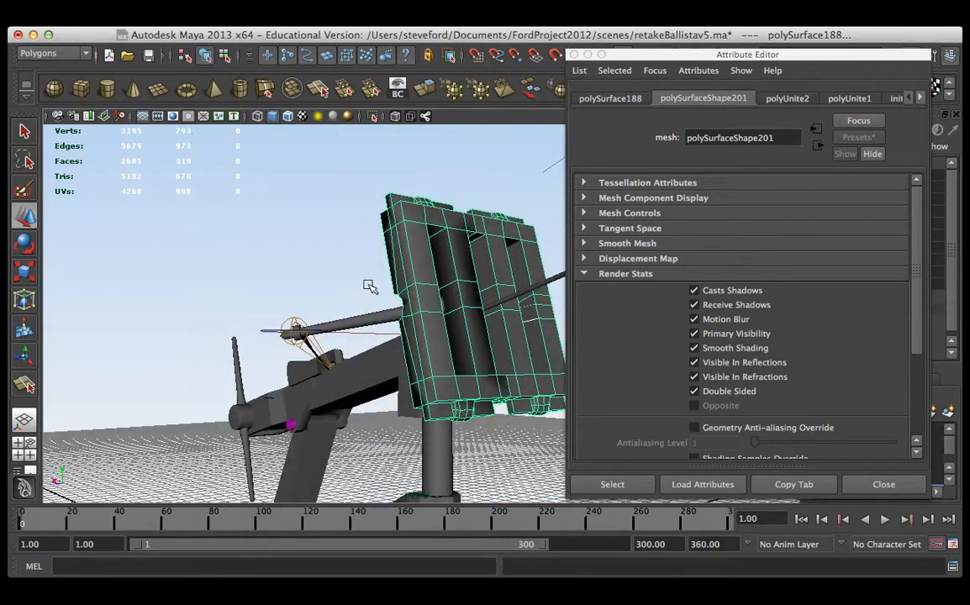
click(412, 27)
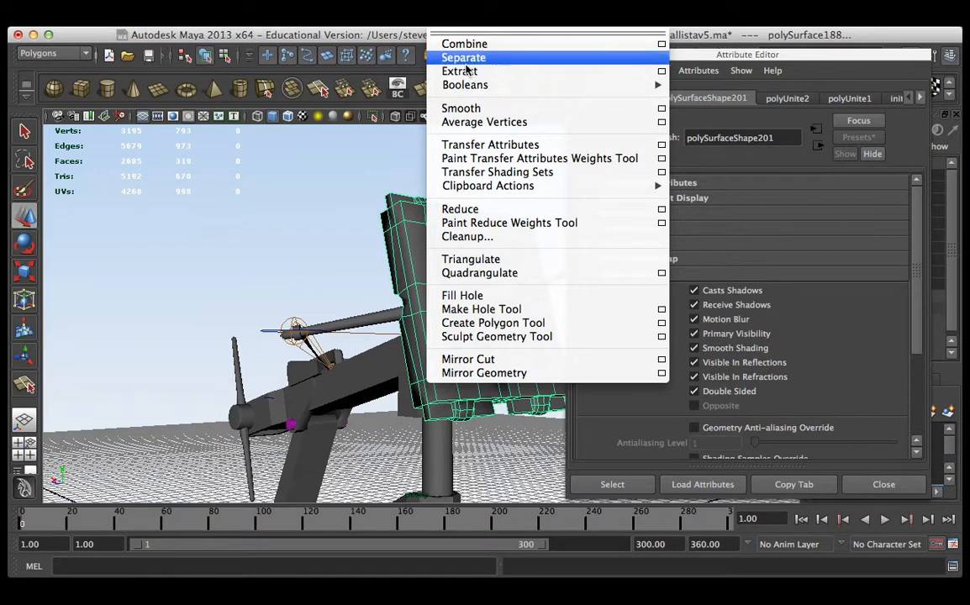
click(463, 44)
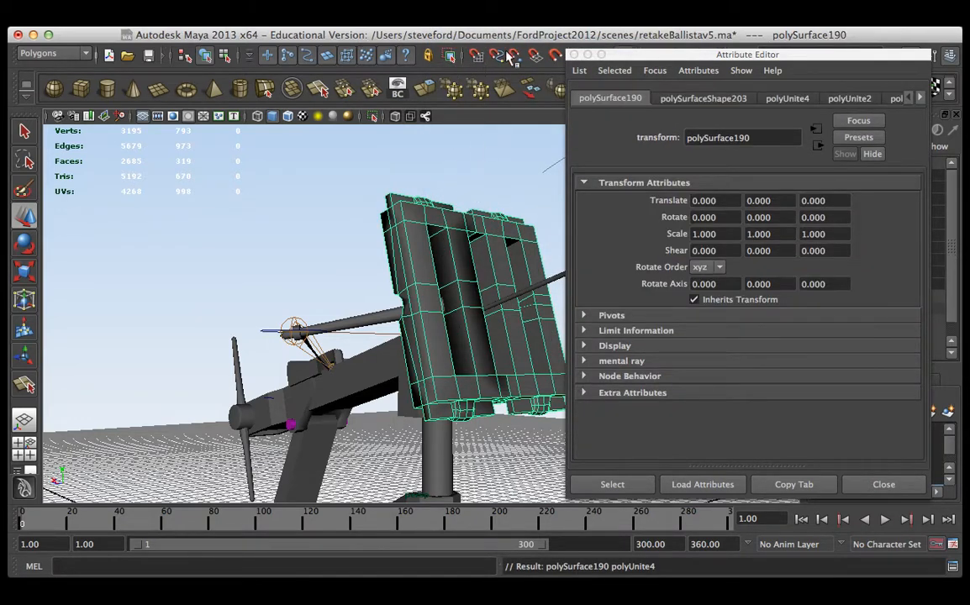
alt+drag(469, 304, 376, 330)
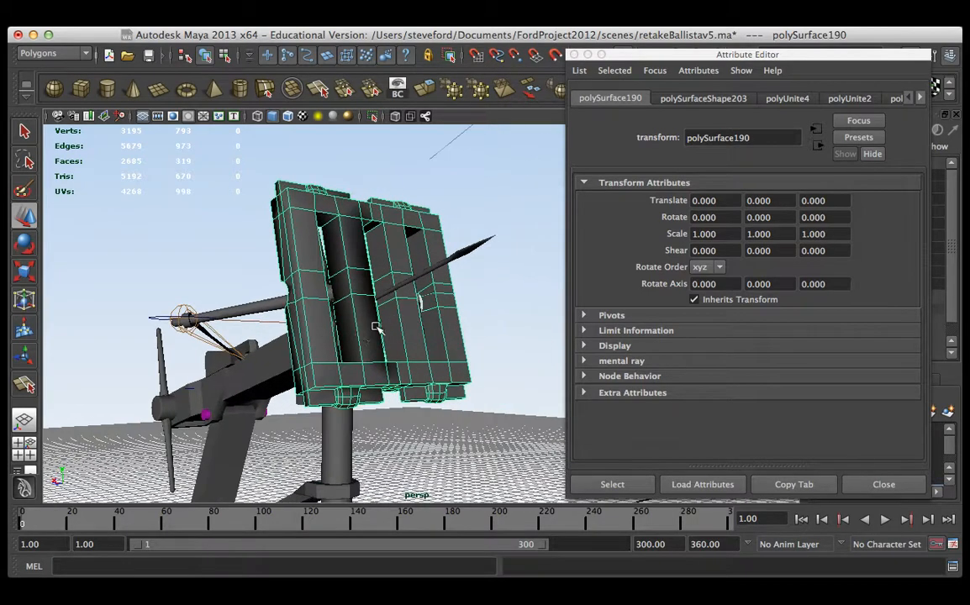
right_drag(453, 352, 379, 340)
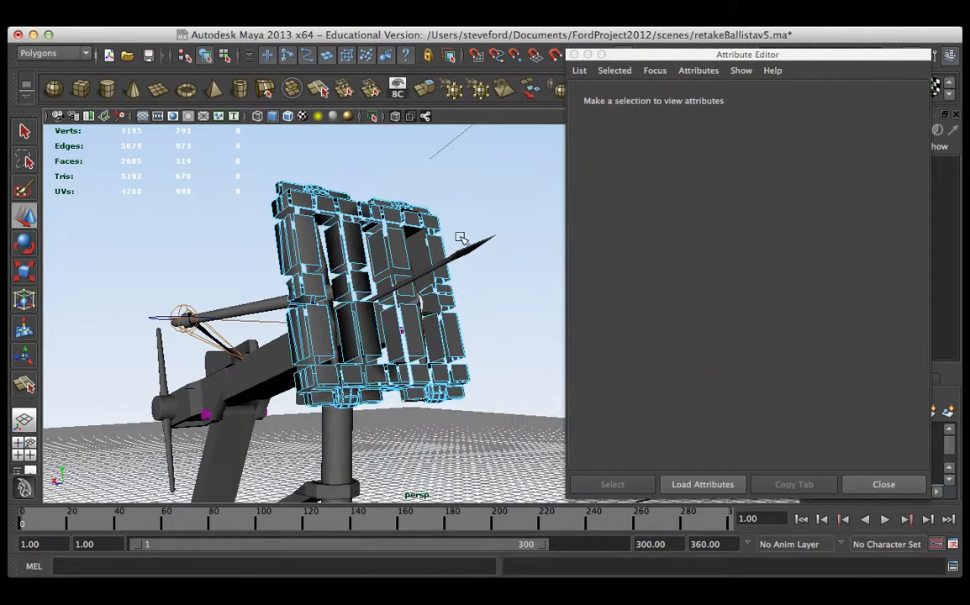
right_drag(421, 239, 384, 243)
drag(443, 140, 204, 424)
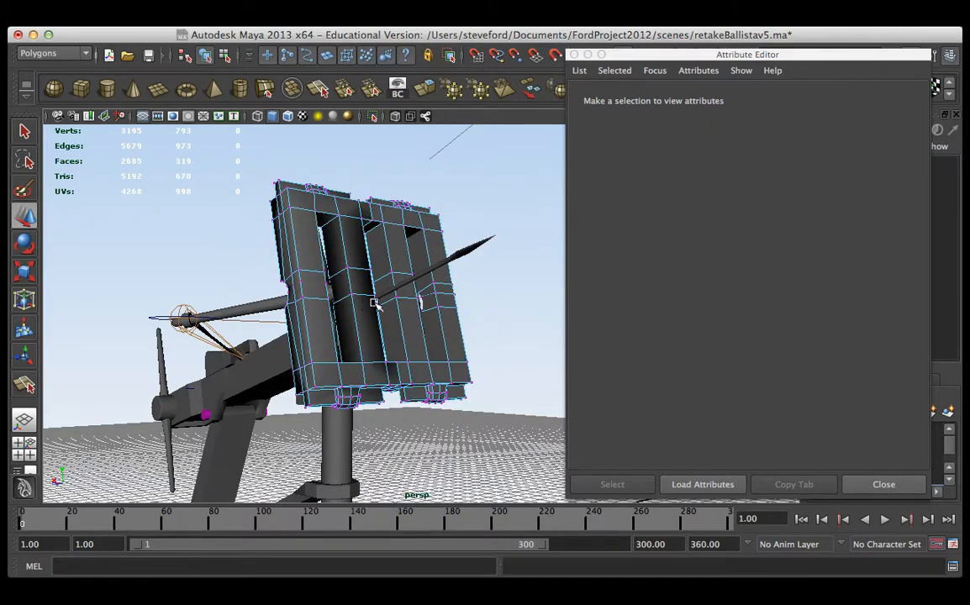
key(ctrl+z)
alt+drag(333, 267, 420, 286)
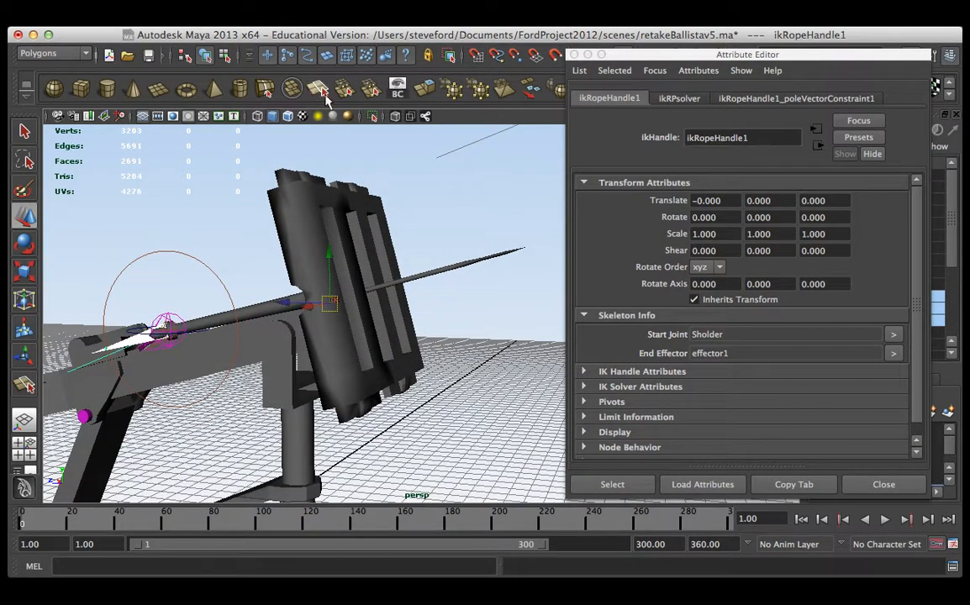
Step: Select all vertices of the combined front frame
click(341, 254)
right_drag(353, 207, 290, 209)
drag(248, 161, 515, 427)
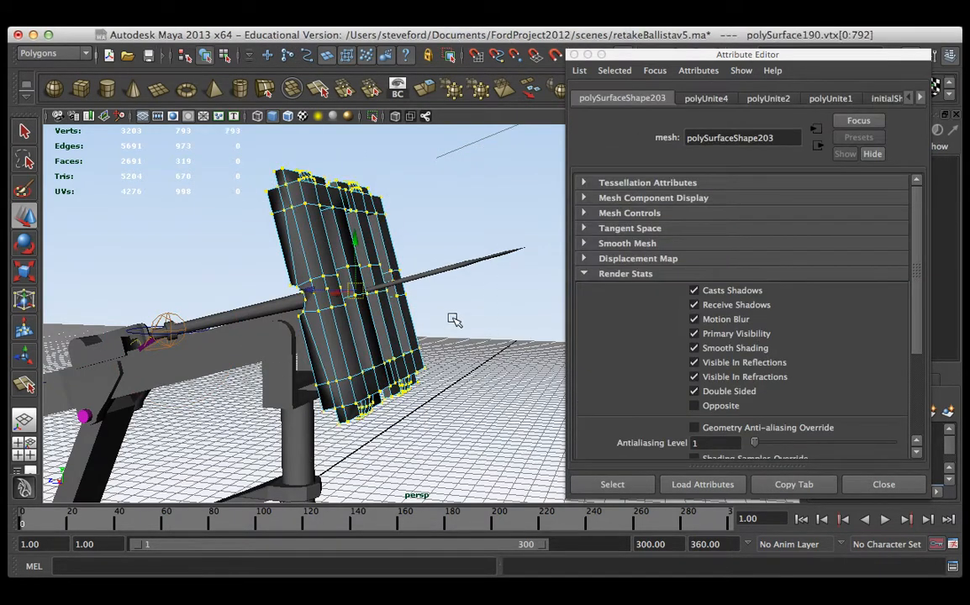
click(521, 24)
mouse_move(475, 24)
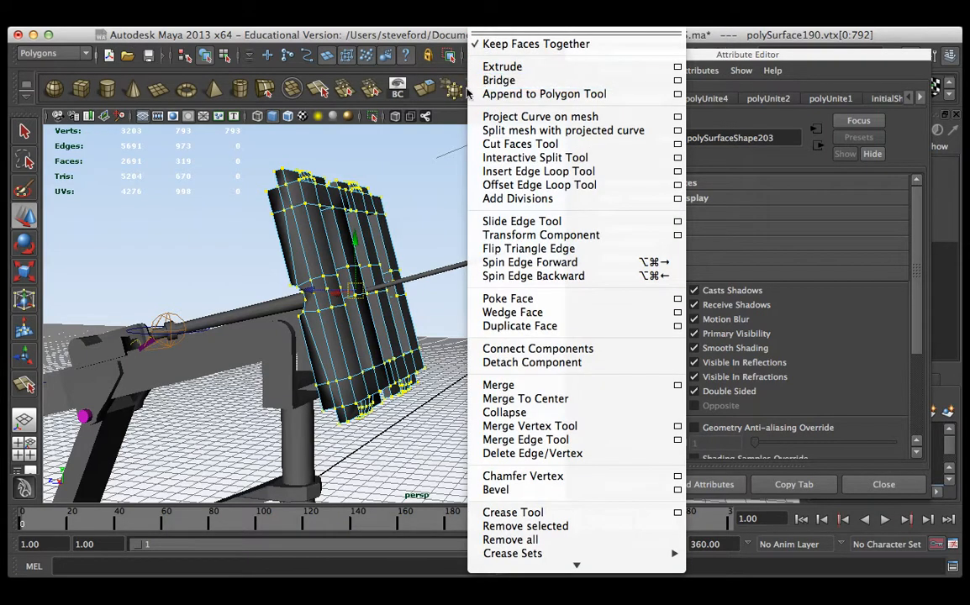
click(372, 158)
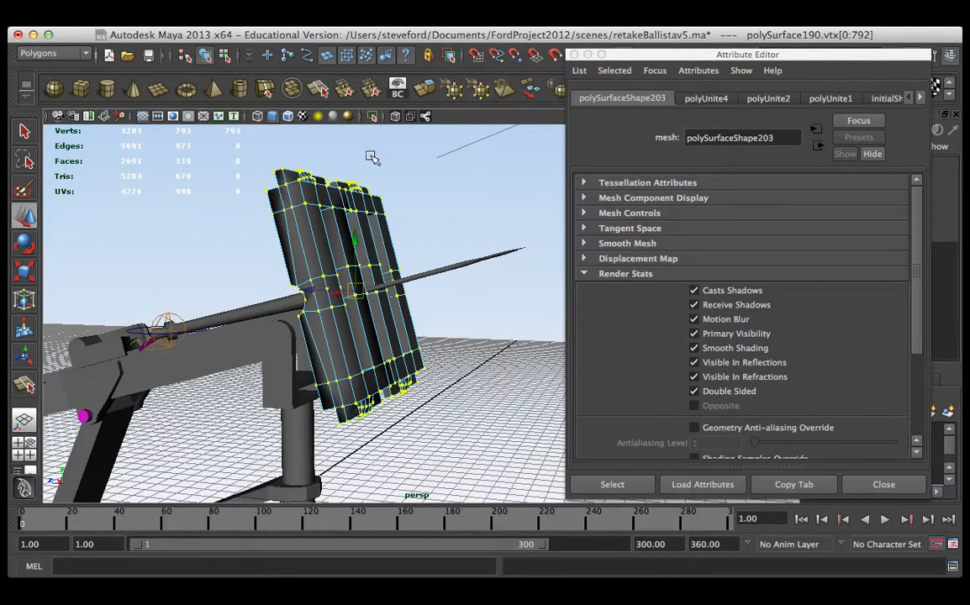
click(341, 88)
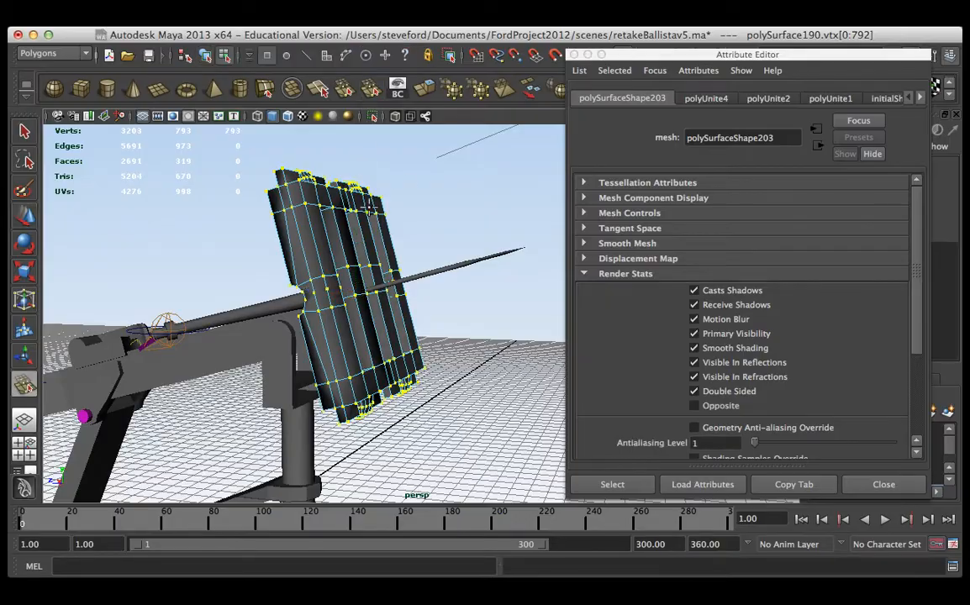
Step: Try to delete the short vertical edge on the front frame's upper crossbar
alt+drag(394, 327, 402, 244)
right_drag(374, 272, 433, 264)
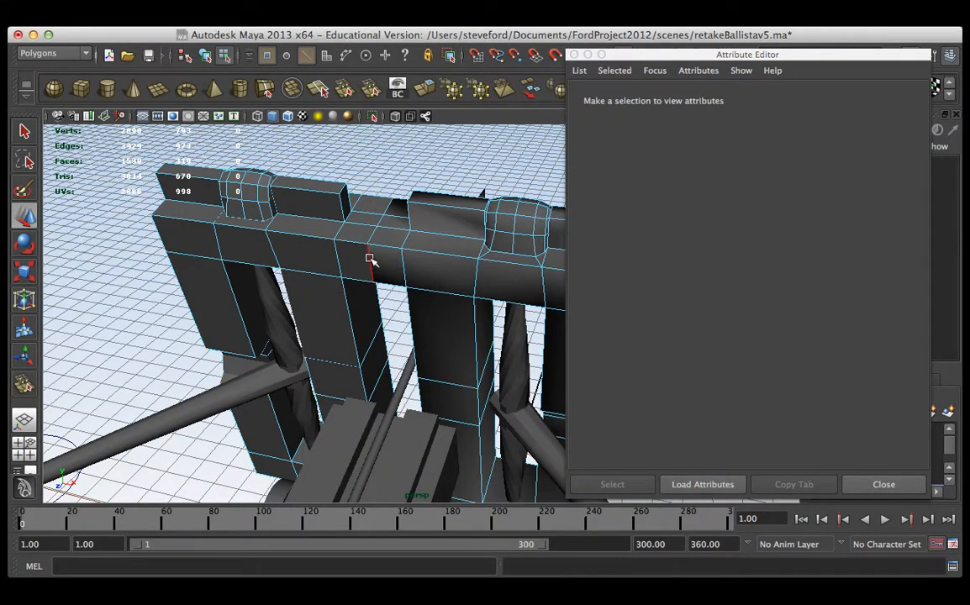
click(371, 260)
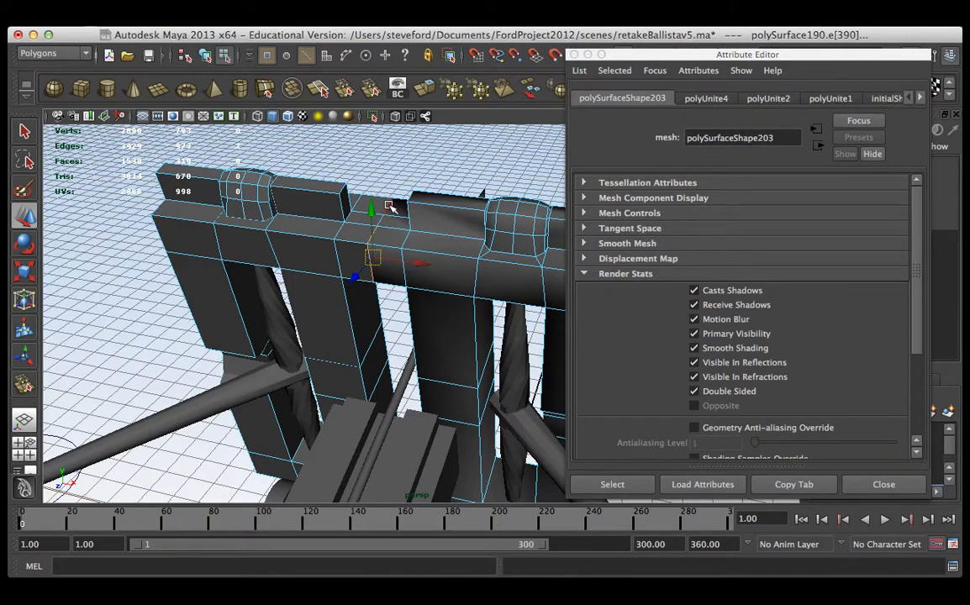
key(Delete)
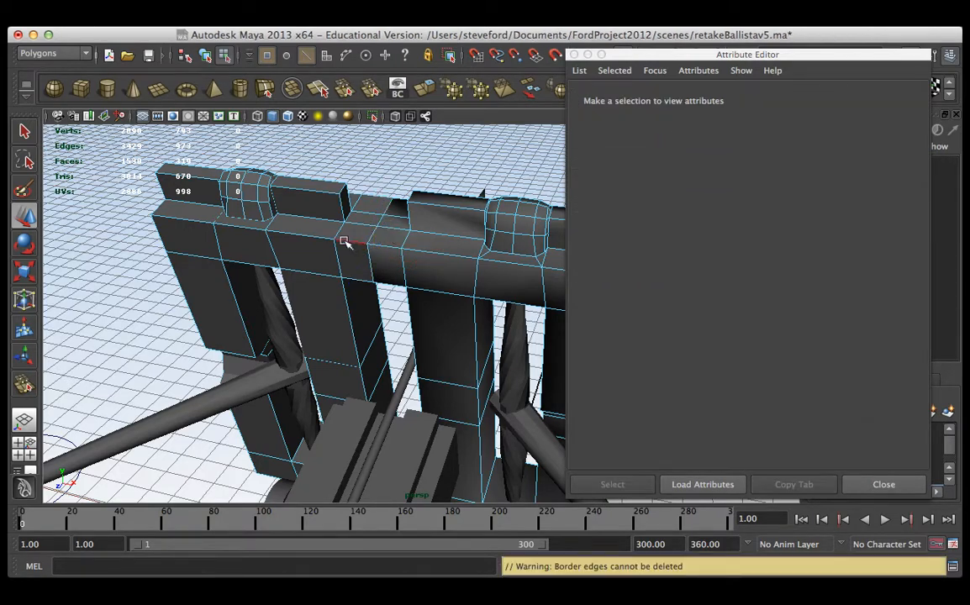
Step: Try pulling two corner vertices out of the upper crossbar to test for unmerged points, undoing each move
alt+drag(345, 242, 439, 205)
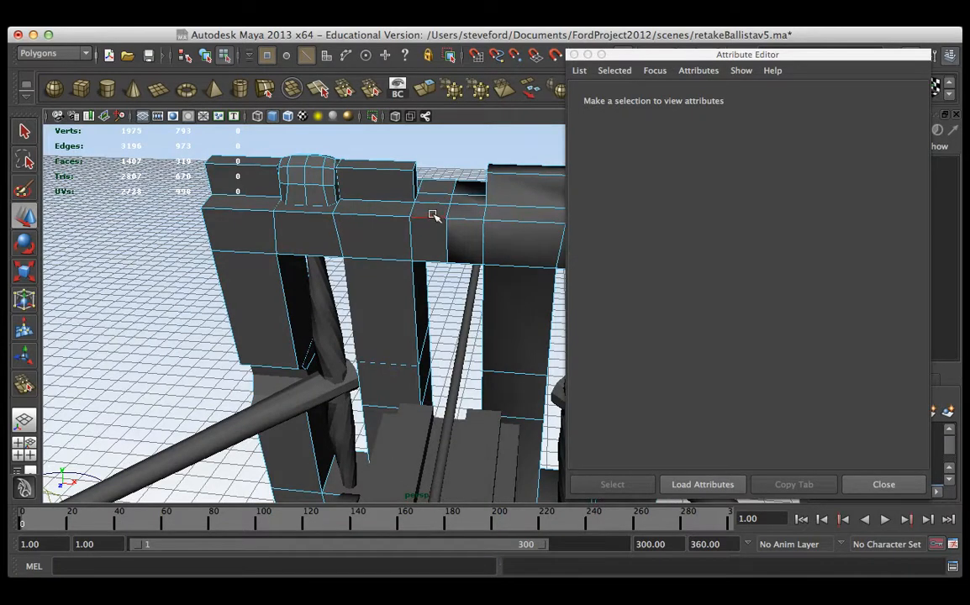
right_click(431, 216)
mouse_move(424, 214)
right_down()
mouse_move(427, 200)
mouse_move(395, 224)
mouse_move(416, 217)
right_up()
click(412, 217)
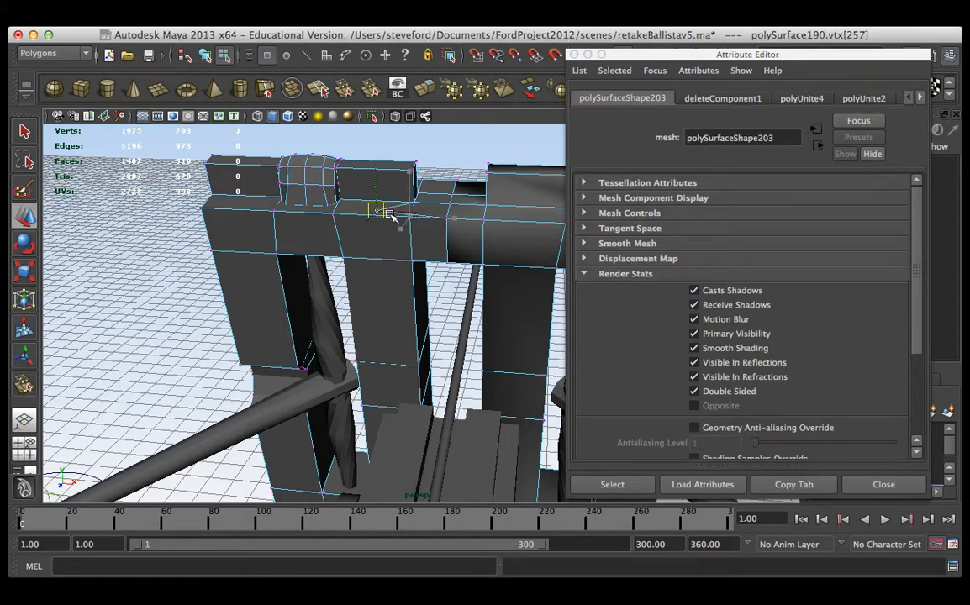
drag(408, 217, 316, 264)
key(z)
click(329, 210)
key(z)
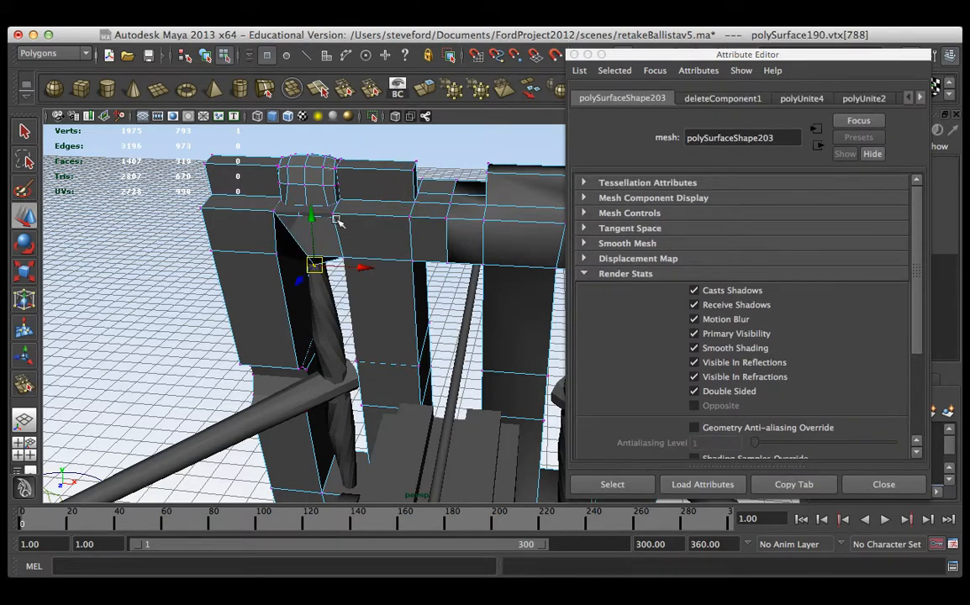
Step: Merge all vertices of the combined front frame
scroll(377, 187, down, 5)
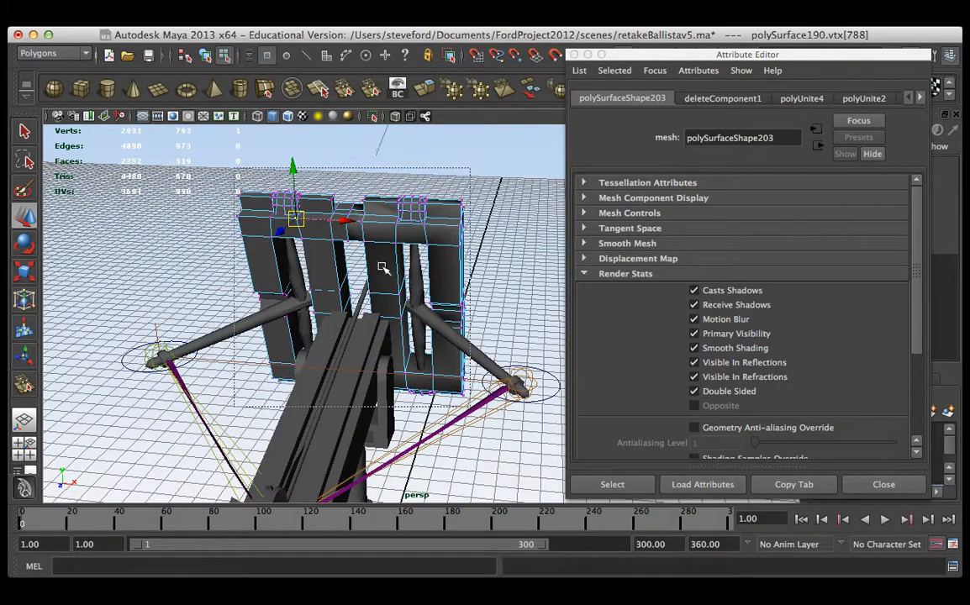
drag(420, 158, 172, 395)
click(492, 30)
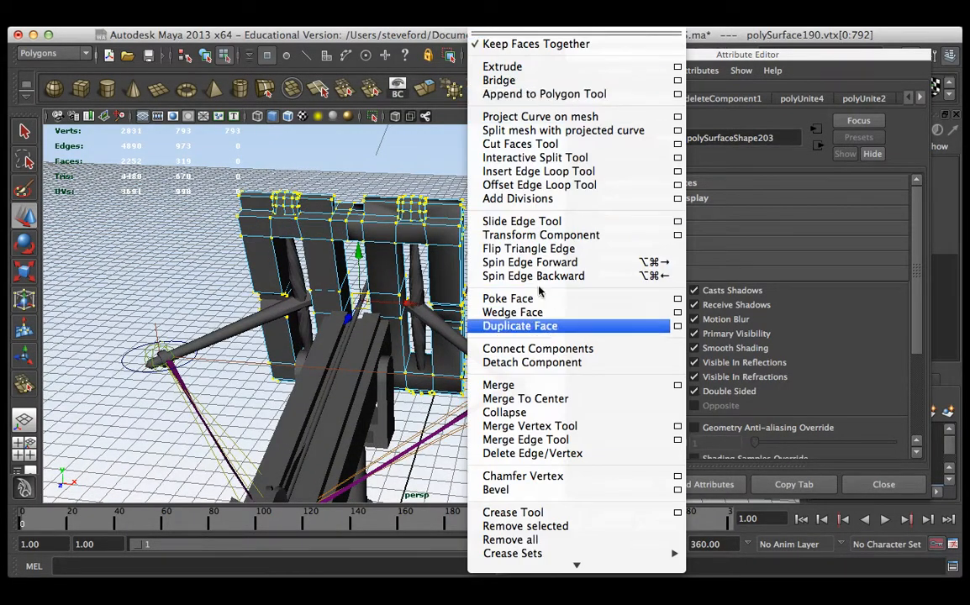
click(569, 386)
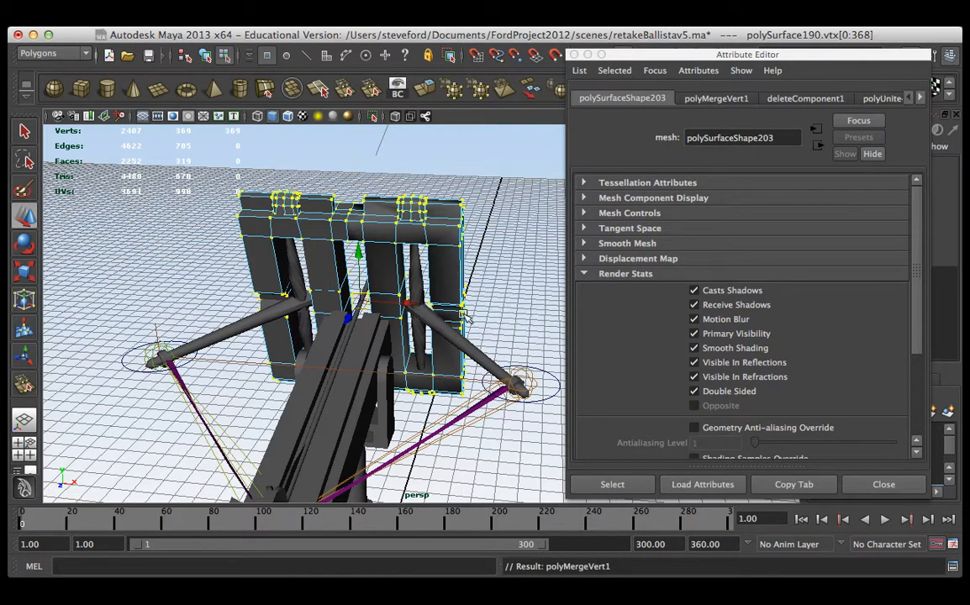
Step: Delete the extra vertices beside the arm notch on the frame's outer post
alt+drag(444, 247, 370, 290)
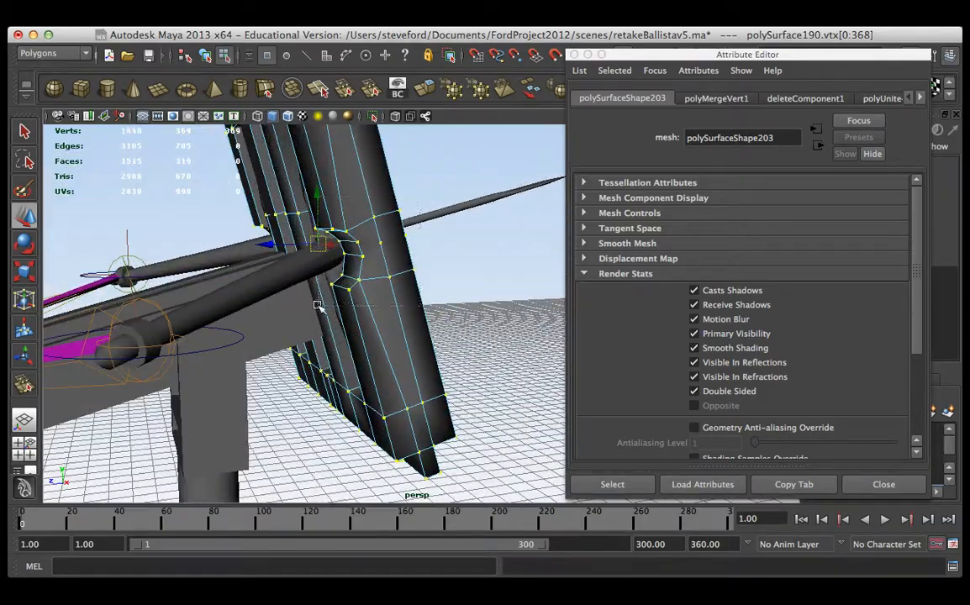
click(397, 244)
key(Delete)
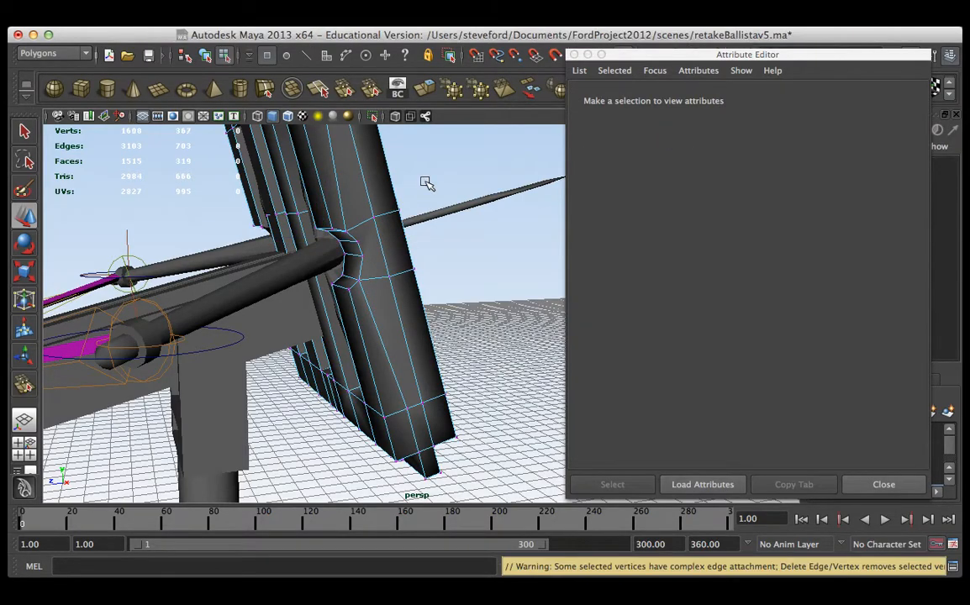
Step: Split the outer post's faces with a new edge line running across the post to the arm notch
alt+drag(387, 303, 411, 252)
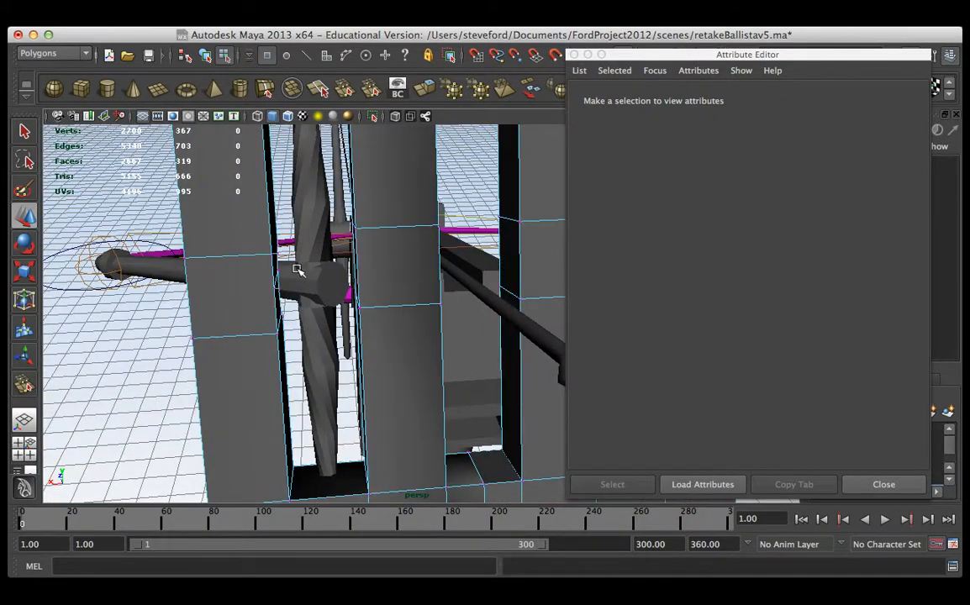
alt+drag(289, 294, 324, 271)
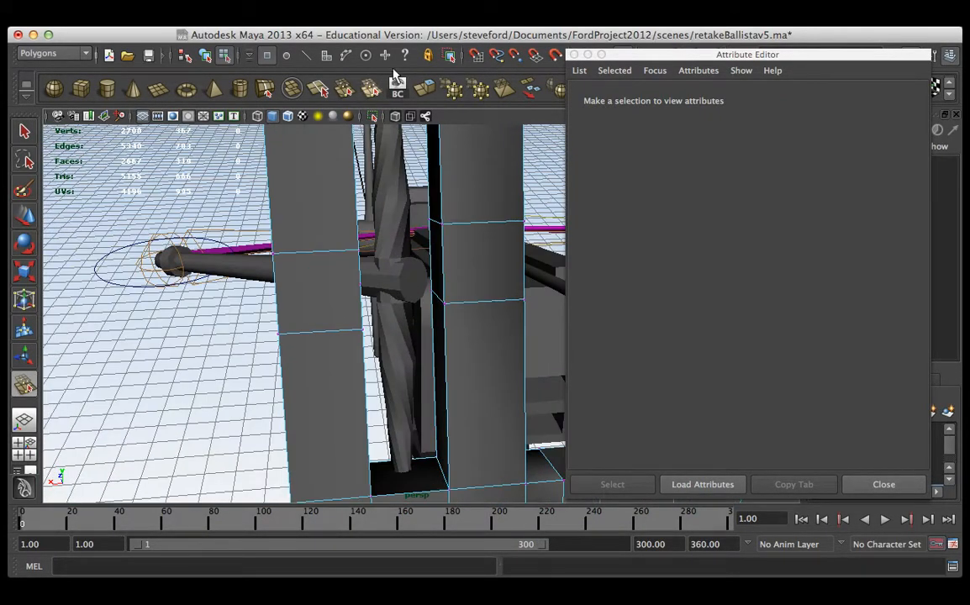
alt+drag(462, 261, 395, 303)
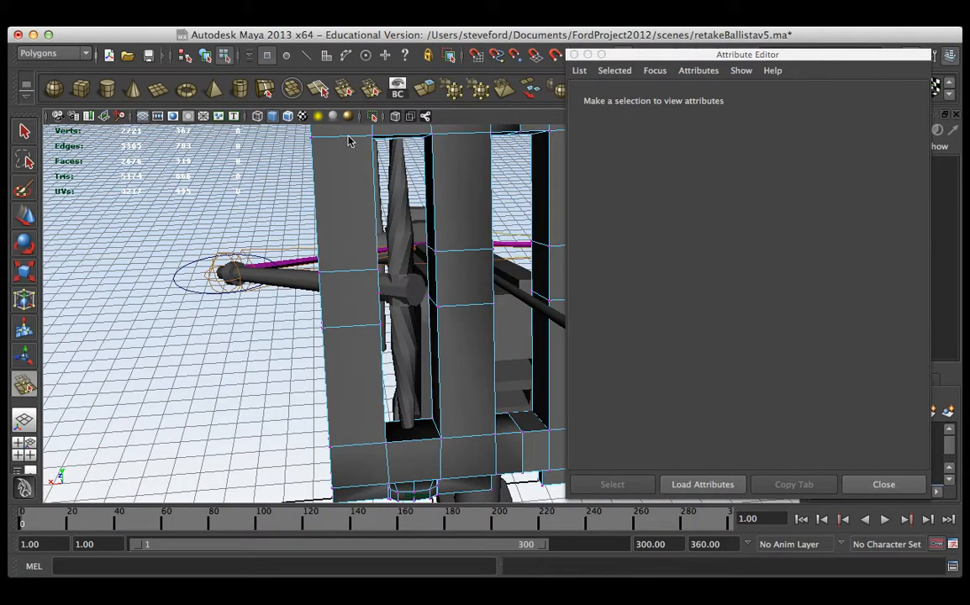
key(F8)
click(365, 296)
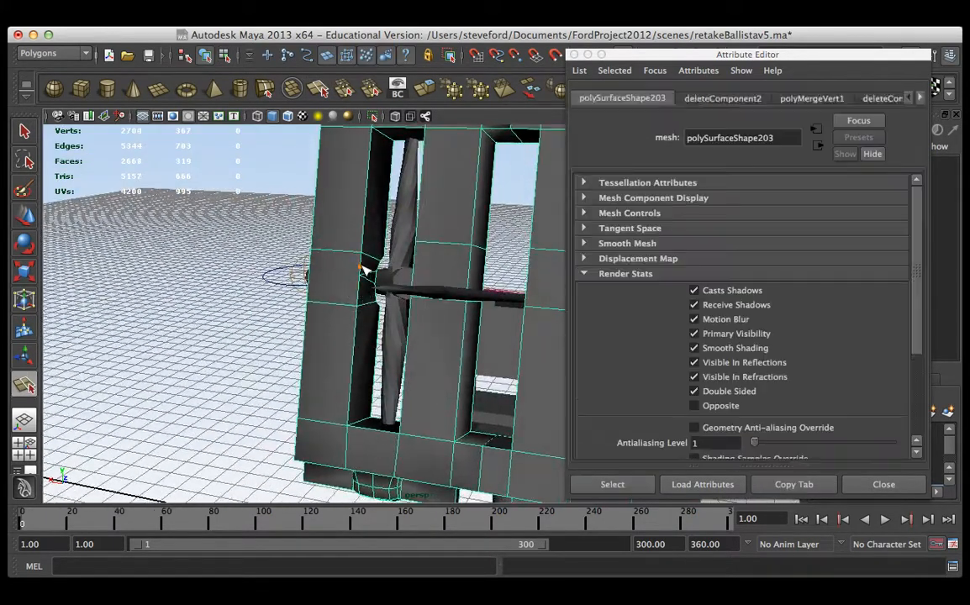
alt+drag(366, 296, 429, 298)
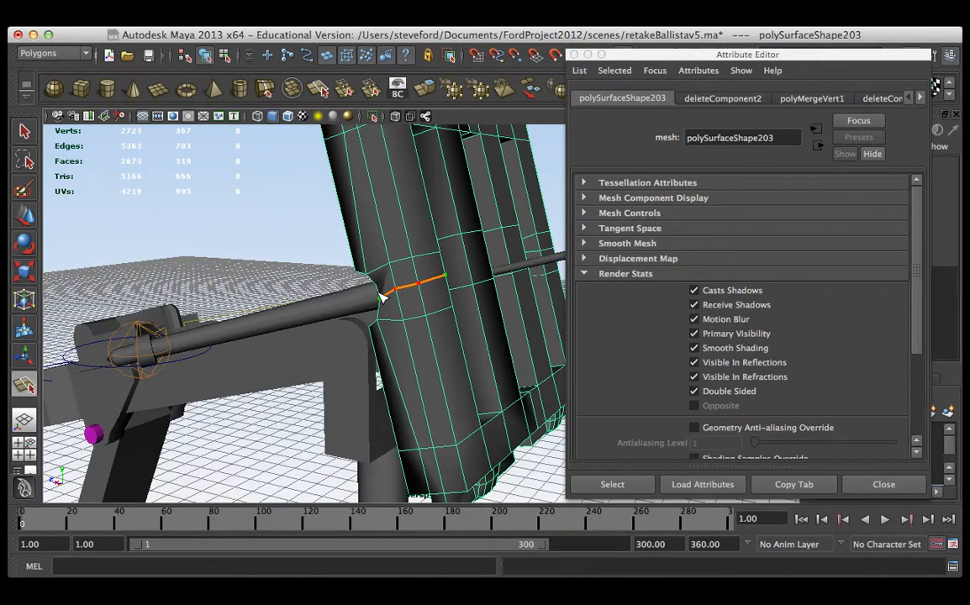
key(Return)
Step: Finish the edge line across the outer post and add another edge connecting the arm notch's upper corner to it
alt+right_drag(380, 296, 417, 264)
alt+drag(417, 264, 388, 282)
key(y)
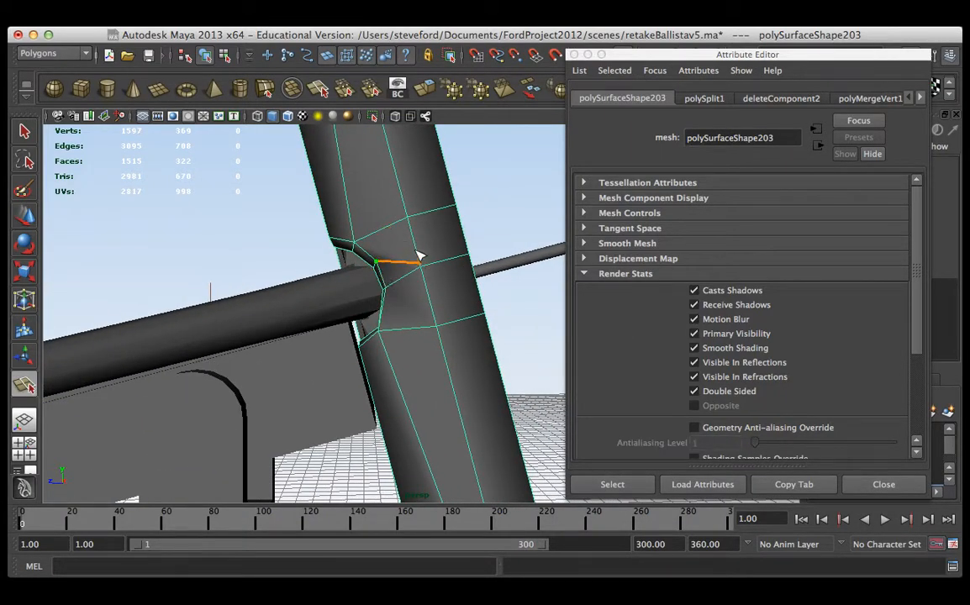
key(Return)
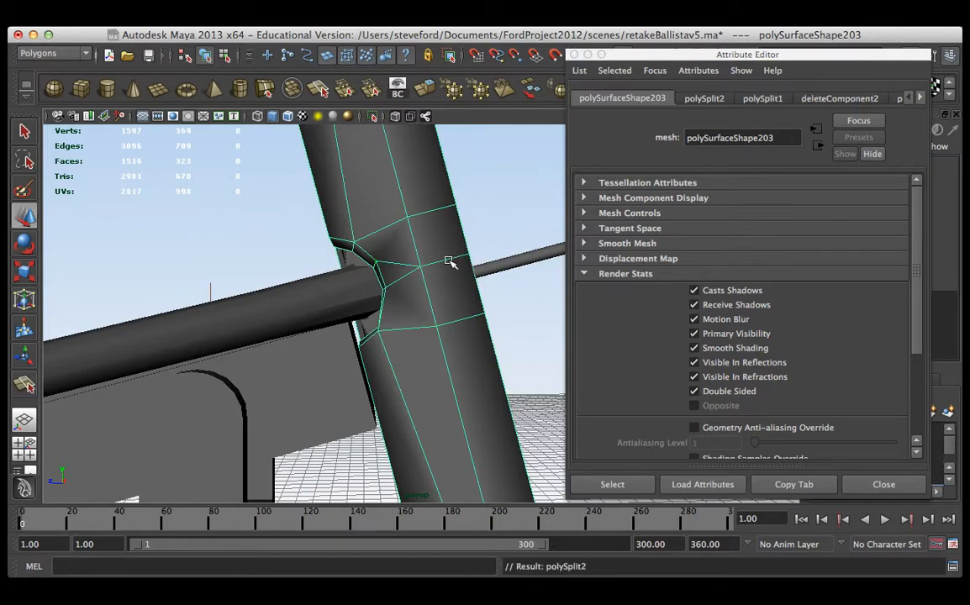
Step: Select the ballista's stock and split the groove wall with an edge from the curved block's side to the groove's upper corner
alt+drag(450, 263, 466, 216)
click(362, 287)
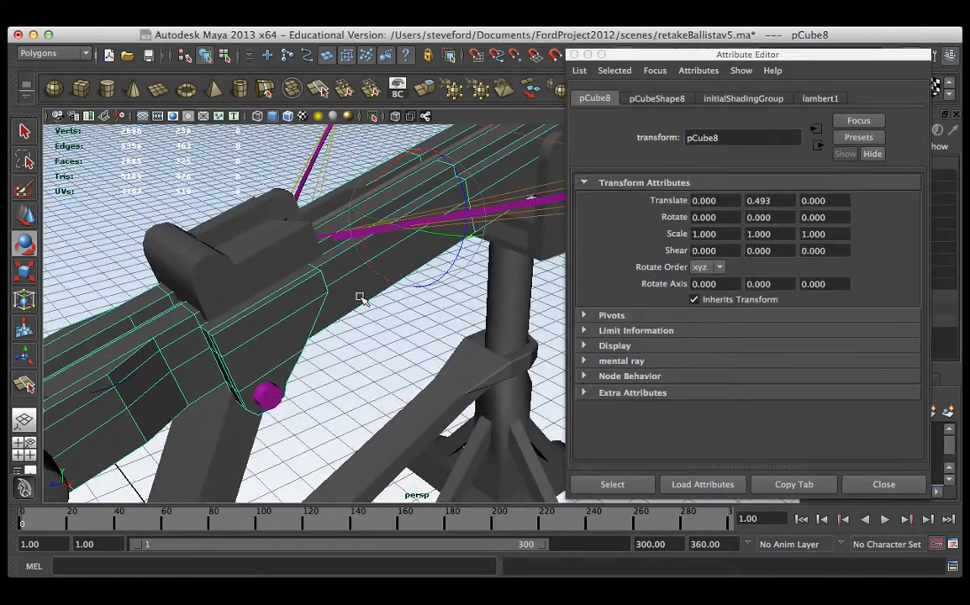
alt+drag(359, 297, 440, 308)
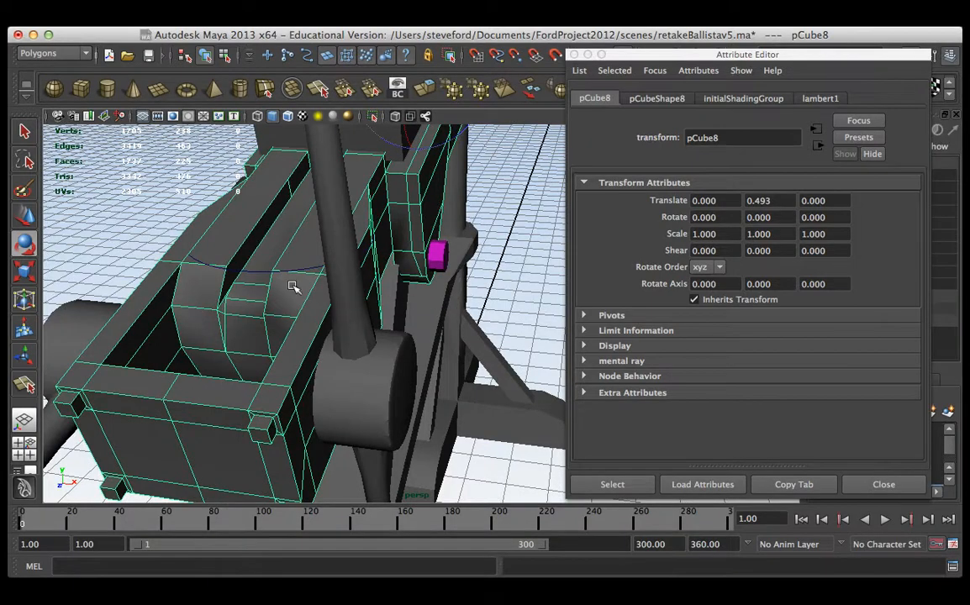
alt+right_drag(293, 287, 414, 285)
alt+drag(216, 231, 304, 234)
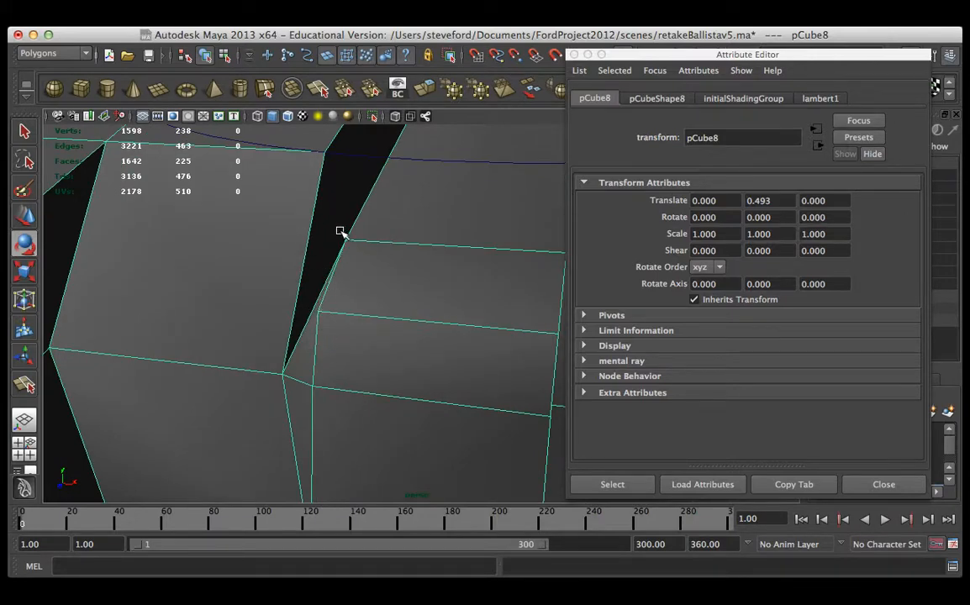
click(290, 84)
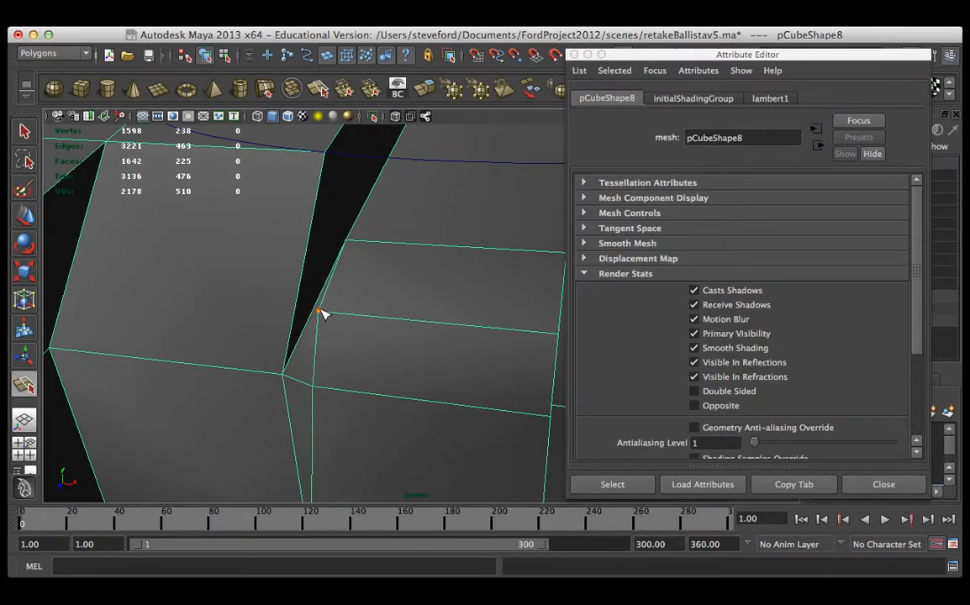
click(330, 178)
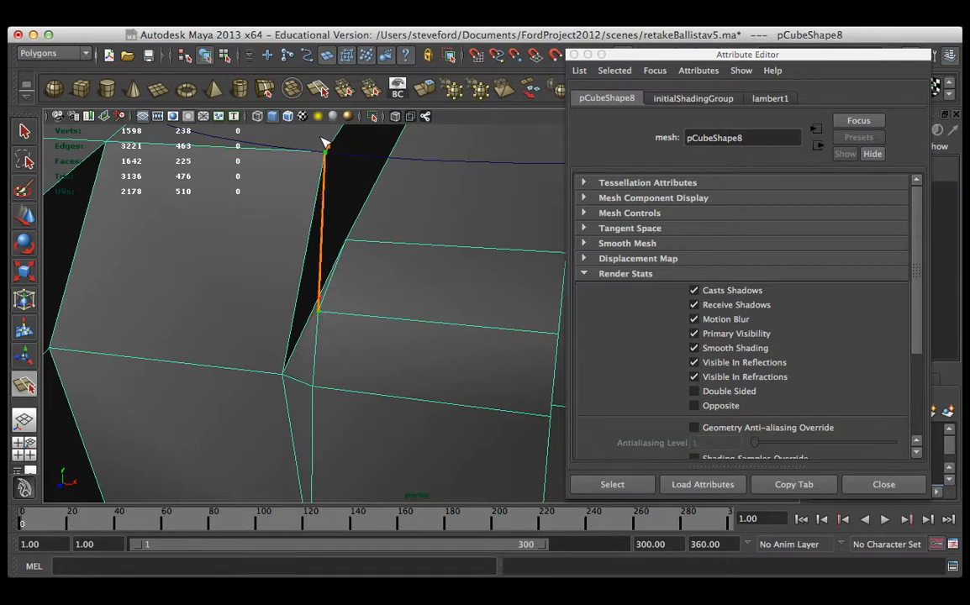
key(Return)
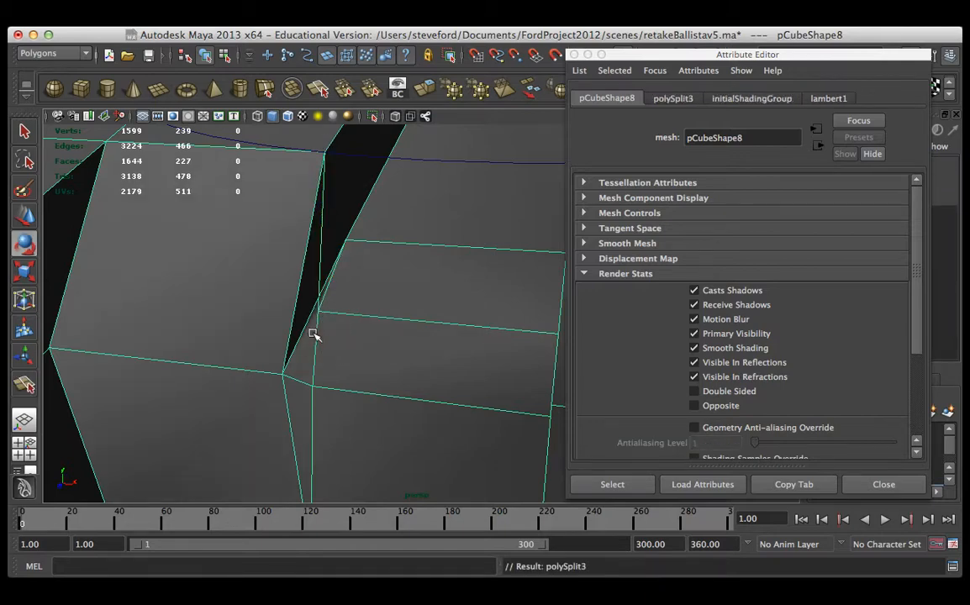
Step: Delete the short surplus edge along the groove and connect the curved block's upper vertex to the groove's upper corner
alt+drag(307, 330, 337, 294)
right_drag(264, 303, 263, 269)
click(265, 288)
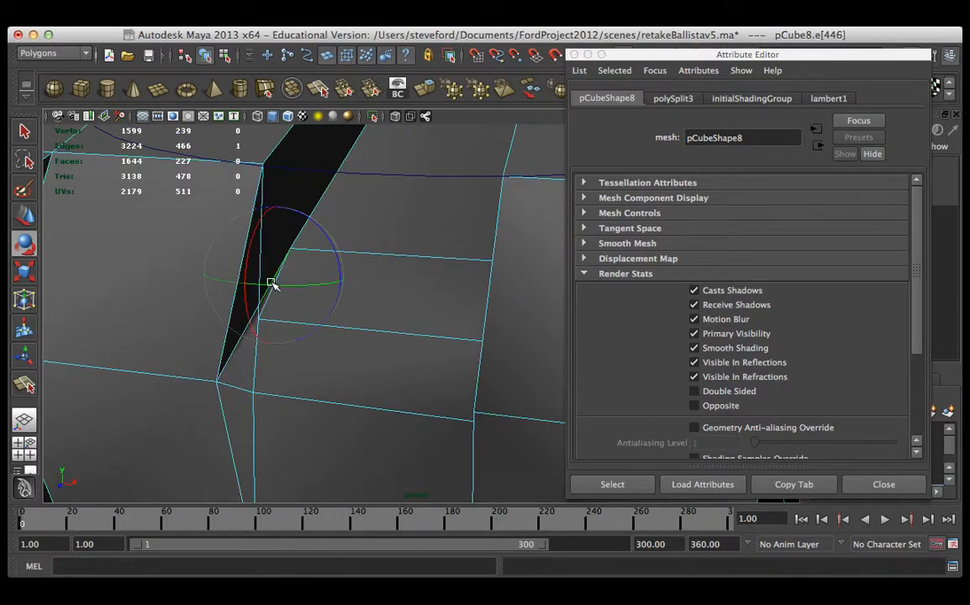
key(Delete)
key(y)
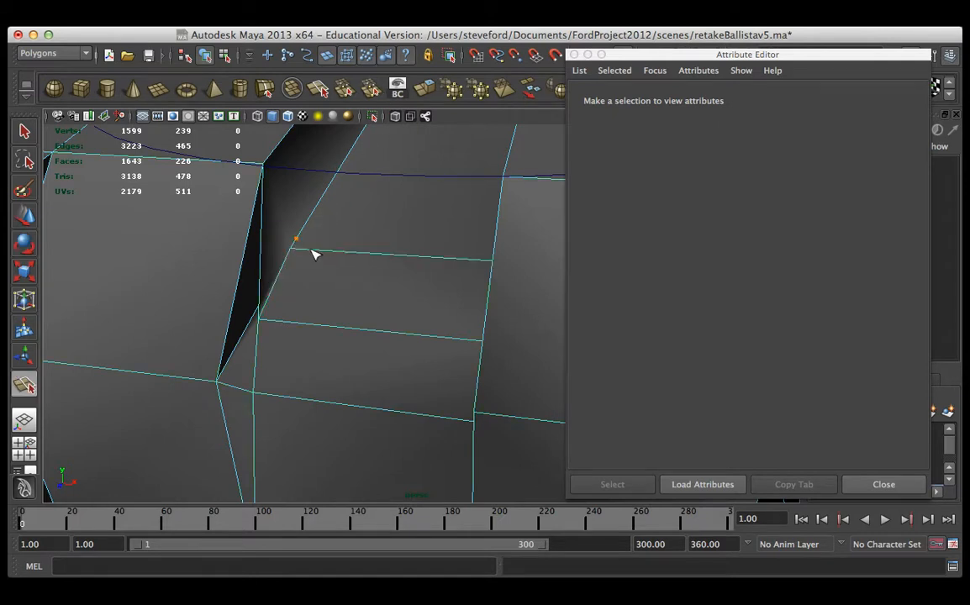
click(296, 244)
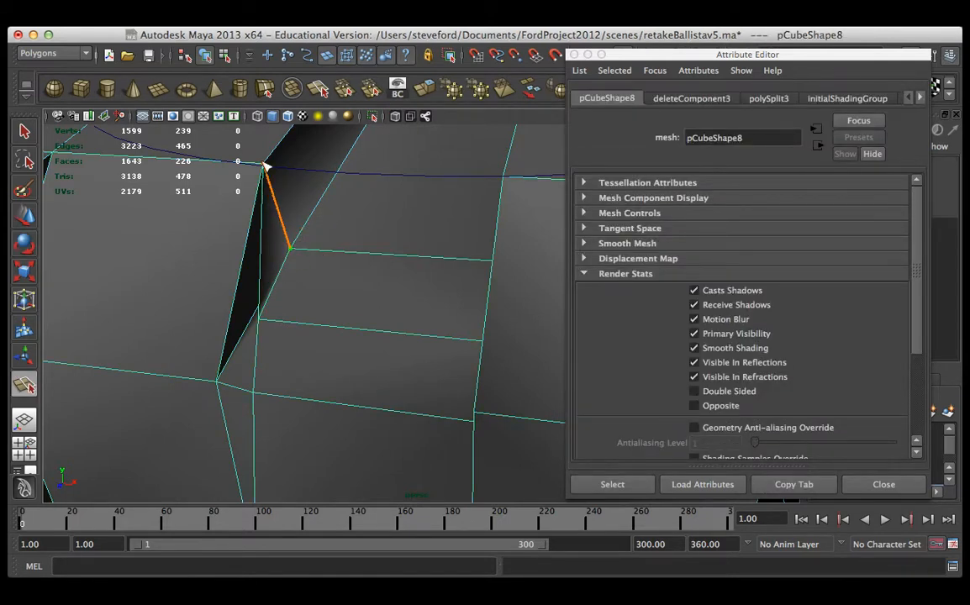
key(Return)
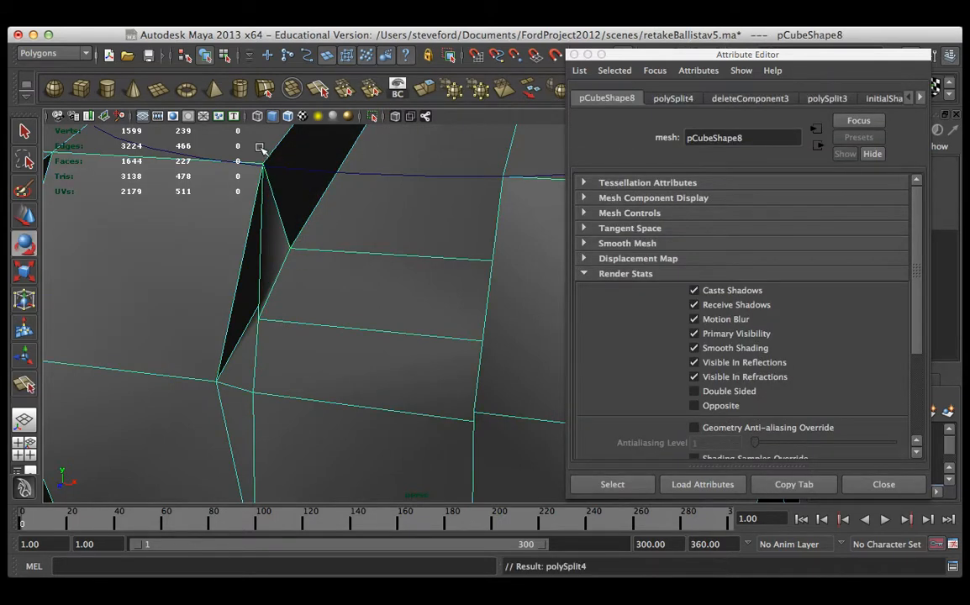
Step: Snap the stray vertex on the groove's edge onto the curved block's neighbouring vertex, undoing the accidental vertex averaging
right_drag(256, 314, 195, 309)
click(259, 312)
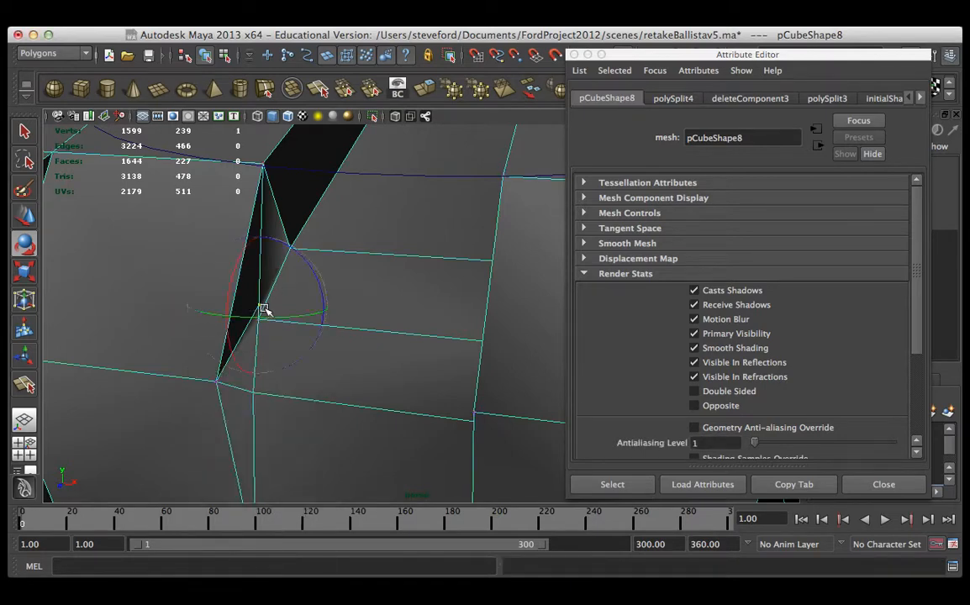
key(w)
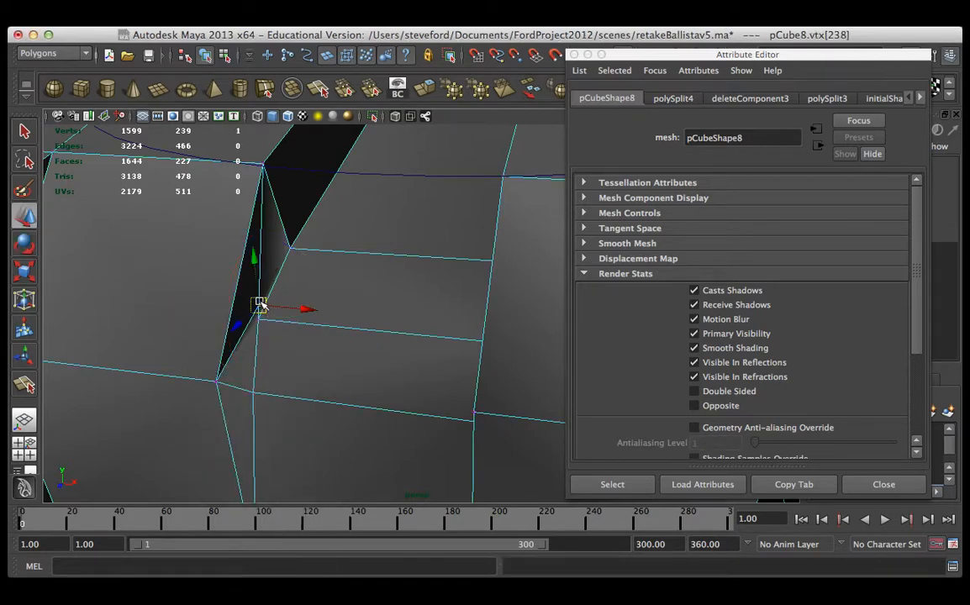
drag(254, 312, 259, 320)
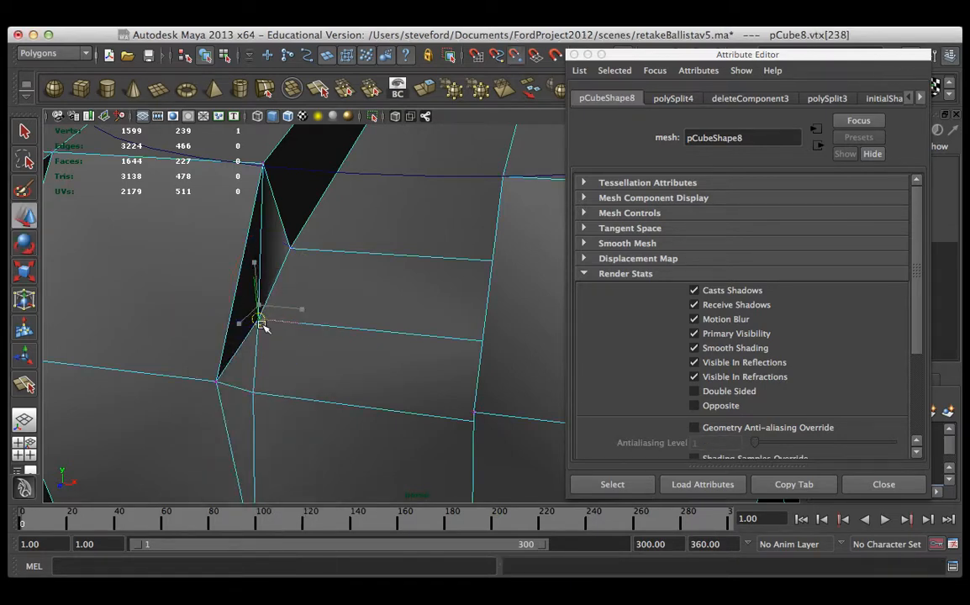
click(452, 91)
key(z)
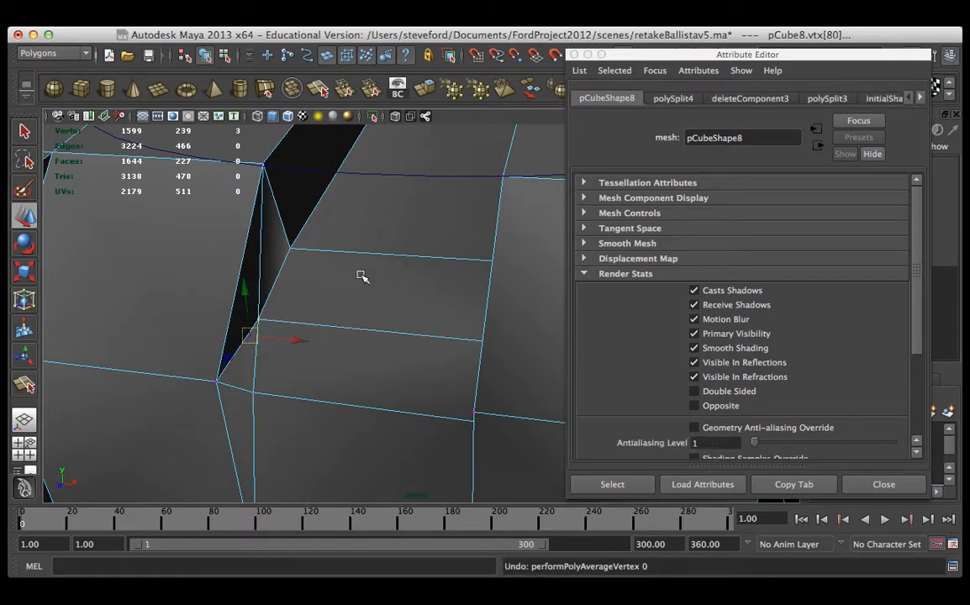
key(f)
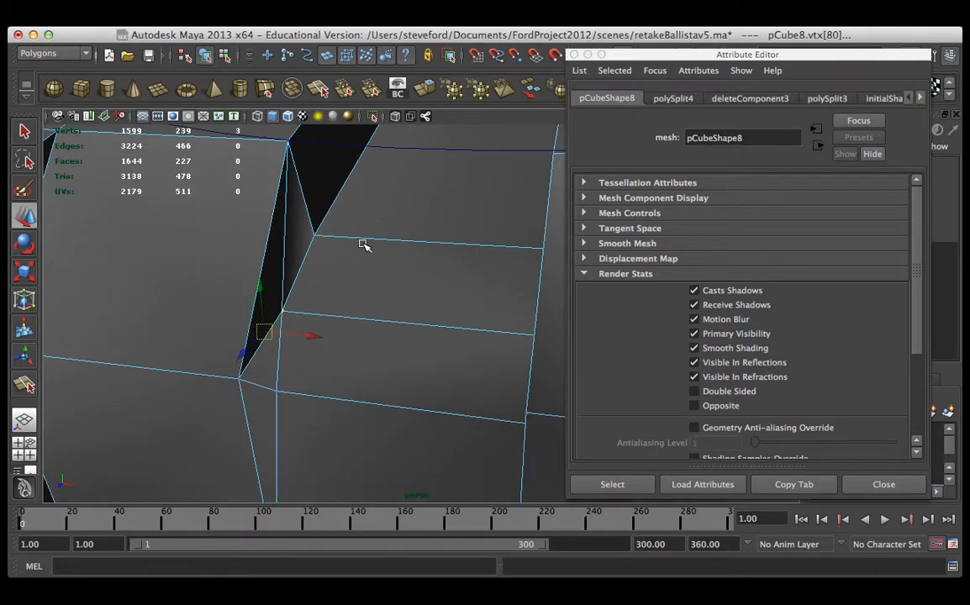
Step: Delete the long straight edge beside the curved block on the opposite side of the stock
key(F8)
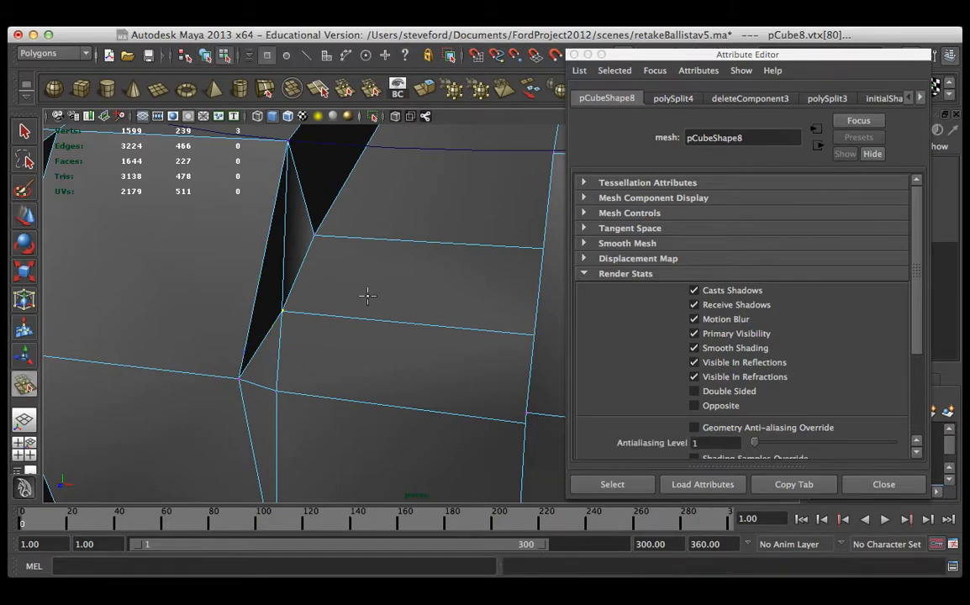
alt+drag(364, 292, 406, 255)
key(w)
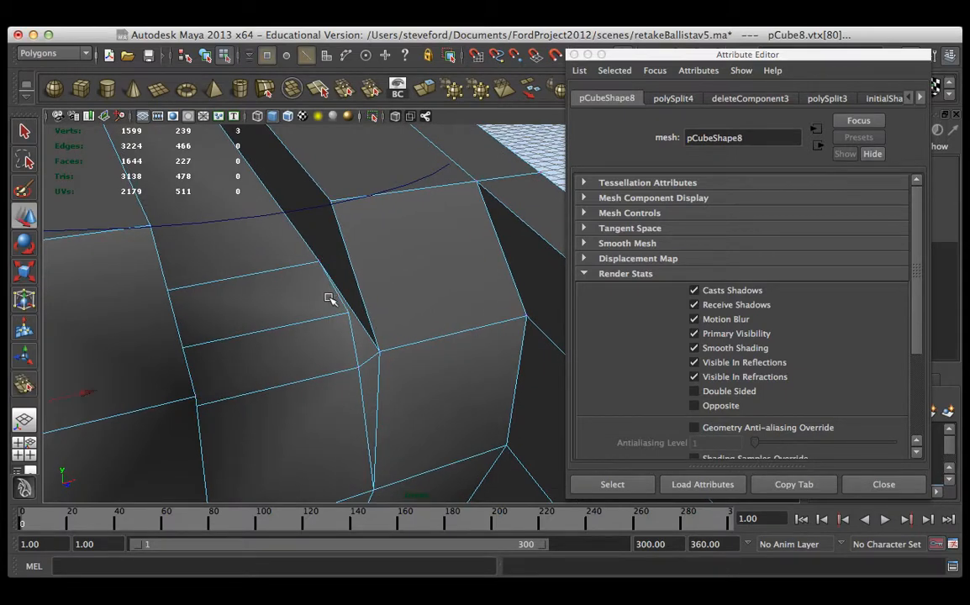
key(F10)
click(349, 308)
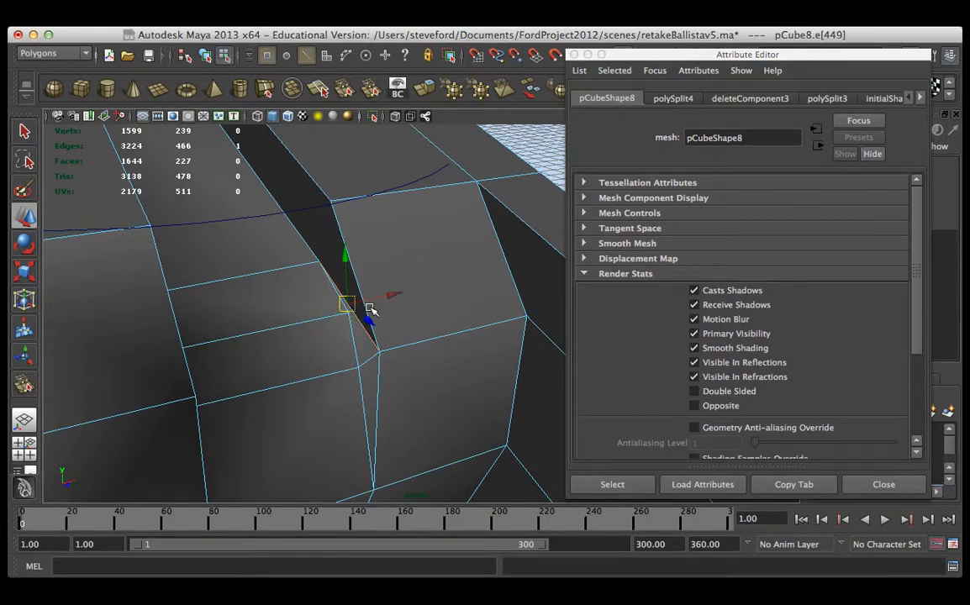
key(Delete)
Step: Split the opposite groove wall with two edges connecting the curved block's side vertices to the groove's lower and upper corners
key(y)
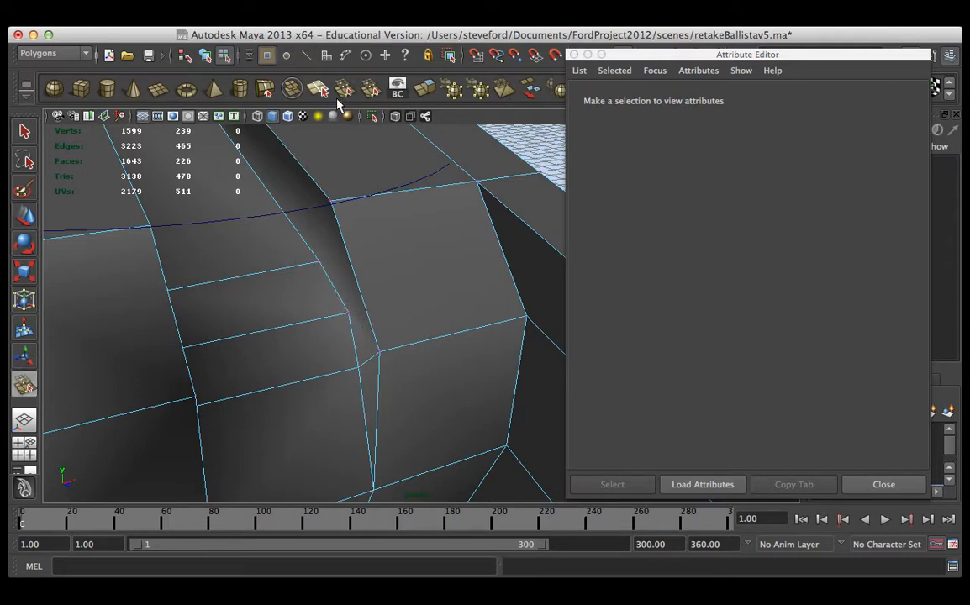
click(360, 323)
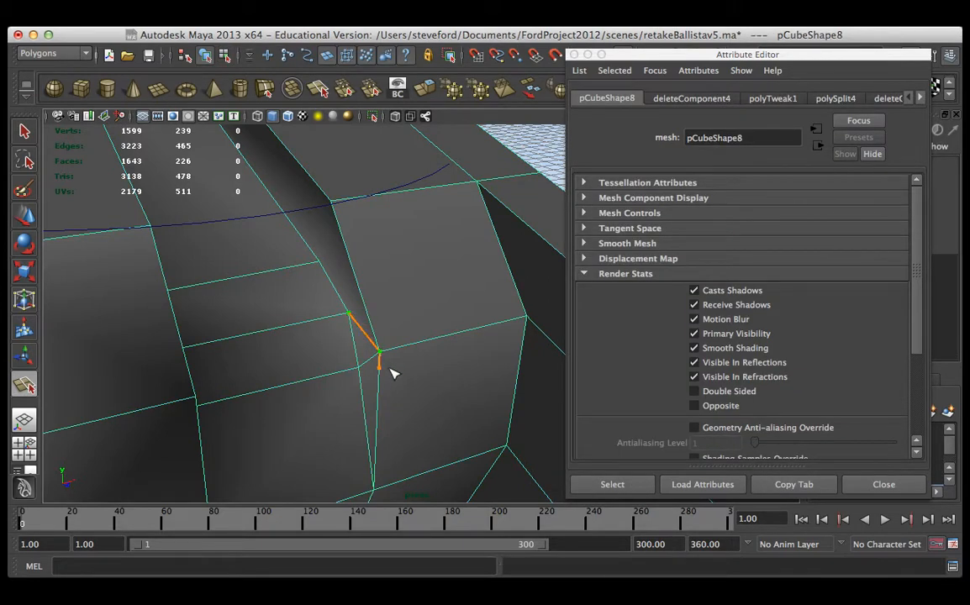
key(Return)
key(y)
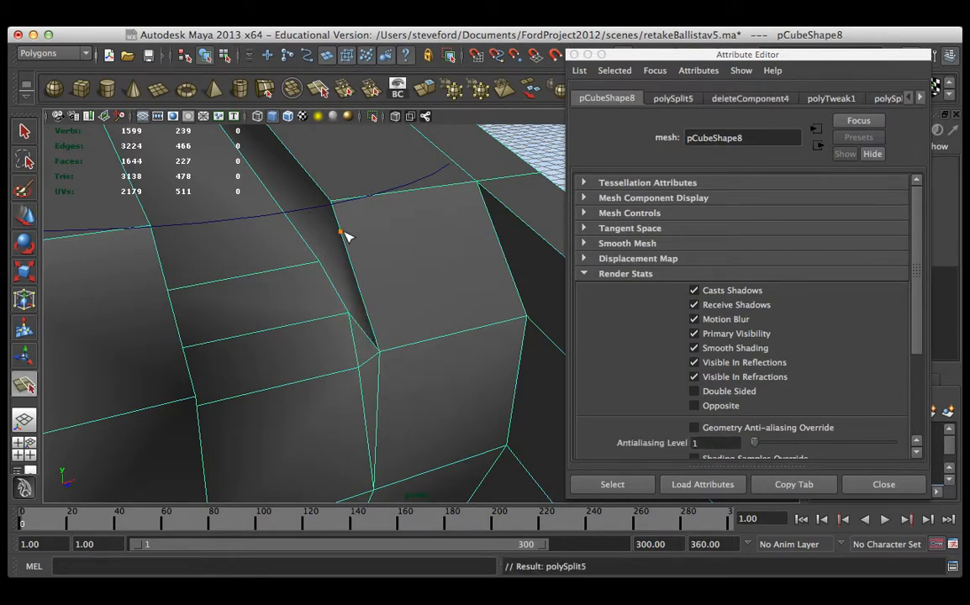
click(330, 202)
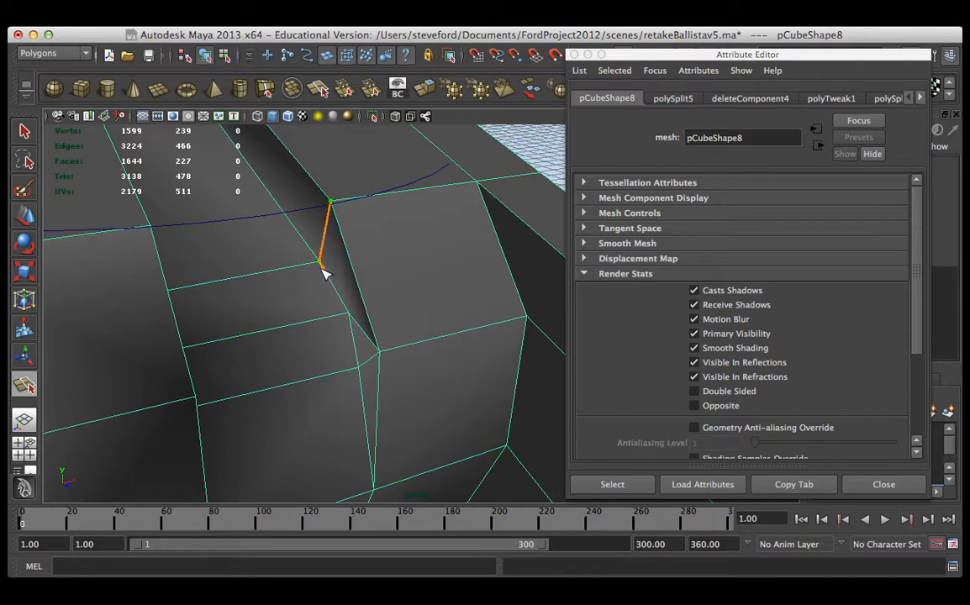
key(Return)
Step: Test-pull the edge loop across the middle of the stock's end crossbar, undo the move, and delete the loop with its leftover vertices
alt+drag(380, 272, 365, 184)
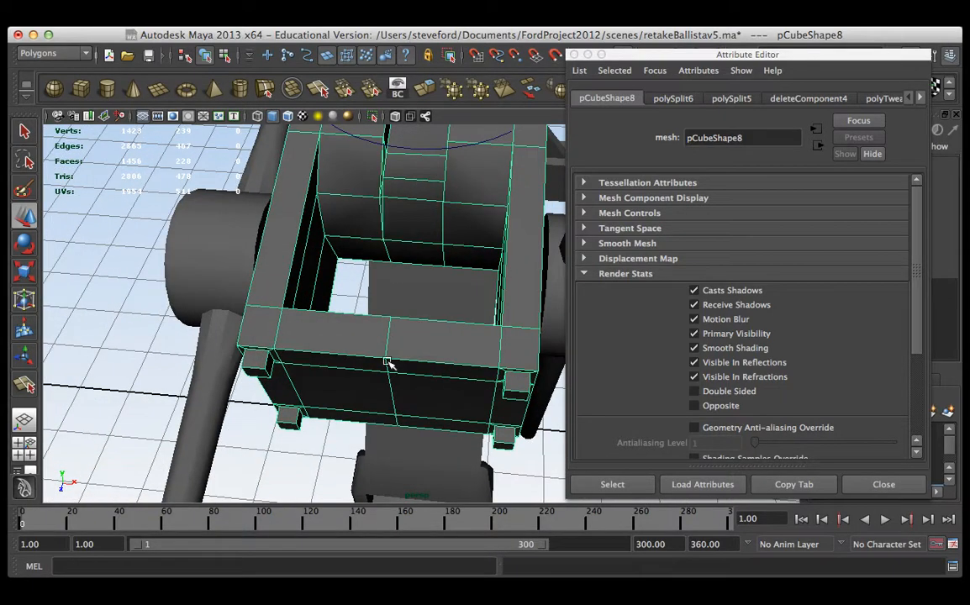
alt+middle_drag(352, 328, 369, 338)
alt+drag(368, 338, 335, 319)
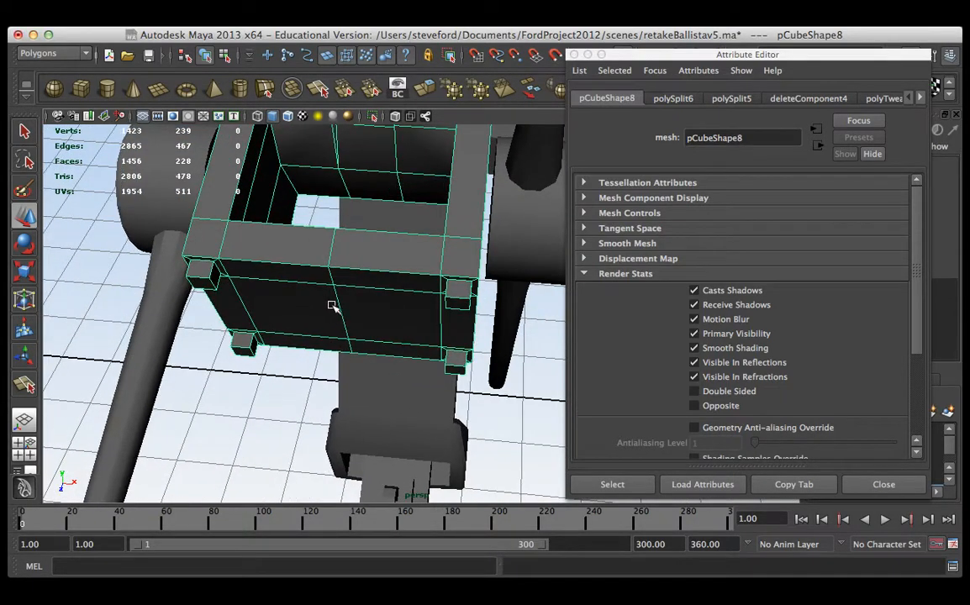
click(337, 301)
key(w)
alt+drag(340, 277, 328, 220)
drag(367, 379, 370, 412)
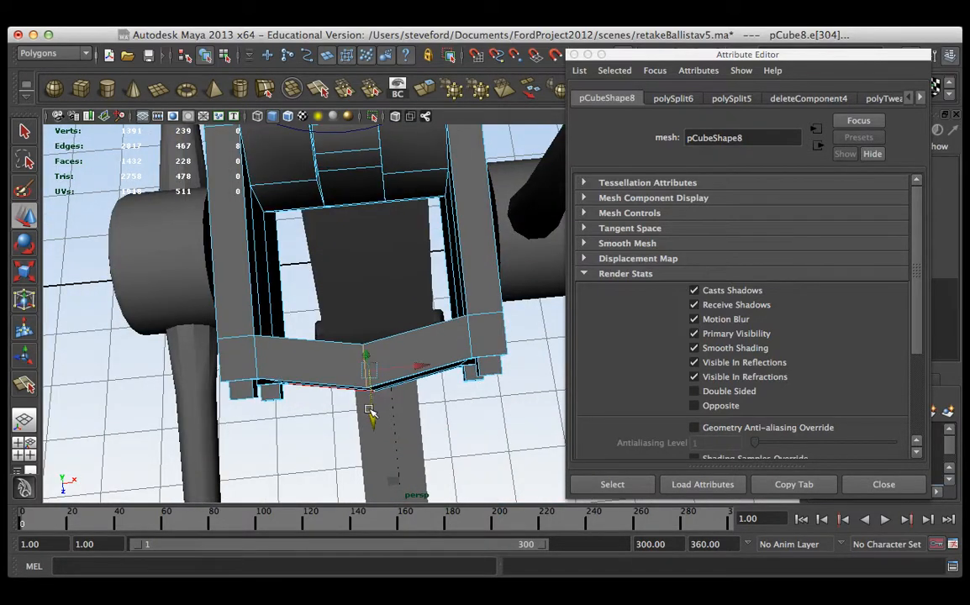
key(ctrl+z)
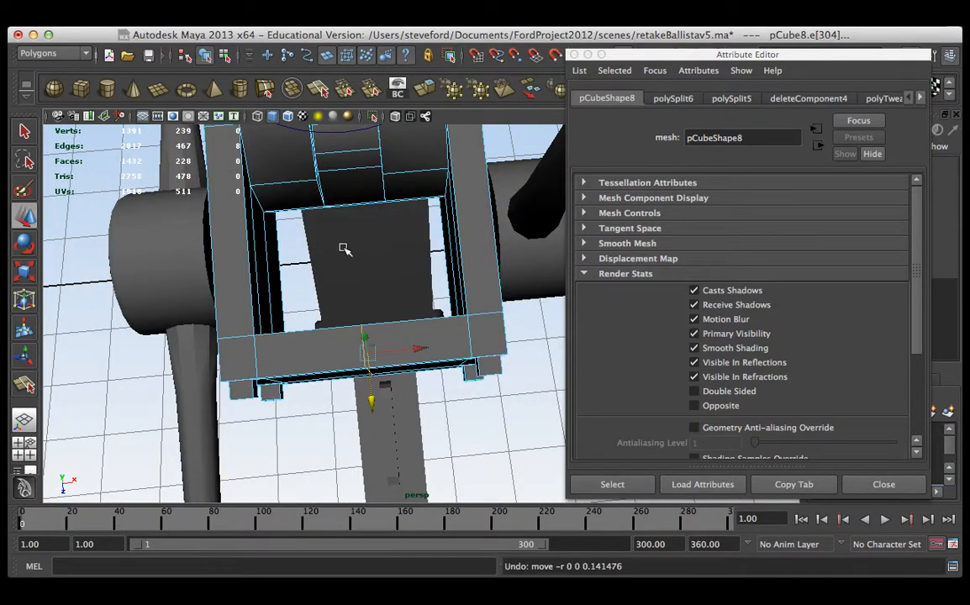
key(ctrl+z)
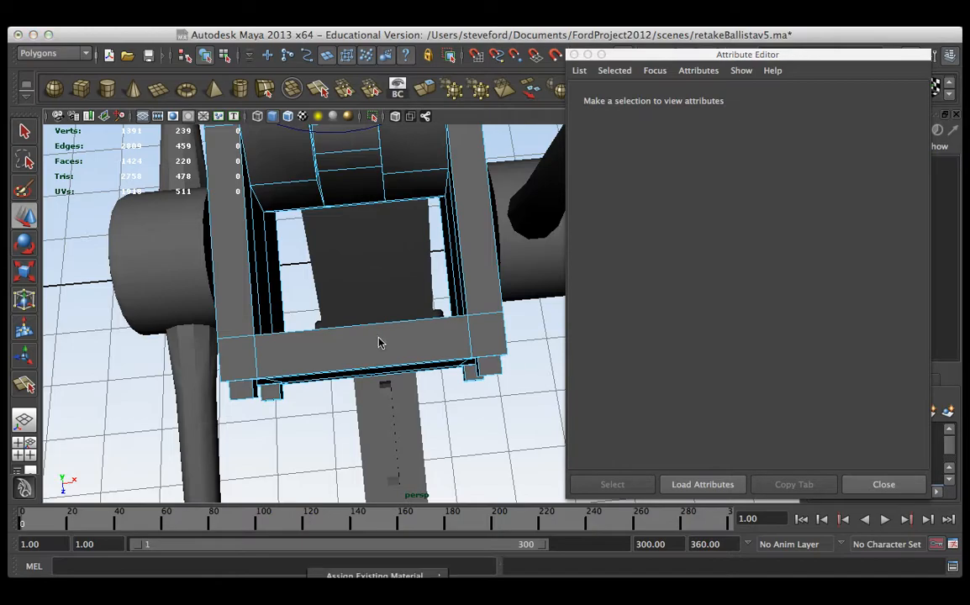
right_drag(379, 340, 385, 384)
click(377, 352)
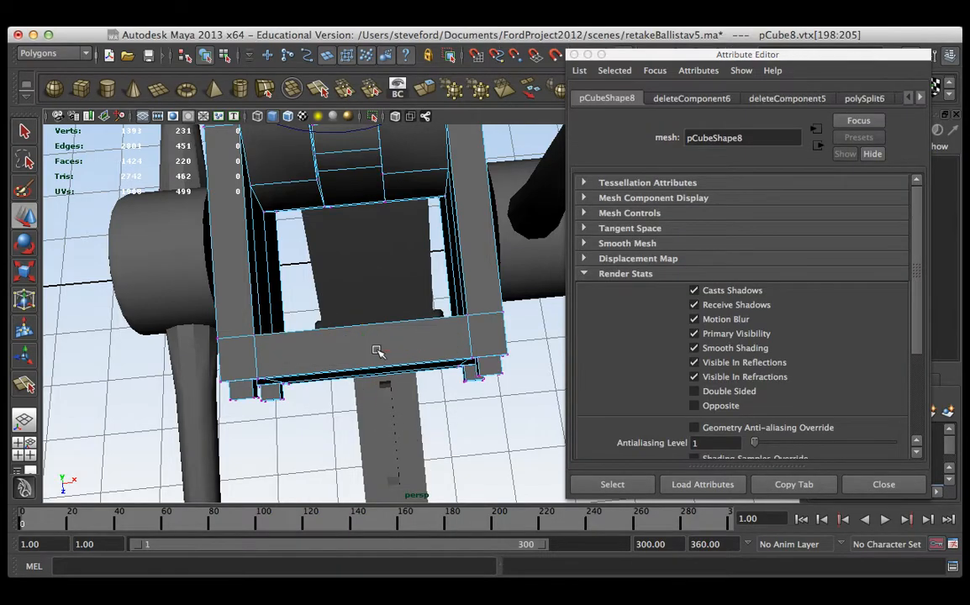
click(405, 216)
Step: Select the ring of lengthwise edges around the upper half of the winch handle beside the stock's end
alt+drag(405, 216, 334, 159)
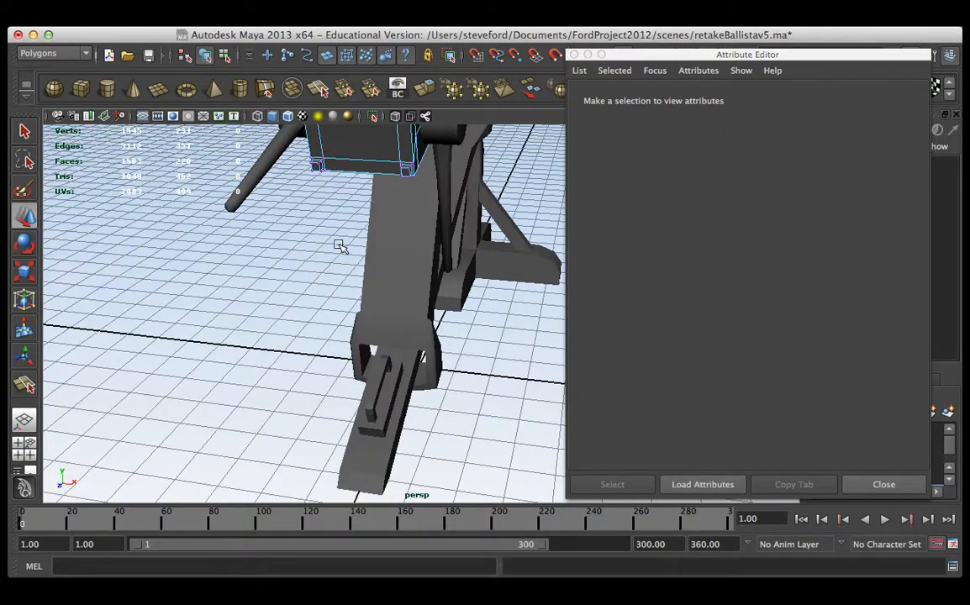
alt+drag(339, 246, 316, 360)
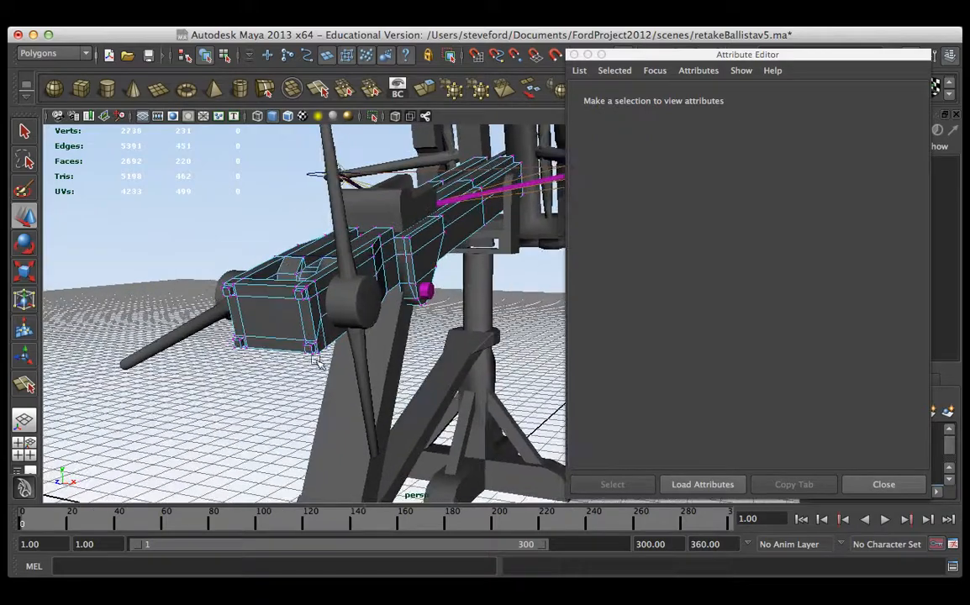
click(341, 224)
alt+drag(341, 223, 356, 343)
alt+drag(307, 363, 386, 342)
click(320, 189)
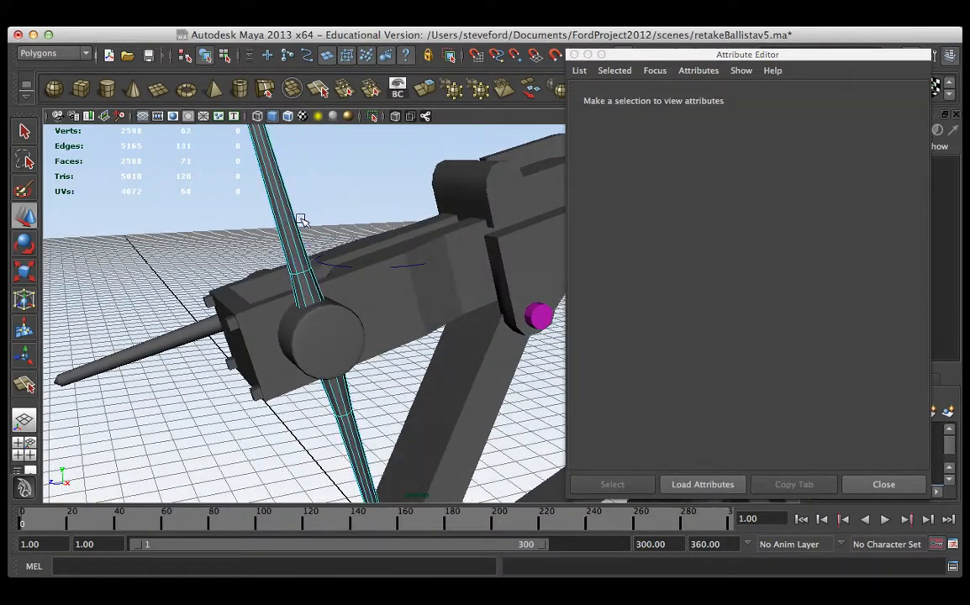
right_drag(283, 222, 280, 185)
click(301, 190)
alt+drag(325, 243, 286, 177)
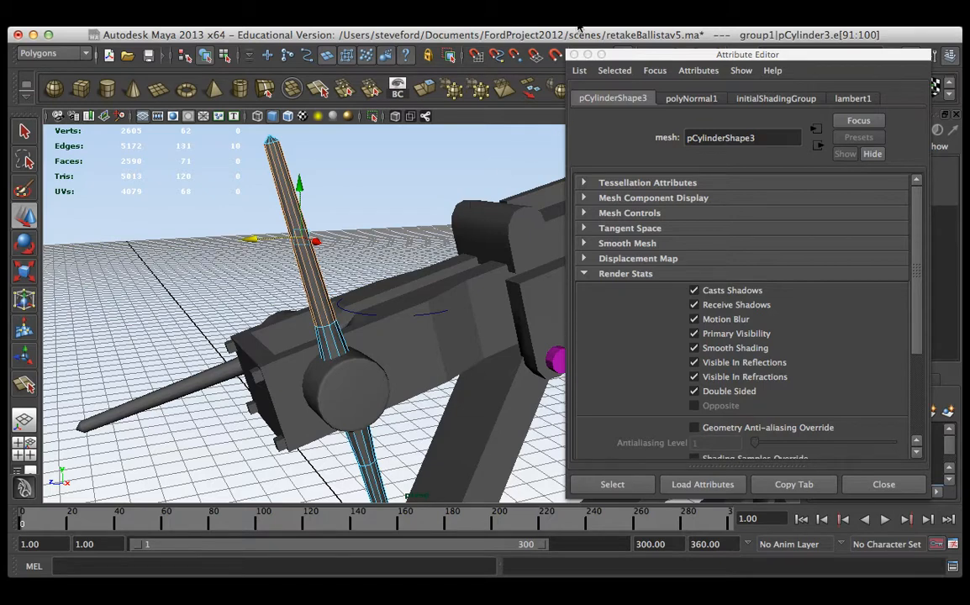
Step: Harden the selected lengthwise edges of the upper winch handle and end its edge selection
click(578, 27)
click(622, 192)
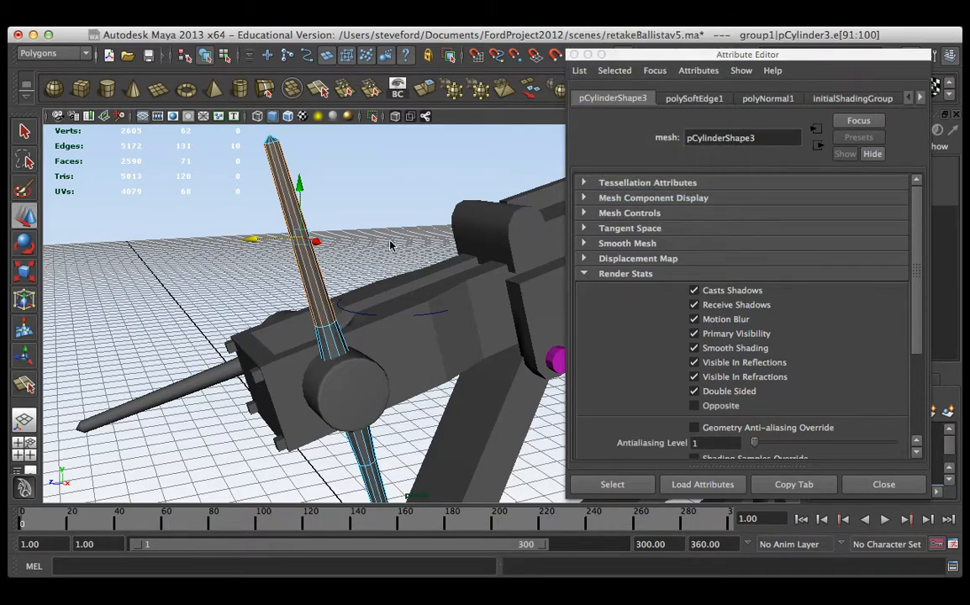
click(429, 310)
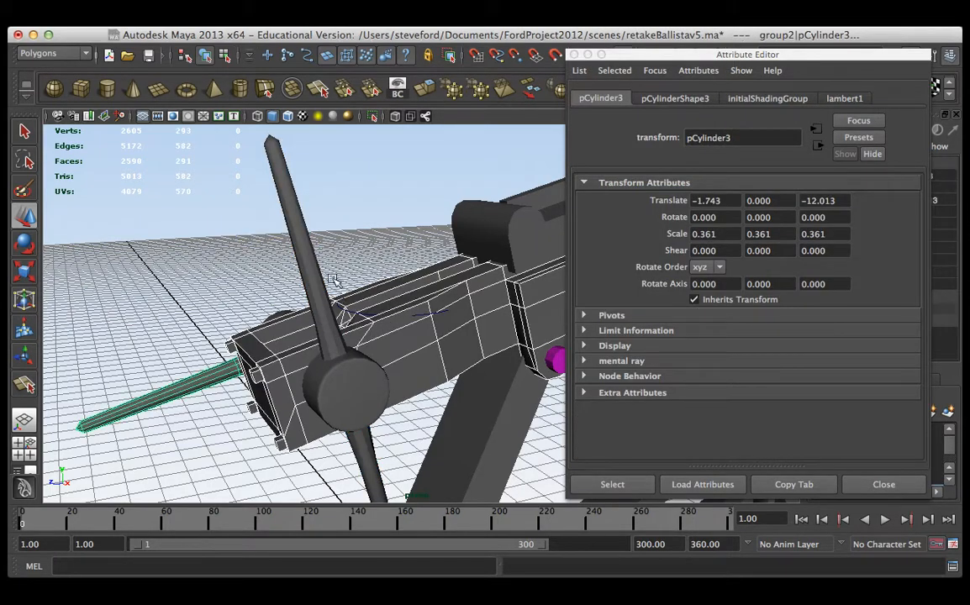
Step: Harden the two long vertical edges at the corner of the ballista frame's outer upright, above the arm opening
alt+right_drag(334, 279, 342, 366)
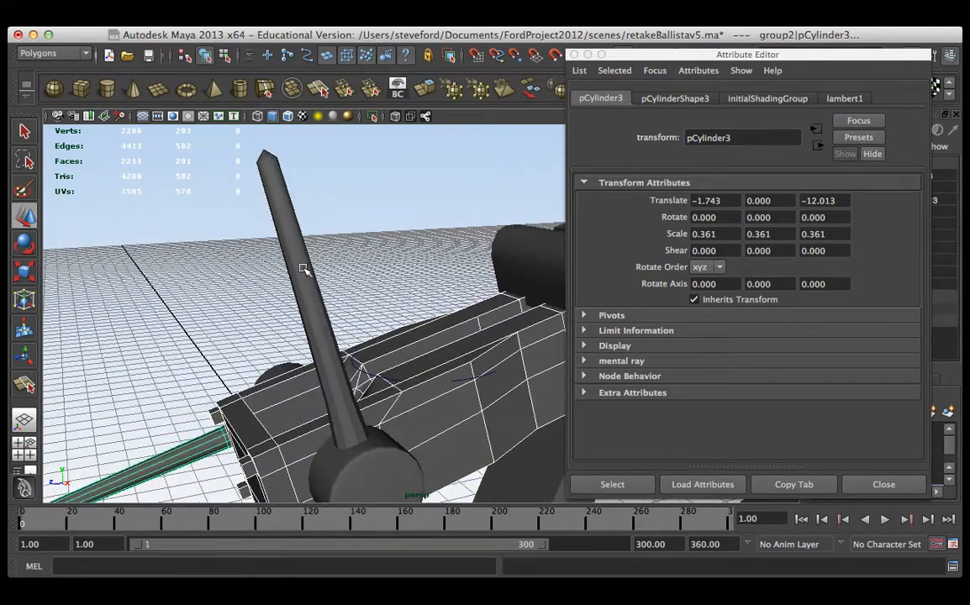
alt+drag(304, 269, 200, 315)
click(385, 227)
alt+drag(385, 226, 403, 249)
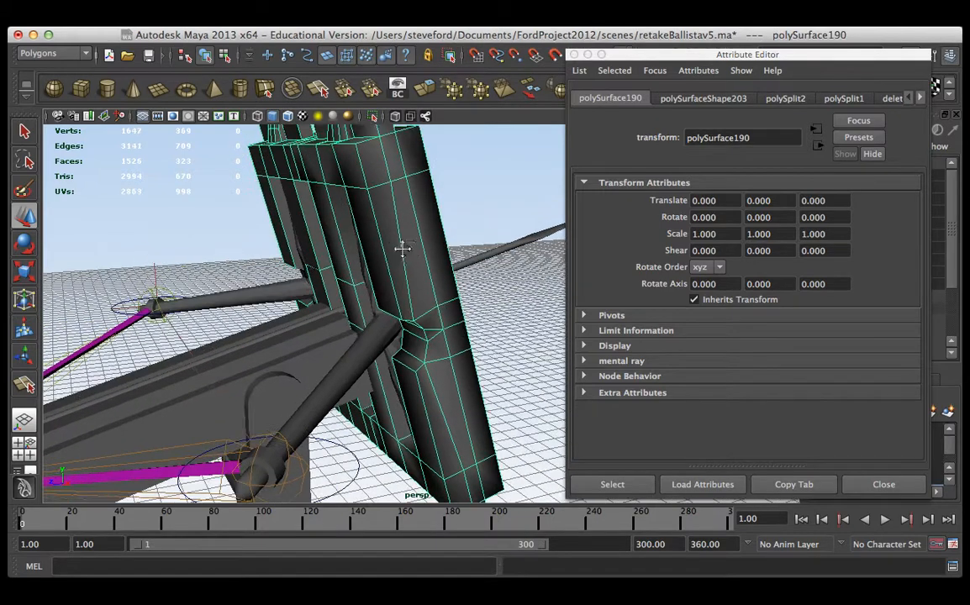
key(F10)
click(358, 164)
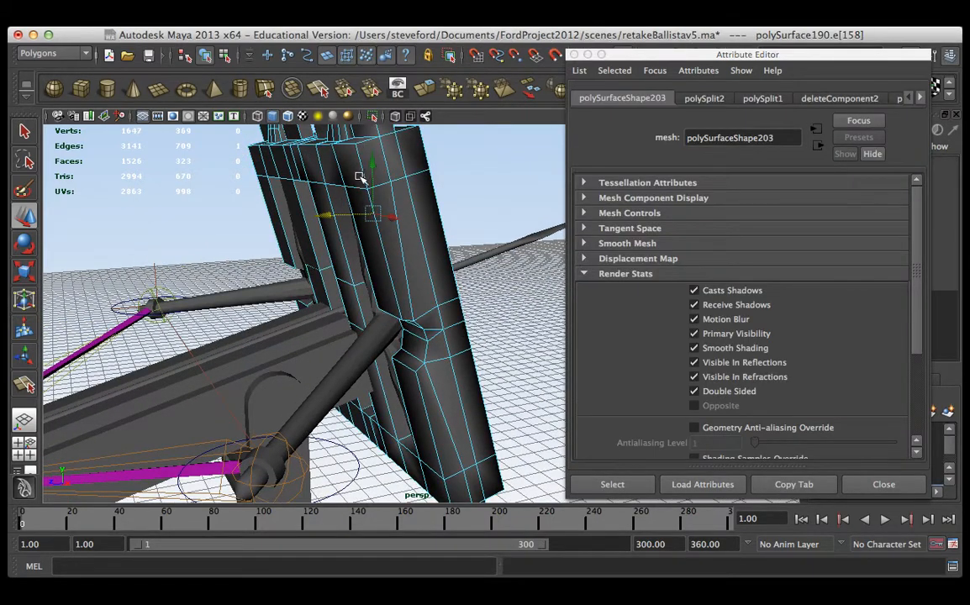
click(379, 224)
alt+drag(379, 224, 378, 198)
double_click(337, 202)
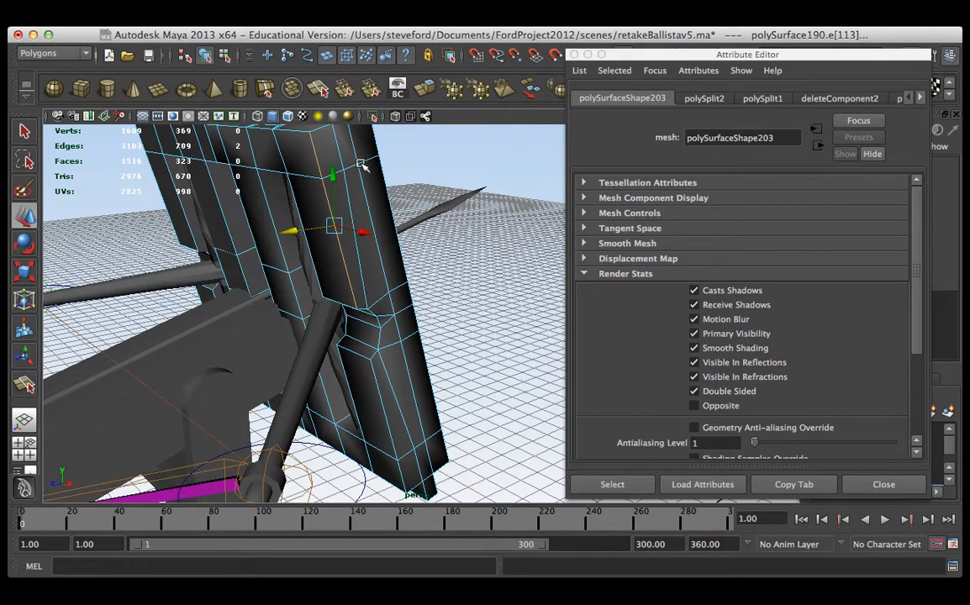
click(526, 19)
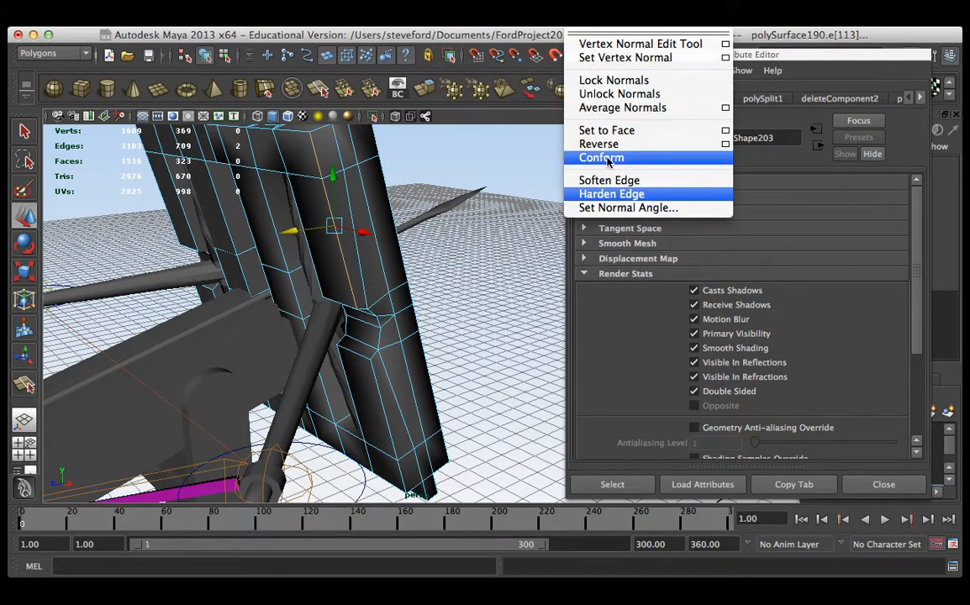
click(613, 192)
click(468, 316)
alt+drag(467, 316, 437, 294)
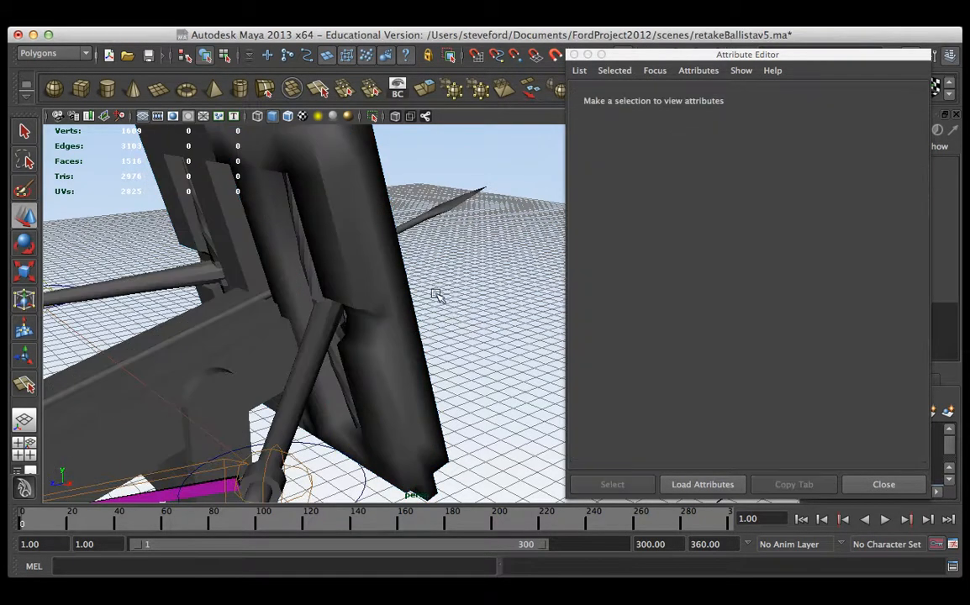
alt+drag(327, 182, 354, 280)
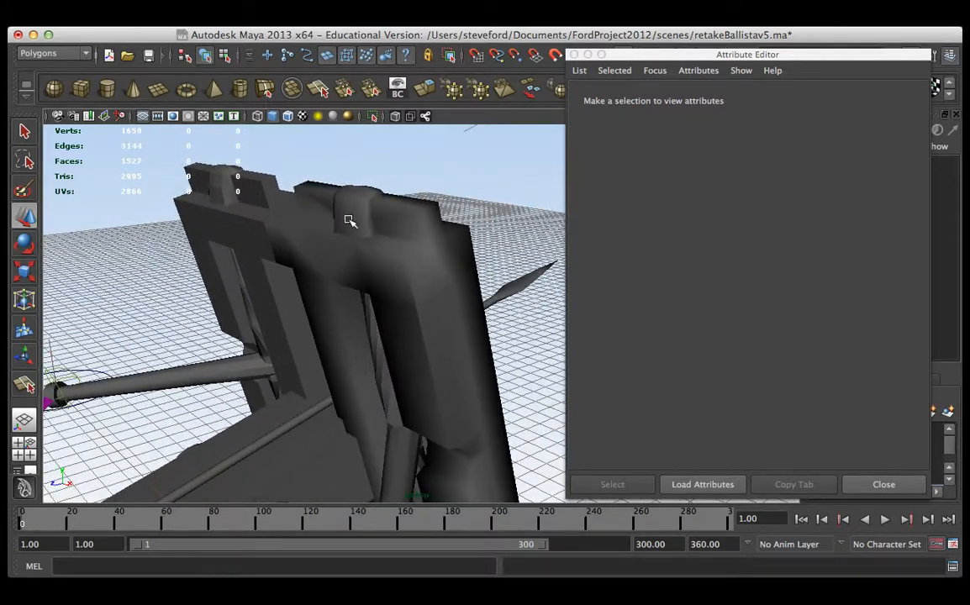
right_drag(310, 257, 310, 221)
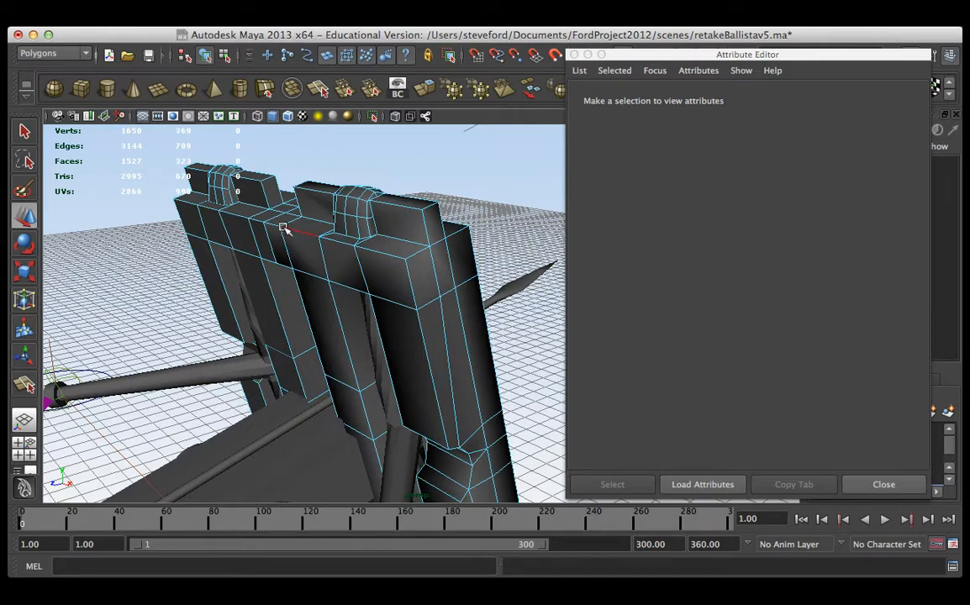
click(299, 237)
click(353, 243)
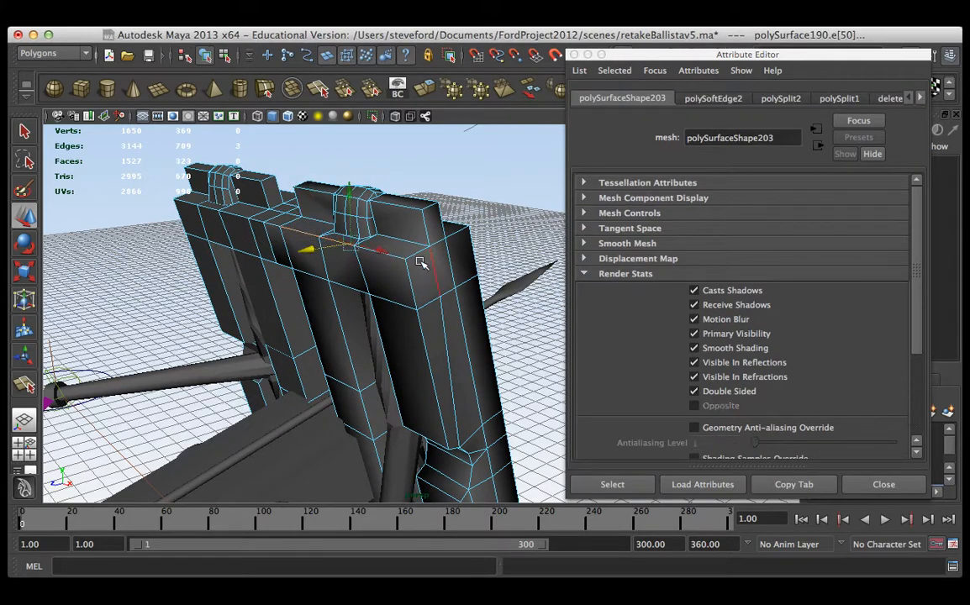
click(376, 269)
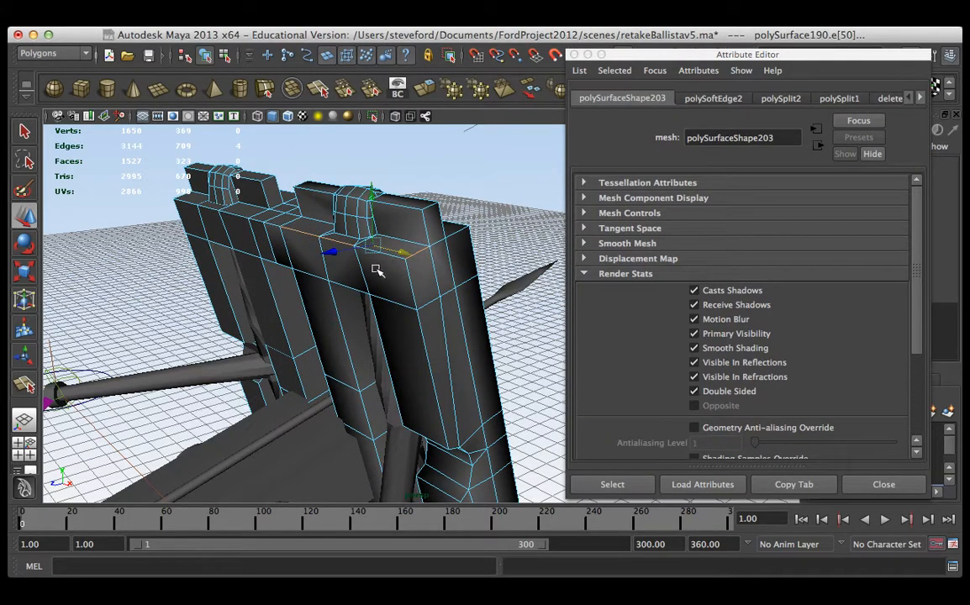
key(F8)
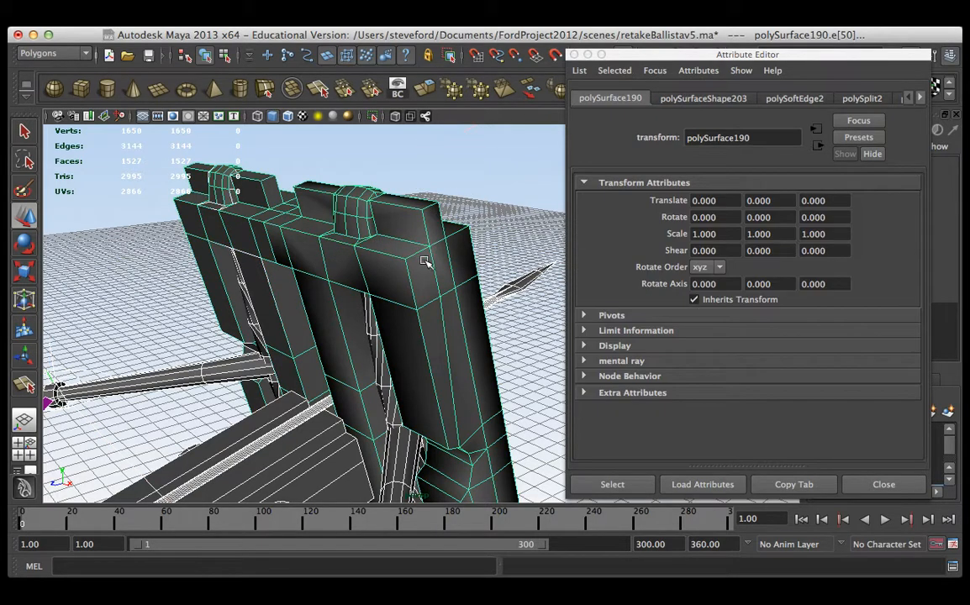
key(F8)
Step: Harden the long top edge at the outer end of the frame's upper crossbar
click(421, 256)
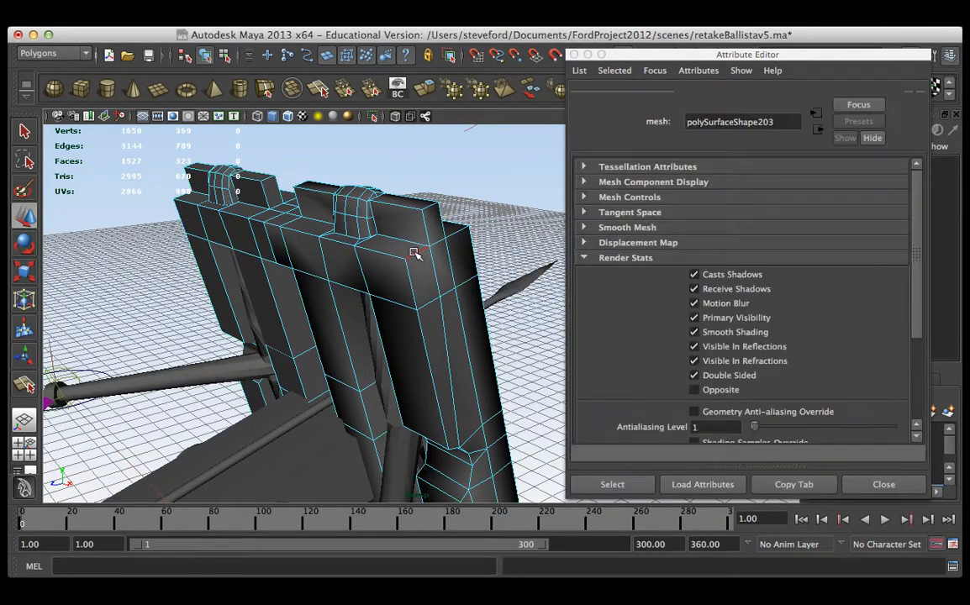
click(343, 245)
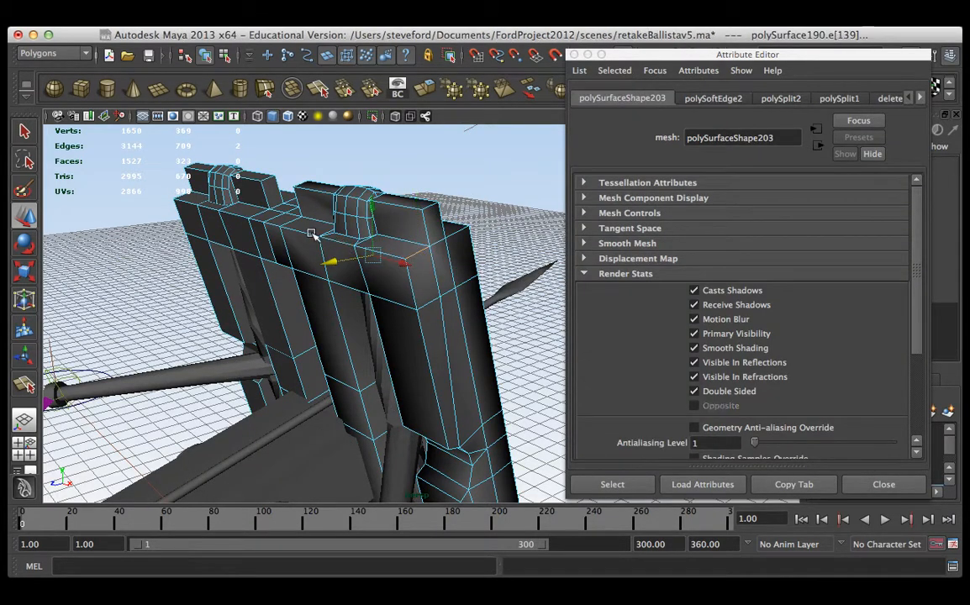
alt+drag(538, 211, 486, 220)
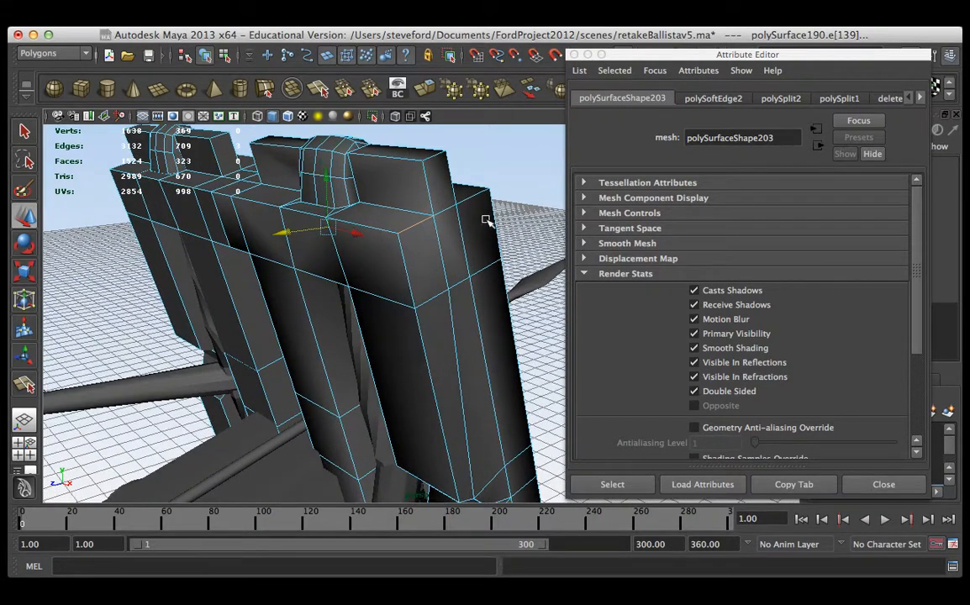
click(428, 210)
click(378, 227)
click(313, 221)
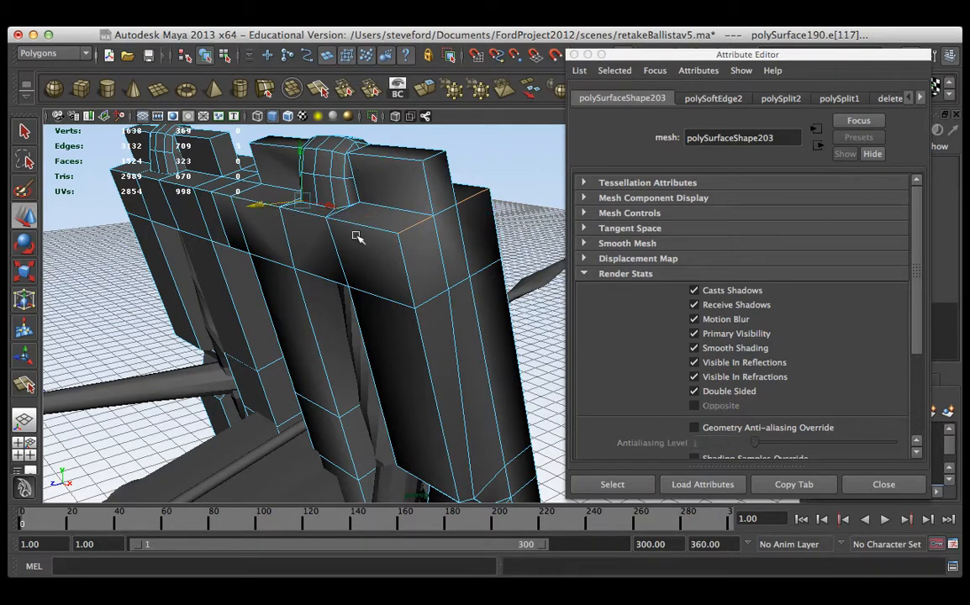
alt+drag(294, 212, 359, 220)
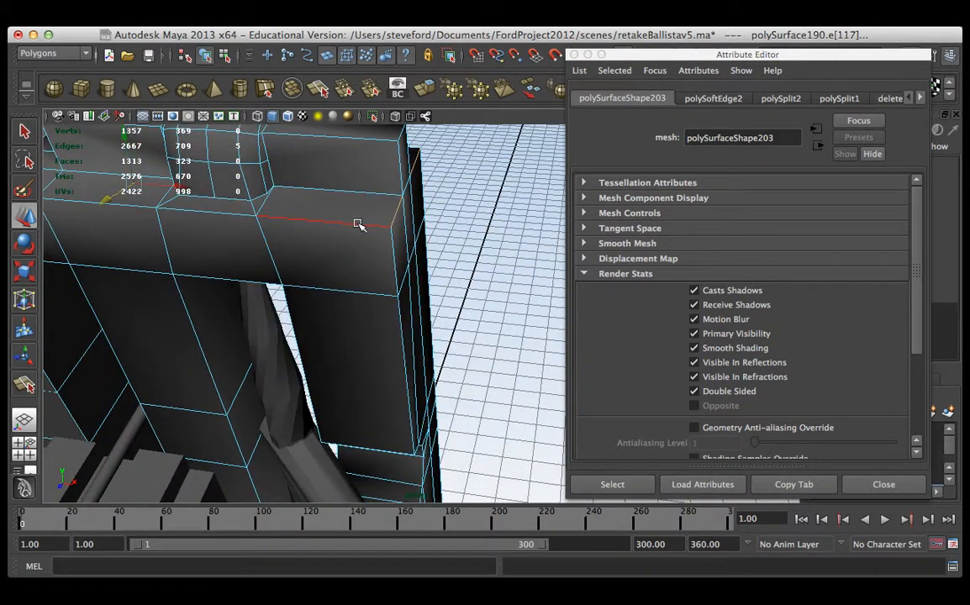
click(359, 224)
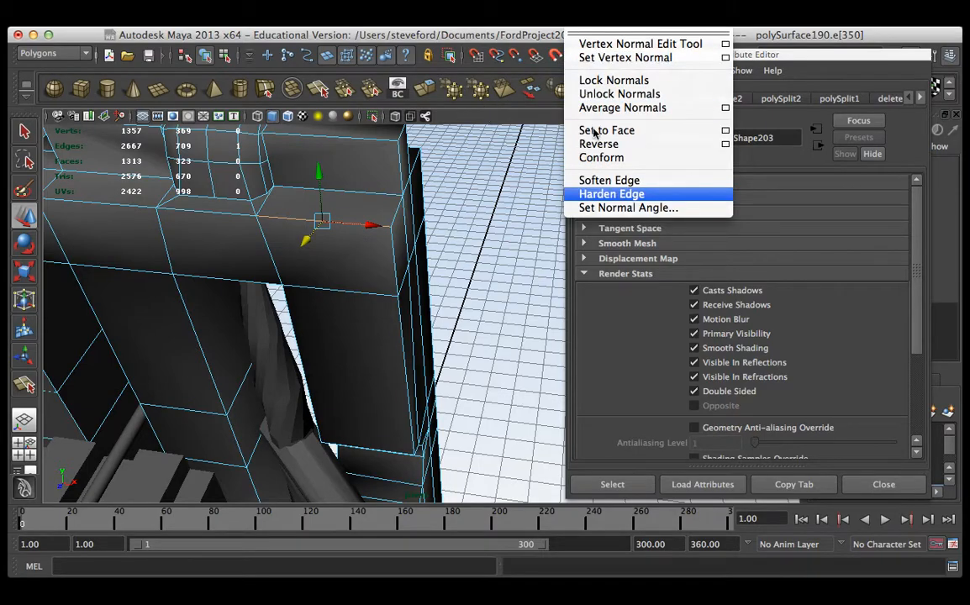
click(600, 196)
Step: Select the rounded bracket pCube6 on top of the stand's post and open the mesh Cleanup options for it
alt+drag(538, 235, 437, 371)
click(420, 349)
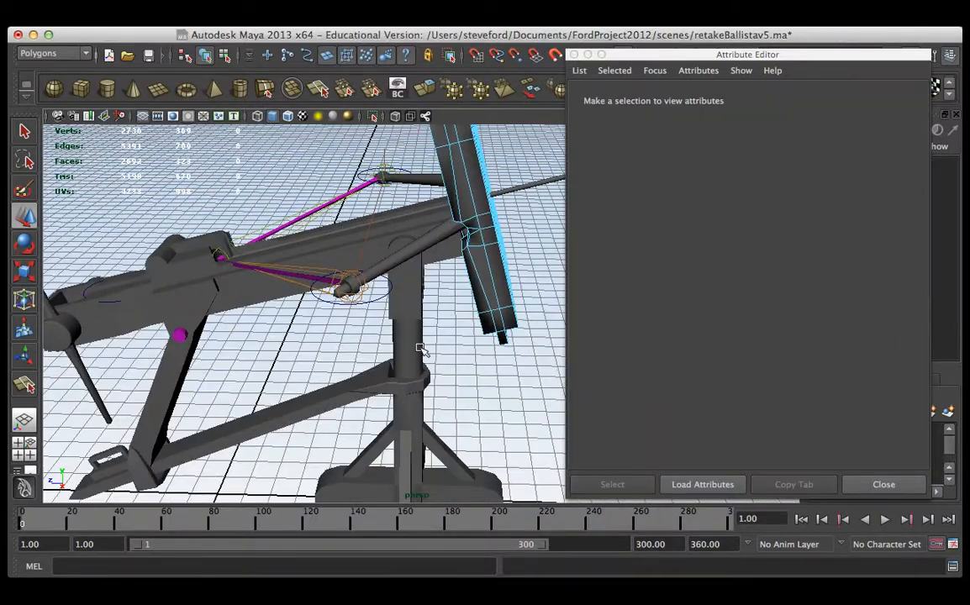
click(420, 325)
click(405, 277)
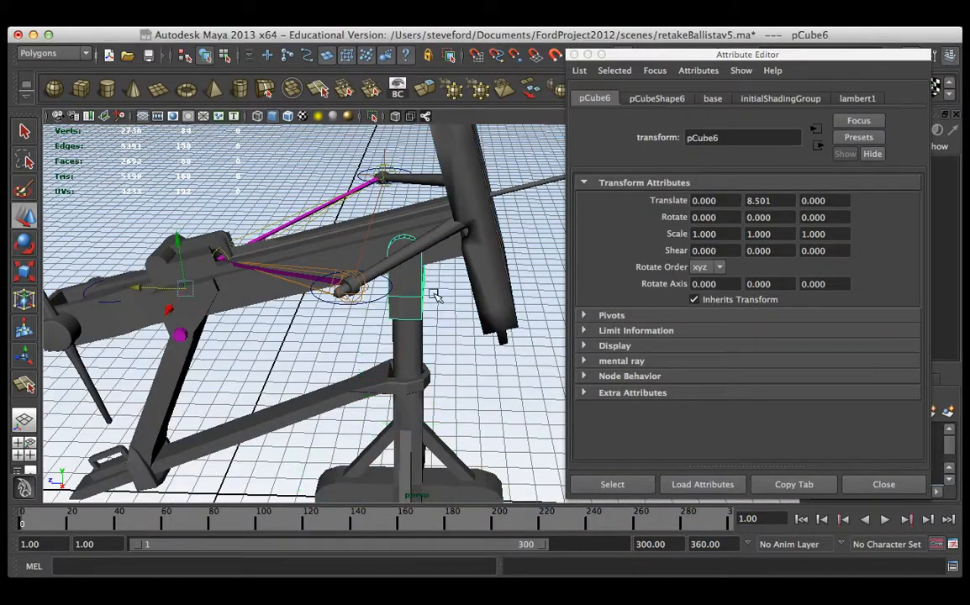
click(445, 17)
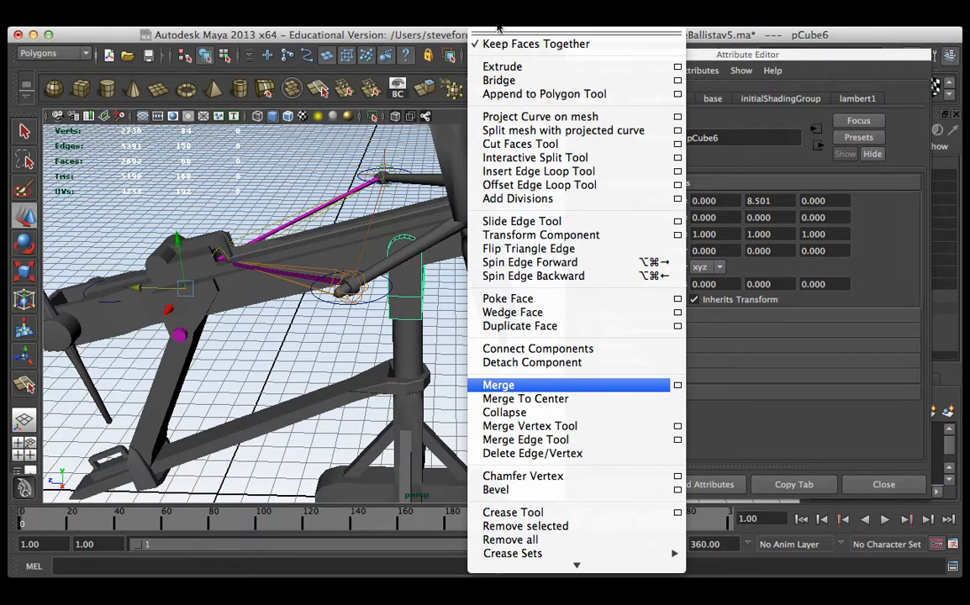
mouse_move(446, 16)
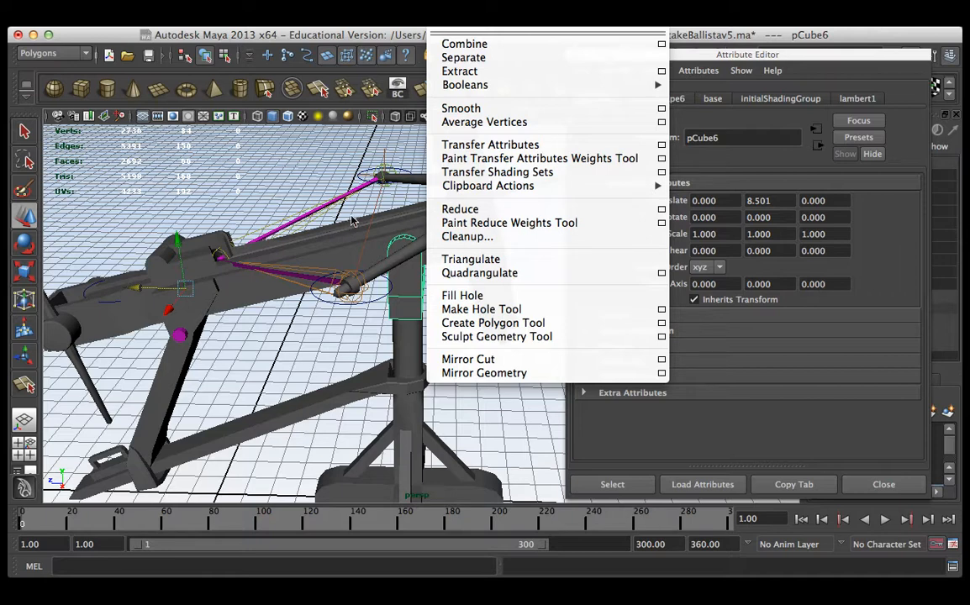
click(476, 248)
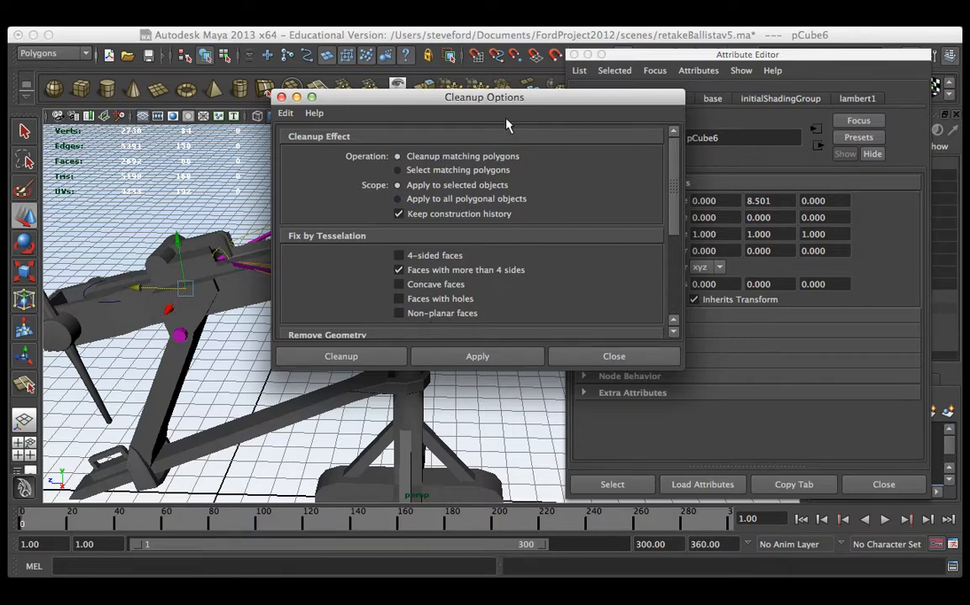
drag(521, 105, 766, 90)
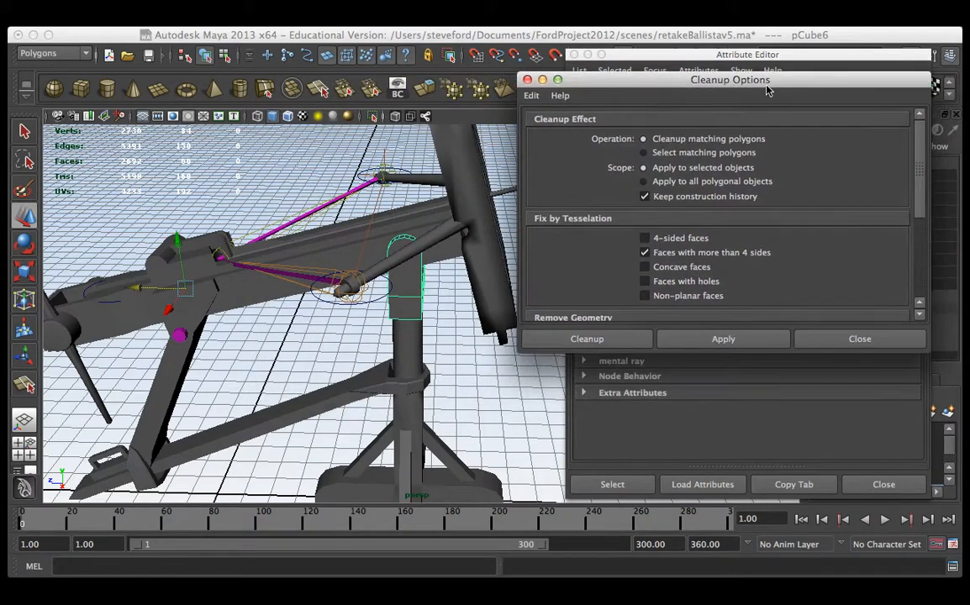
Step: Try cleaning up the bracket's faces with more than 4 sides, inspect the tessellated rounded side, and undo the cleanup
click(701, 341)
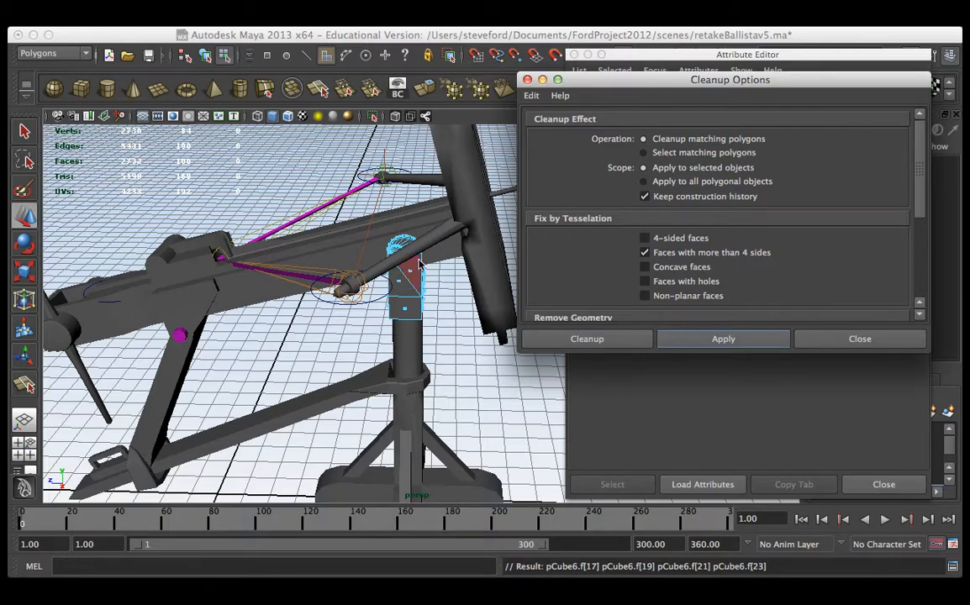
alt+drag(389, 314, 392, 391)
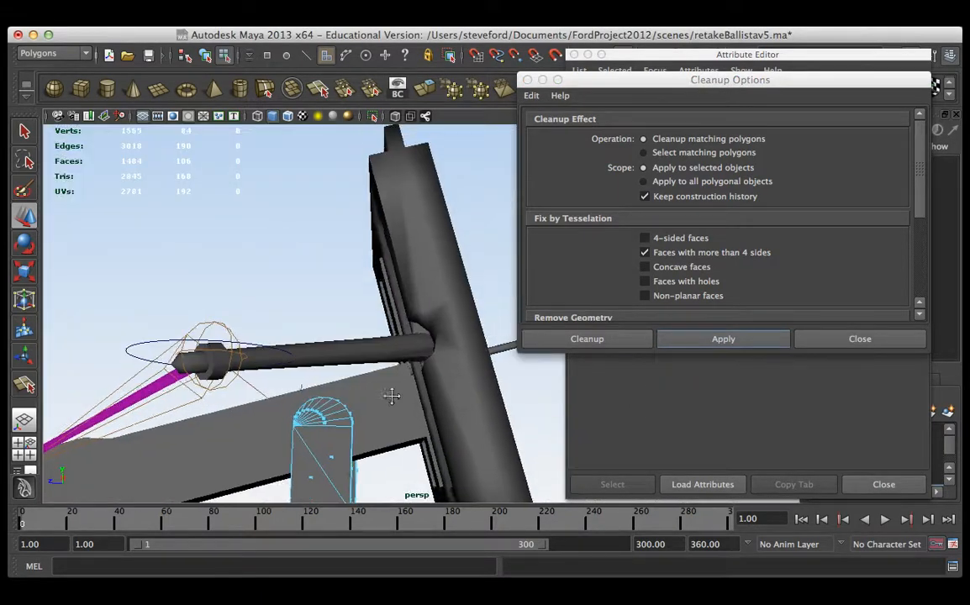
alt+right_drag(392, 392, 550, 405)
alt+drag(324, 341, 461, 359)
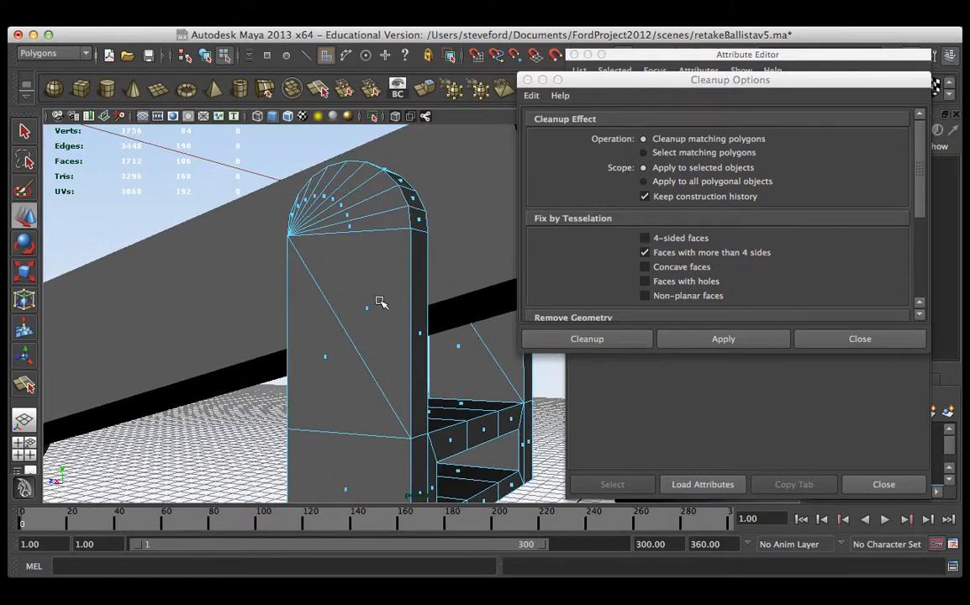
alt+drag(379, 302, 430, 297)
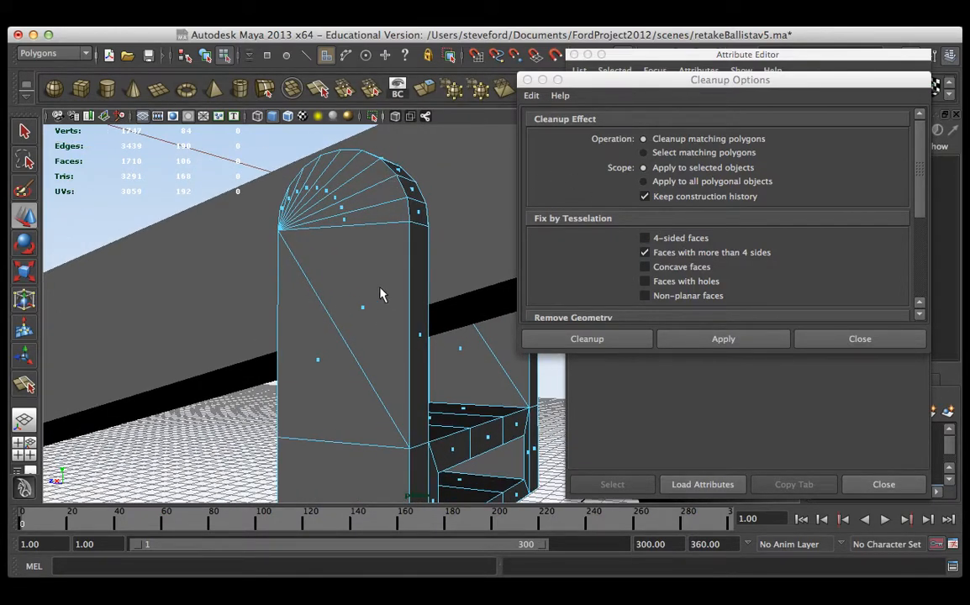
alt+drag(380, 293, 358, 302)
key(z)
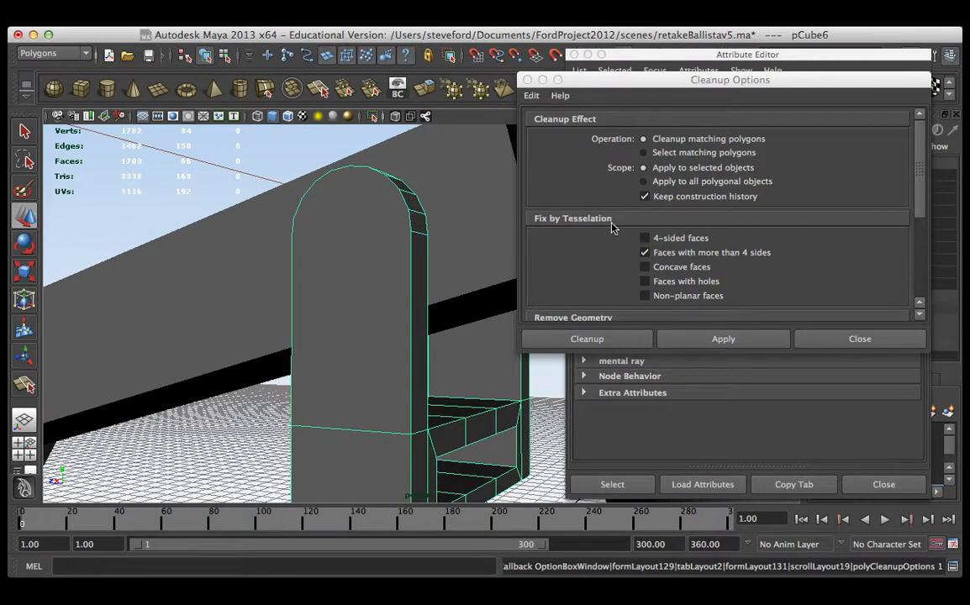
Step: Switch the cleanup operation to Select matching polygons and select the bracket's faces with more than 4 sides
click(665, 155)
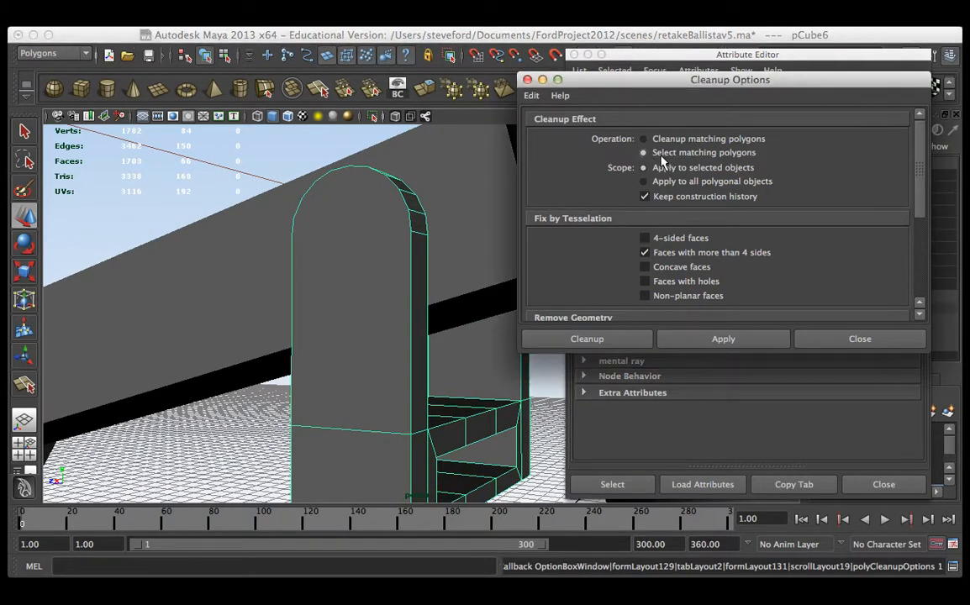
click(697, 341)
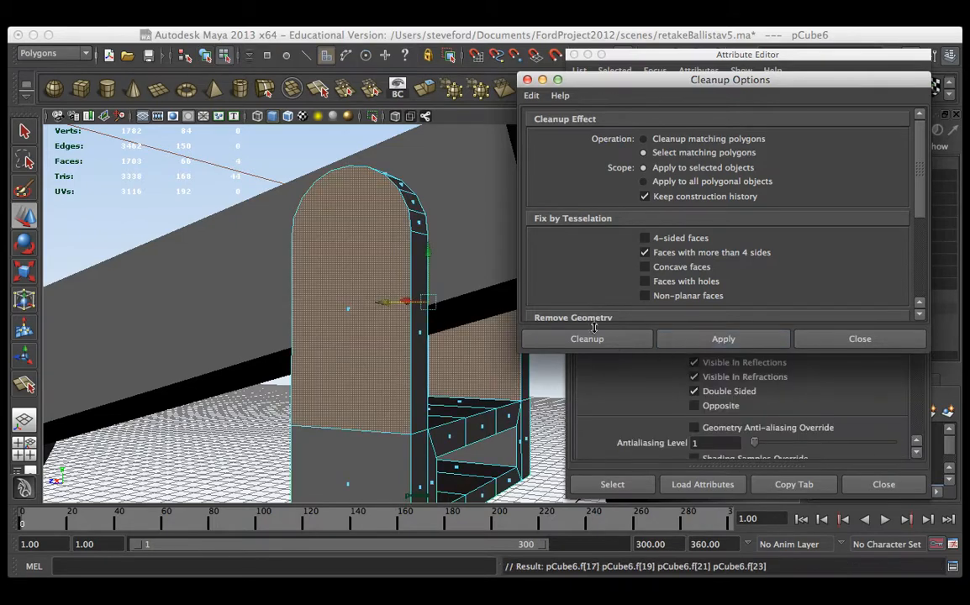
alt+drag(403, 269, 372, 287)
key(f)
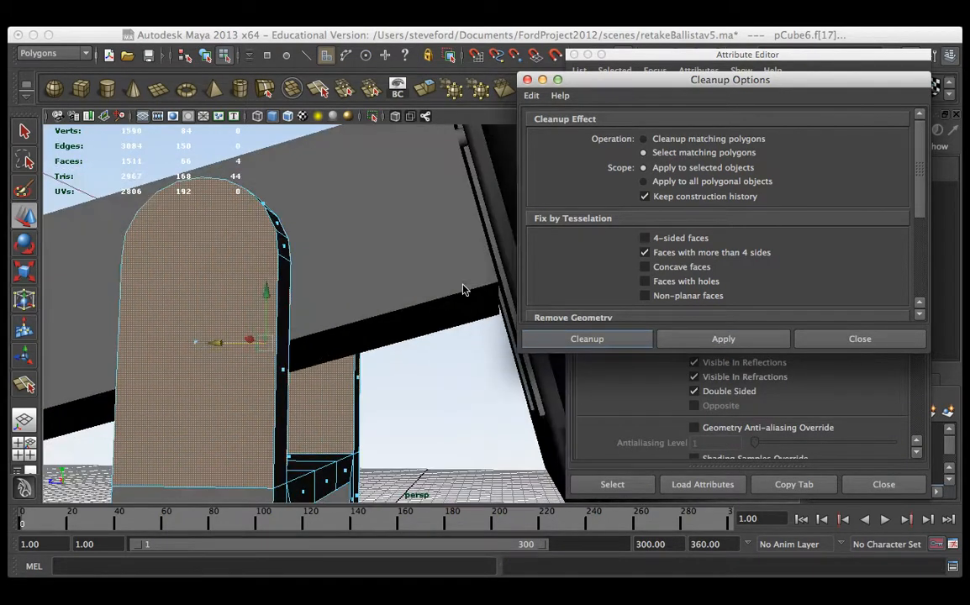
Step: Split the bracket's large rounded side face with an edge joining opposite vertices where its arc begins
alt+drag(463, 287, 374, 252)
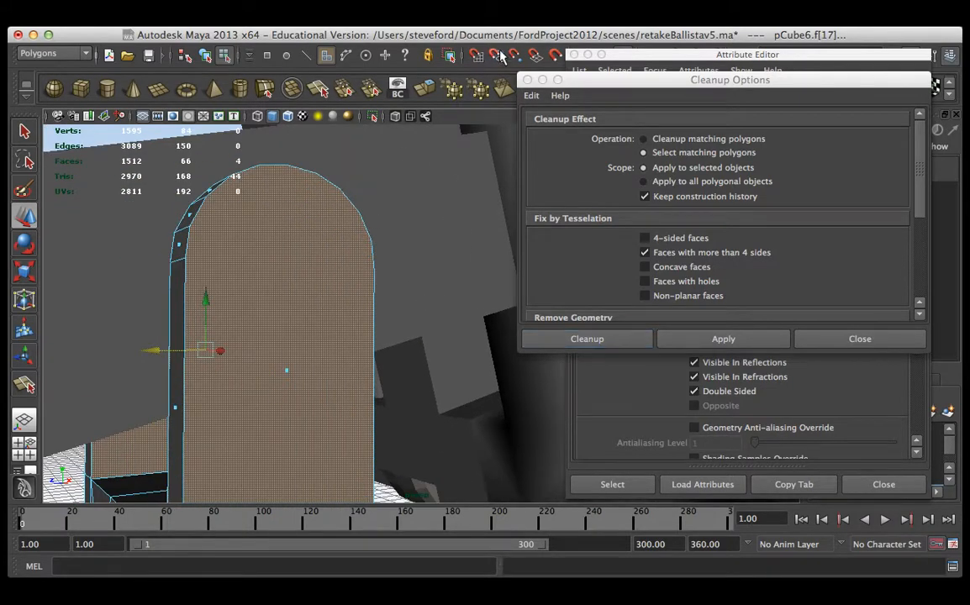
click(319, 89)
click(186, 257)
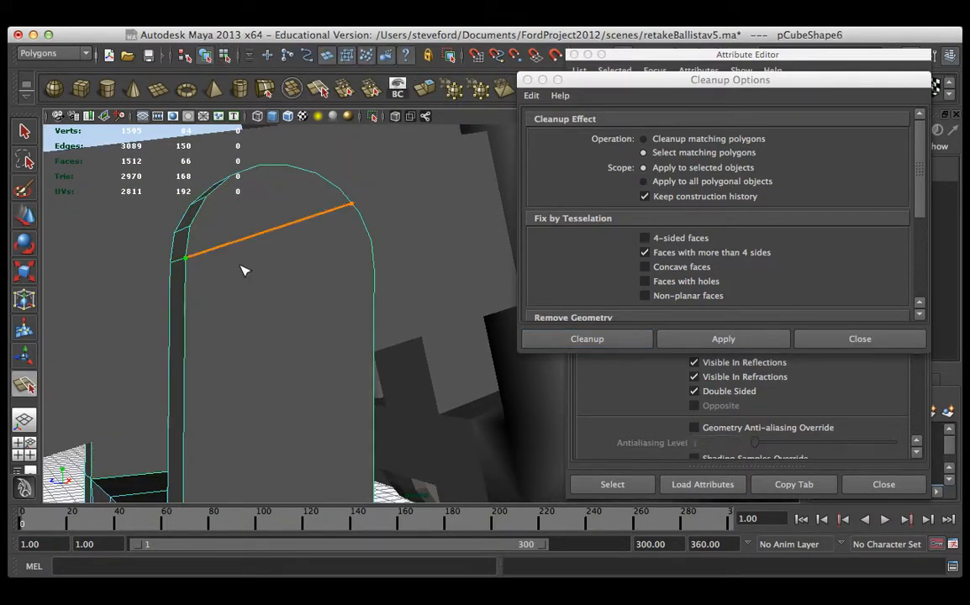
click(376, 270)
key(Return)
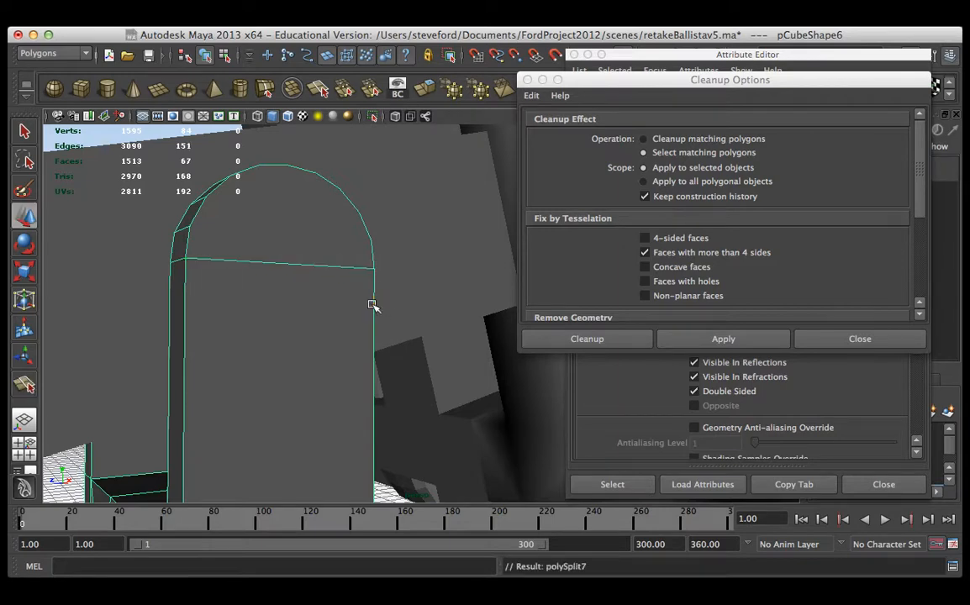
Step: Split the remaining arched face with two more edges, joining the next two pairs of opposite vertices up the arc
click(193, 227)
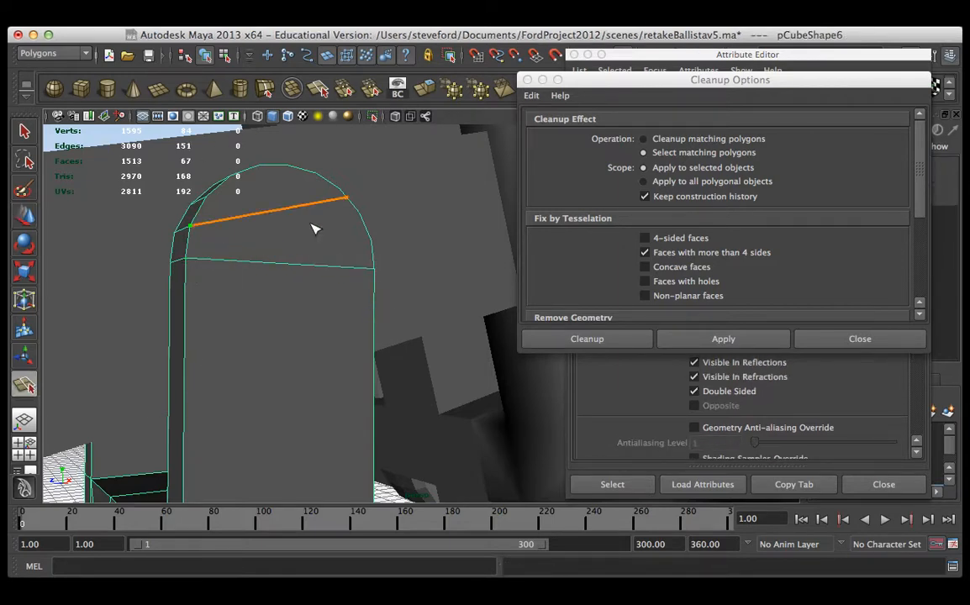
click(370, 242)
key(Return)
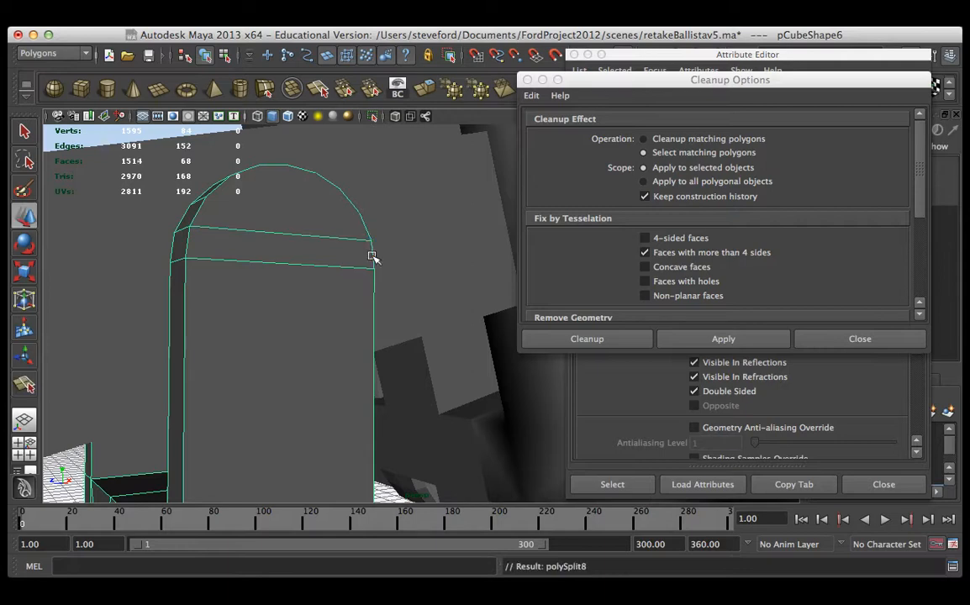
click(206, 197)
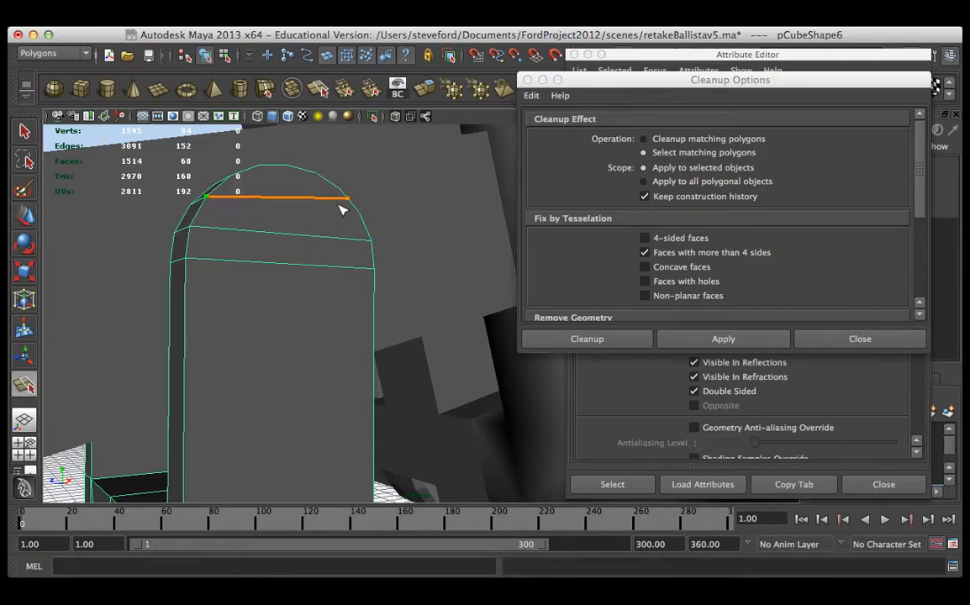
key(Return)
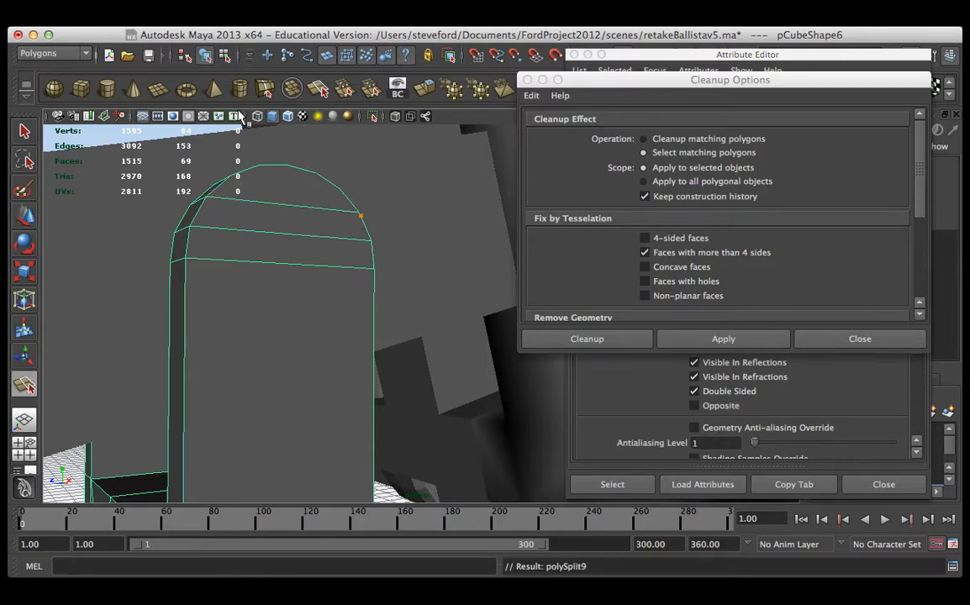
click(233, 178)
alt+drag(249, 174, 210, 195)
click(210, 195)
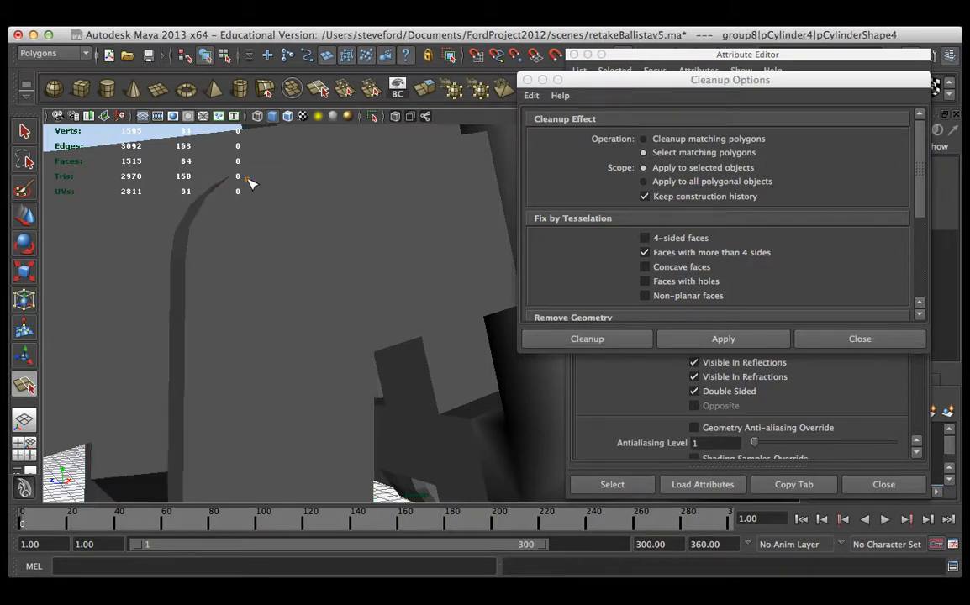
alt+drag(264, 211, 278, 243)
key(e)
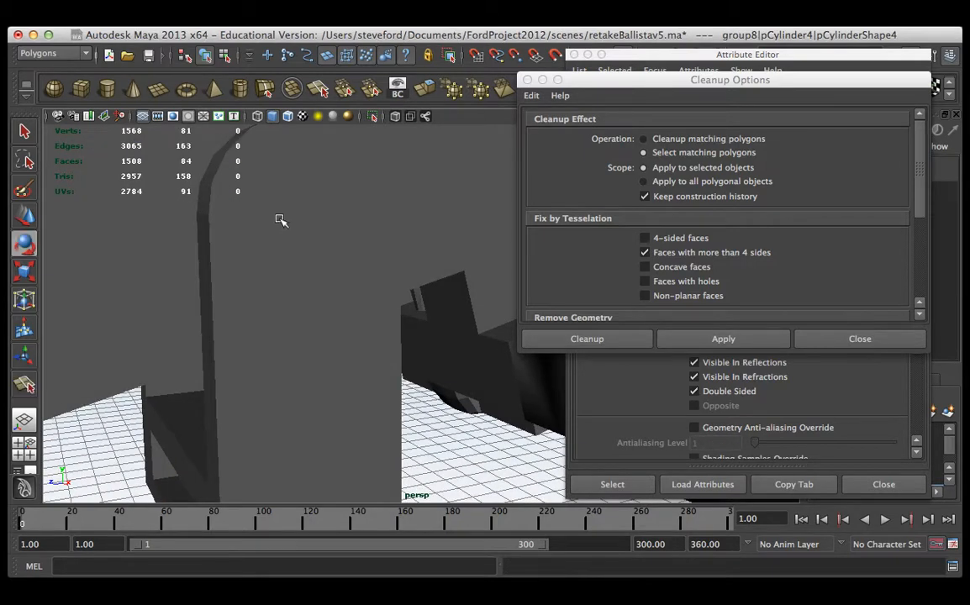
click(244, 258)
scroll(268, 238, down, 5)
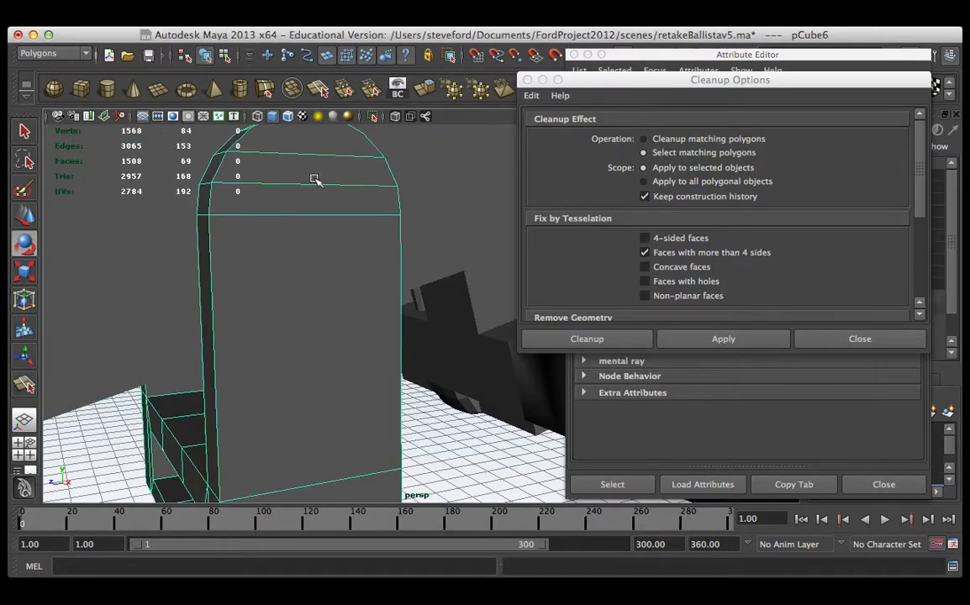
Step: Split the bracket's arched face again by joining the fourth pair of opposite vertices up the arc, undoing any misplaced cut
alt+drag(313, 264, 294, 201)
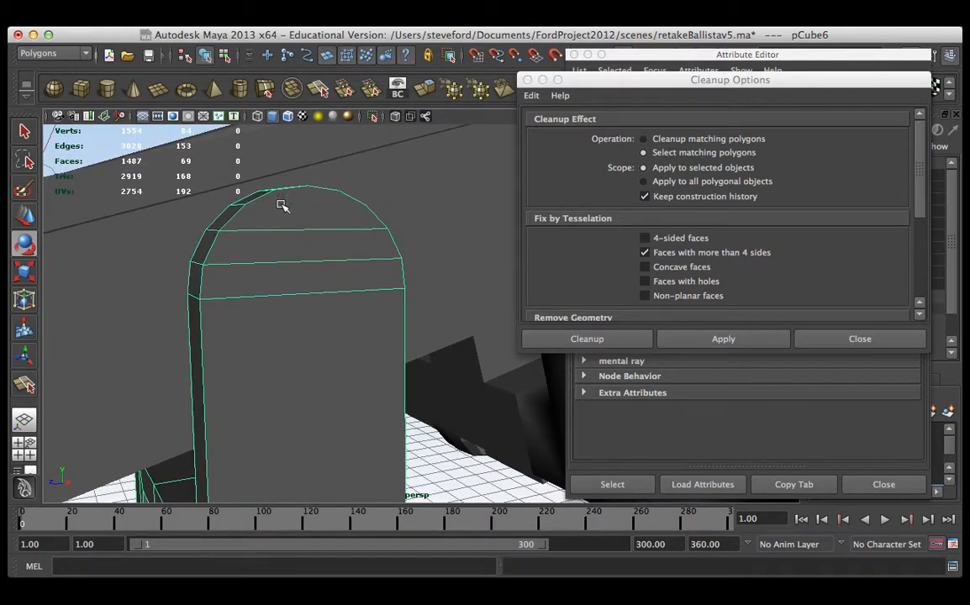
key(y)
click(244, 204)
click(337, 225)
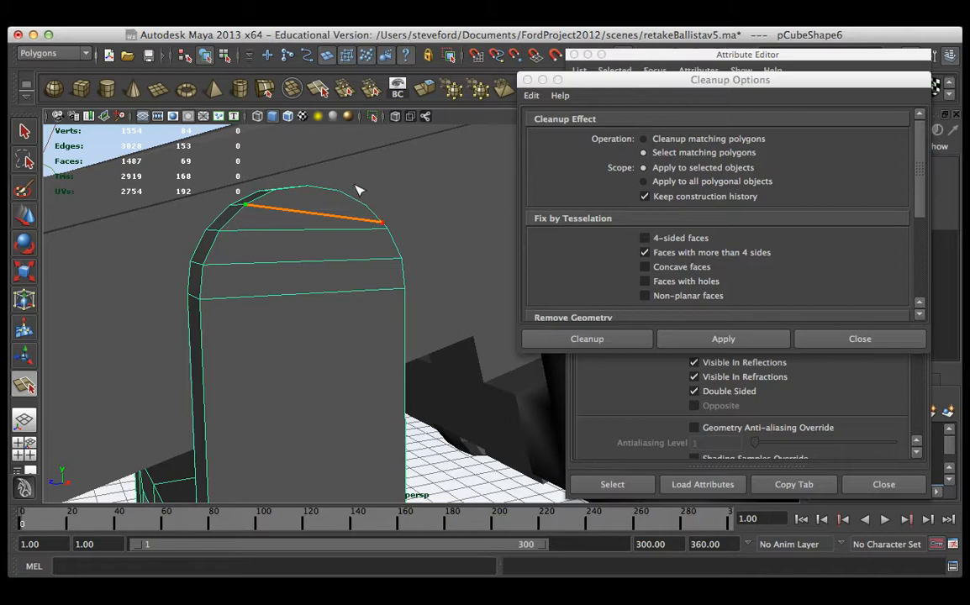
key(Return)
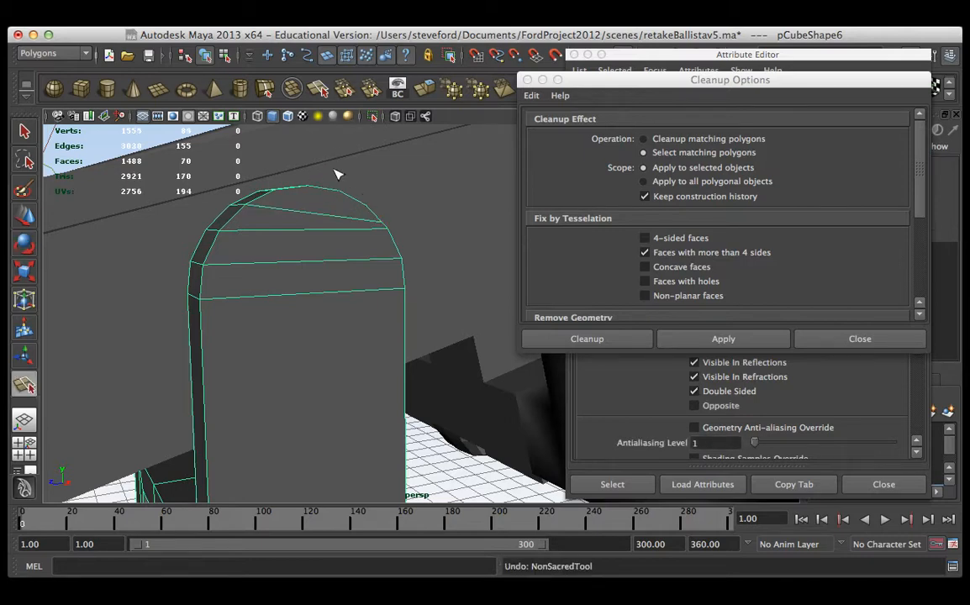
key(z)
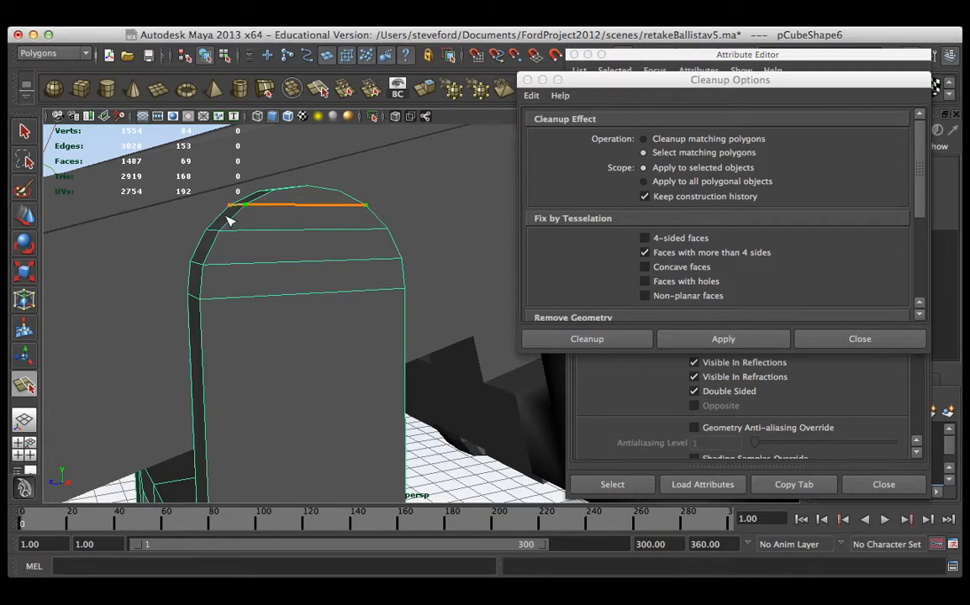
key(e)
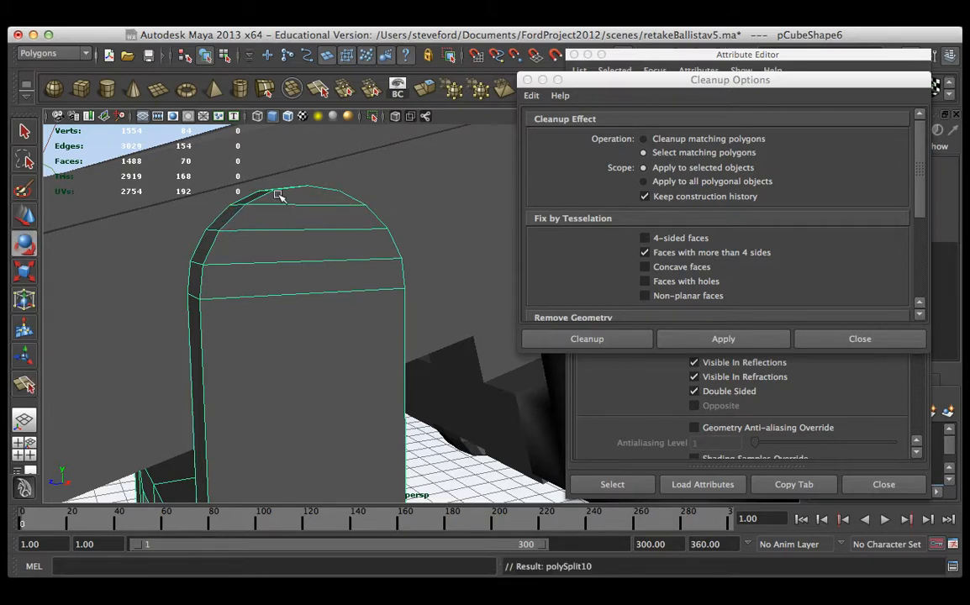
Step: Split the small face at the crown of the bracket's arch by joining its last pair of opposite vertices
scroll(335, 289, up, 5)
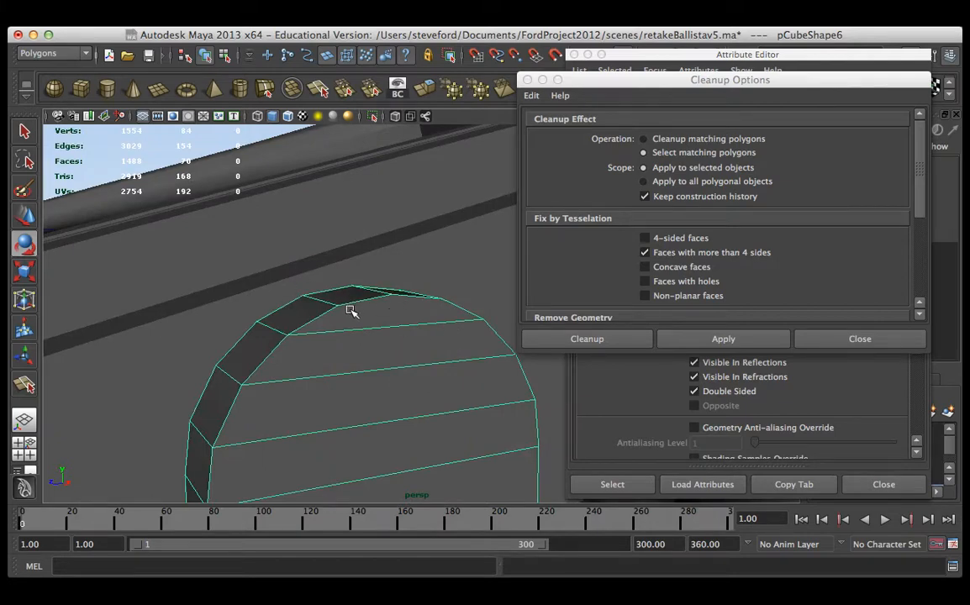
key(y)
click(337, 306)
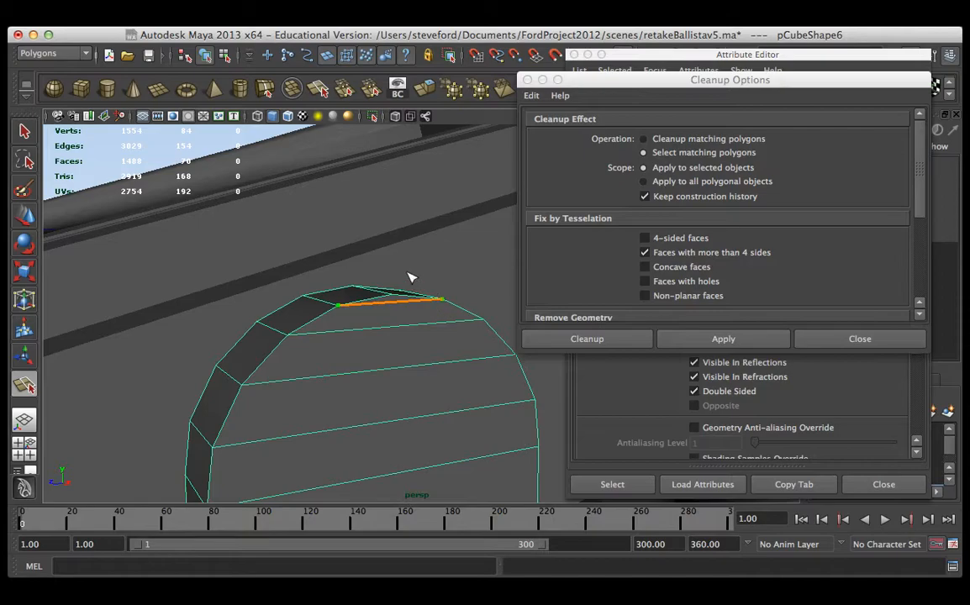
key(Return)
scroll(405, 275, down, 10)
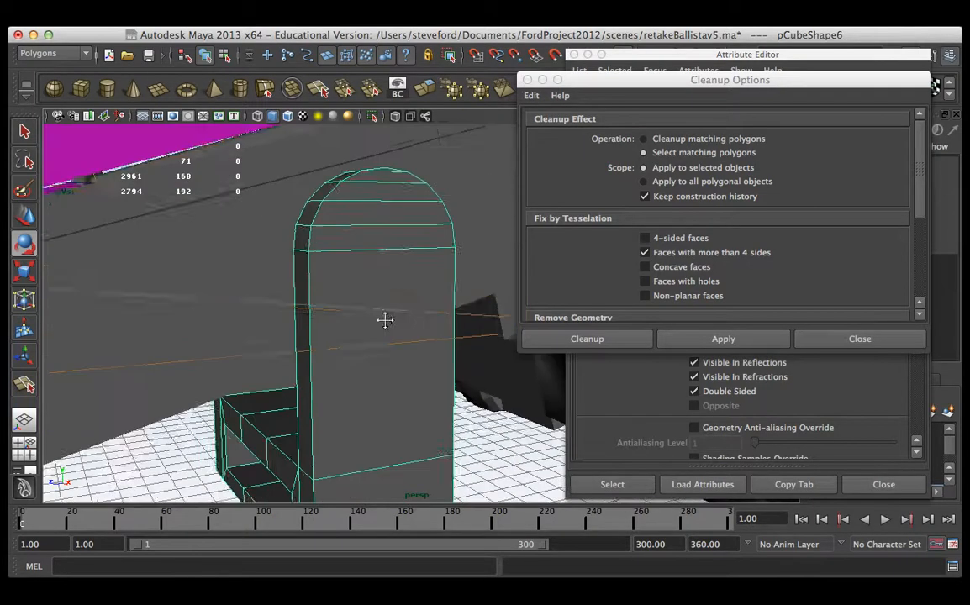
Step: Select the latch part polySurface2 and split one side plate's end face from its inner end corner to its outer-edge vertex
alt+drag(400, 252, 400, 280)
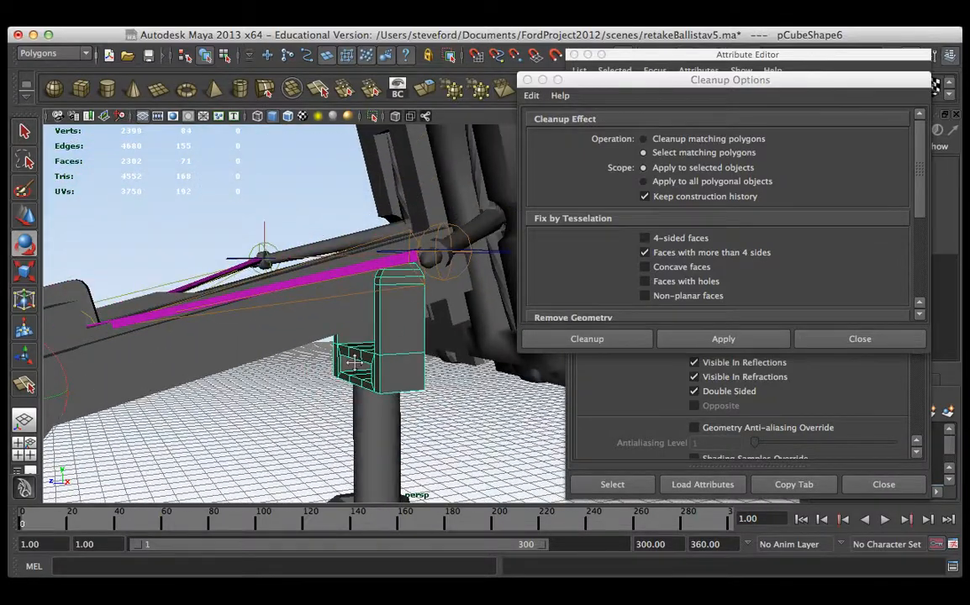
alt+middle_drag(400, 280, 367, 271)
alt+drag(368, 271, 370, 313)
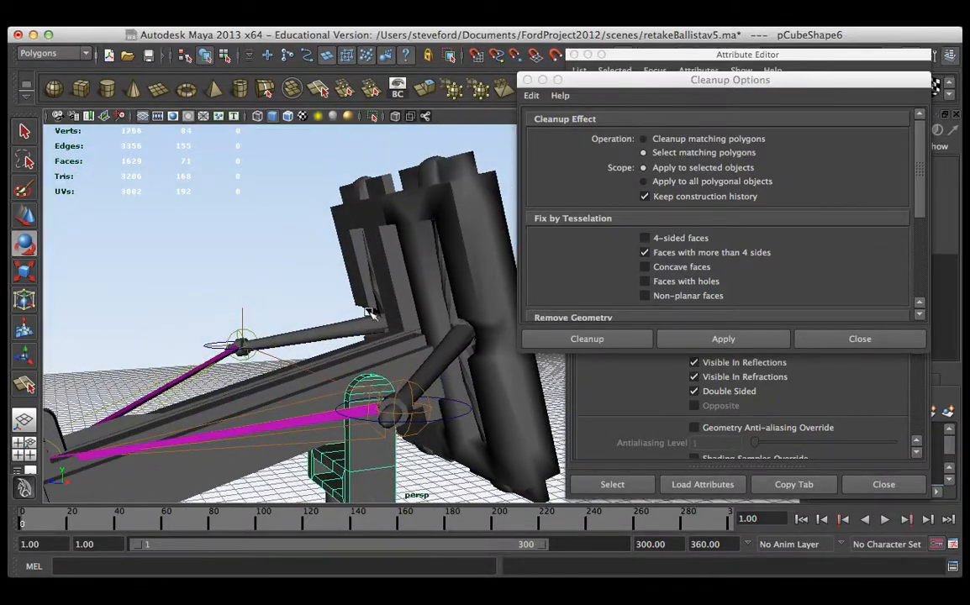
click(296, 388)
alt+drag(299, 422, 385, 269)
click(232, 357)
alt+drag(232, 357, 361, 256)
right_drag(353, 269, 357, 244)
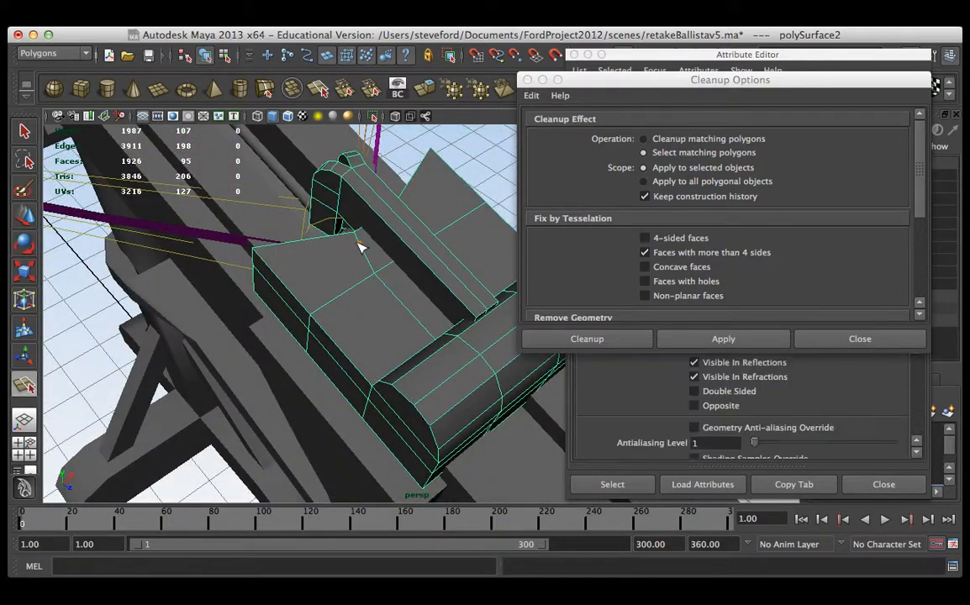
click(321, 290)
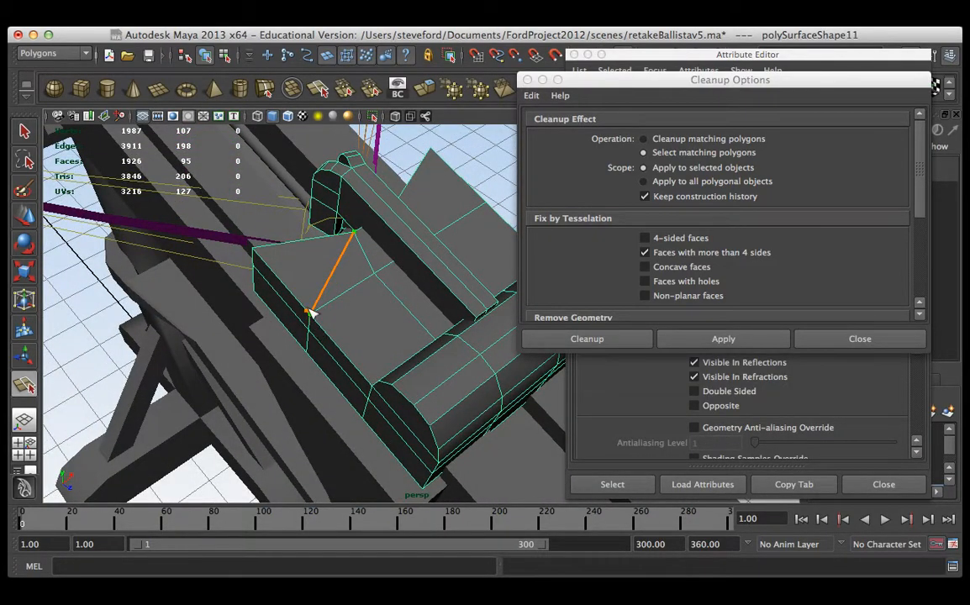
key(Return)
Step: Split the opposite side plate's end face in the same way, from its inner end corner to its outer-edge vertex
alt+drag(423, 296, 346, 267)
key(y)
click(347, 268)
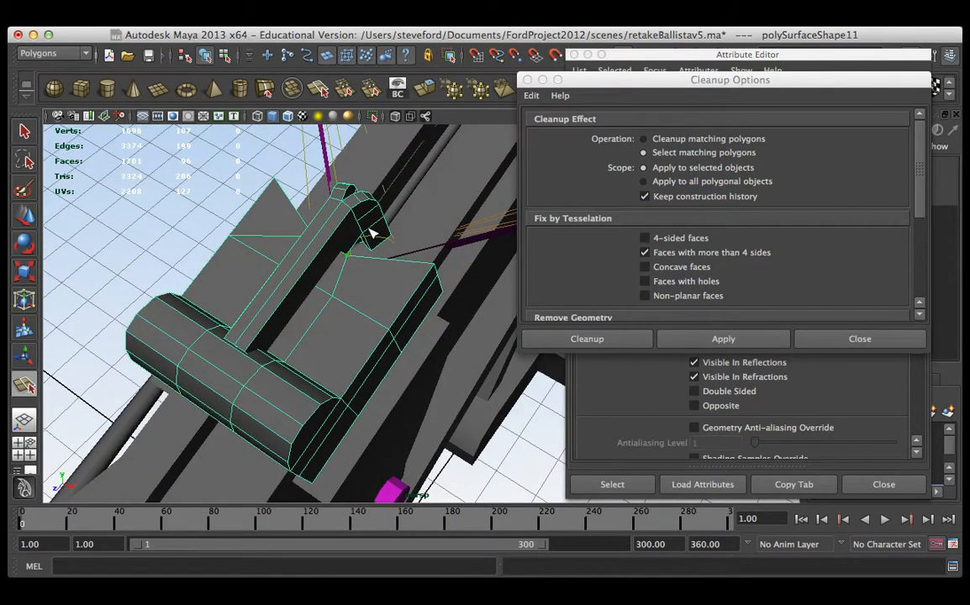
key(Return)
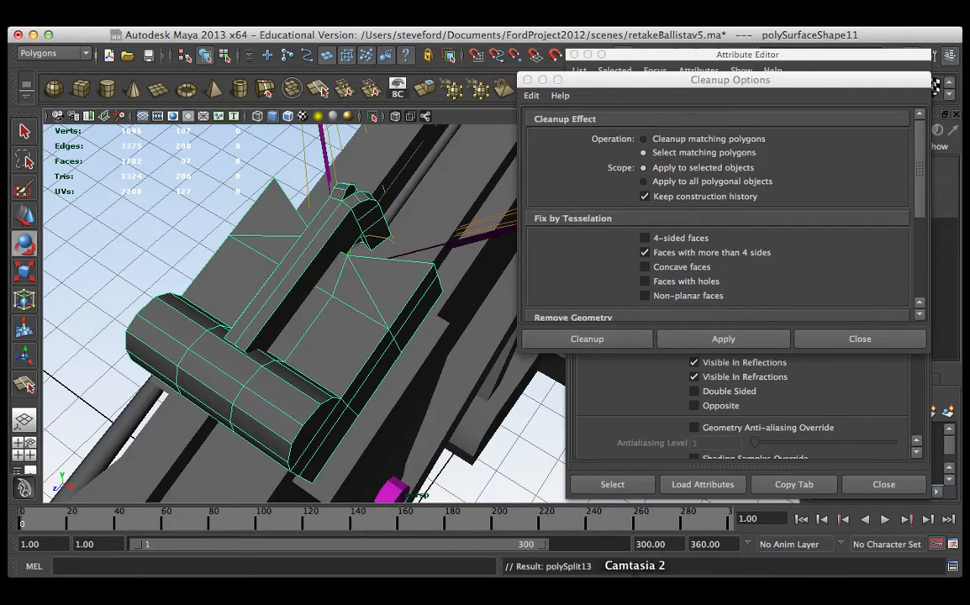
click(590, 363)
click(669, 3)
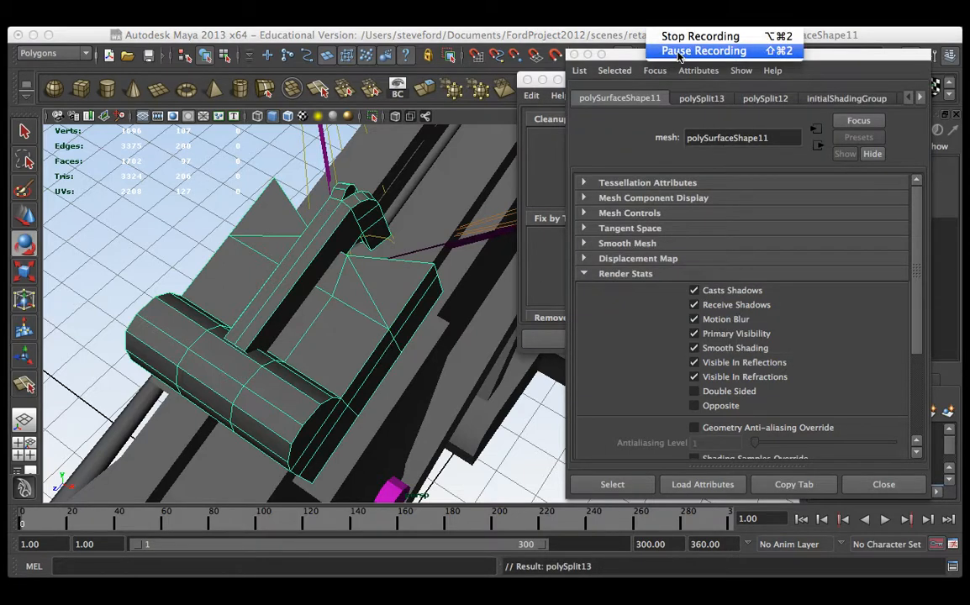
click(668, 30)
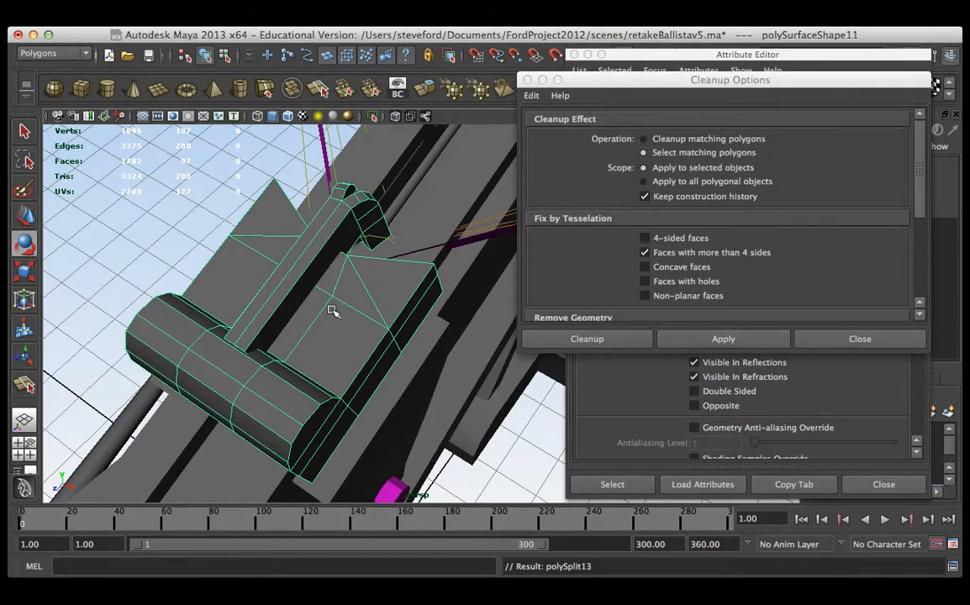
Step: Delete the two lengthwise edge segments on one of the latch's side plates, alongside the central arm
scroll(333, 311, up, 5)
alt+drag(319, 327, 340, 301)
right_drag(291, 292, 293, 254)
click(290, 299)
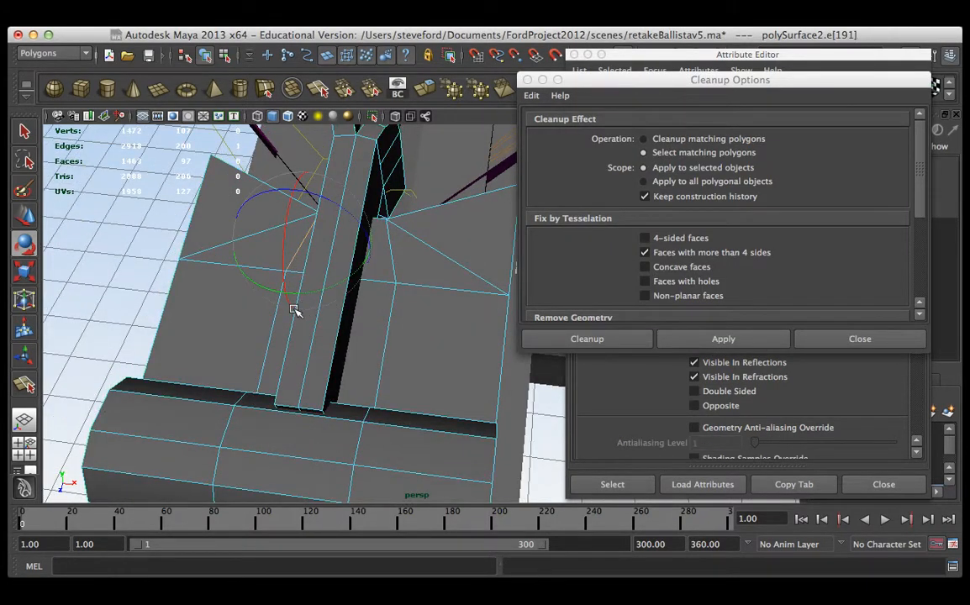
click(294, 310)
click(276, 319)
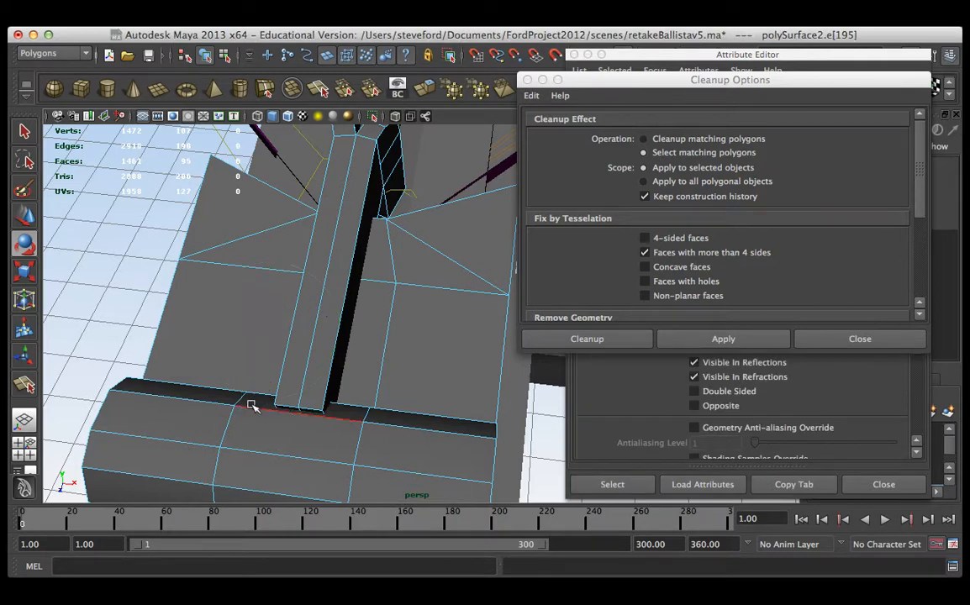
Step: Try selecting the edge loop around the latch's cylinder that continued from the deleted plate edges
click(239, 400)
click(231, 423)
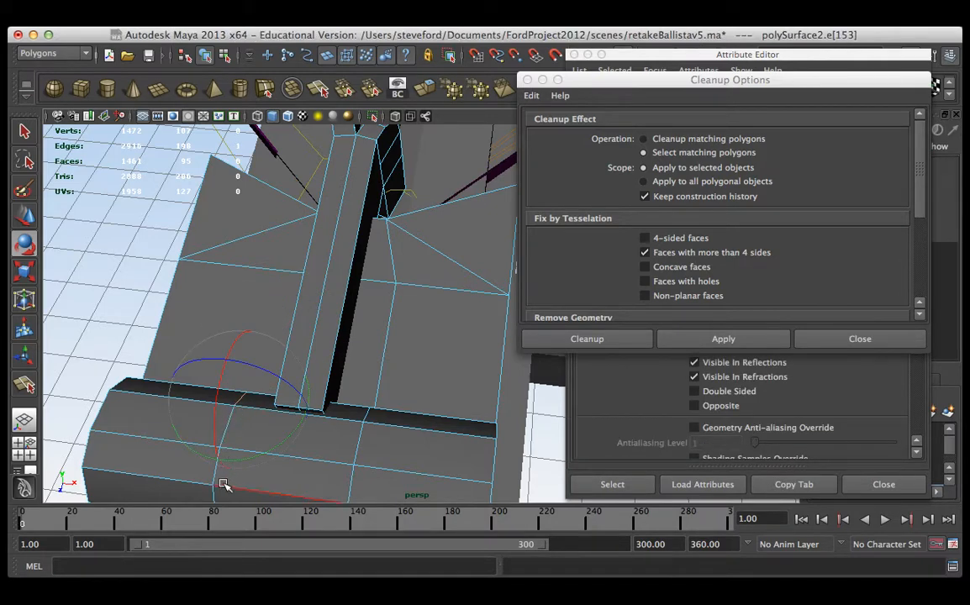
key(w)
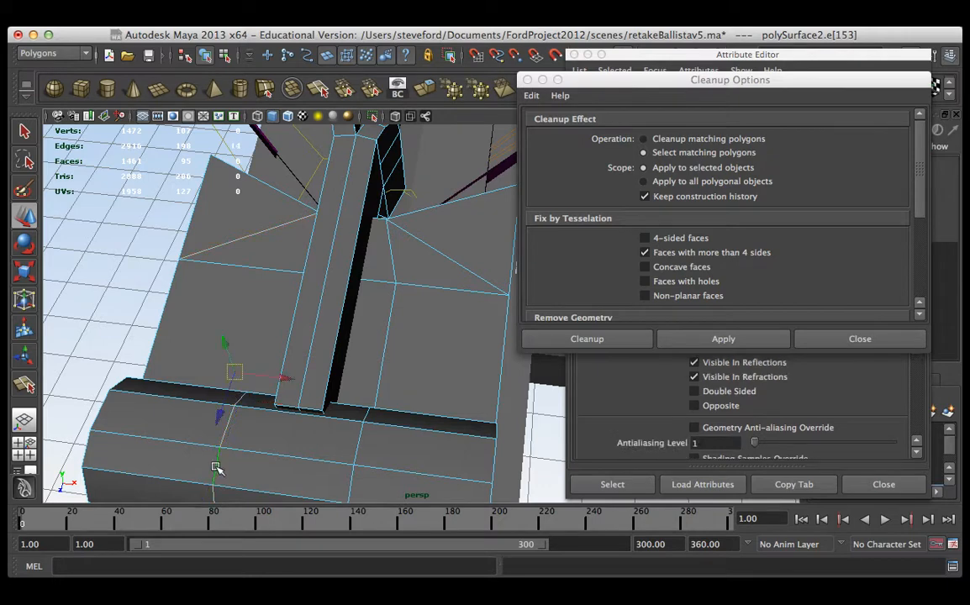
double_click(227, 423)
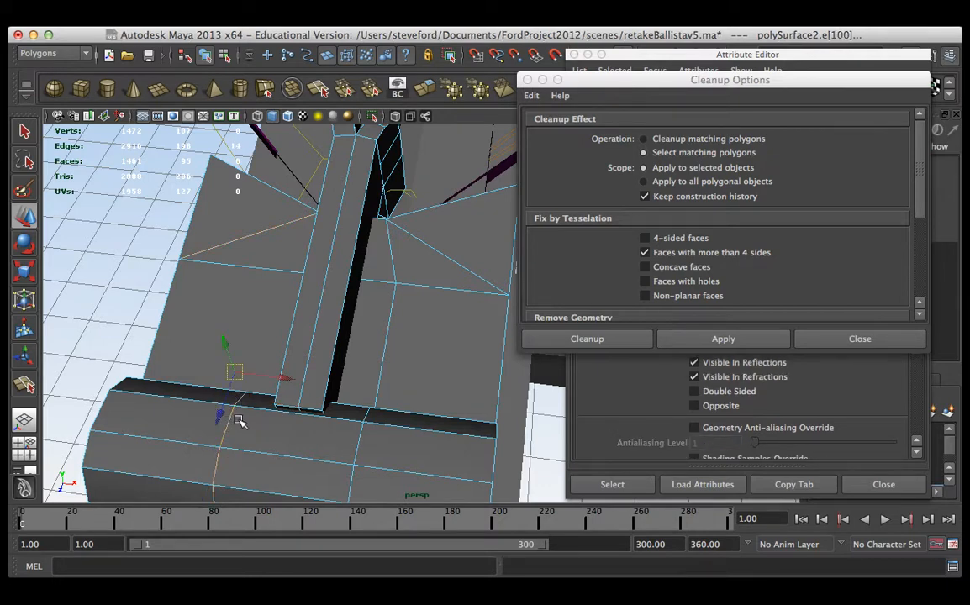
Step: Delete the lower lengthwise edge segment on the latch's other side plate, next to the cylinder
click(384, 354)
click(383, 384)
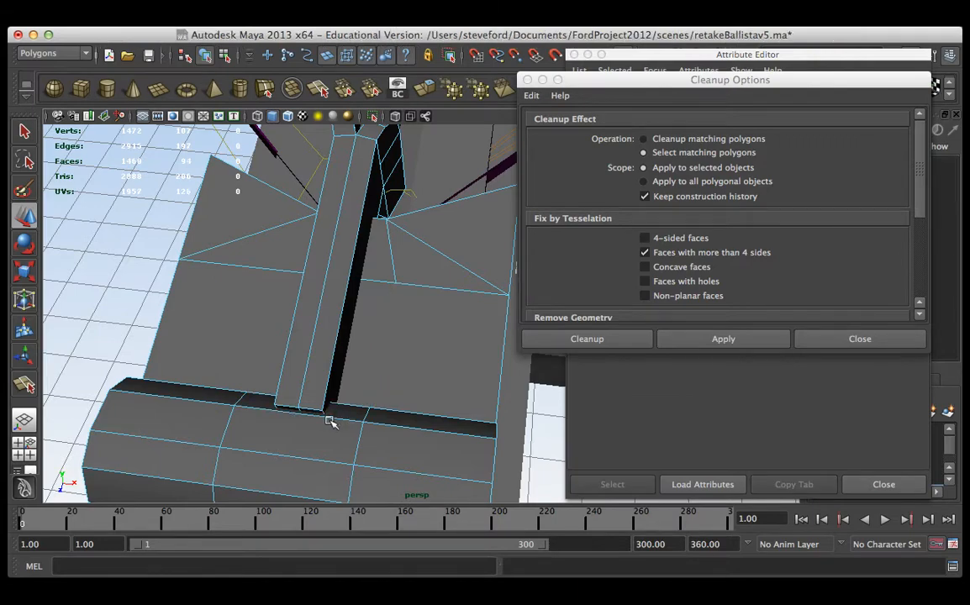
Step: Delete the lower segments of one crosswise edge loop on the latch's cylinder, up to its front face
alt+drag(299, 389, 294, 432)
click(294, 431)
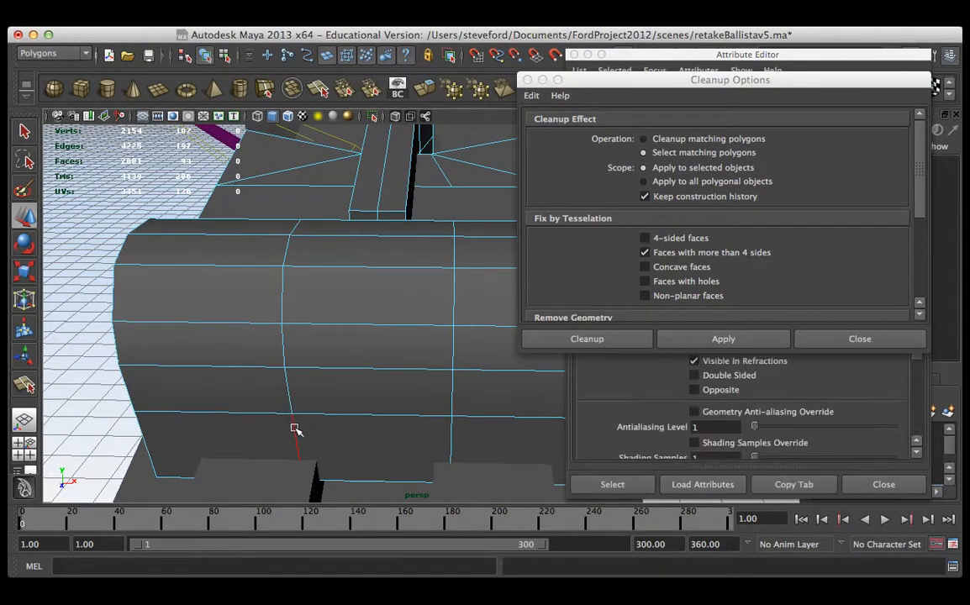
click(425, 433)
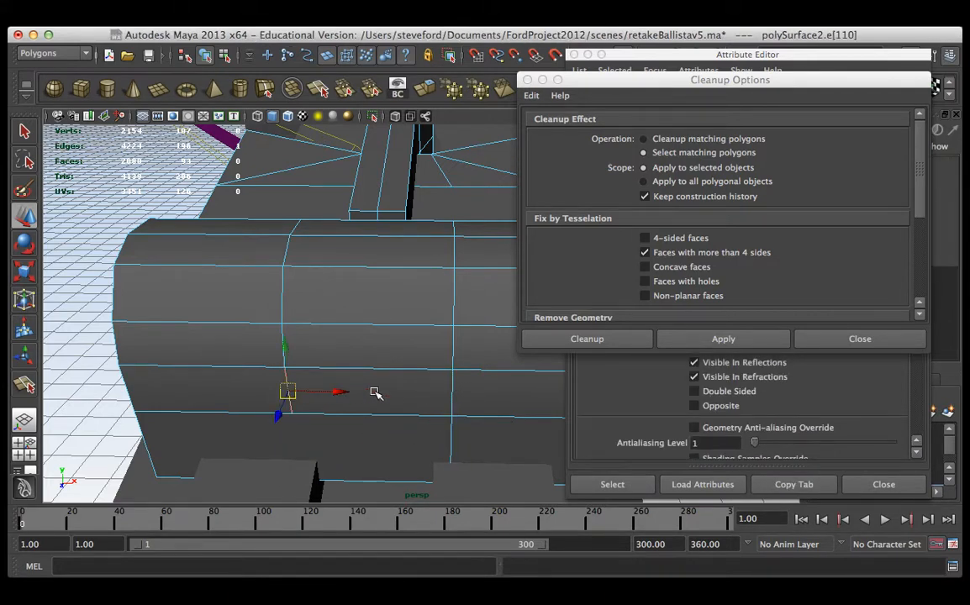
click(444, 396)
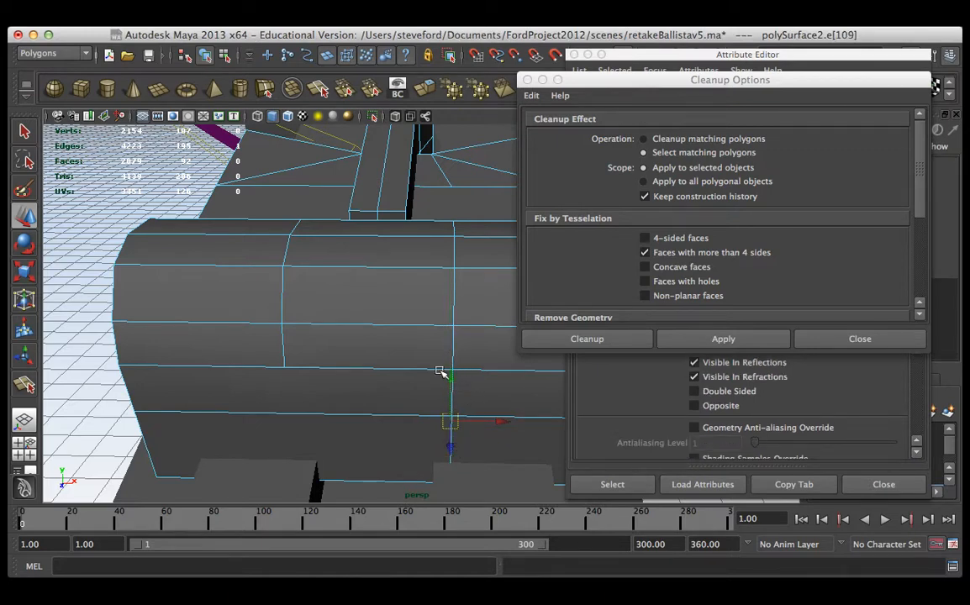
click(284, 346)
click(431, 360)
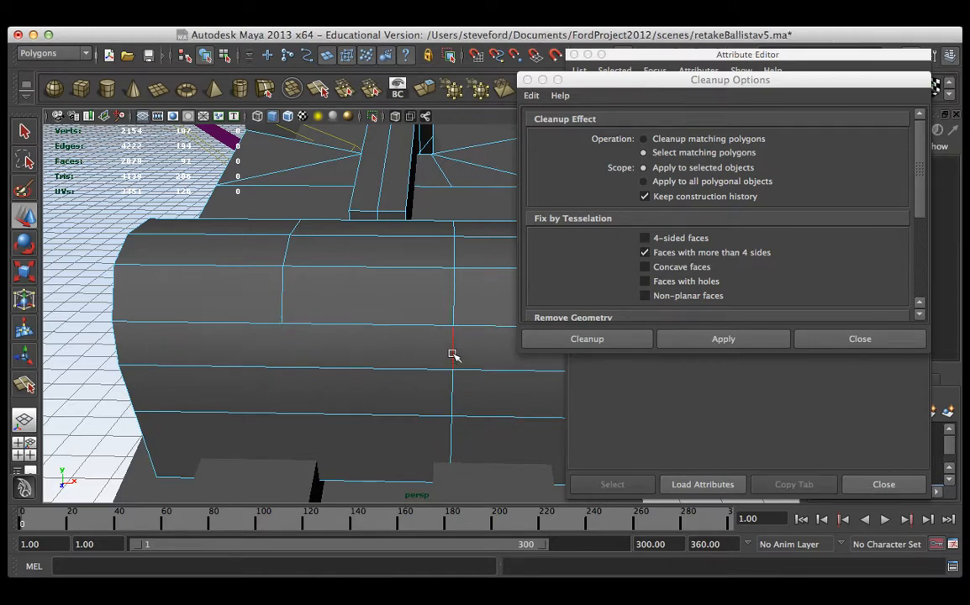
Step: Delete the matching lower segments of the second crosswise edge loop on the latch's cylinder
click(452, 350)
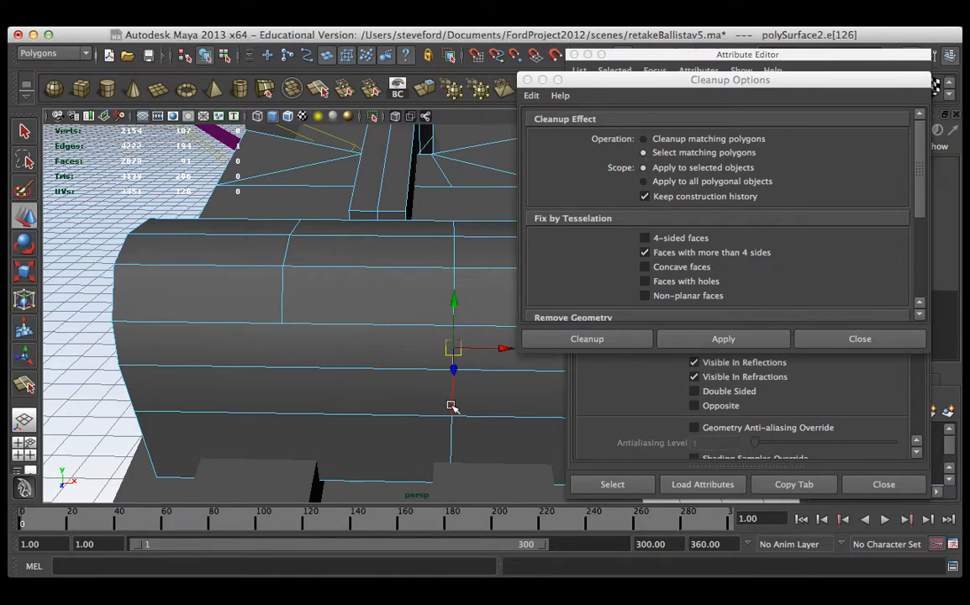
click(452, 405)
click(453, 418)
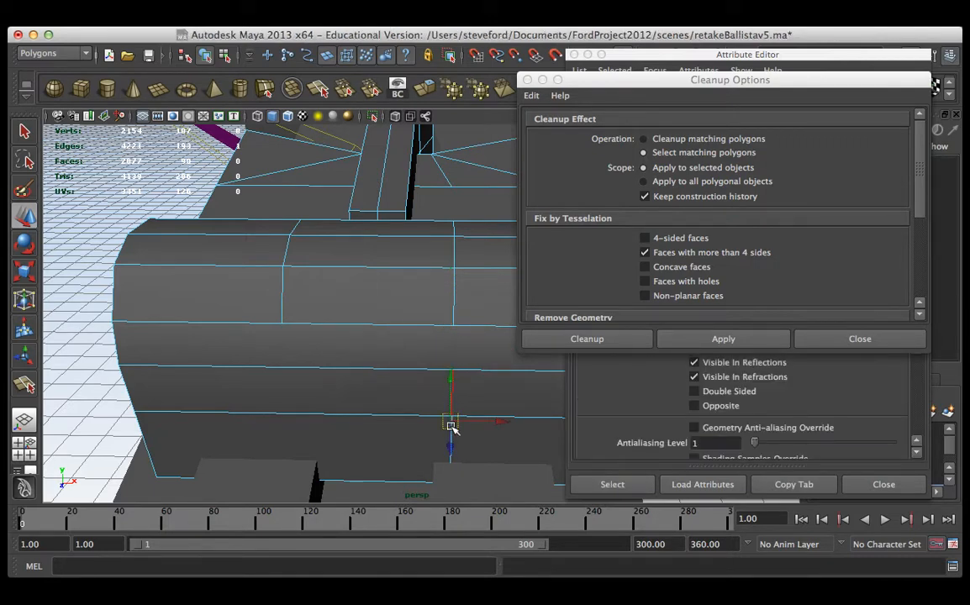
click(454, 303)
click(451, 443)
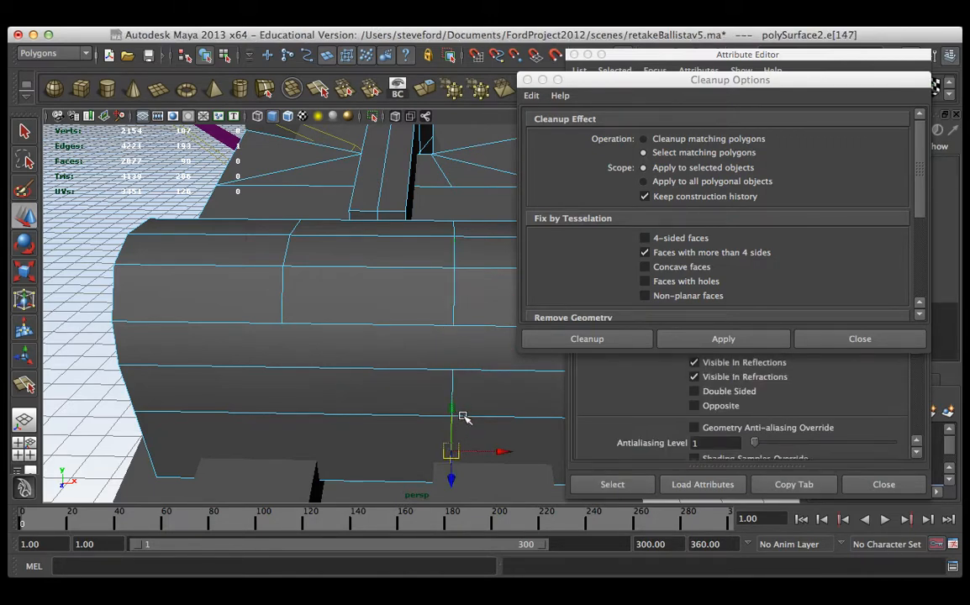
click(456, 391)
click(452, 391)
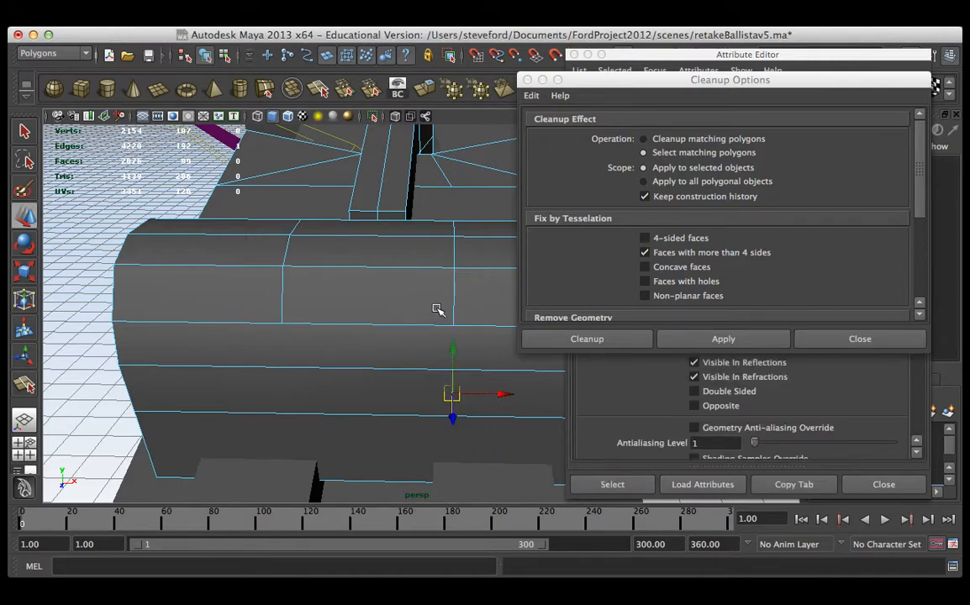
Step: Delete the remaining segments of both crosswise edge loops over the top and rear of the latch's cylinder
click(336, 290)
click(283, 291)
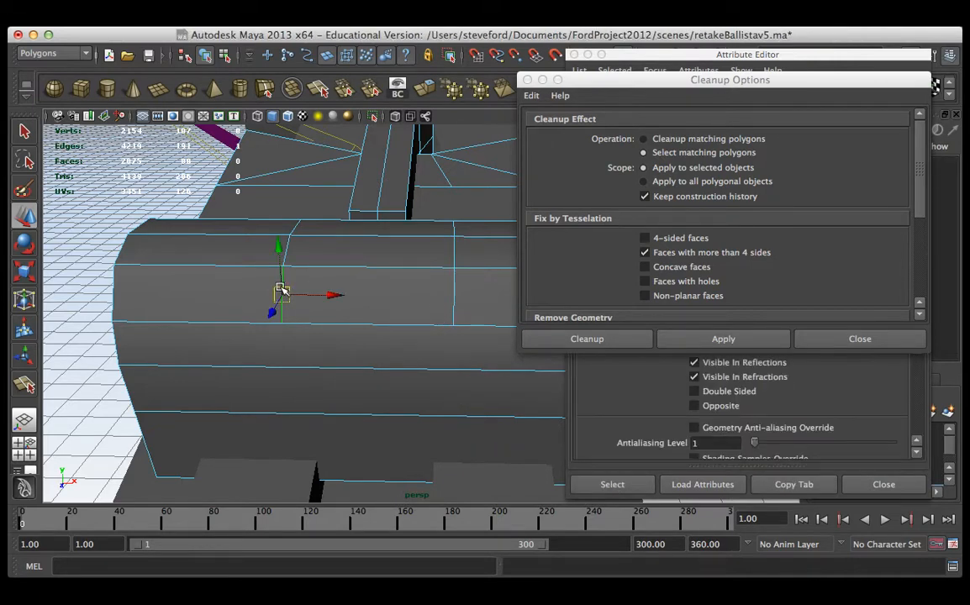
key(Delete)
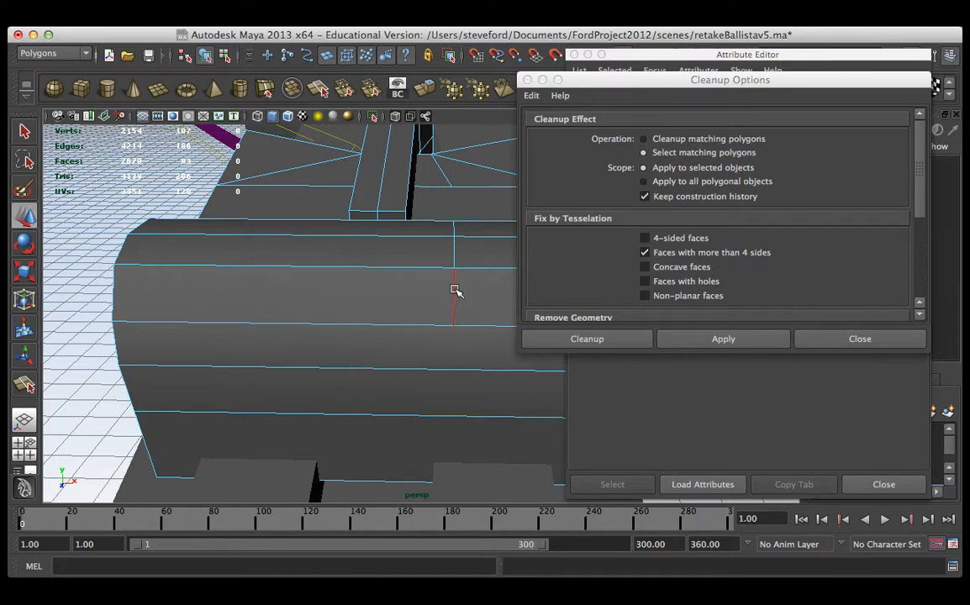
click(454, 296)
key(Delete)
Step: Switch the whole latch's selection to vertices and delete the stray ones left behind by the removed edges
right_click(403, 269)
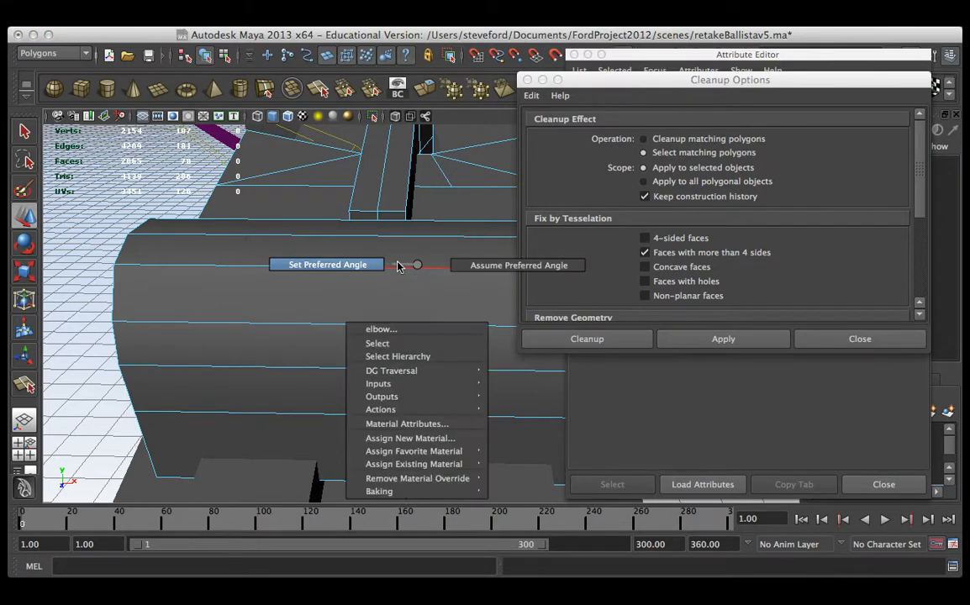
alt+drag(403, 218, 396, 282)
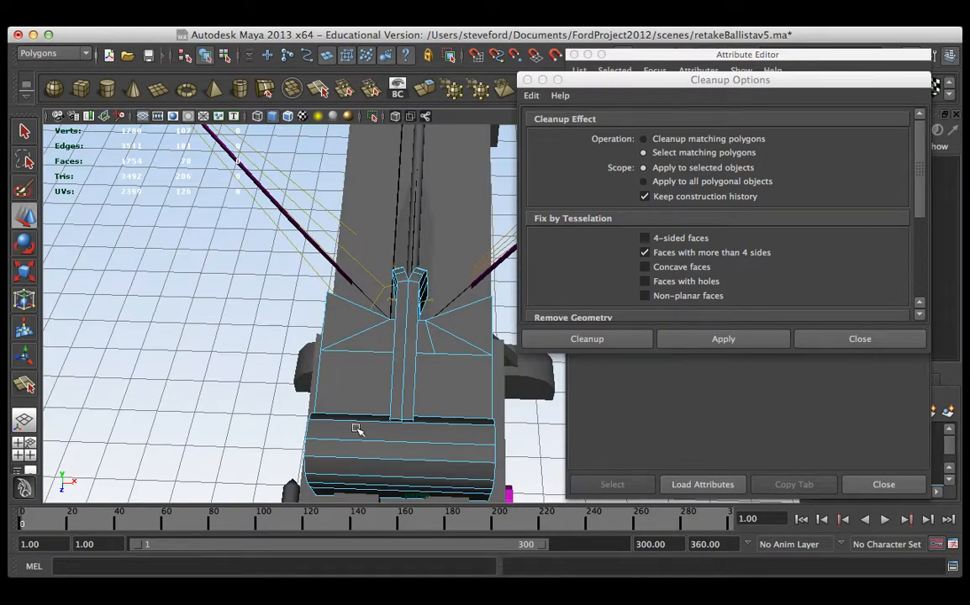
click(422, 430)
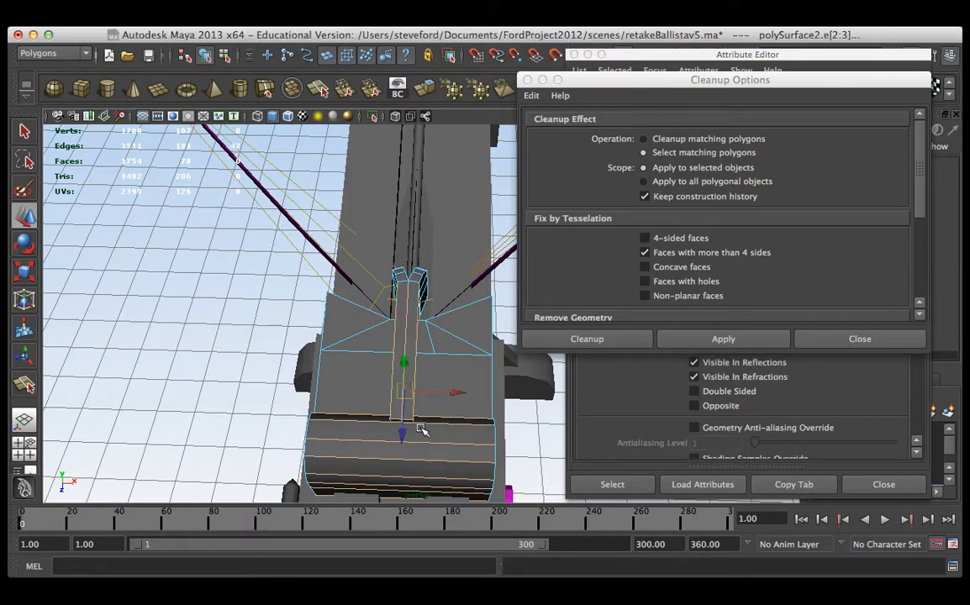
right_drag(418, 344, 334, 309)
key(Delete)
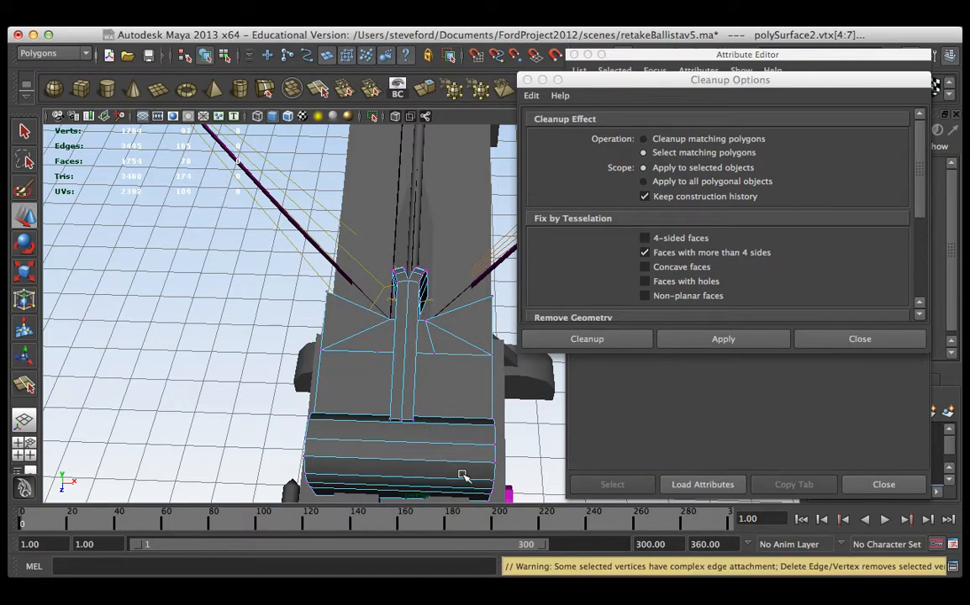
Step: Delete the lengthwise edge loop running along the middle of the latch's outer side faces
alt+drag(477, 238, 374, 294)
scroll(374, 295, up, 6)
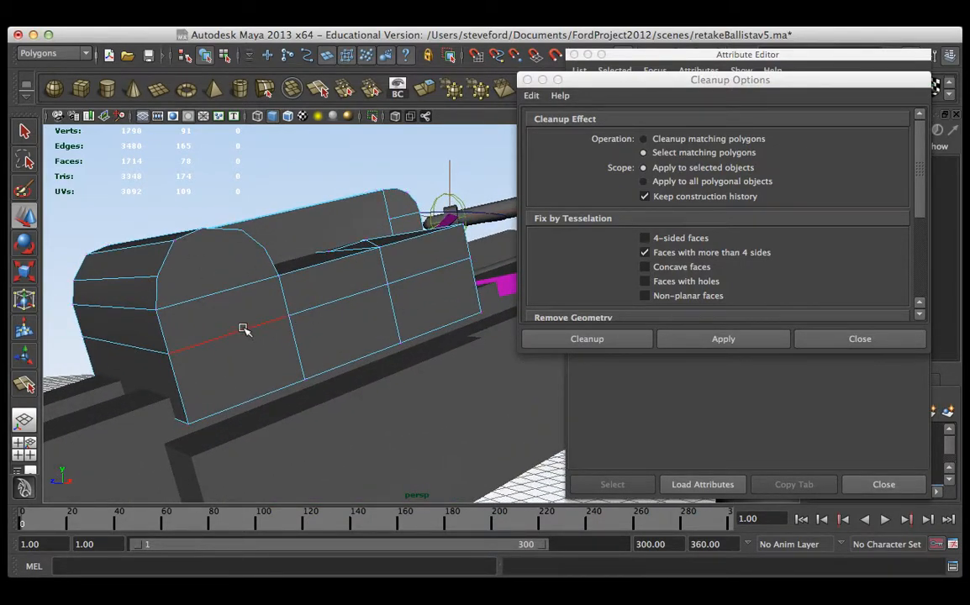
alt+drag(243, 330, 201, 329)
double_click(268, 302)
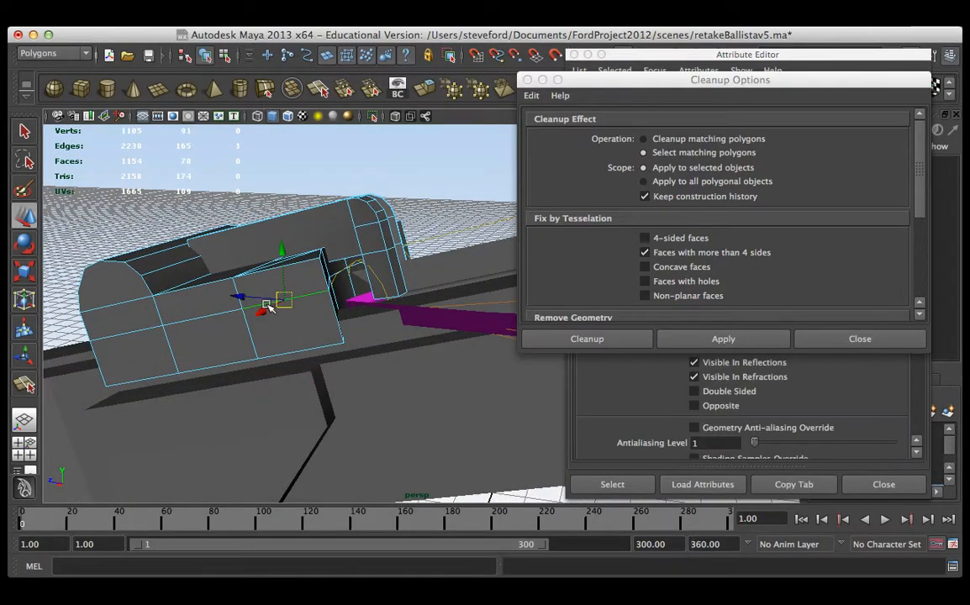
alt+drag(260, 318, 256, 282)
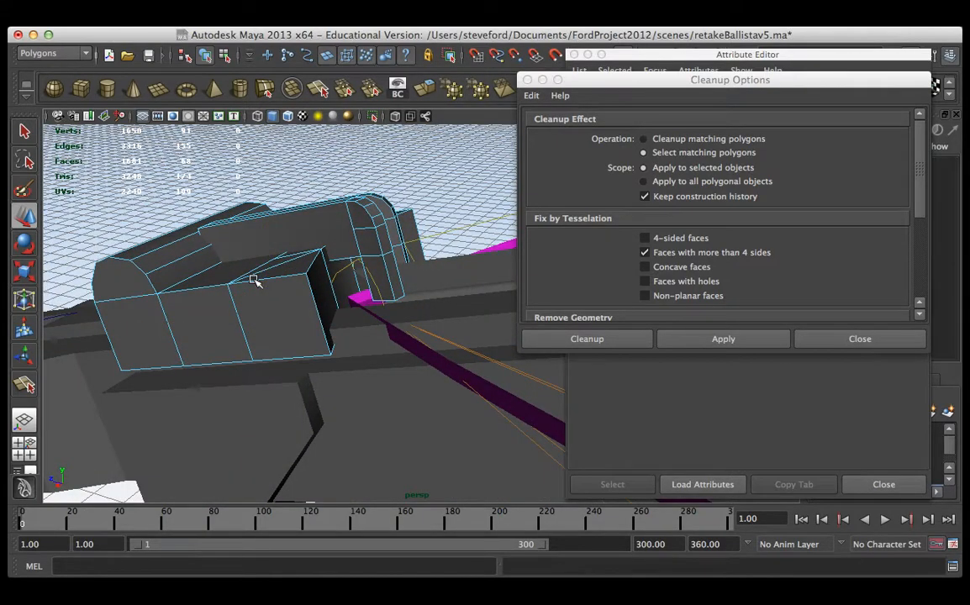
Step: Split the side face at the rounded end of the latch's hook, from a curve vertex to the inner edge's vertex
alt+drag(375, 245, 455, 174)
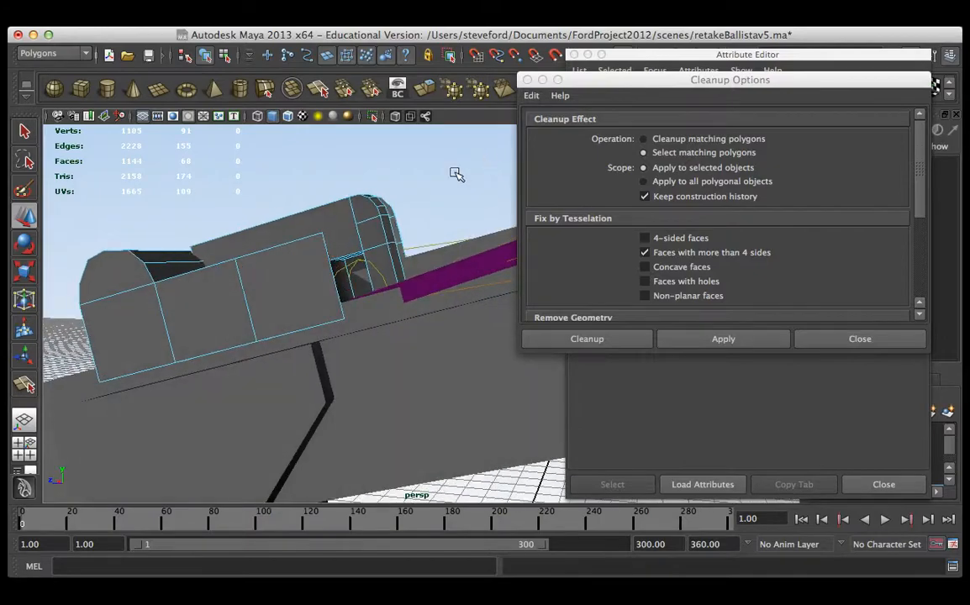
alt+drag(457, 273, 377, 210)
right_drag(385, 241, 353, 238)
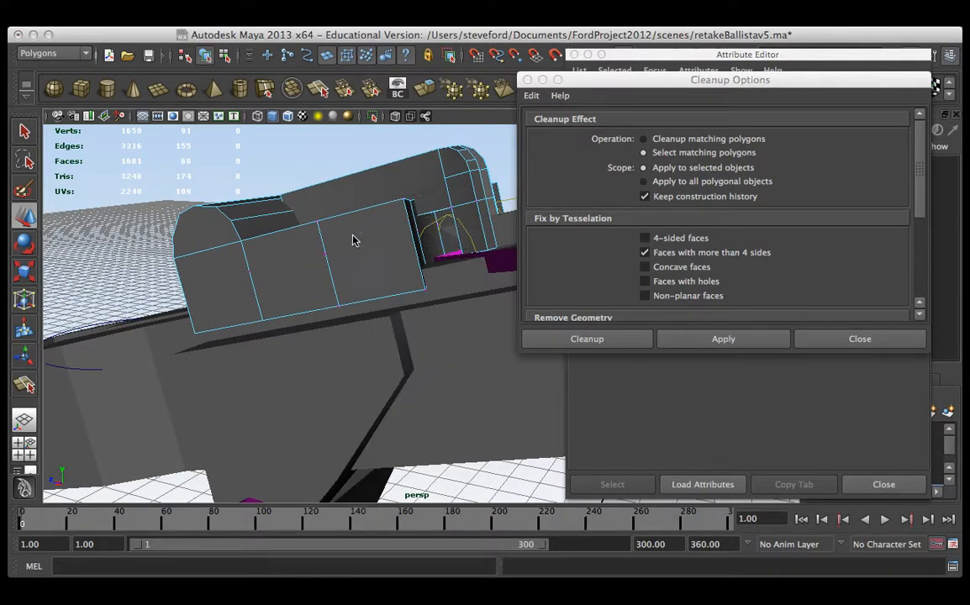
alt+drag(432, 192, 457, 170)
drag(174, 379, 341, 288)
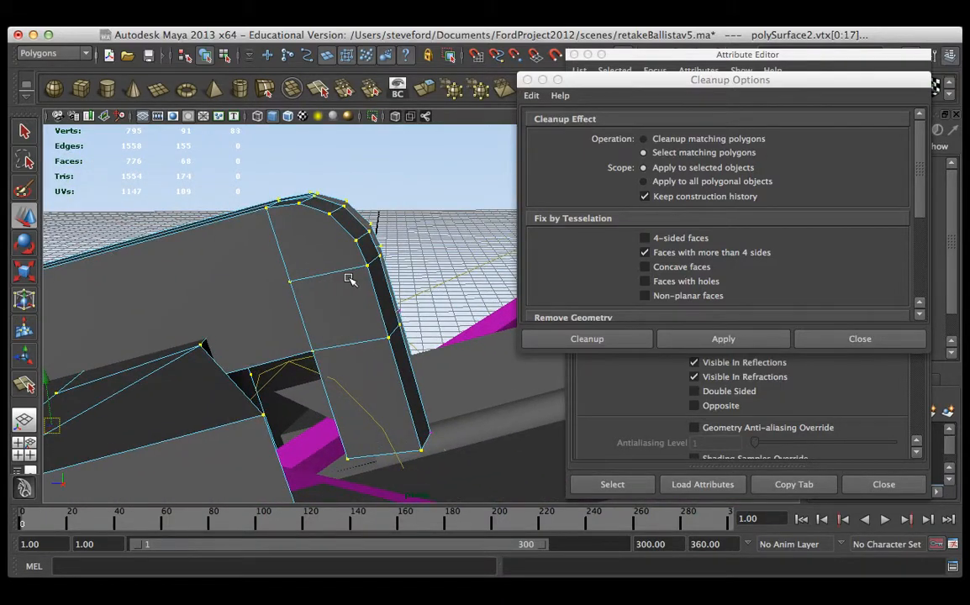
click(24, 384)
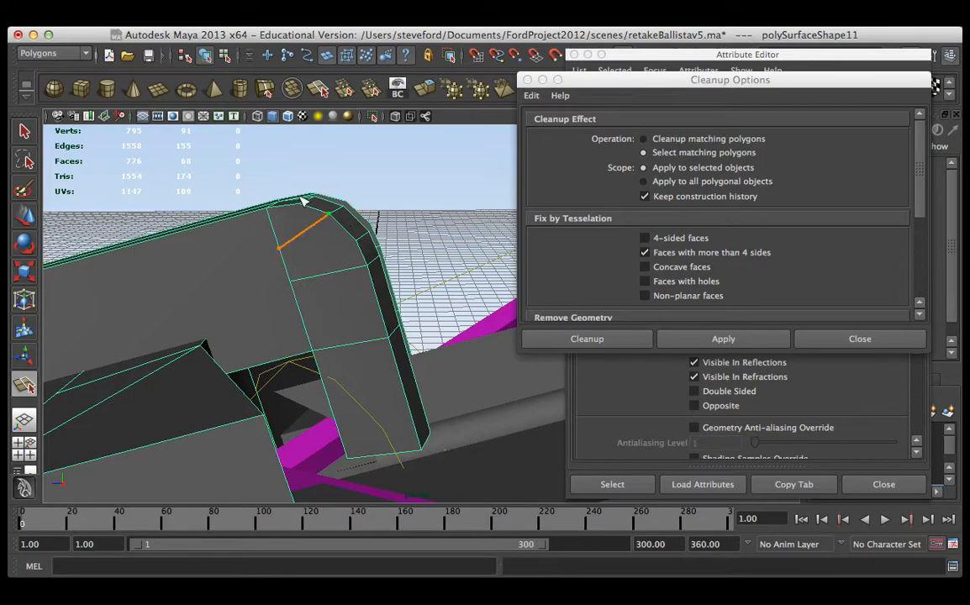
key(w)
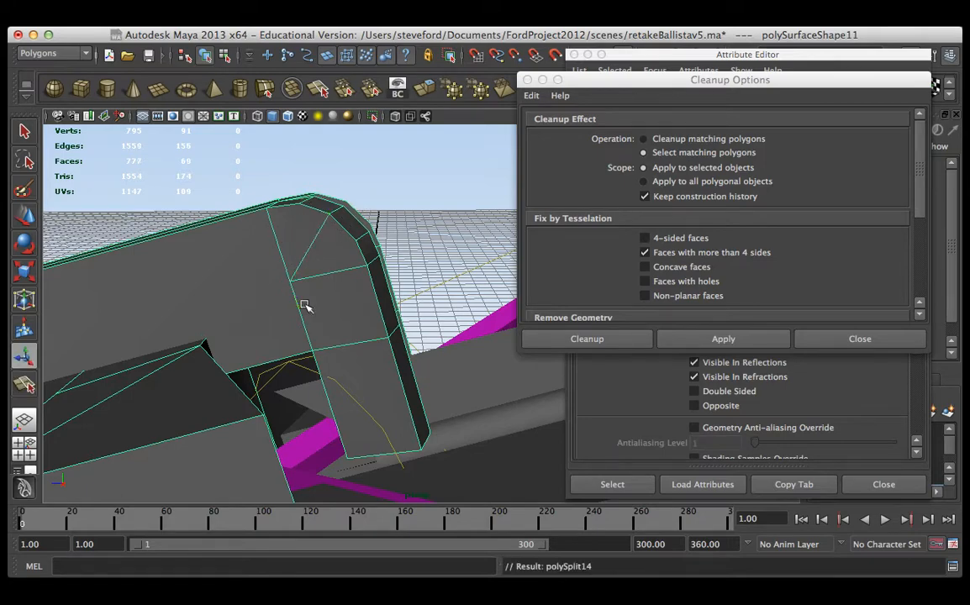
Step: Split the latch side plate's face from the vertex on its crosswise edge to the outer corner beside the cylinder
alt+drag(323, 266, 356, 273)
alt+drag(325, 336, 355, 267)
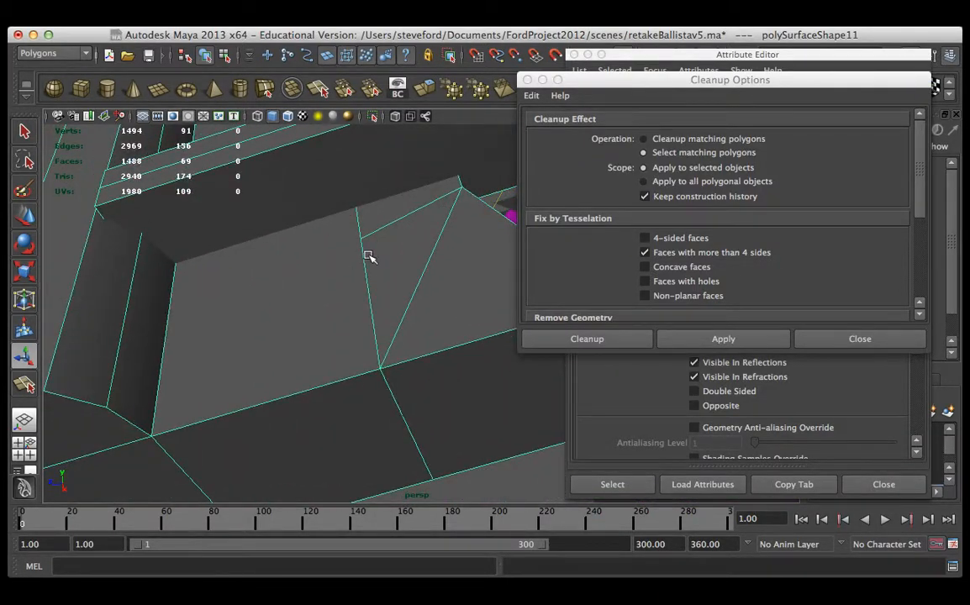
key(y)
click(360, 240)
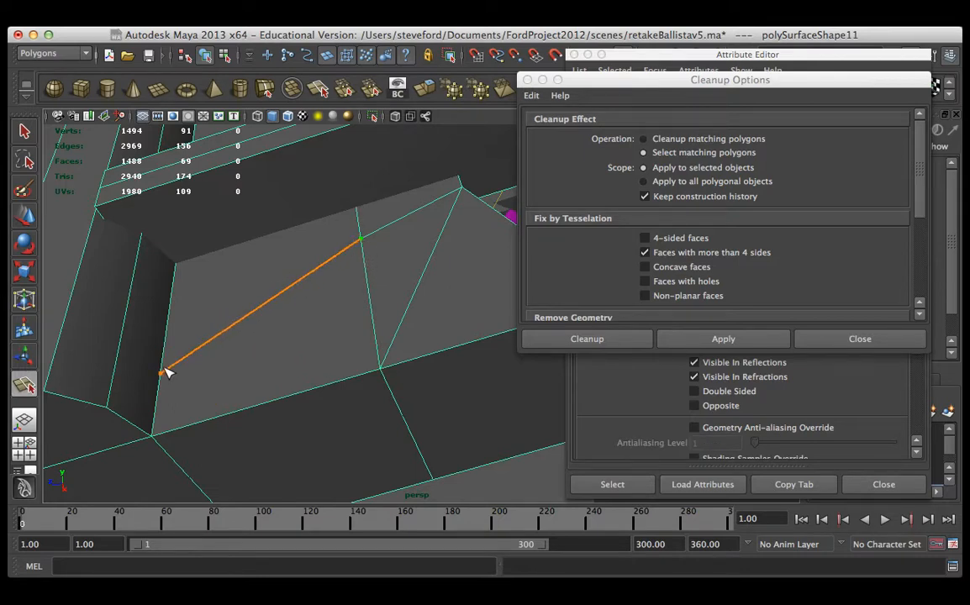
click(152, 435)
key(Return)
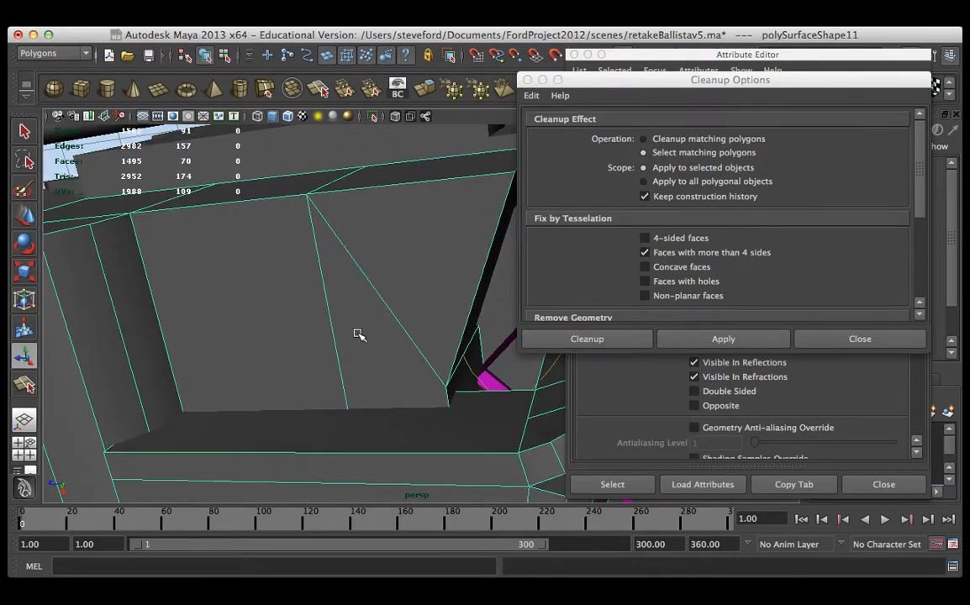
Step: Delete the new diagonal and the short edge meeting it on the side plate, and clear the leftover vertices
alt+drag(359, 335, 376, 243)
alt+drag(422, 276, 317, 248)
click(365, 265)
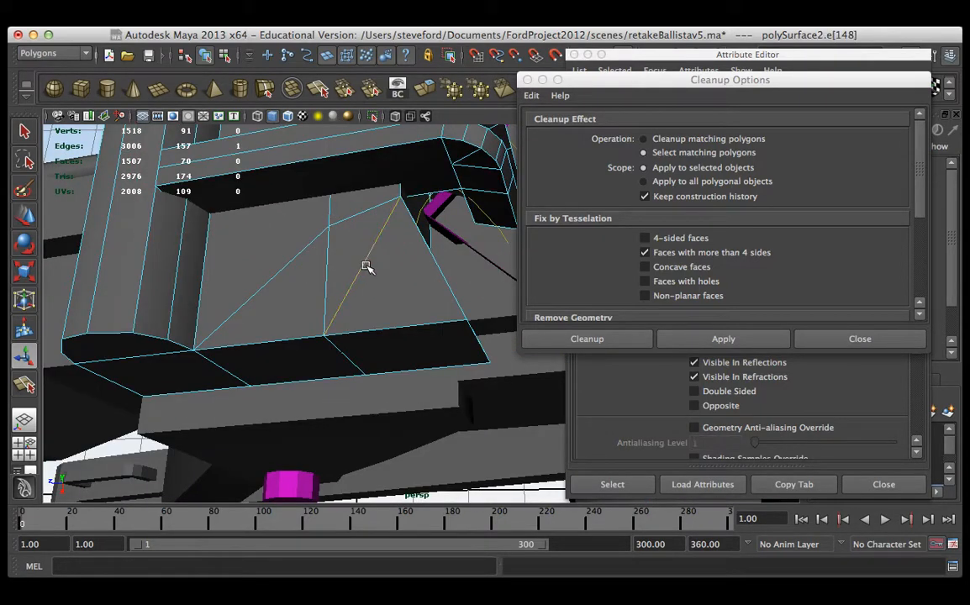
click(368, 210)
alt+drag(368, 210, 360, 252)
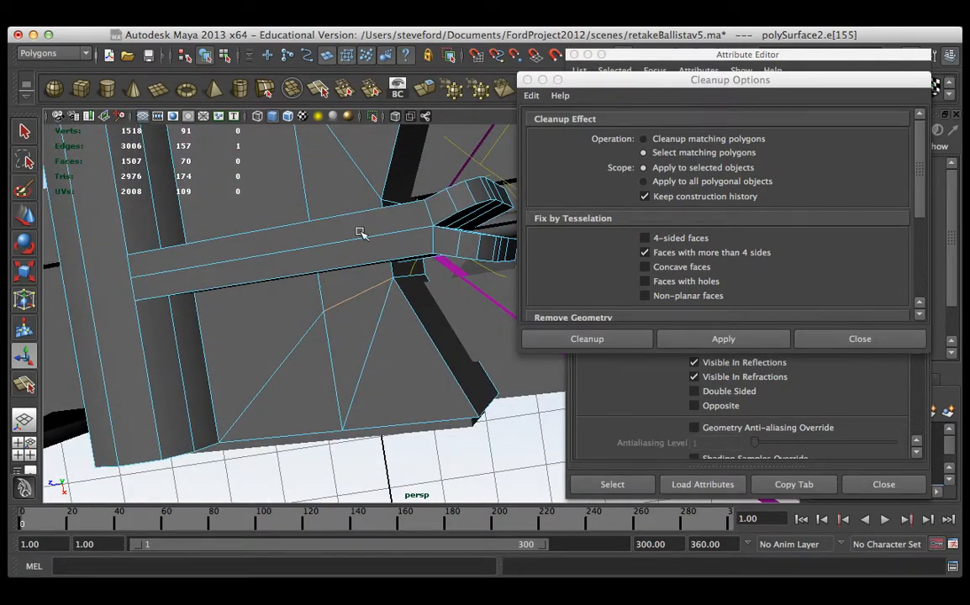
key(Delete)
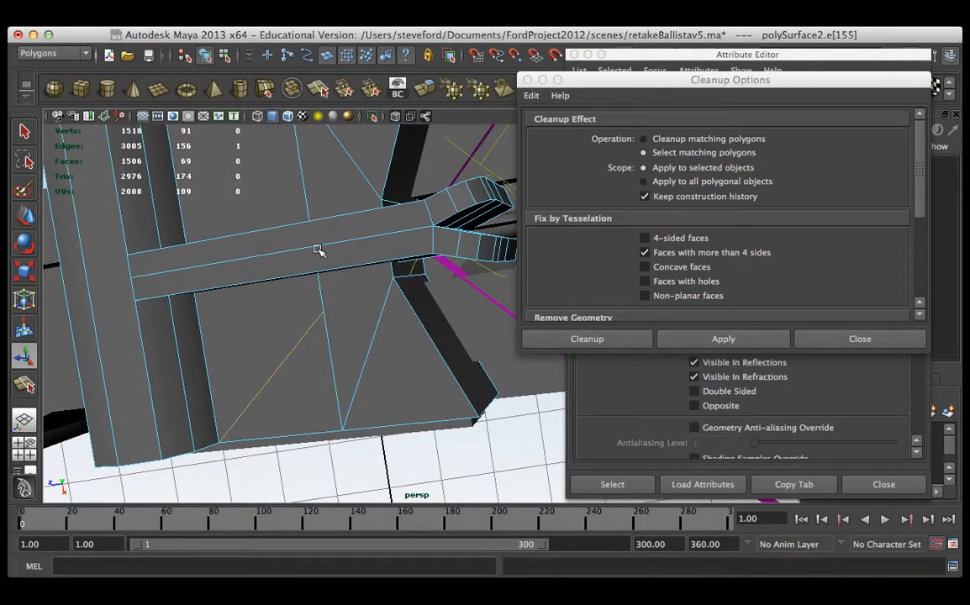
key(Delete)
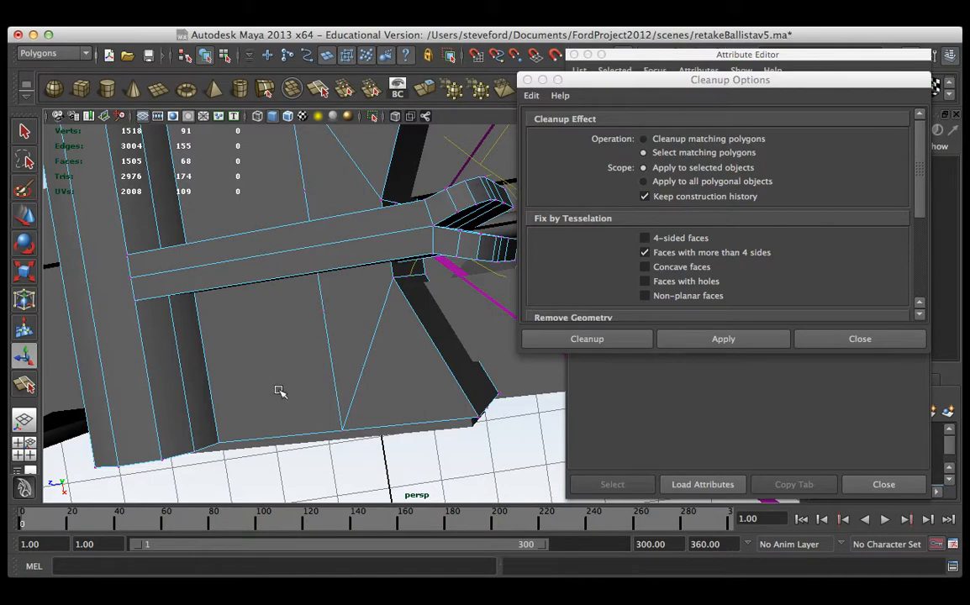
click(369, 273)
key(Delete)
Step: Select the ballista's main body and close the Cleanup Options and Attribute Editor windows
alt+drag(368, 264, 327, 307)
click(409, 349)
alt+drag(409, 349, 538, 235)
click(527, 79)
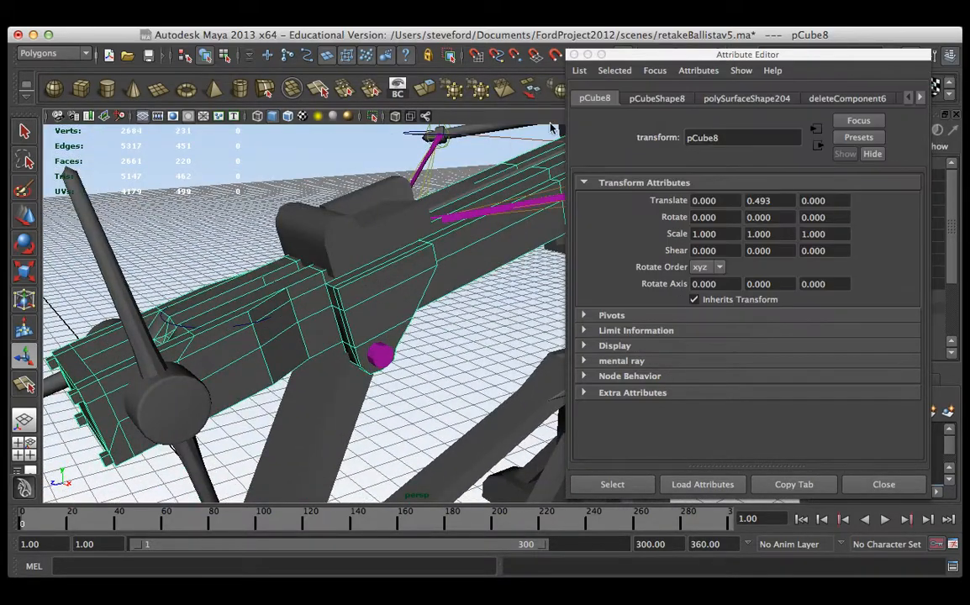
click(574, 55)
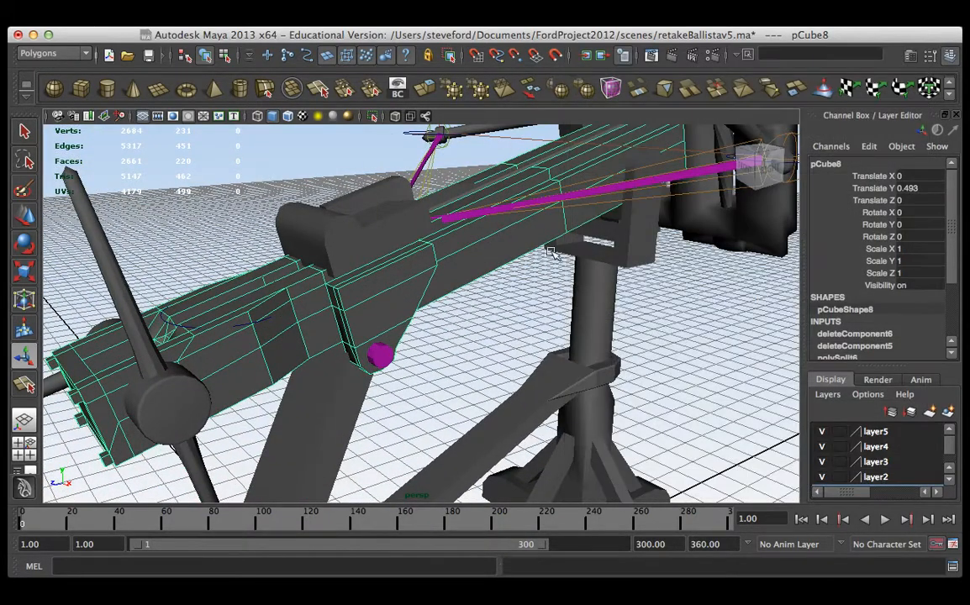
alt+drag(414, 307, 383, 335)
key(F11)
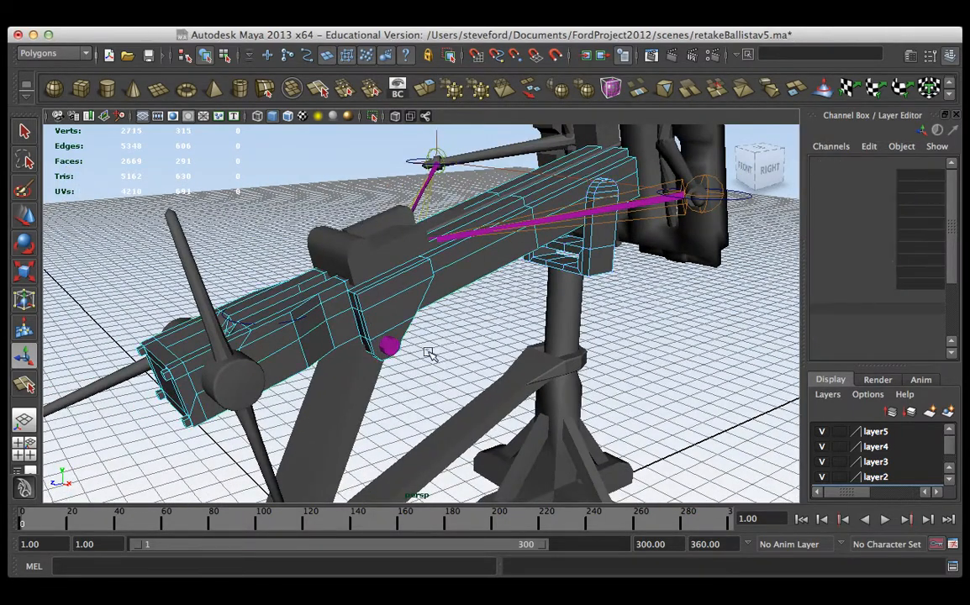
click(395, 290)
alt+drag(467, 353, 422, 353)
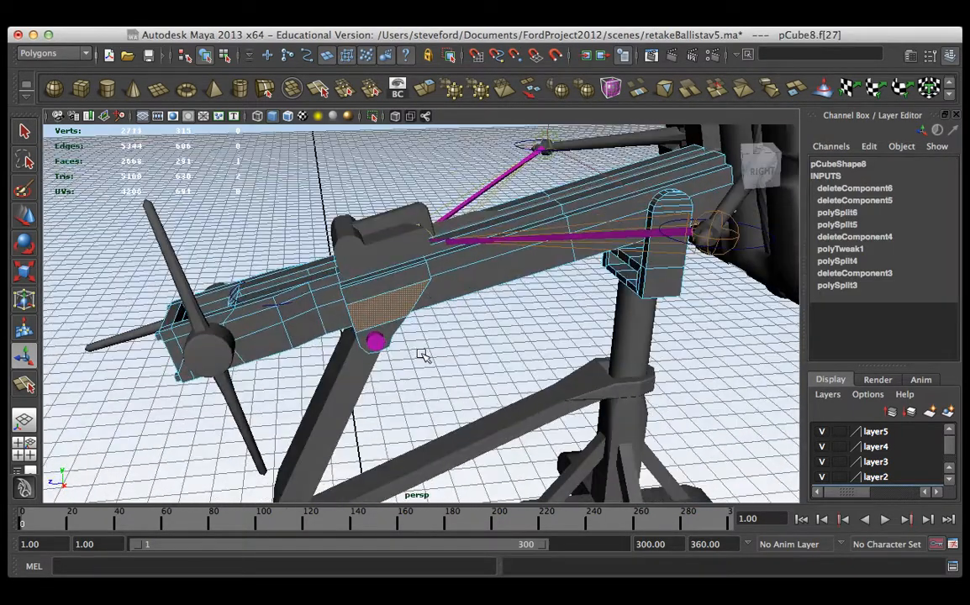
Step: Return the main body to object selection and rename it Crossbow
click(481, 379)
key(F8)
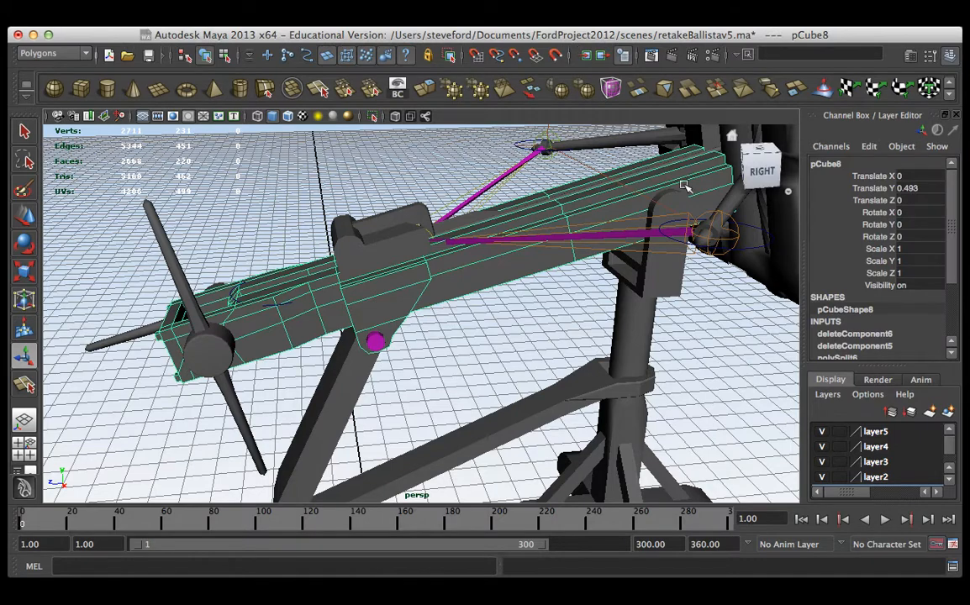
click(828, 164)
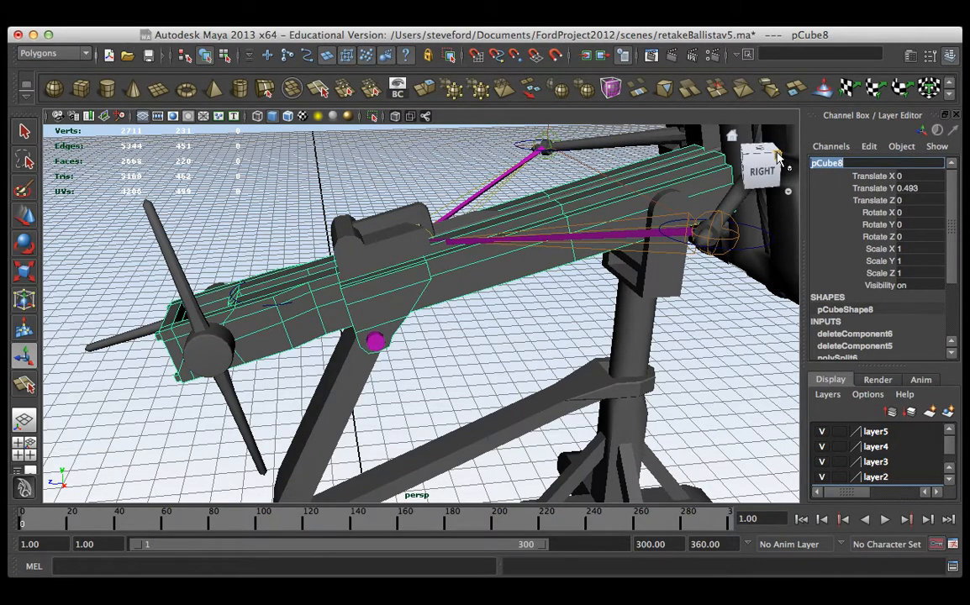
text(S)
key(Return)
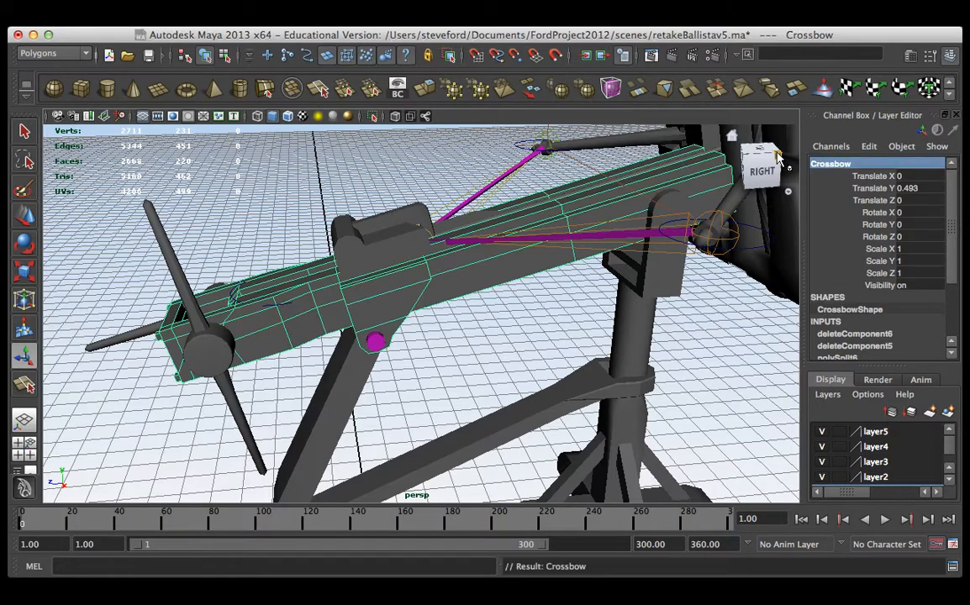
Step: Select the winch's handles and round hub along with the Crossbow body and delete their construction history
alt+drag(780, 160, 284, 265)
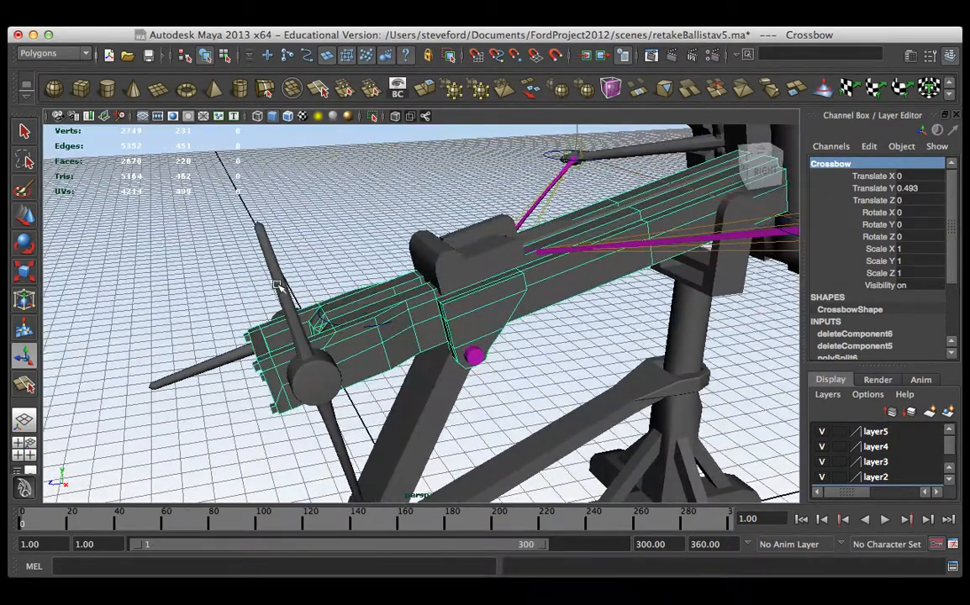
click(266, 258)
click(313, 377)
alt+drag(316, 300, 350, 276)
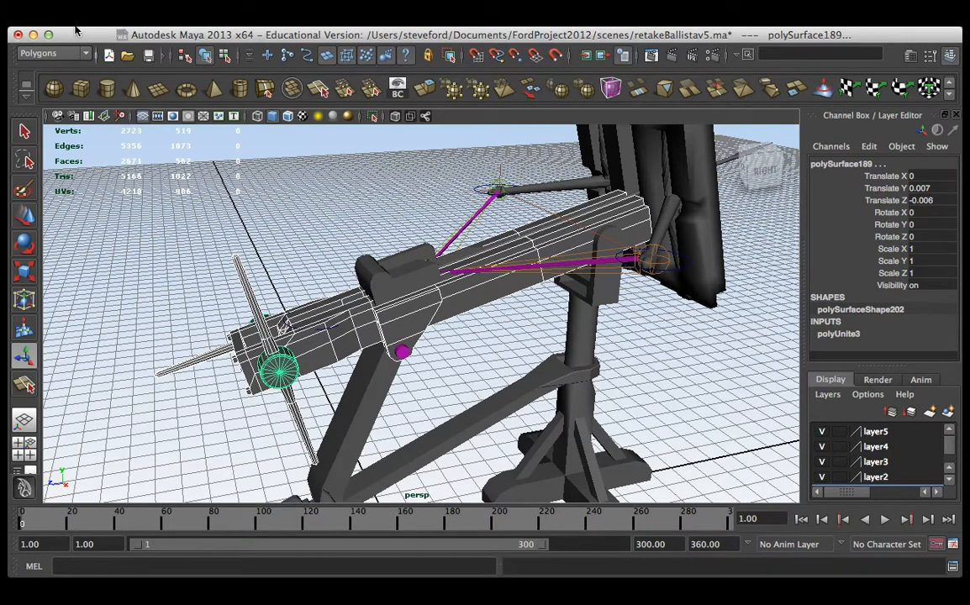
click(76, 29)
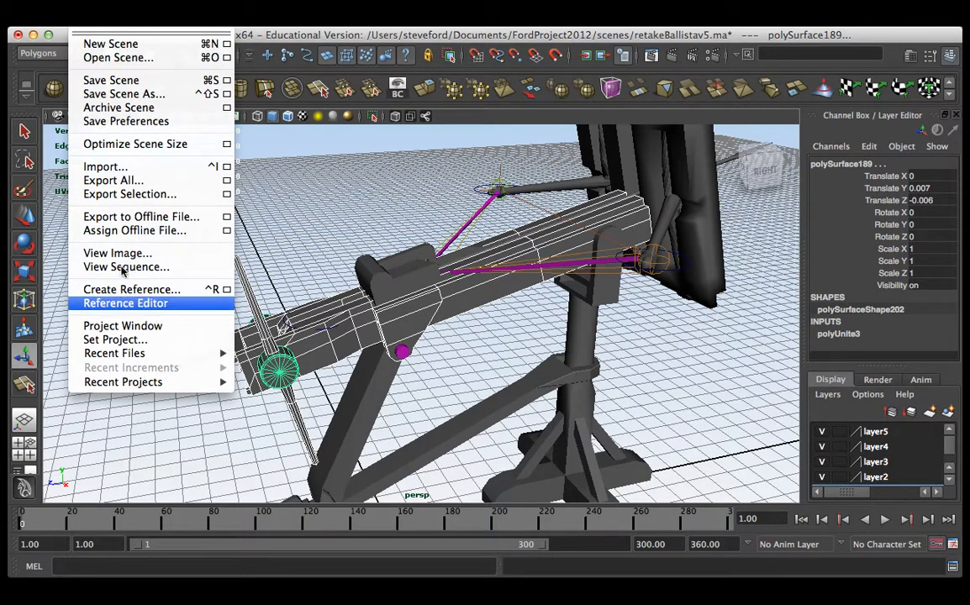
mouse_move(116, 31)
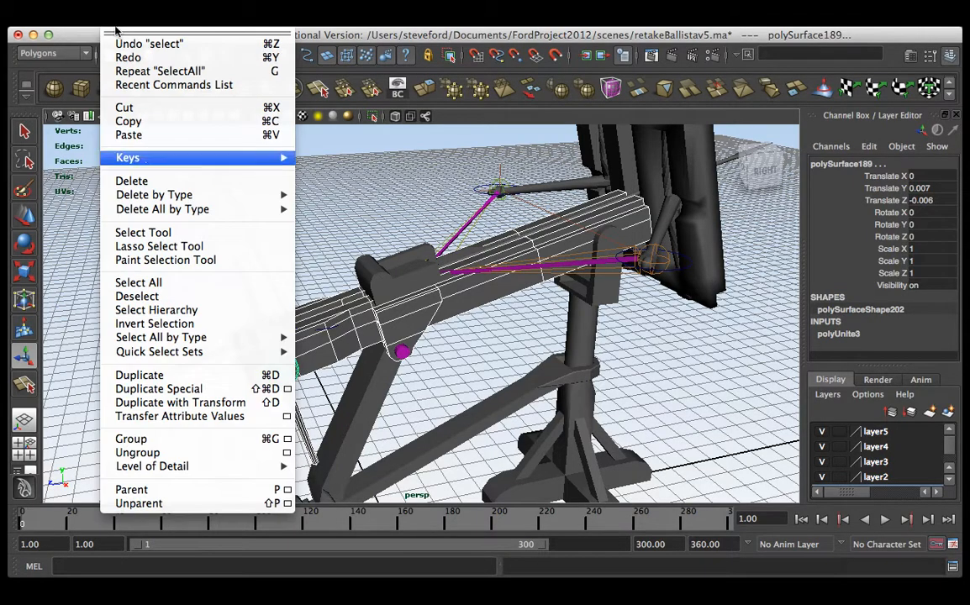
mouse_move(178, 194)
click(312, 202)
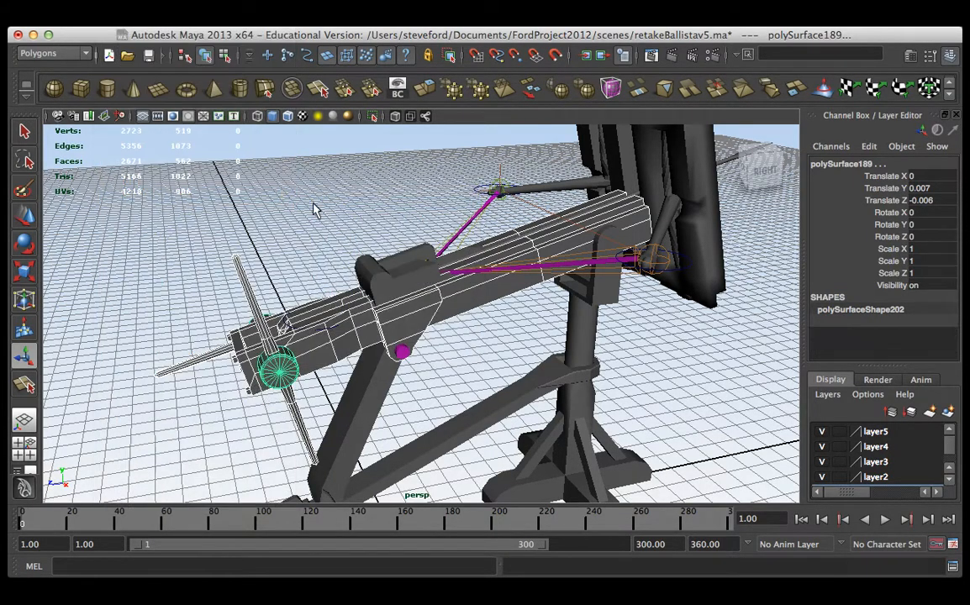
Step: Add the upright front frame, latch, centre post, diagonal brace and rear leg to the selection
alt+drag(402, 267, 309, 228)
click(450, 189)
alt+drag(449, 189, 535, 236)
alt+right_drag(535, 235, 429, 253)
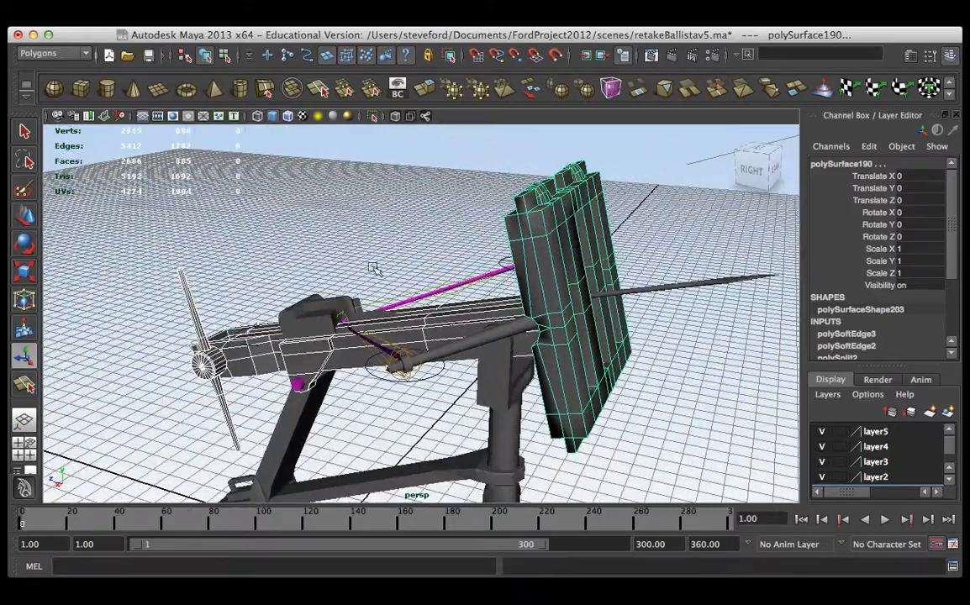
click(299, 294)
alt+drag(299, 294, 406, 288)
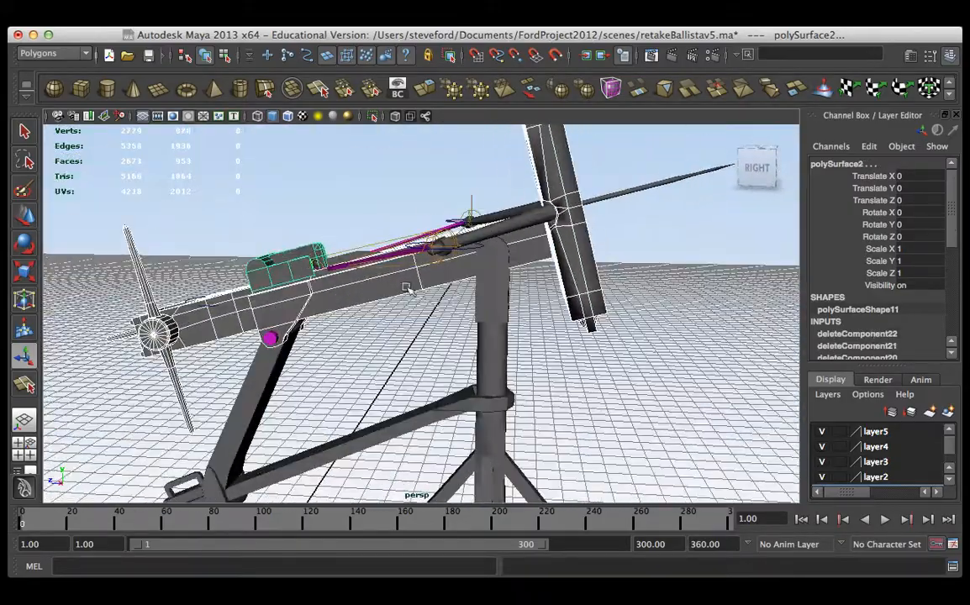
click(492, 311)
key(Up)
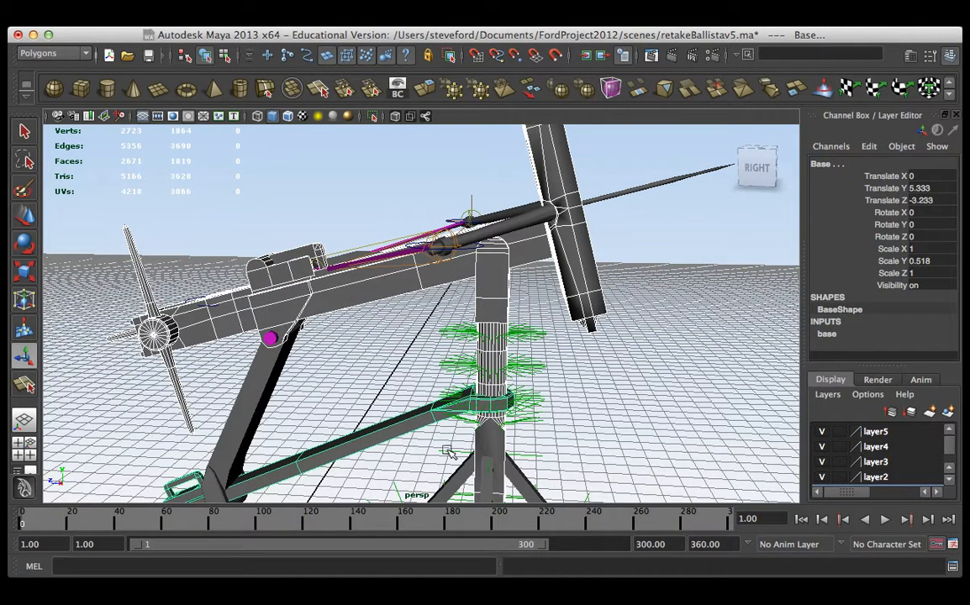
click(248, 357)
Step: Open the Hypergraph Hierarchy, select the group6 node and move the window clear of the model
key(space)
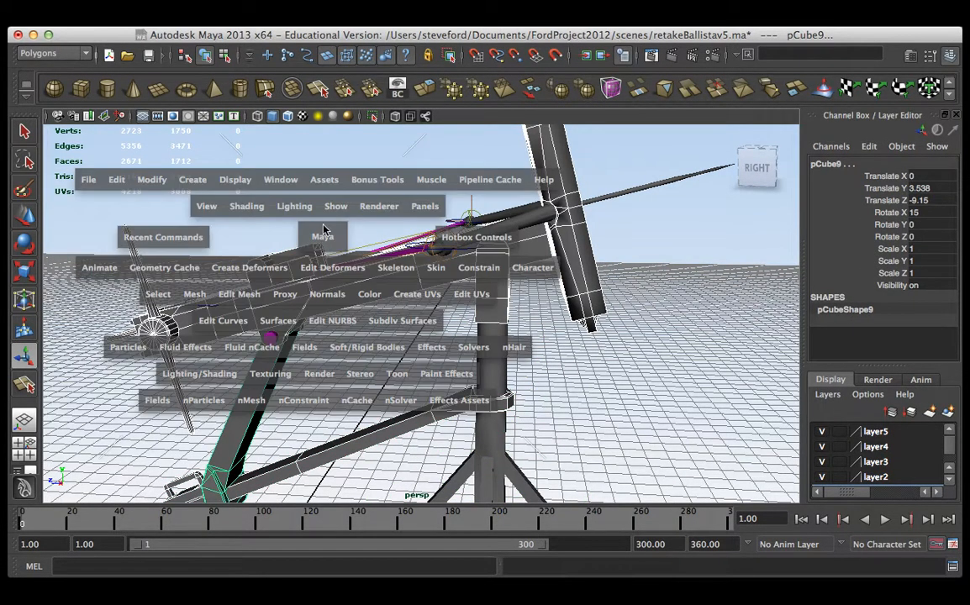
click(282, 179)
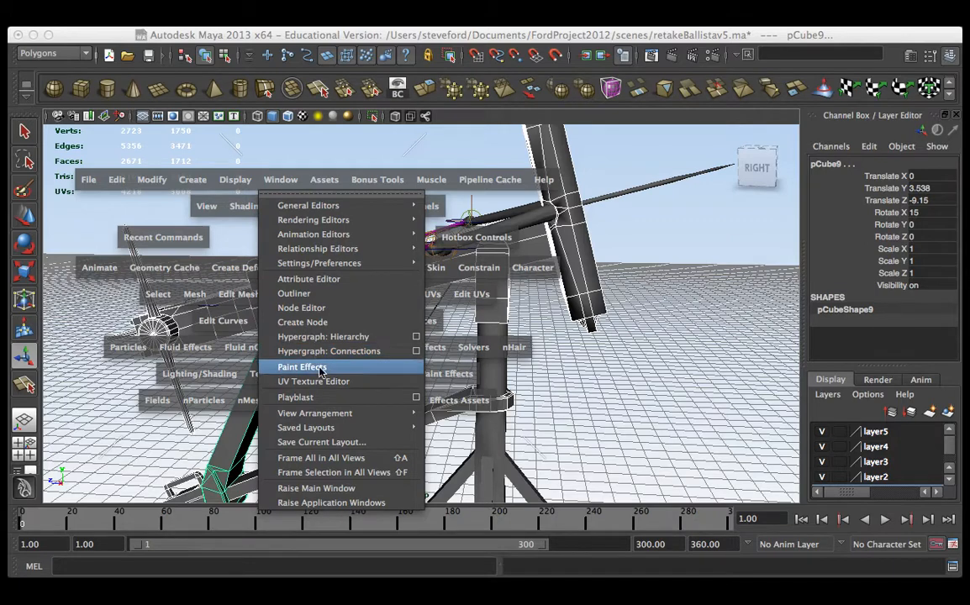
click(323, 337)
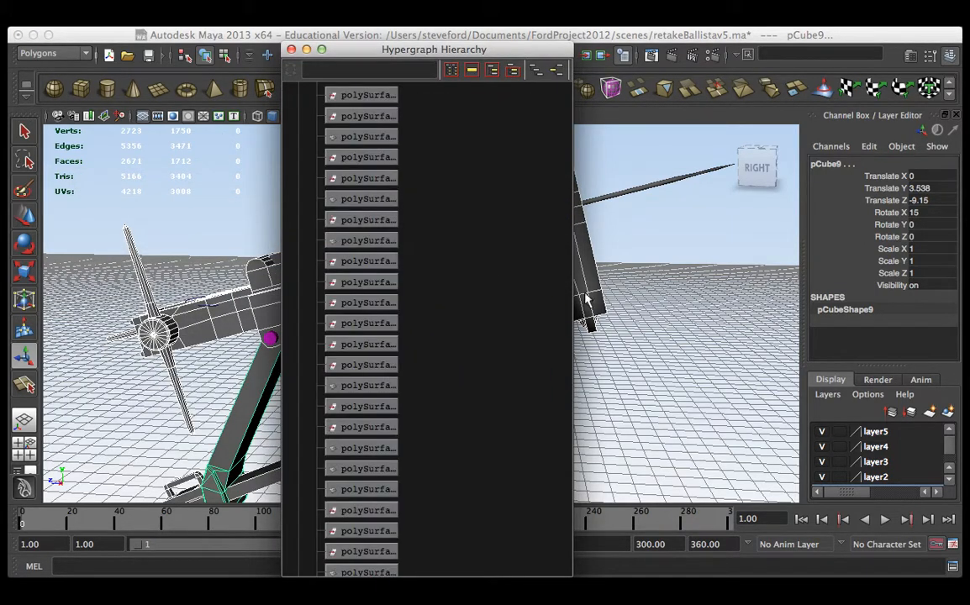
click(383, 183)
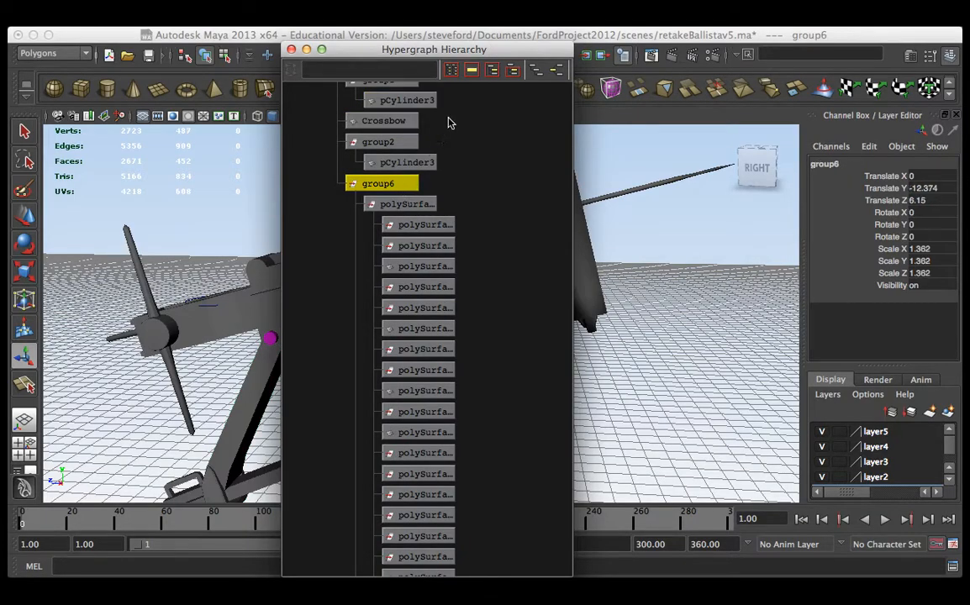
drag(404, 48, 110, 84)
Step: Collapse the group6 node in the Hypergraph Hierarchy and bring the neighbouring groups into view
alt+drag(437, 235, 418, 398)
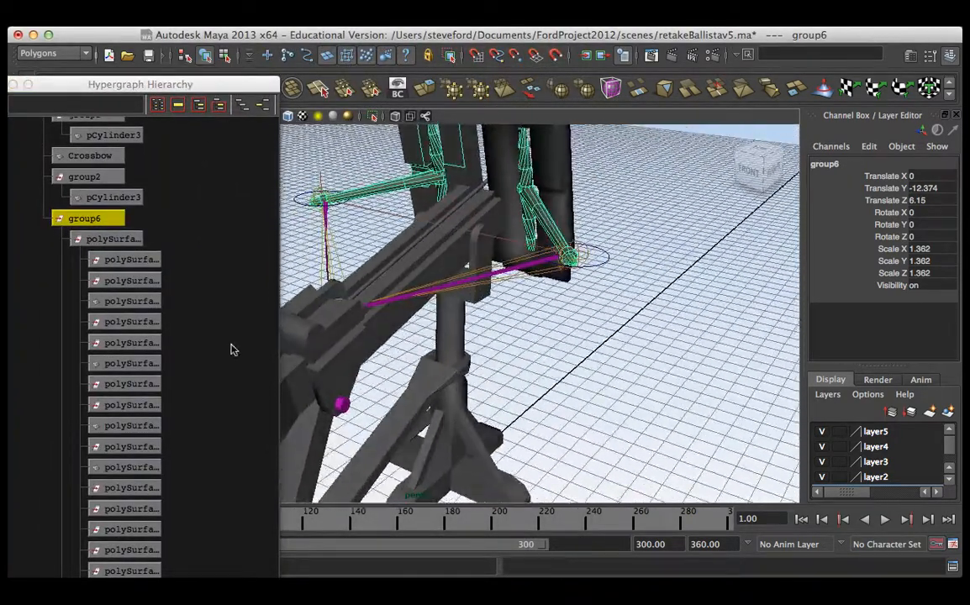
alt+middle_drag(219, 336, 264, 419)
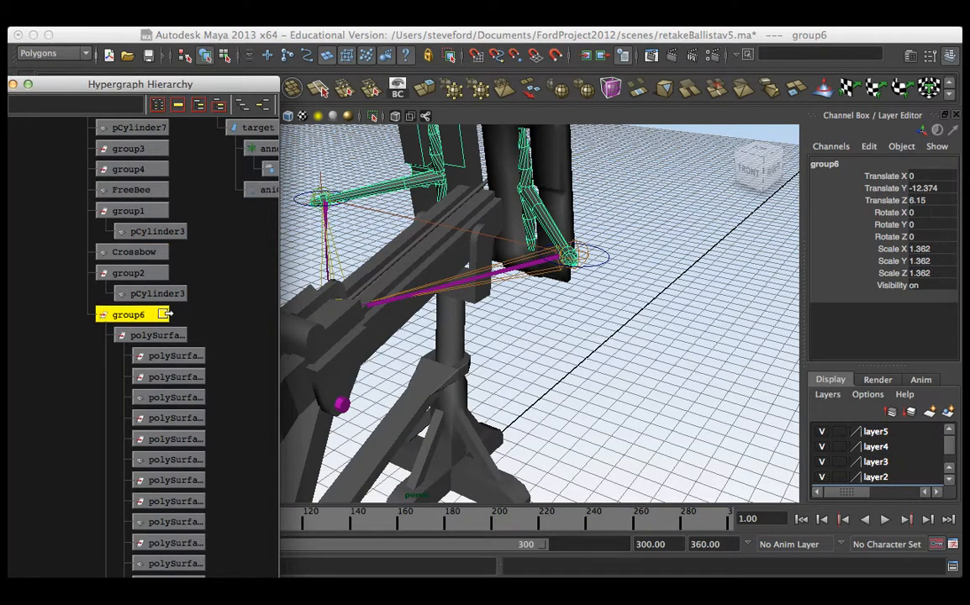
double_click(154, 313)
alt+middle_drag(221, 219, 269, 301)
alt+right_drag(269, 300, 137, 314)
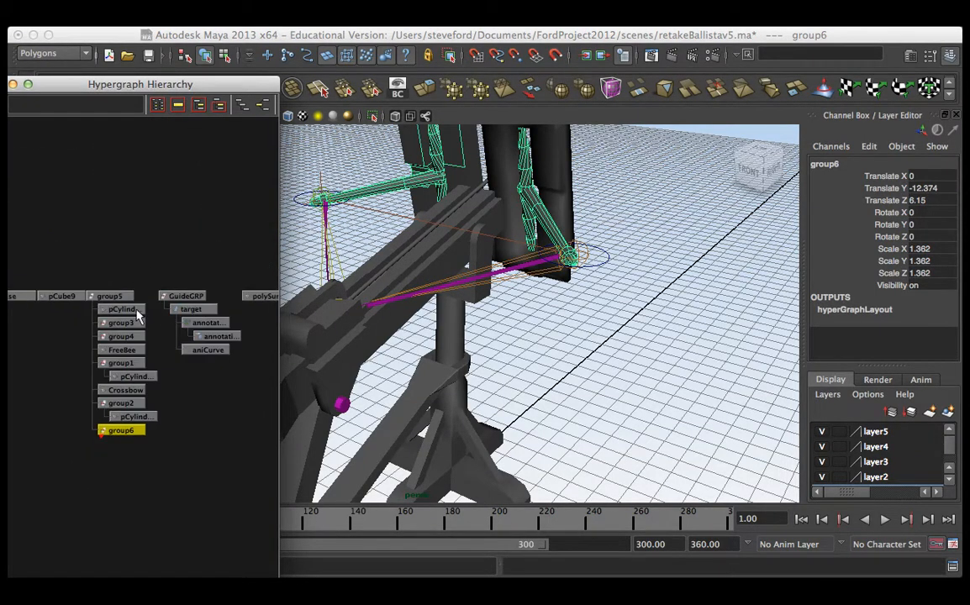
Step: Select the separate meshes of the upright front frame and combine them into one object
click(509, 156)
click(509, 155)
alt+drag(454, 167, 477, 277)
click(502, 223)
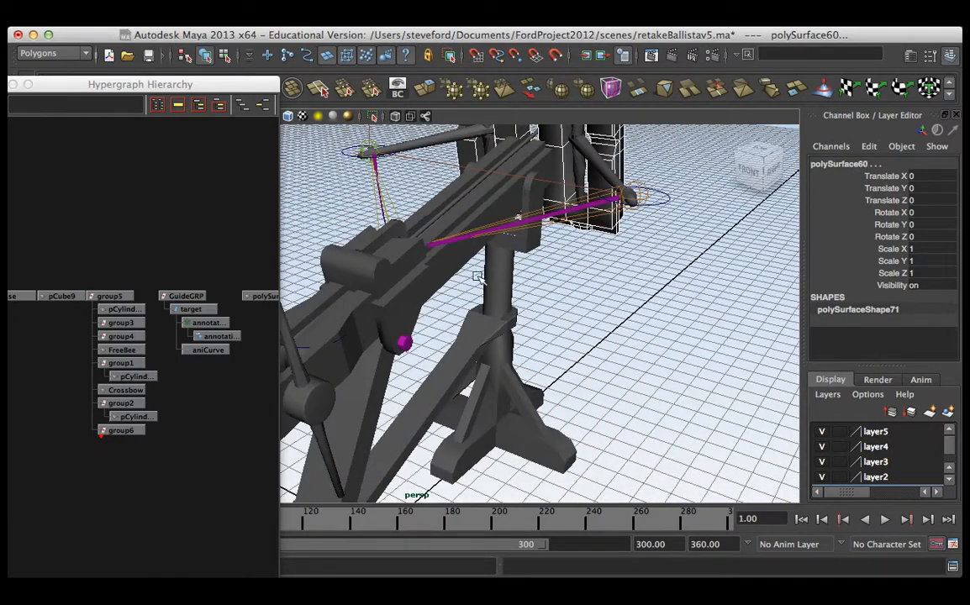
key(f)
alt+right_drag(212, 372, 124, 338)
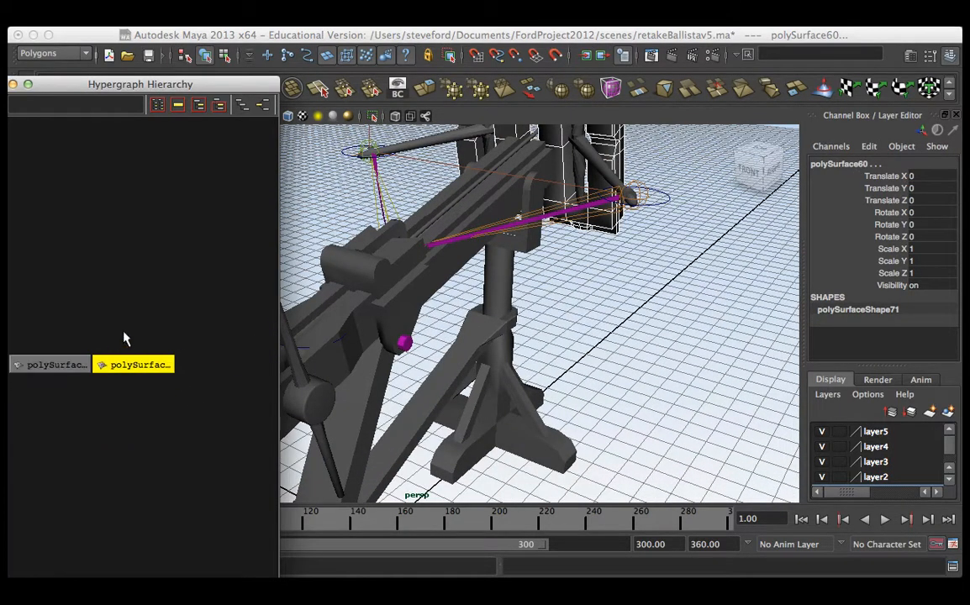
alt+drag(407, 258, 555, 288)
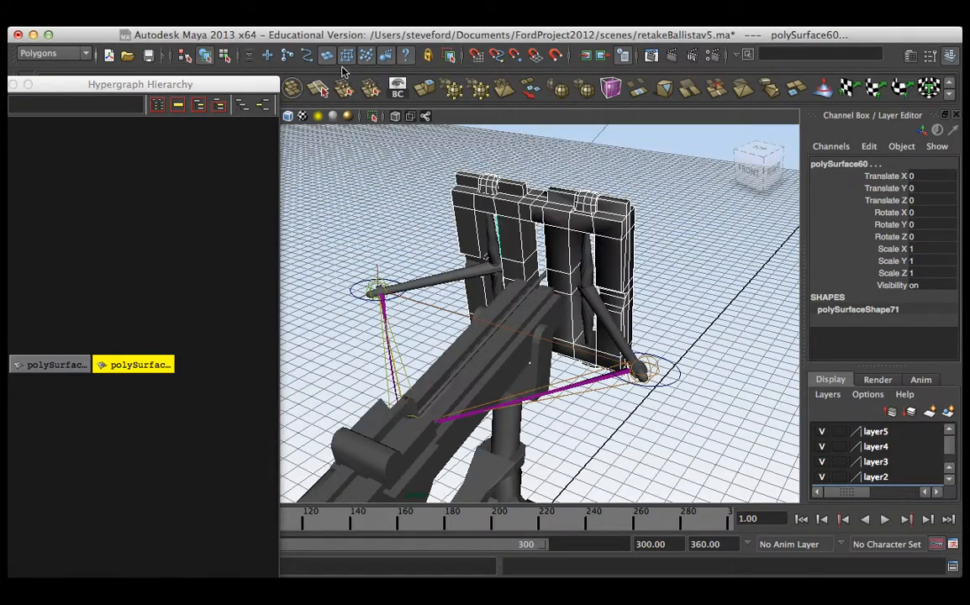
click(399, 12)
click(459, 42)
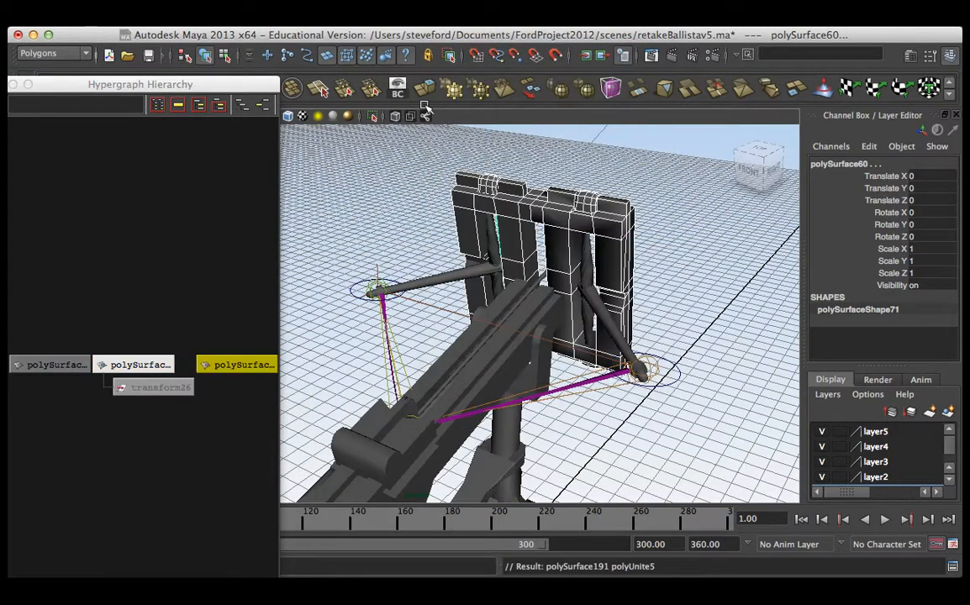
Step: Delete the construction history of the combined front frame
key(space)
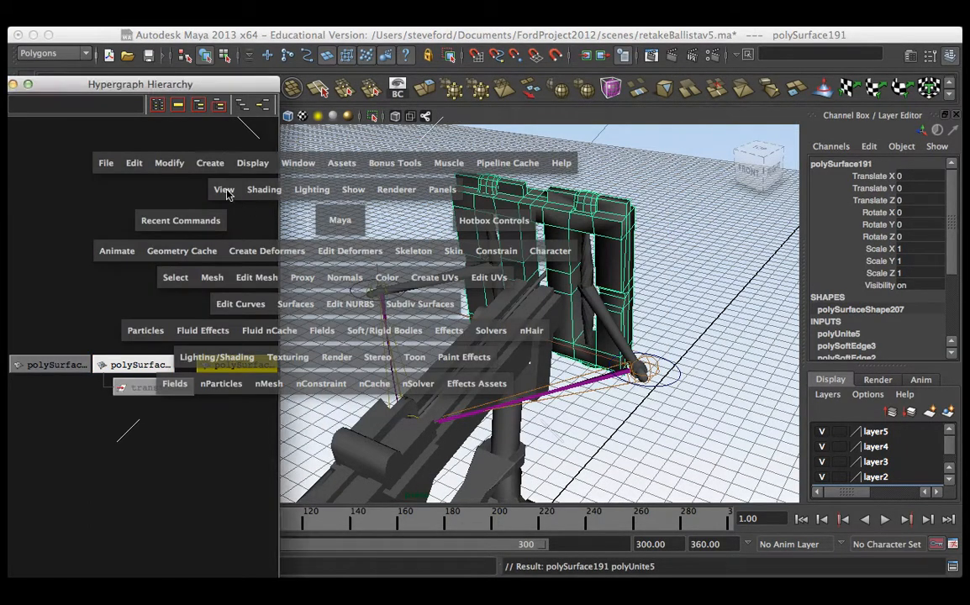
click(169, 163)
click(135, 163)
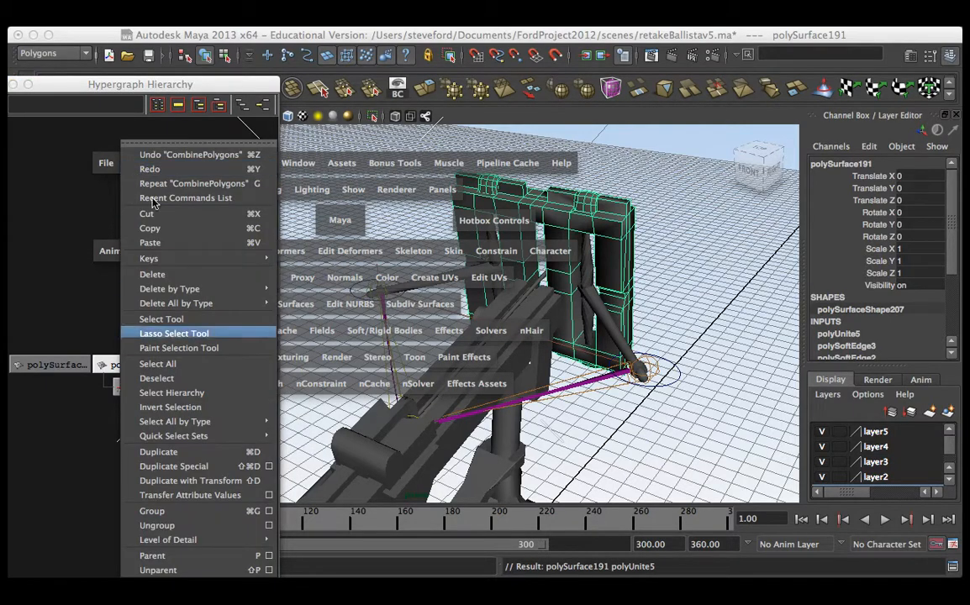
mouse_move(202, 293)
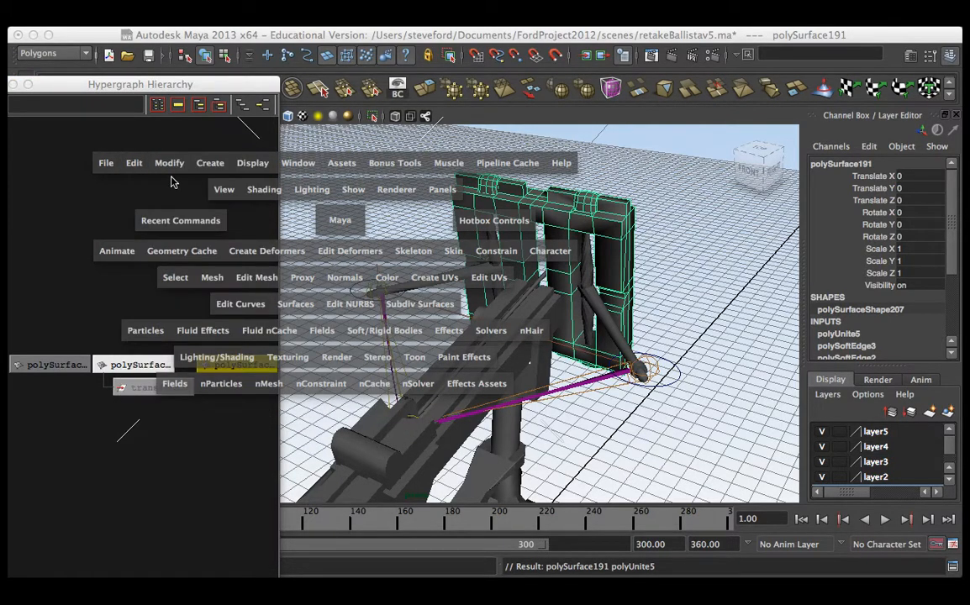
click(169, 163)
click(134, 163)
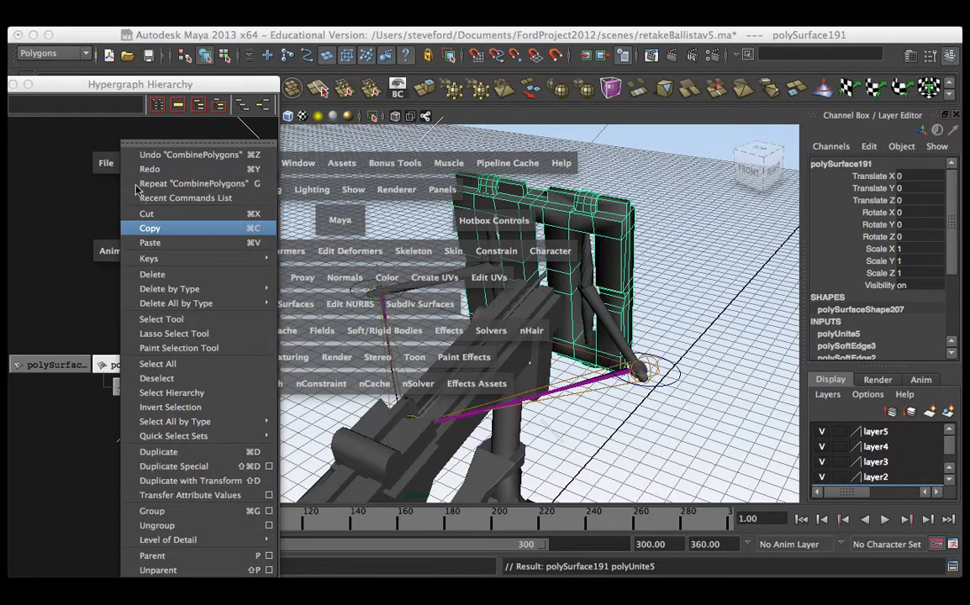
mouse_move(172, 289)
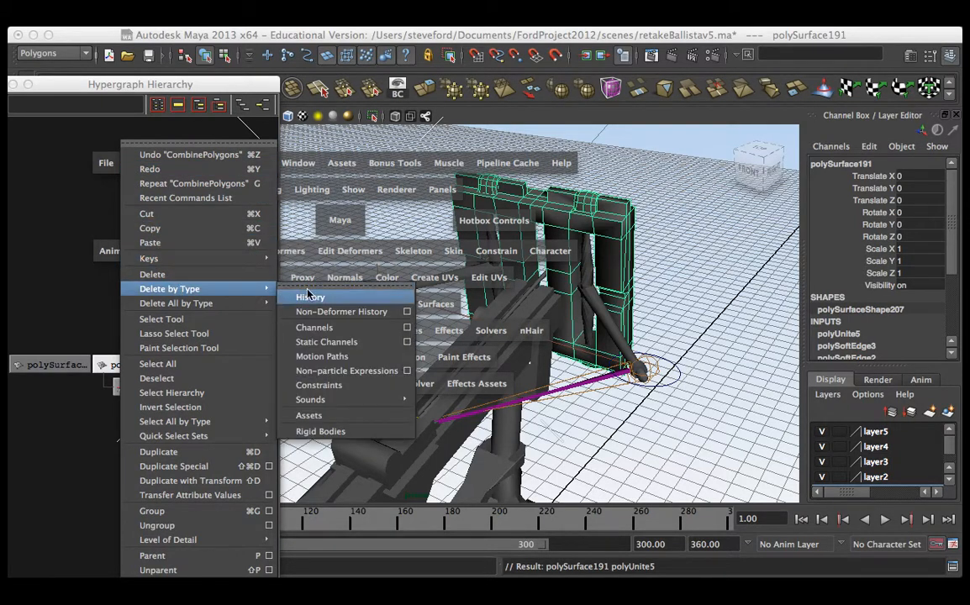
click(299, 301)
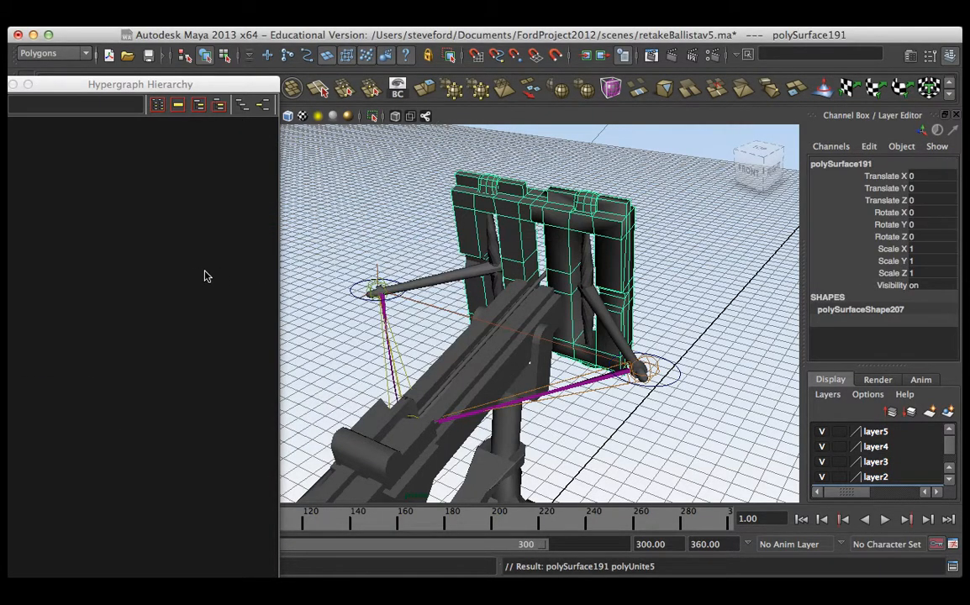
Step: Rename the combined front frame FRame
double_click(168, 87)
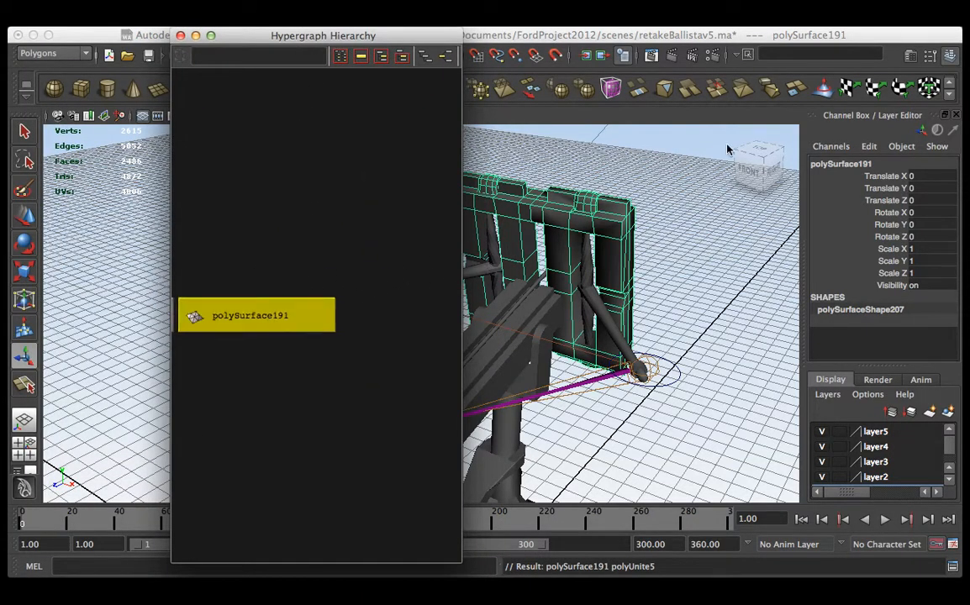
double_click(837, 164)
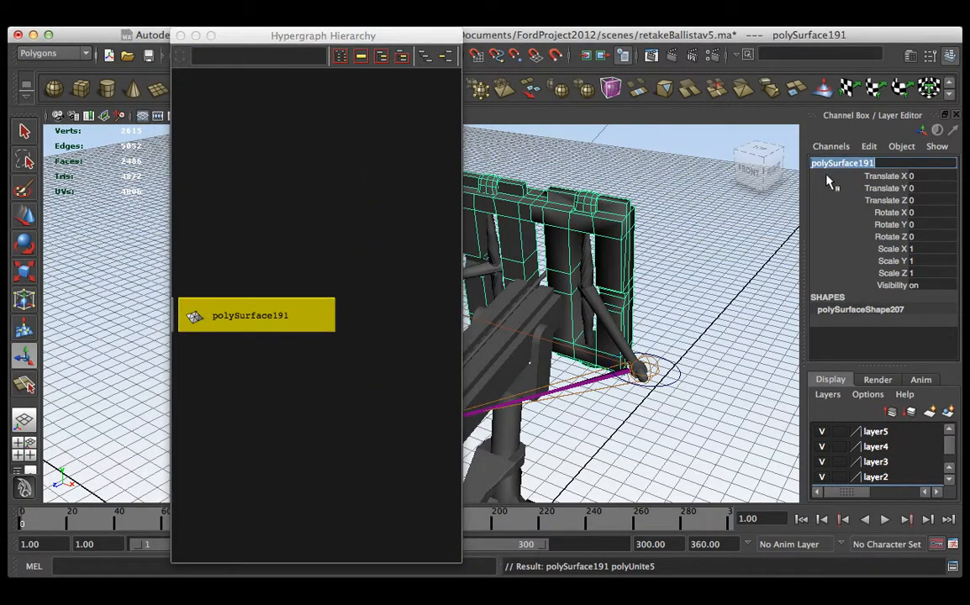
text(FRame)
key(Return)
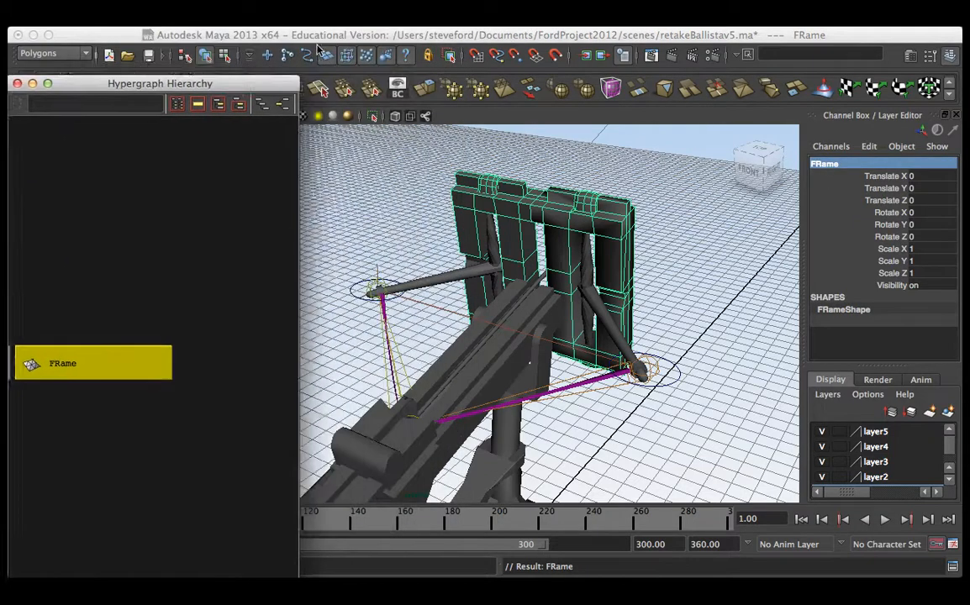
Step: Rename the front frame object FrameGeo
alt+drag(353, 185, 169, 325)
alt+middle_drag(169, 325, 214, 309)
scroll(191, 303, down, 2)
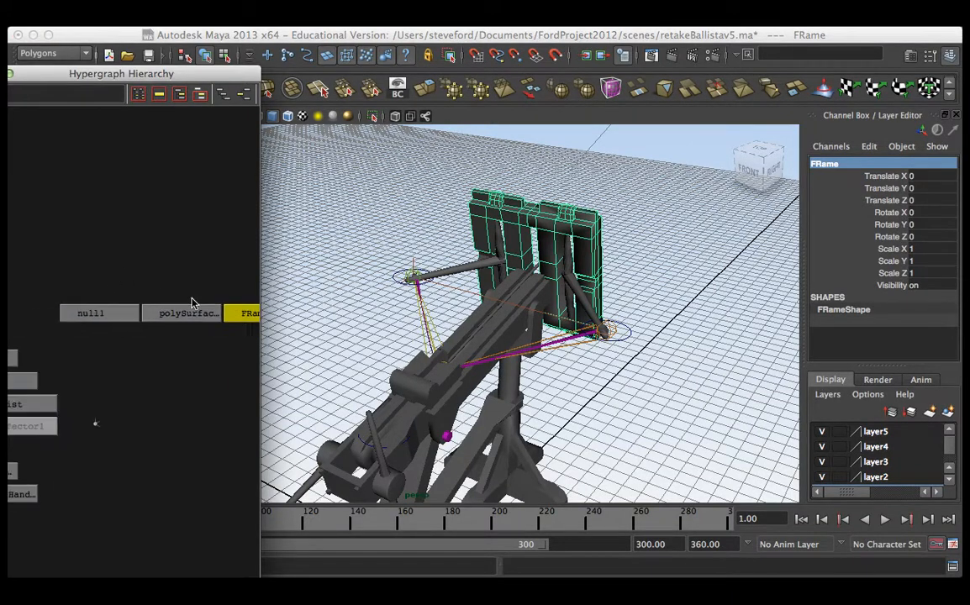
double_click(828, 163)
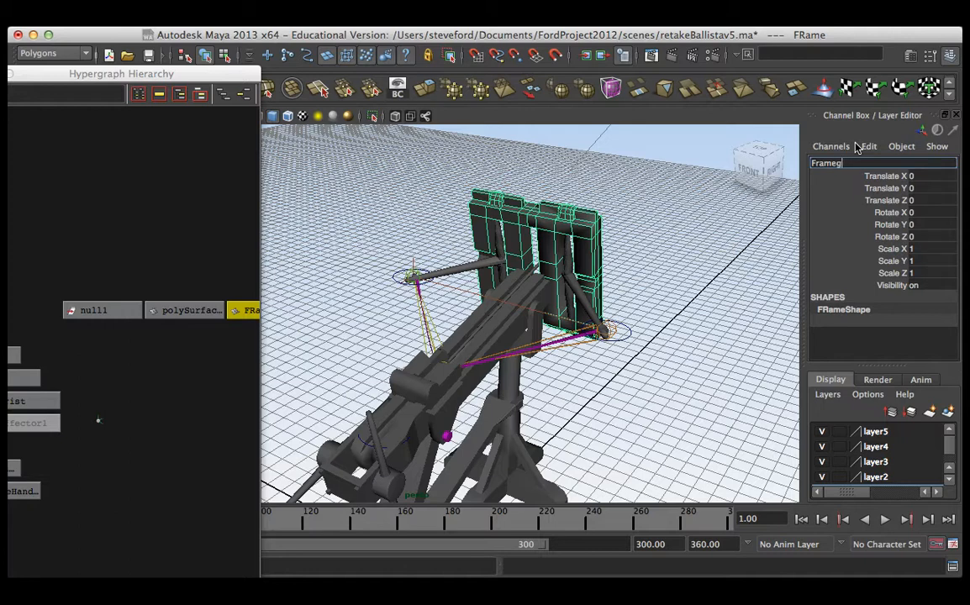
text(FrameGeo)
key(Return)
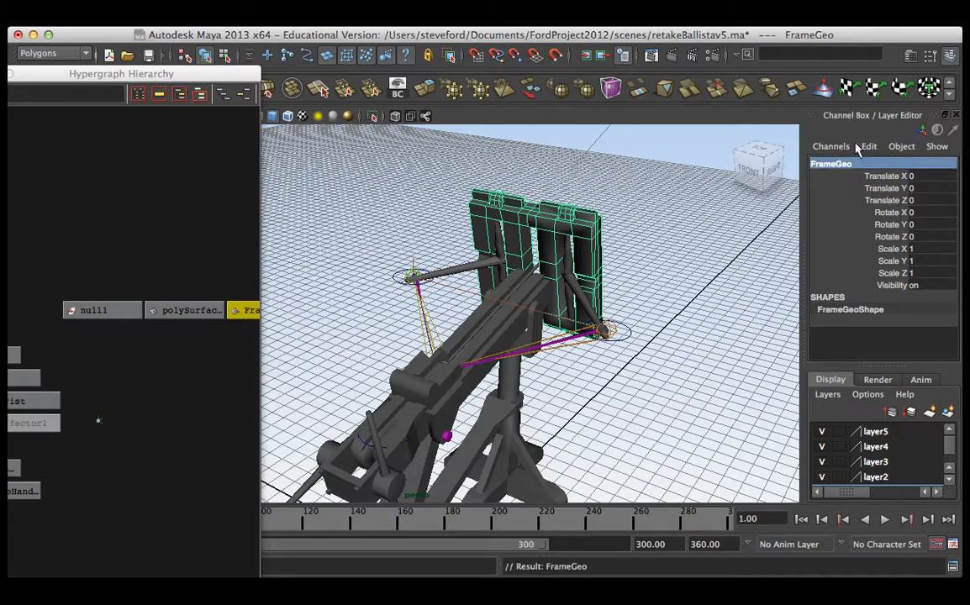
Step: Select the sliding block on top of the crossbow beam and rename it Shuttule
click(383, 367)
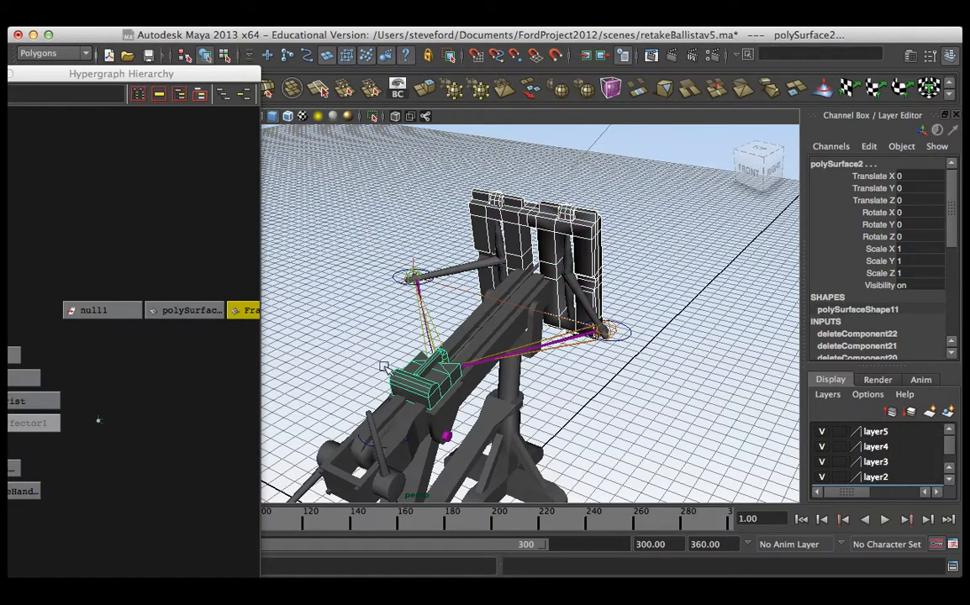
alt+right_drag(403, 343, 508, 330)
alt+drag(505, 310, 538, 269)
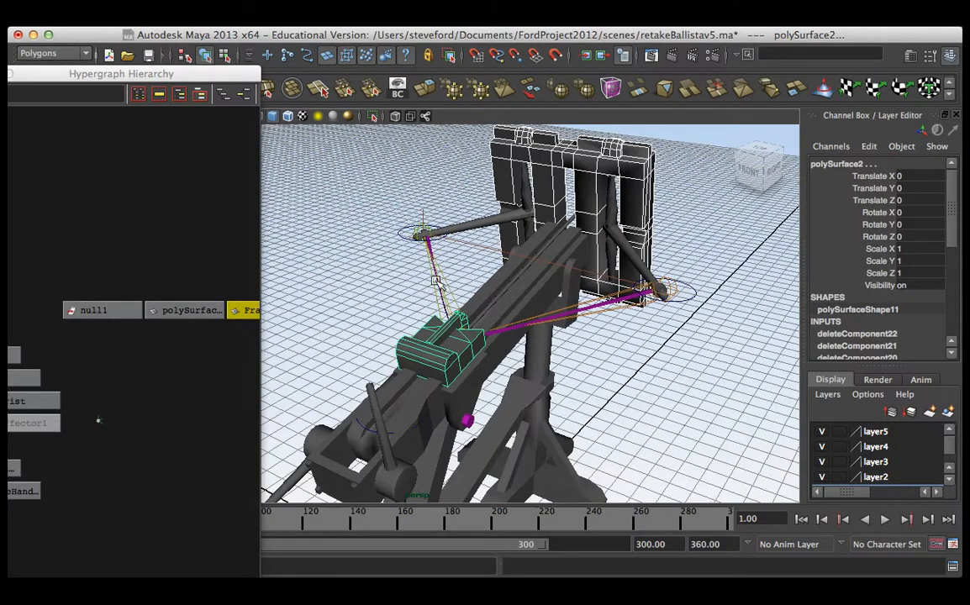
click(828, 163)
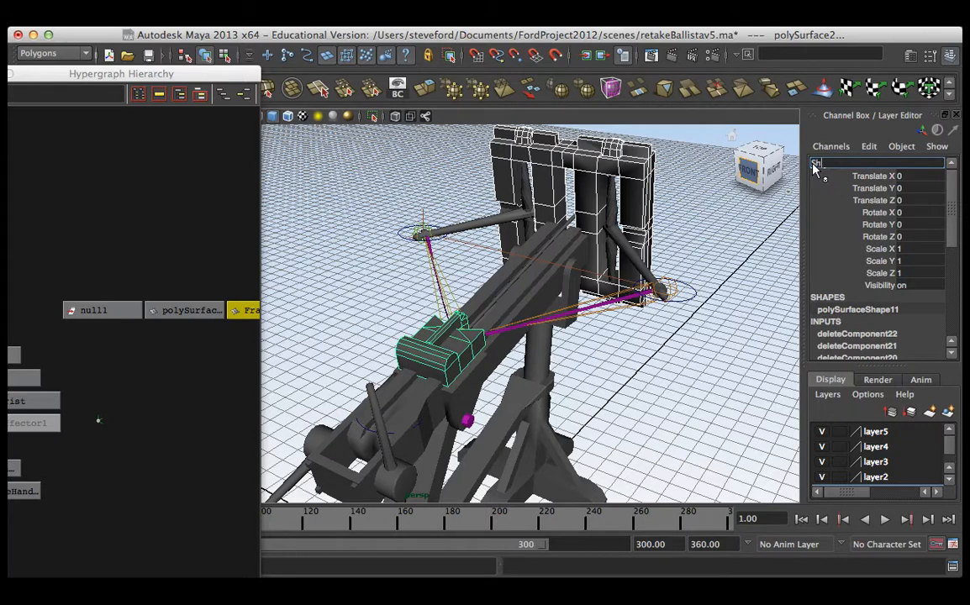
scroll(814, 168, down, 3)
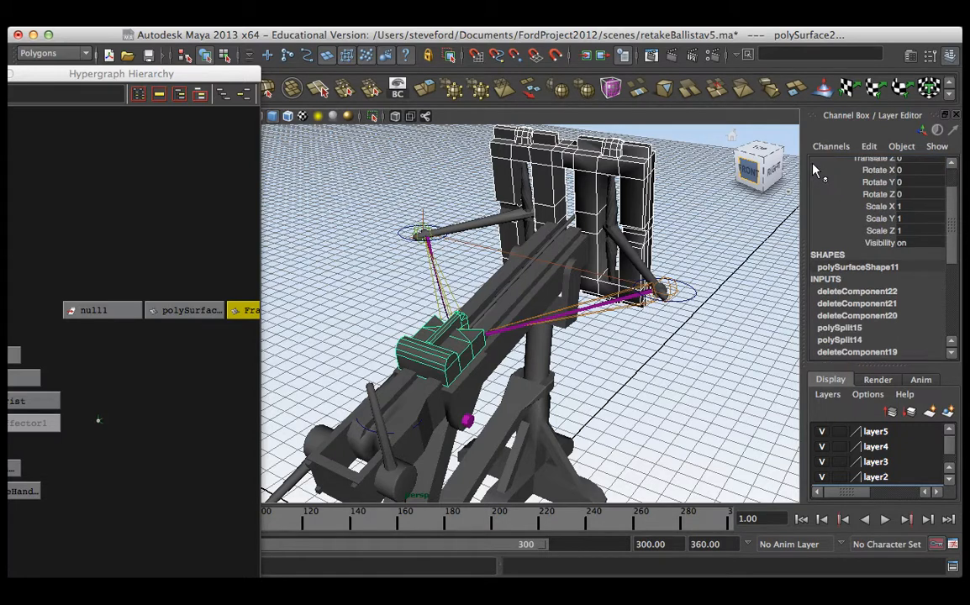
text(Shut)
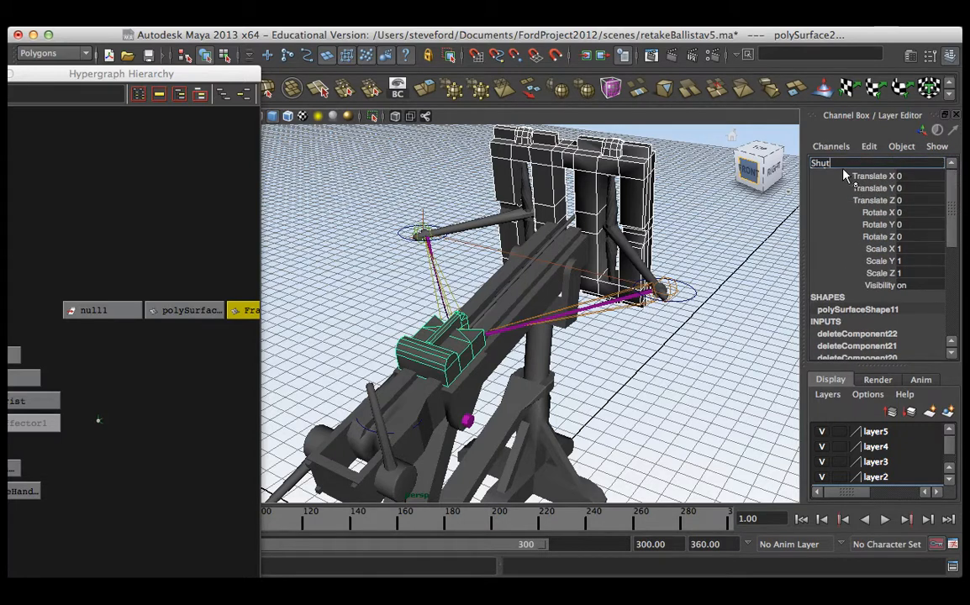
text(tule)
key(Return)
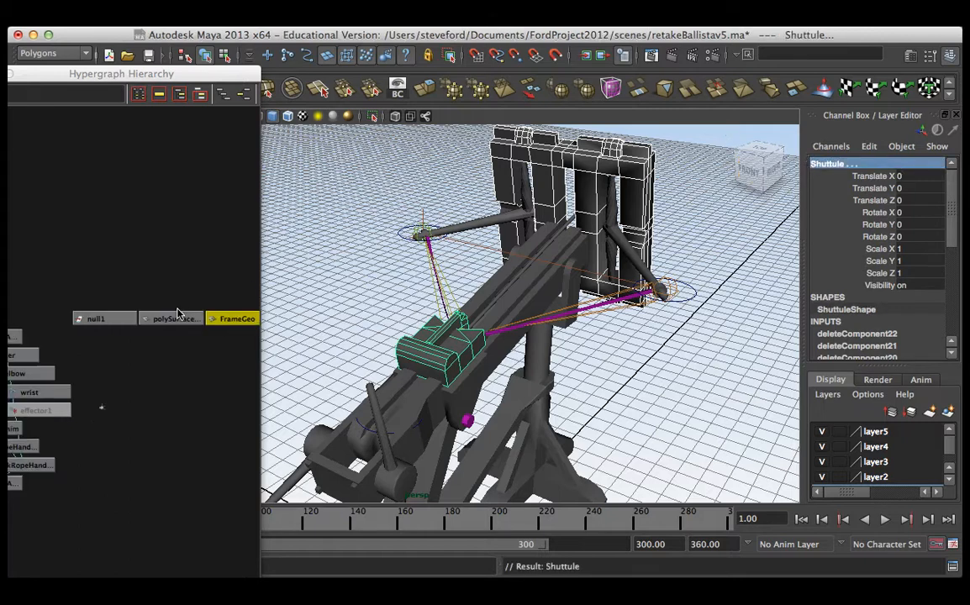
Step: Check which part the unnamed surface node beside null1 represents, and delete the null1 node from the hierarchy
click(177, 318)
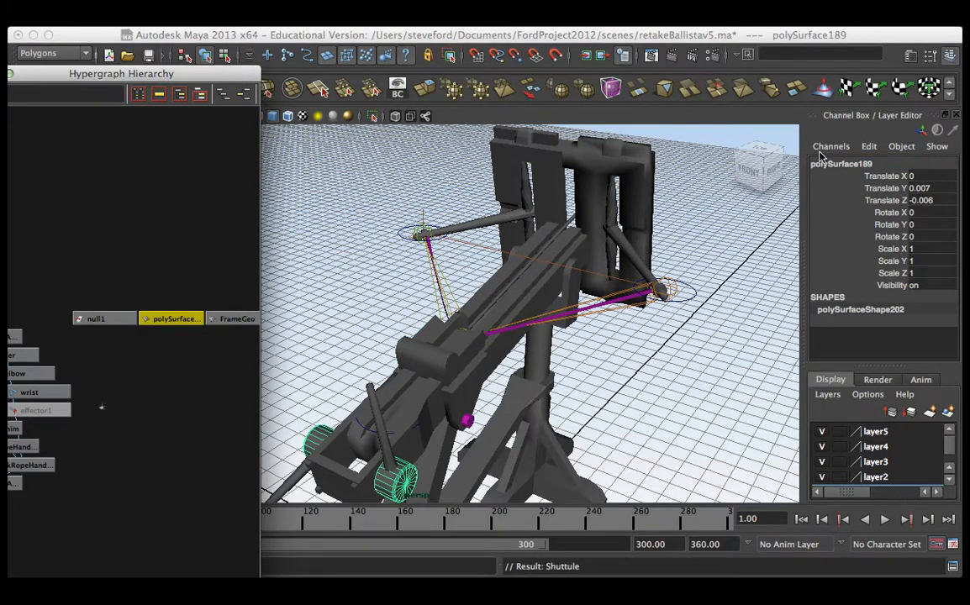
alt+drag(353, 370, 420, 252)
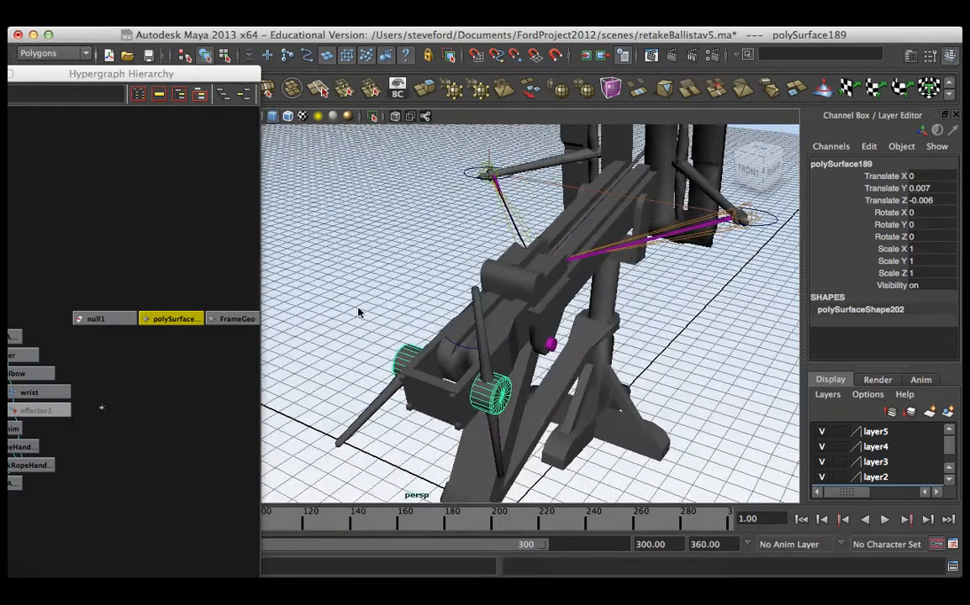
click(109, 320)
key(Delete)
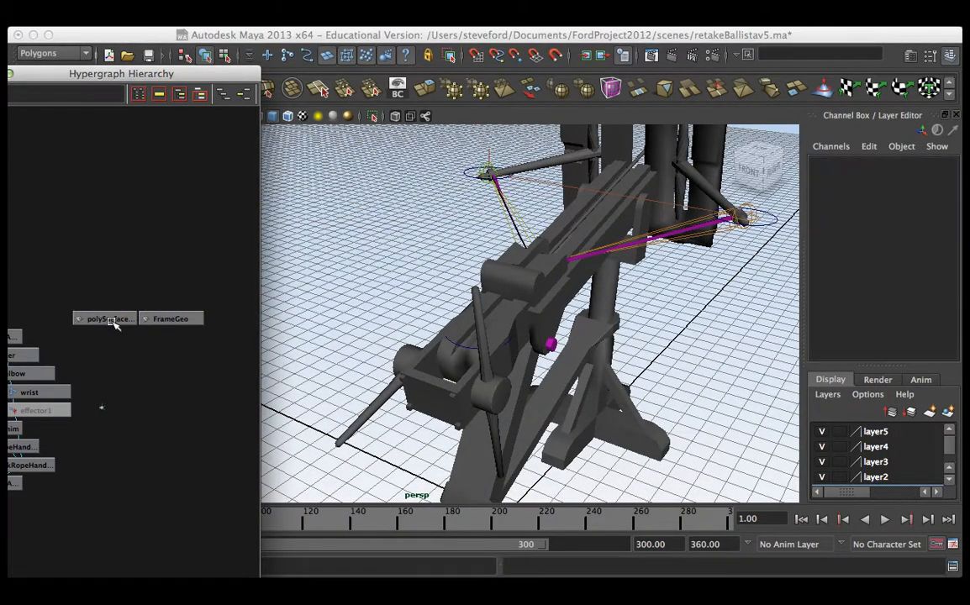
Step: Select the winding drums and both handle bars at the rear of the ballista and group them
click(388, 388)
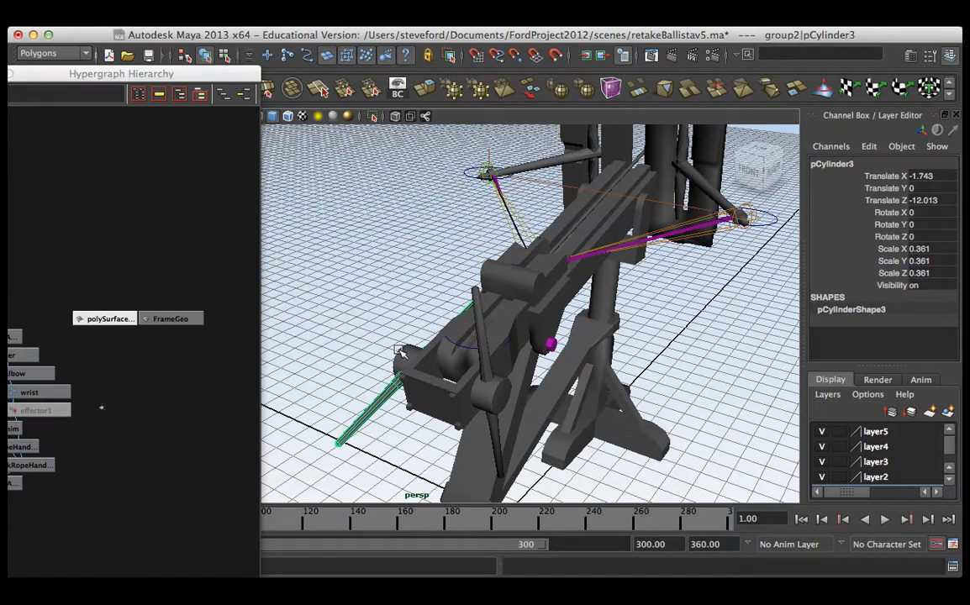
click(401, 353)
click(477, 343)
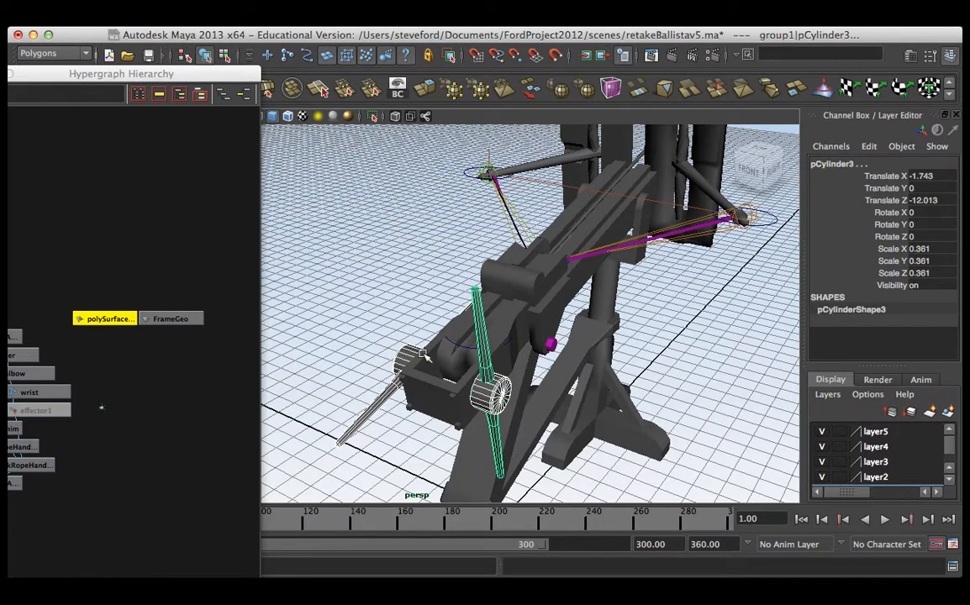
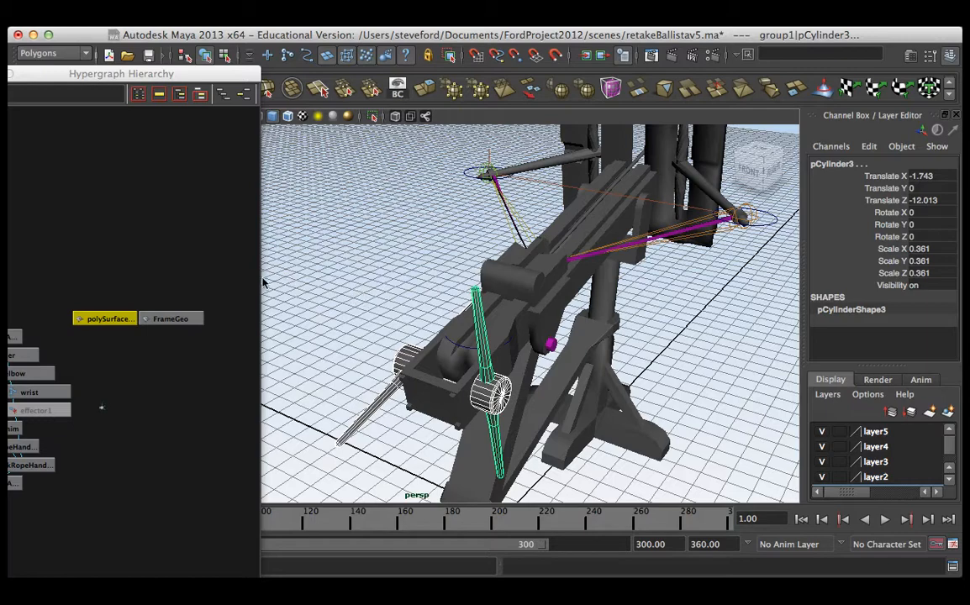
alt+drag(275, 293, 391, 210)
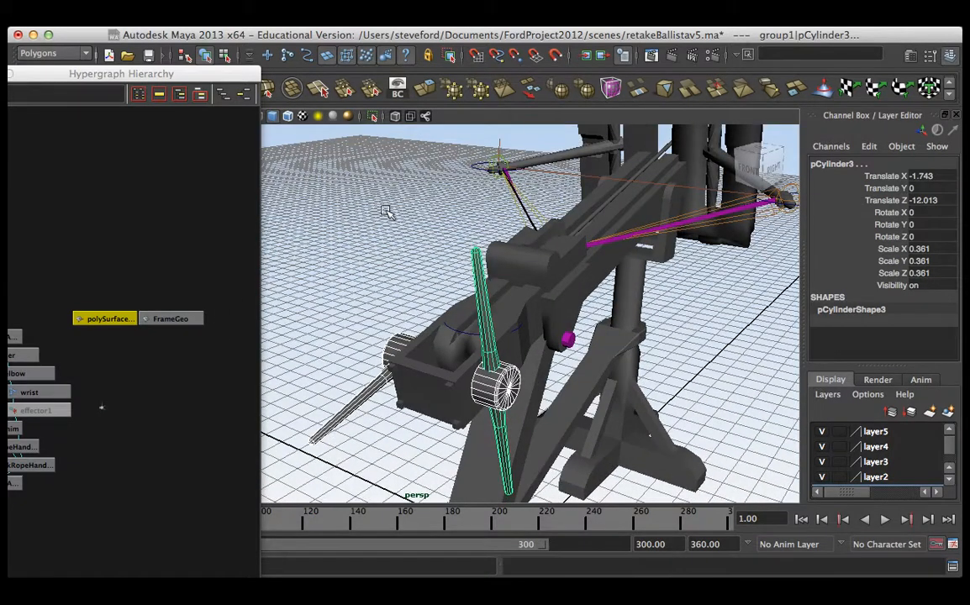
key(ctrl+g)
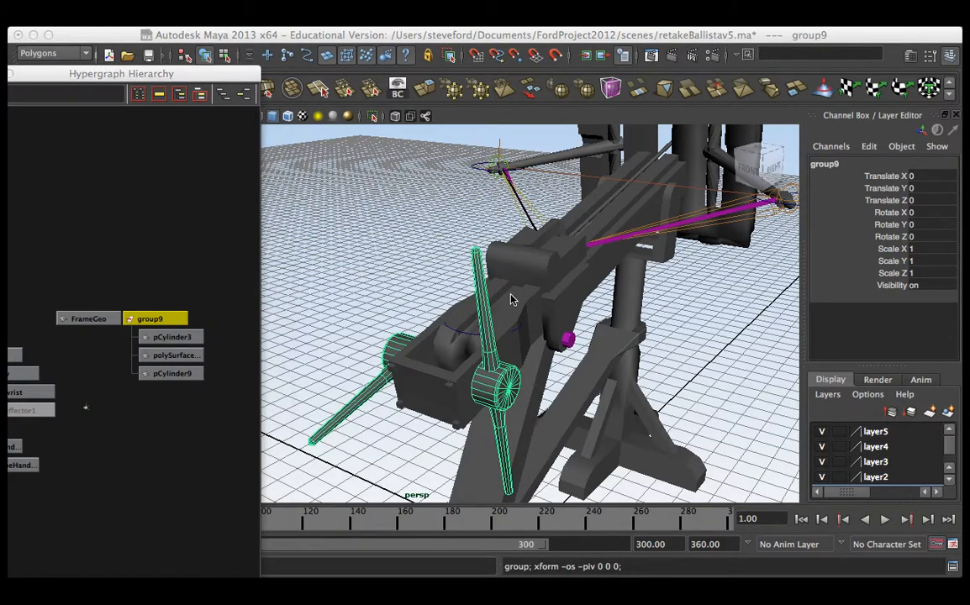
Step: Move the winder group's pivot from the origin up to the winding drums at the rear of the beam
alt+drag(506, 290, 481, 290)
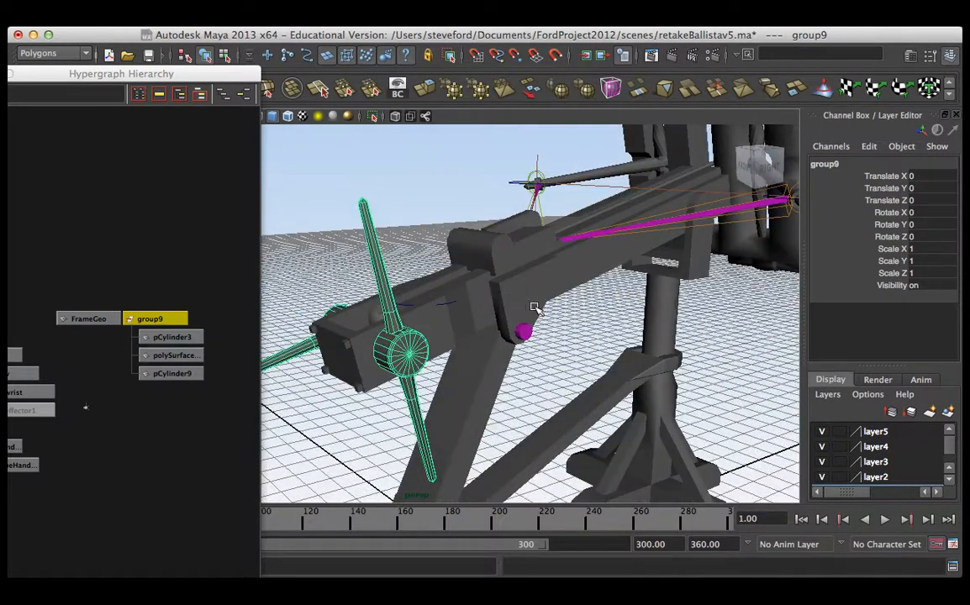
alt+right_drag(546, 318, 496, 340)
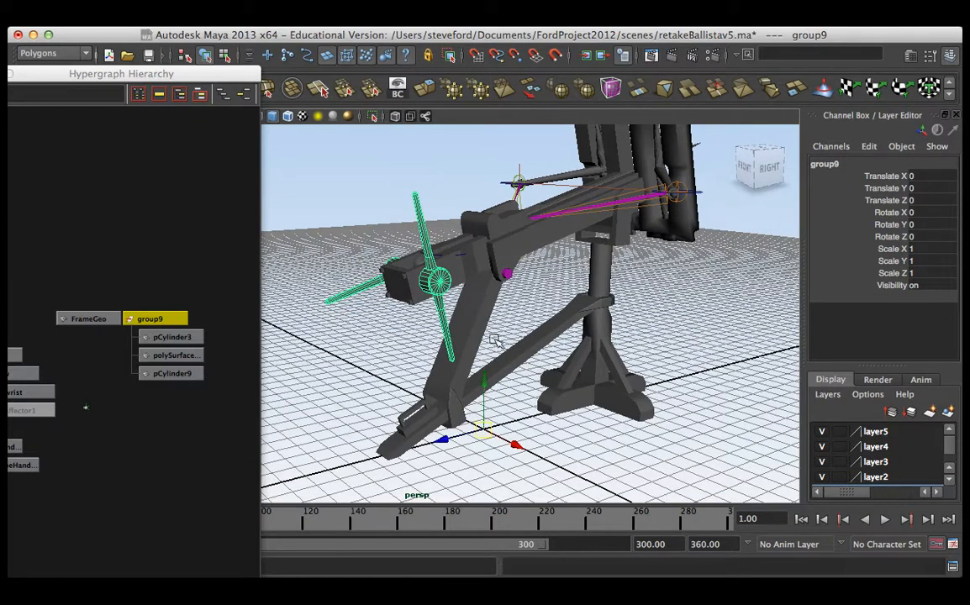
alt+drag(496, 339, 450, 329)
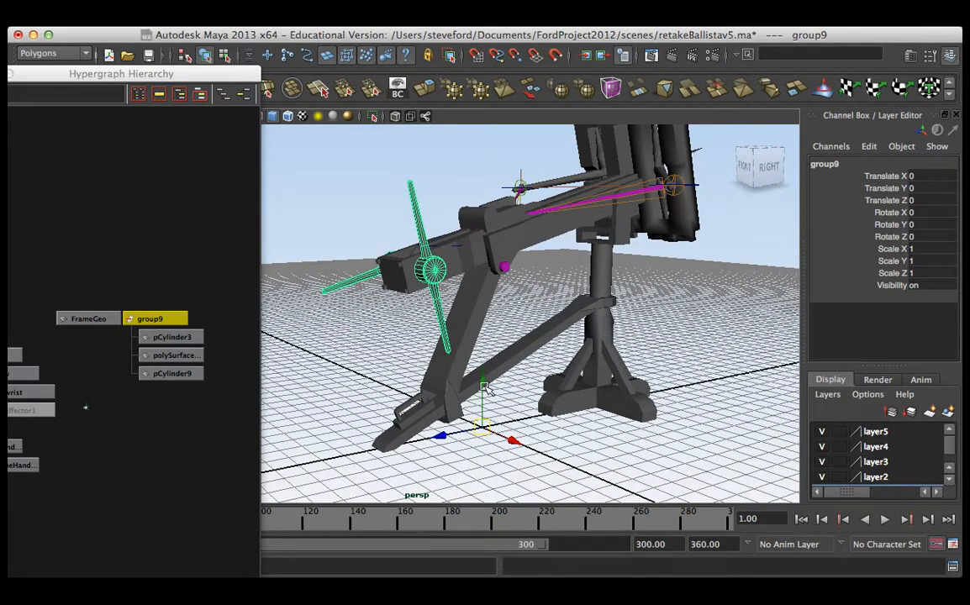
drag(478, 396, 481, 225)
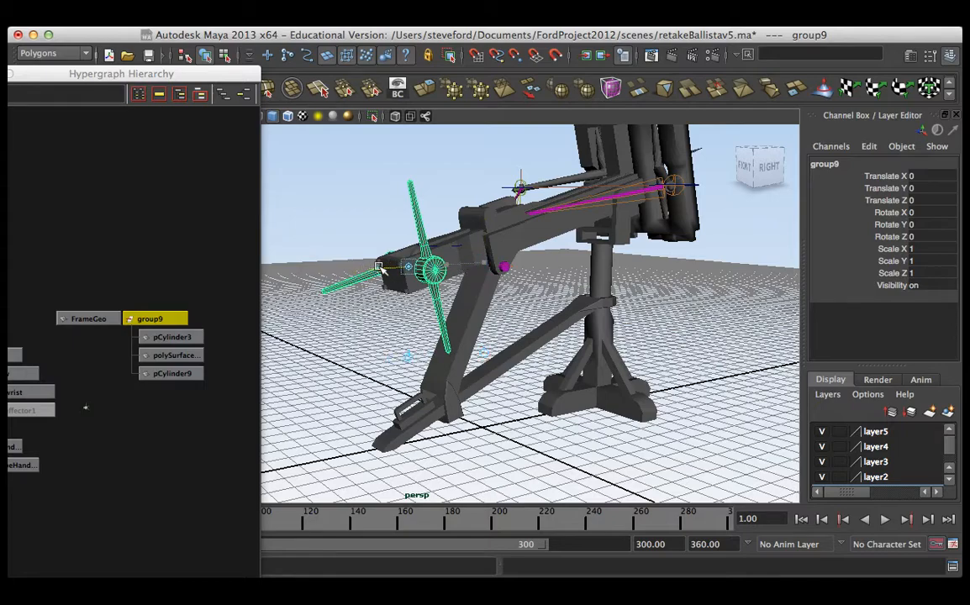
alt+drag(461, 265, 476, 296)
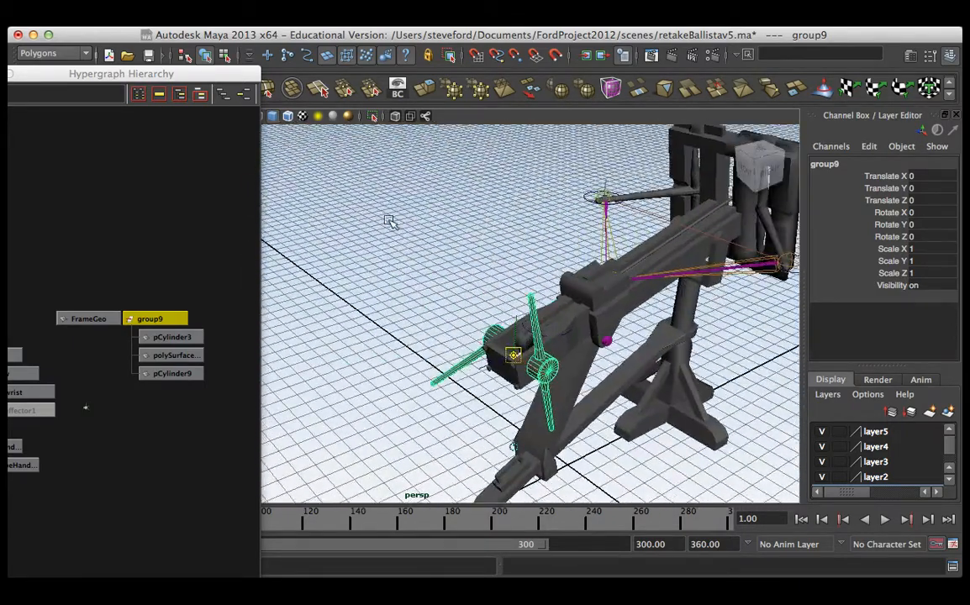
Step: Rename the winder group WinderGrp
click(839, 166)
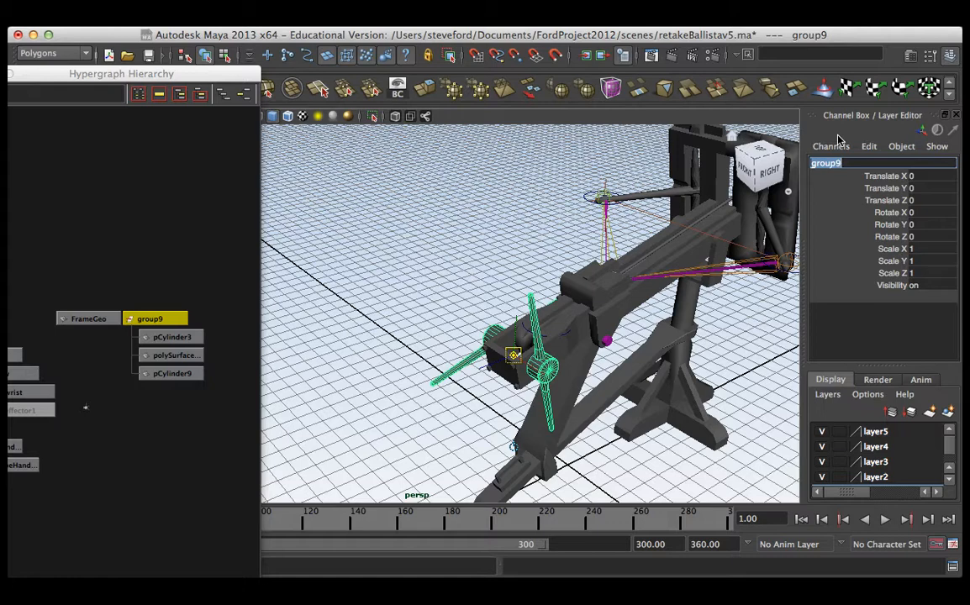
text(WinderGrp)
key(Return)
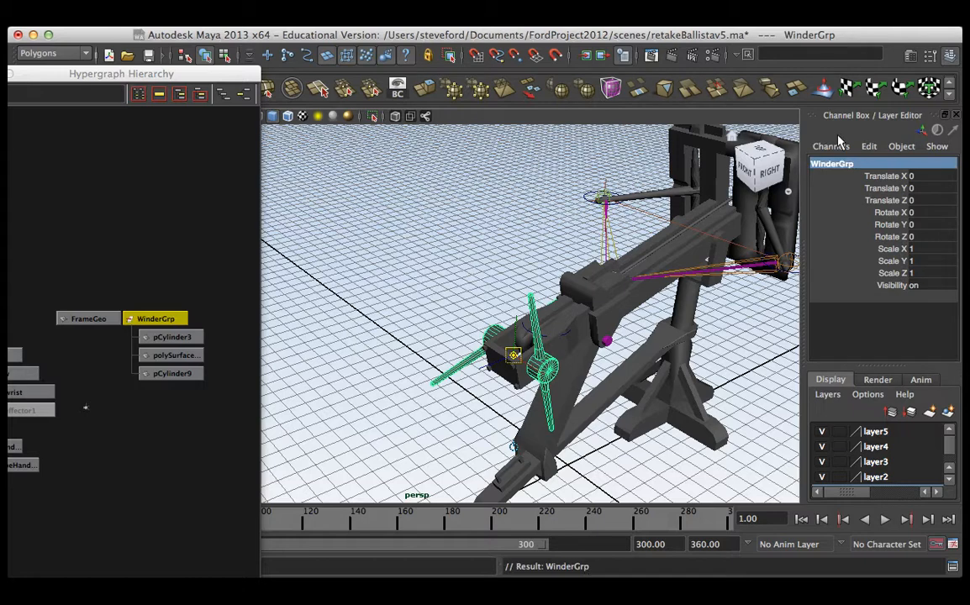
Step: Select the Shuttule, Crossbow and FrameGeo objects and group them together
alt+middle_drag(120, 433, 173, 282)
click(182, 256)
alt+drag(380, 319, 400, 240)
click(446, 300)
click(463, 298)
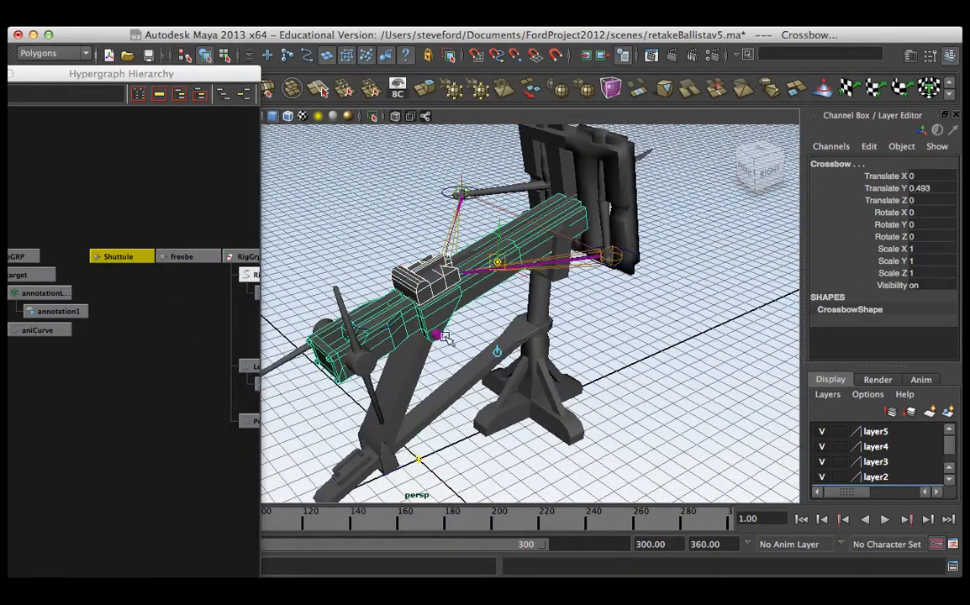
click(616, 154)
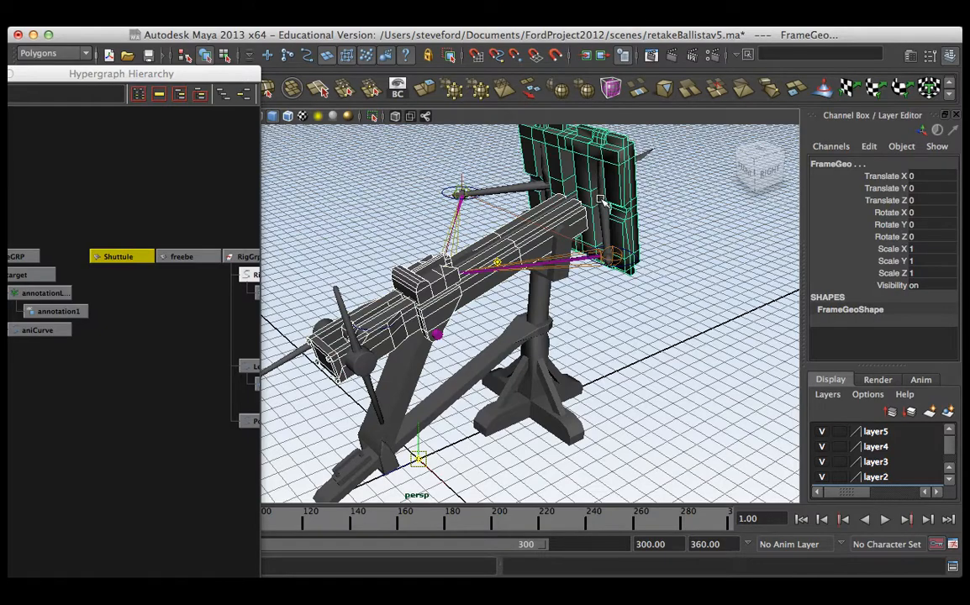
alt+drag(601, 202, 433, 202)
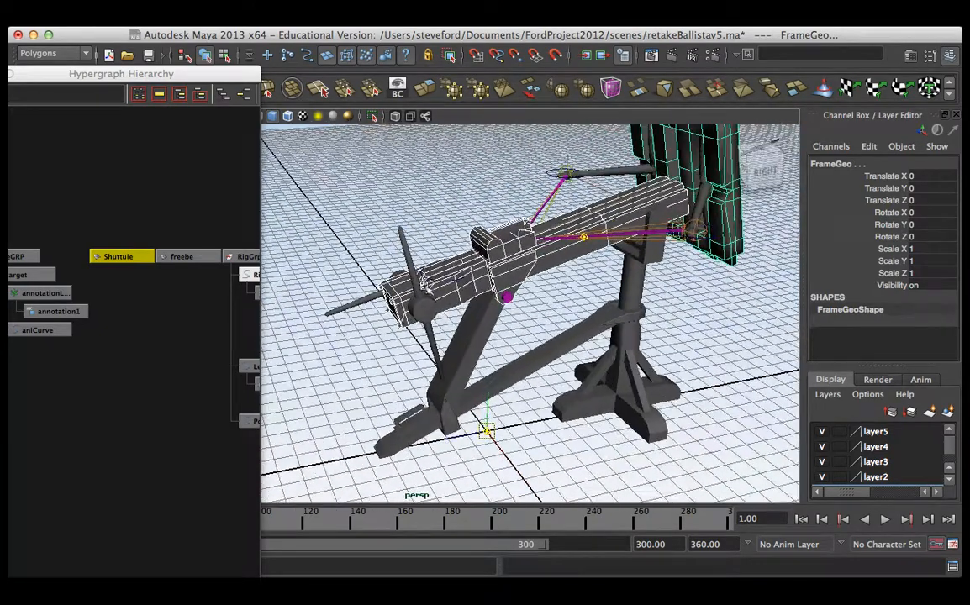
click(217, 271)
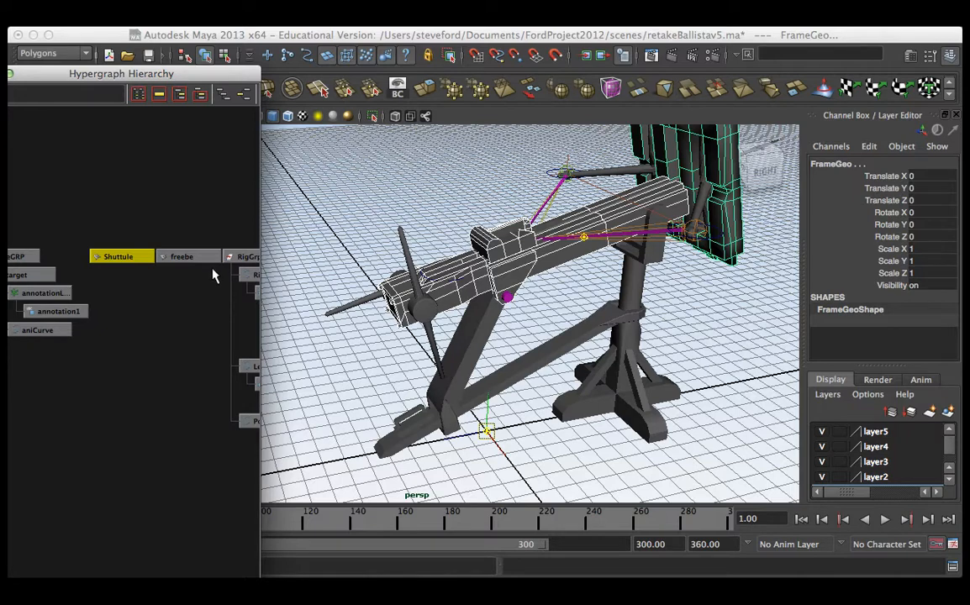
key(ctrl+g)
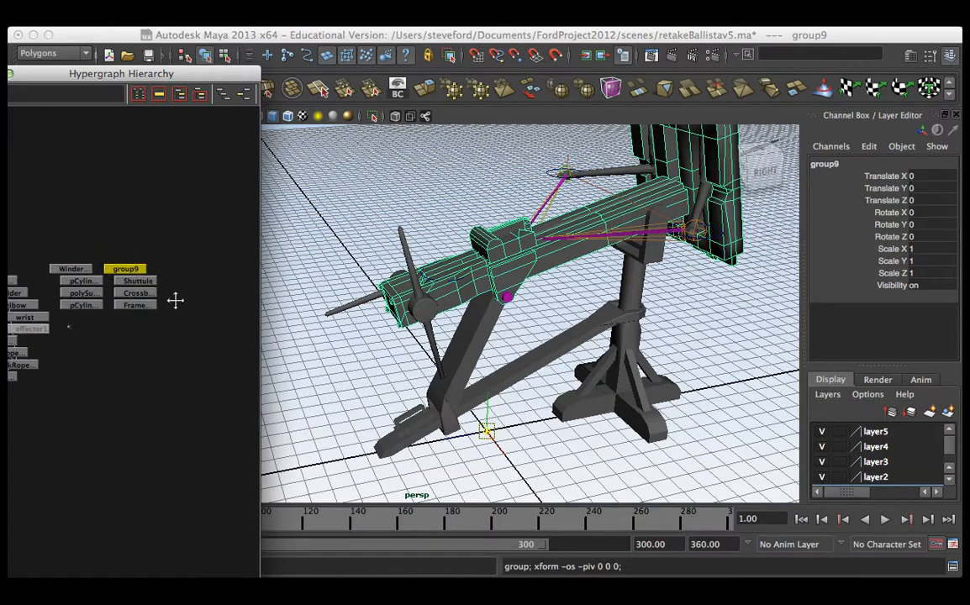
Step: Parent WinderGrp under the new group that holds Shuttule, Crossbow and FrameGeo
scroll(175, 300, up, 3)
scroll(155, 319, down, 4)
scroll(99, 261, up, 3)
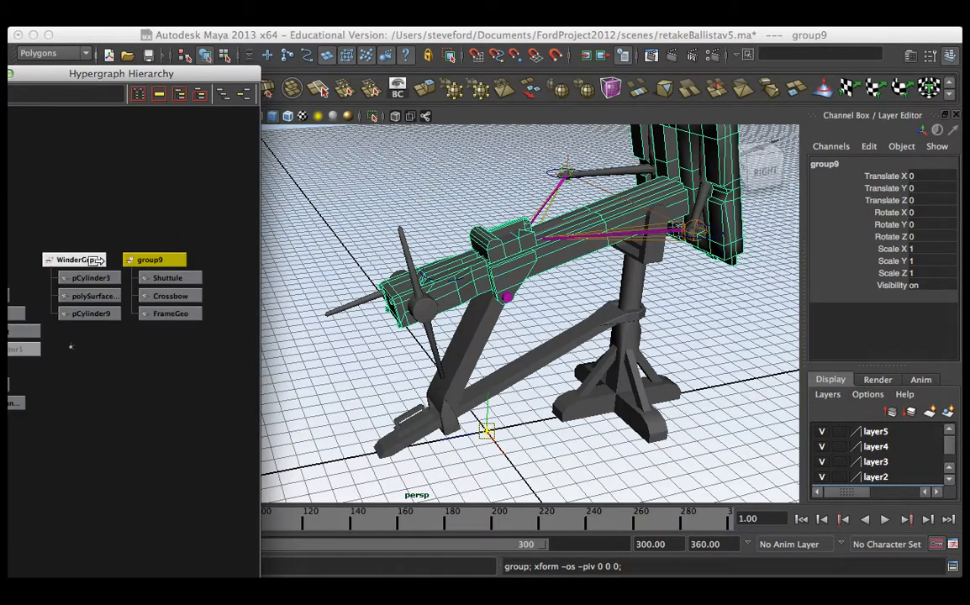
click(95, 262)
middle_drag(93, 260, 154, 262)
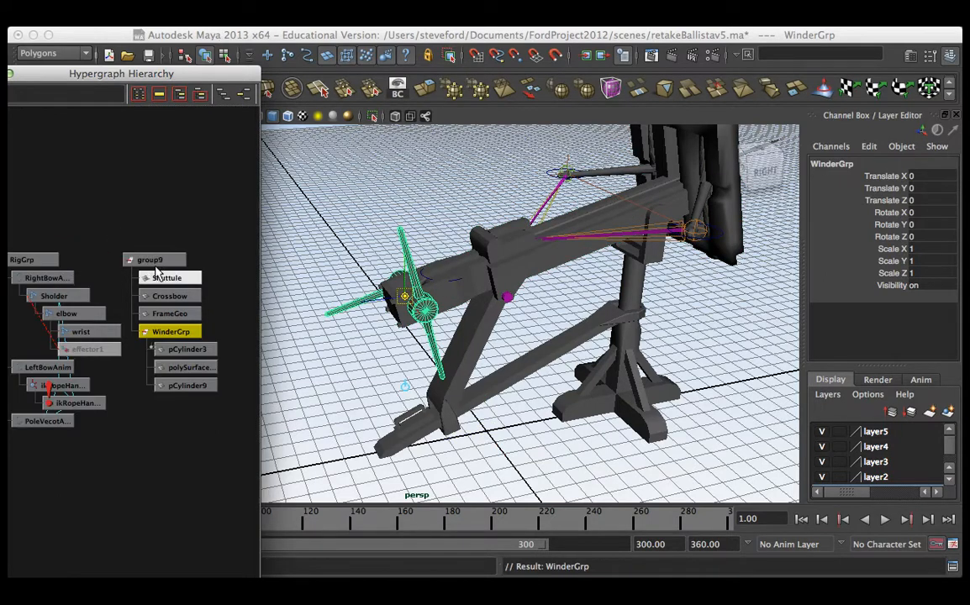
Step: Rename the parent group of the shuttle, crossbow, frame and winder FrameGrp
click(160, 259)
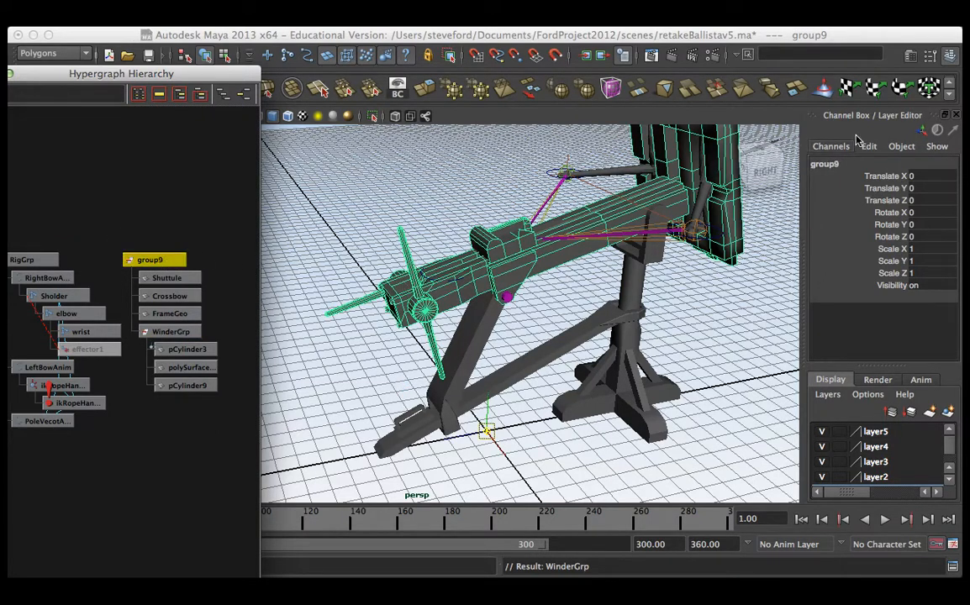
click(846, 162)
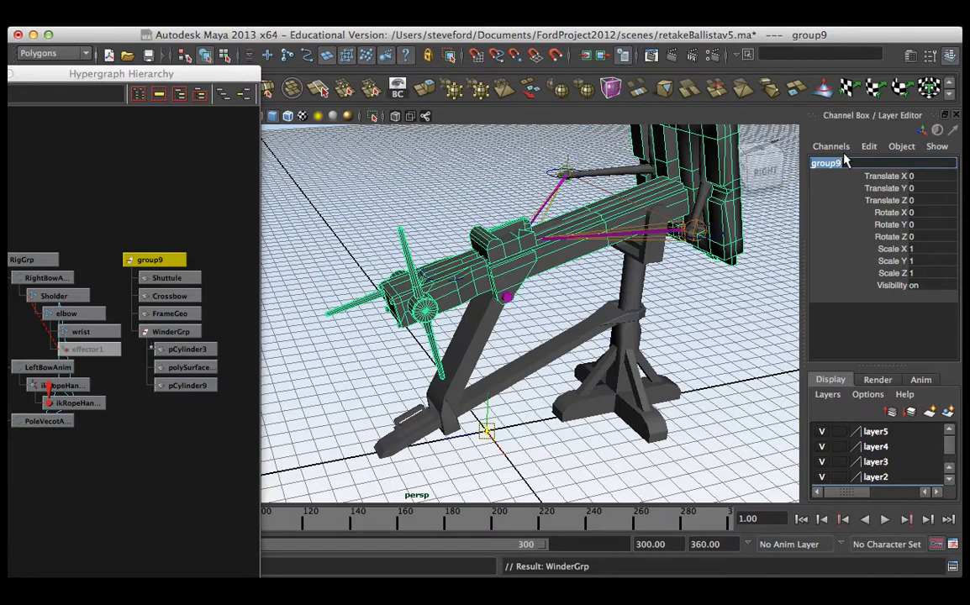
key(Left)
text(t)
key(Return)
key(Left)
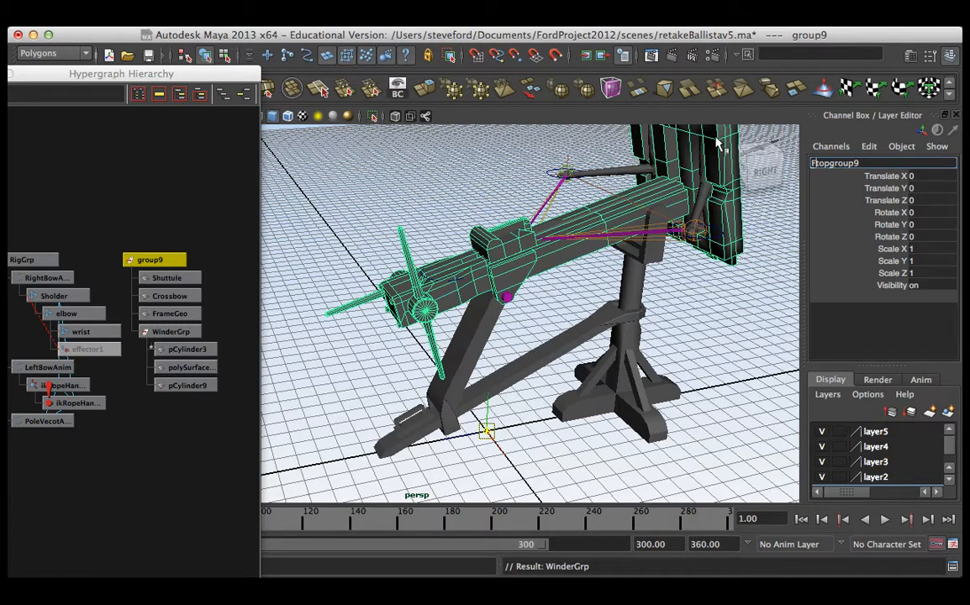
text(FRame)
key(super+a)
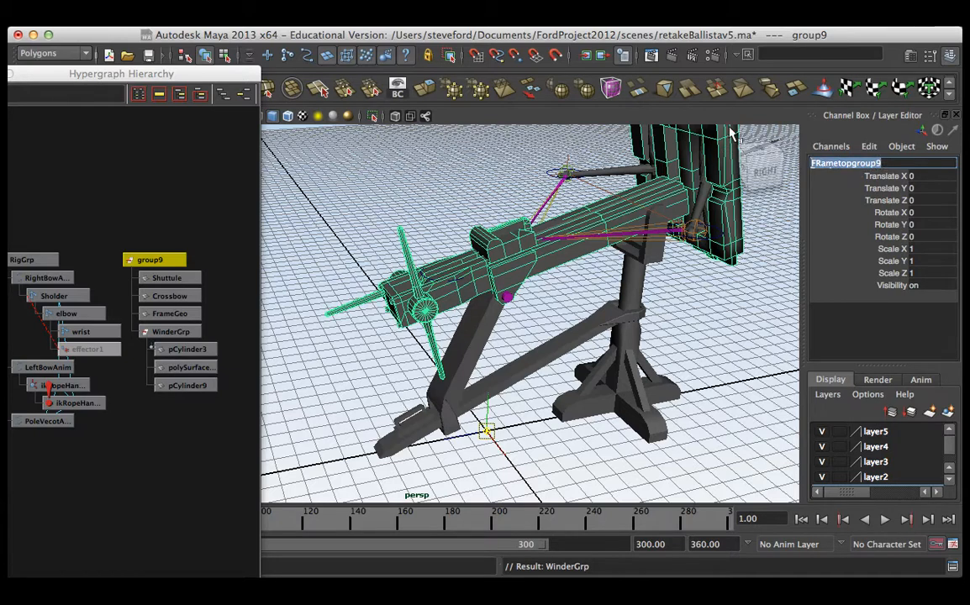
text(FrameGrp)
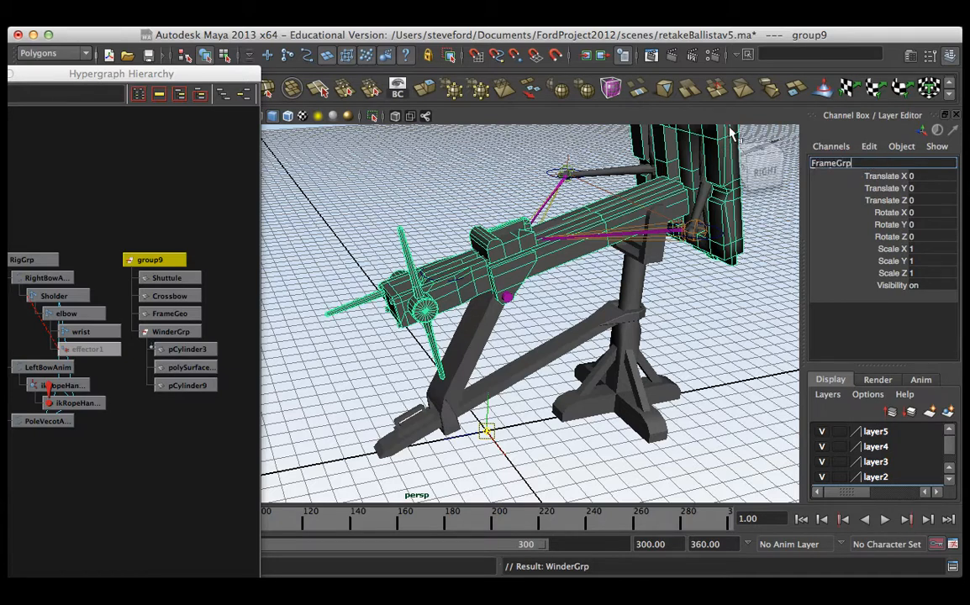
key(Return)
Step: Examine the freebe, GuideGRP and group5 nodes in the hierarchy to see which ballista parts they contain
alt+drag(503, 331, 526, 303)
alt+middle_drag(154, 371, 234, 353)
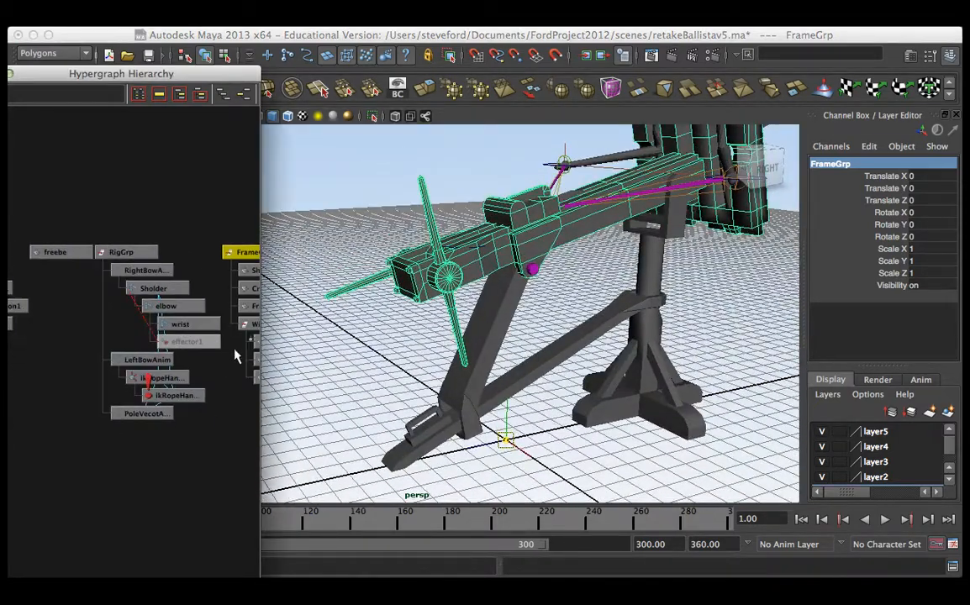
alt+right_drag(234, 353, 109, 277)
click(98, 296)
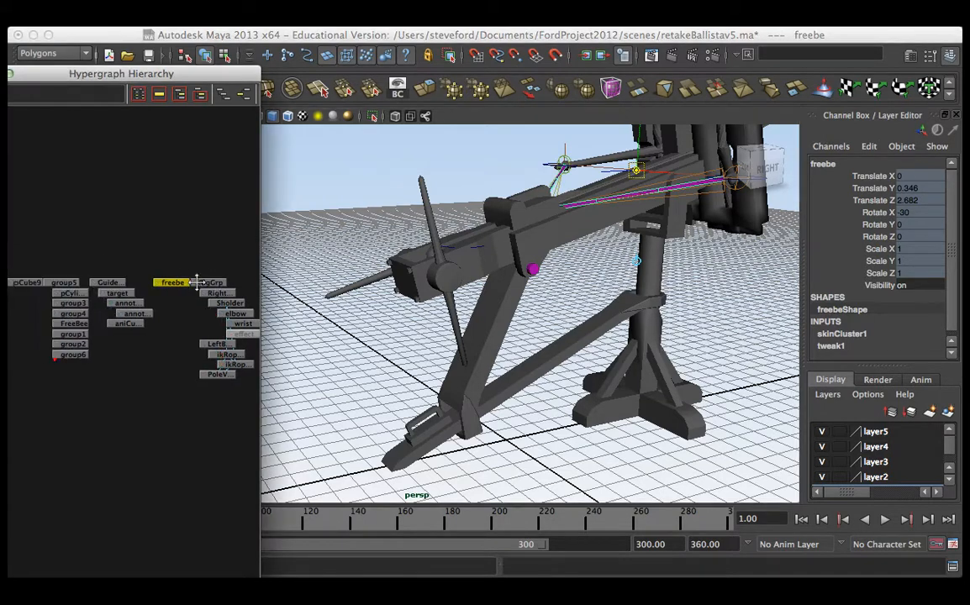
click(102, 283)
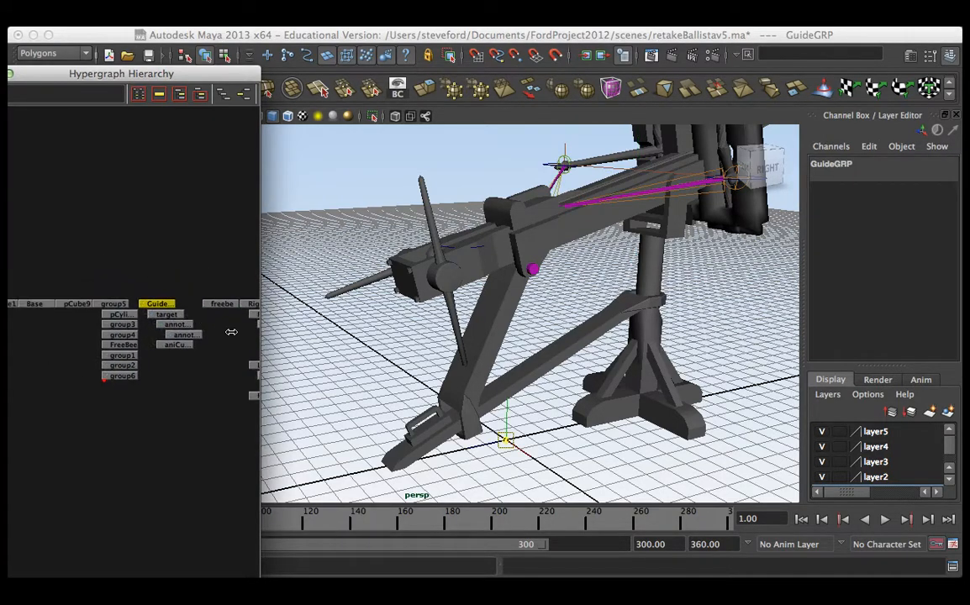
click(121, 307)
alt+middle_drag(168, 290, 252, 314)
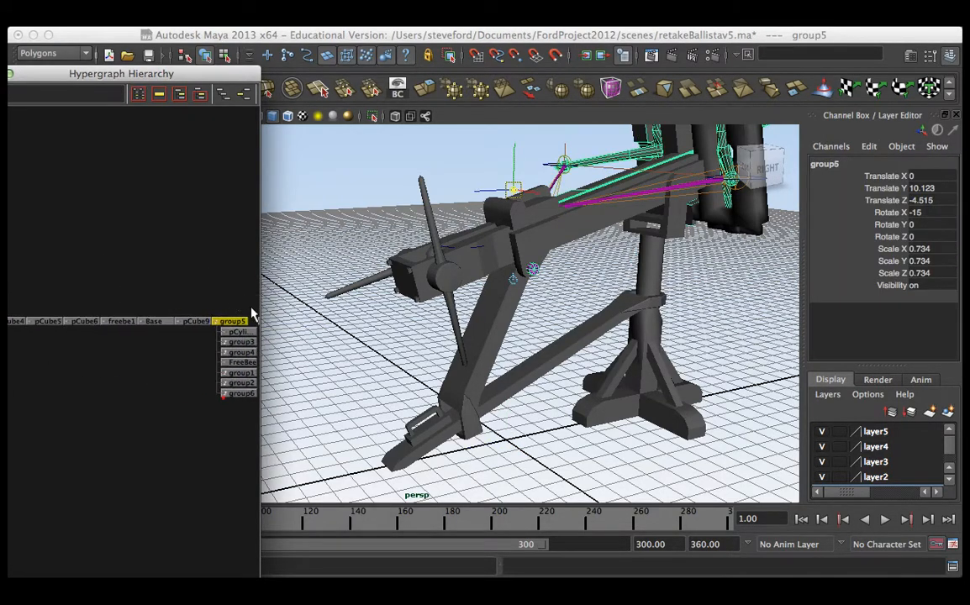
Step: Select the Base and Stand objects and group them together
click(148, 330)
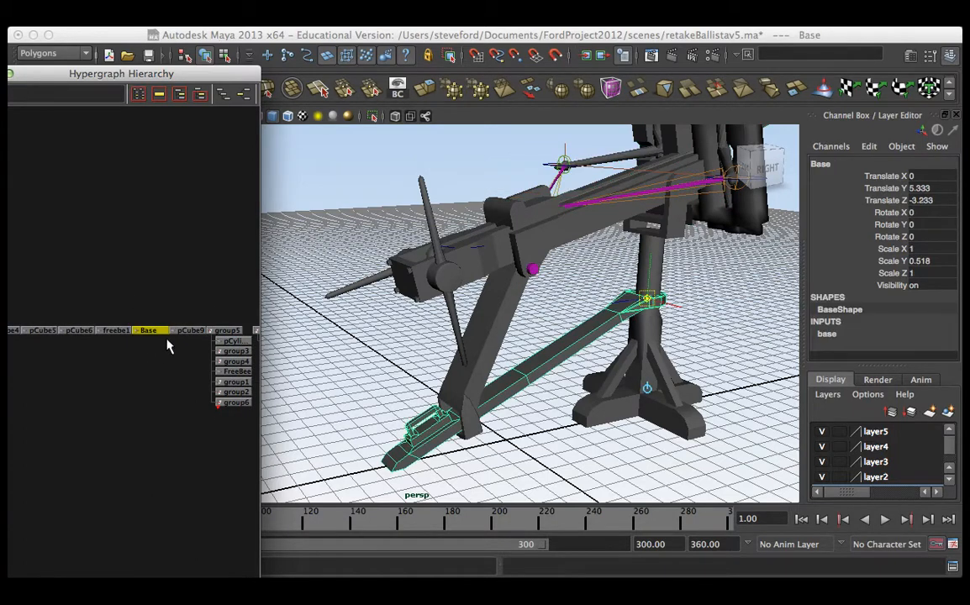
scroll(174, 345, down, 2)
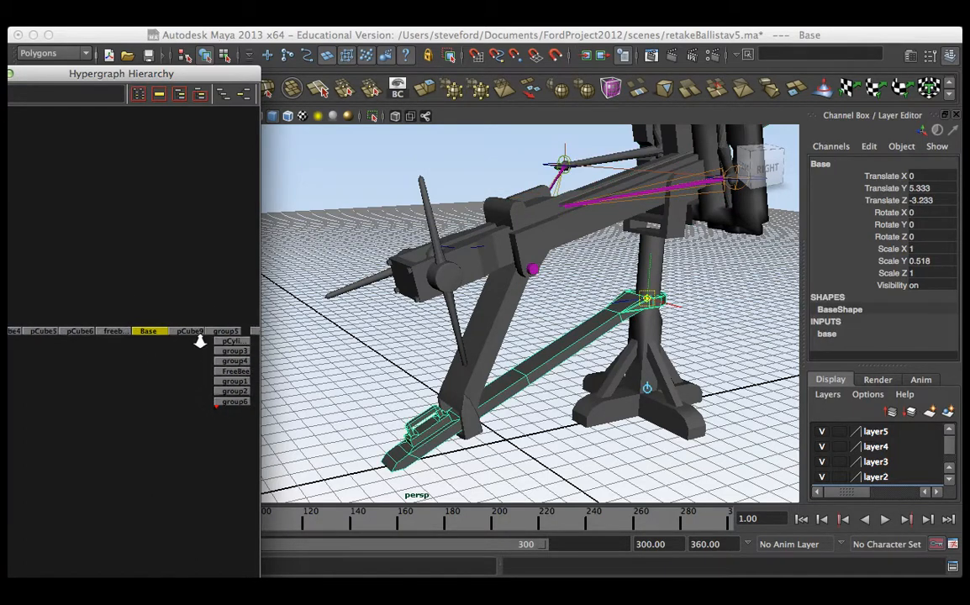
click(441, 358)
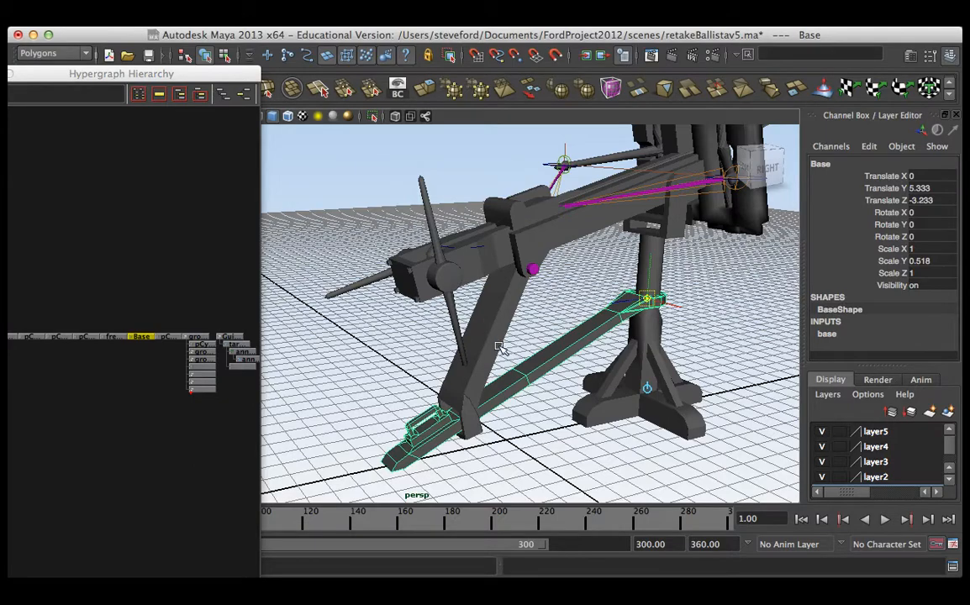
click(641, 356)
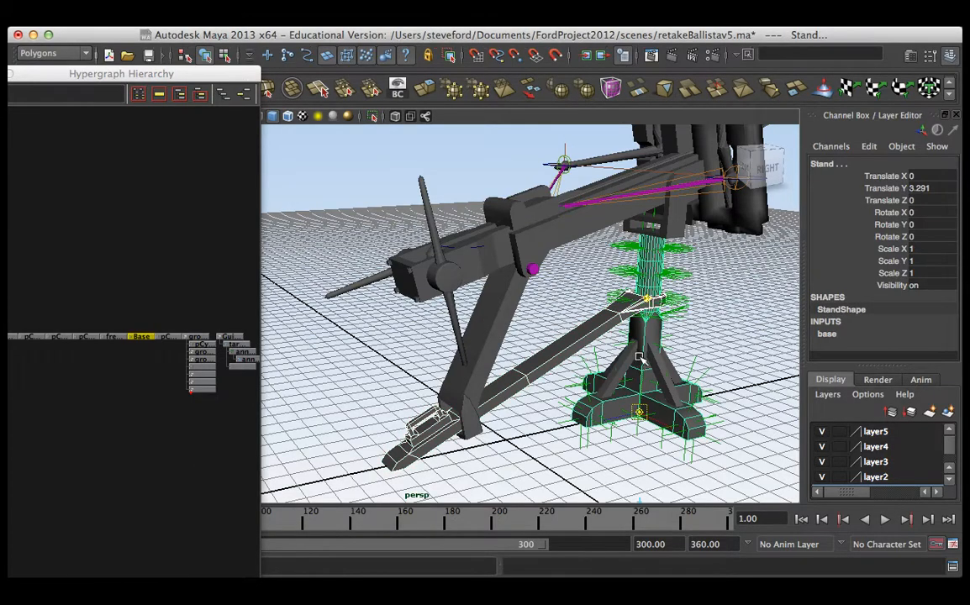
alt+drag(554, 308, 608, 366)
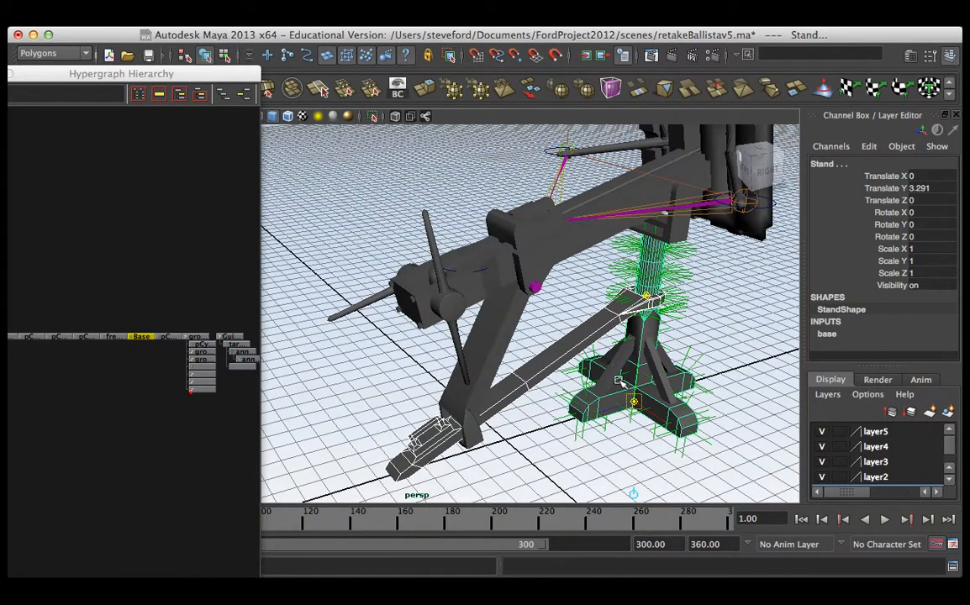
key(ctrl+g)
Step: Move the pivot of the new Base and Stand group to the centre of the stand's foot
alt+drag(291, 349, 492, 344)
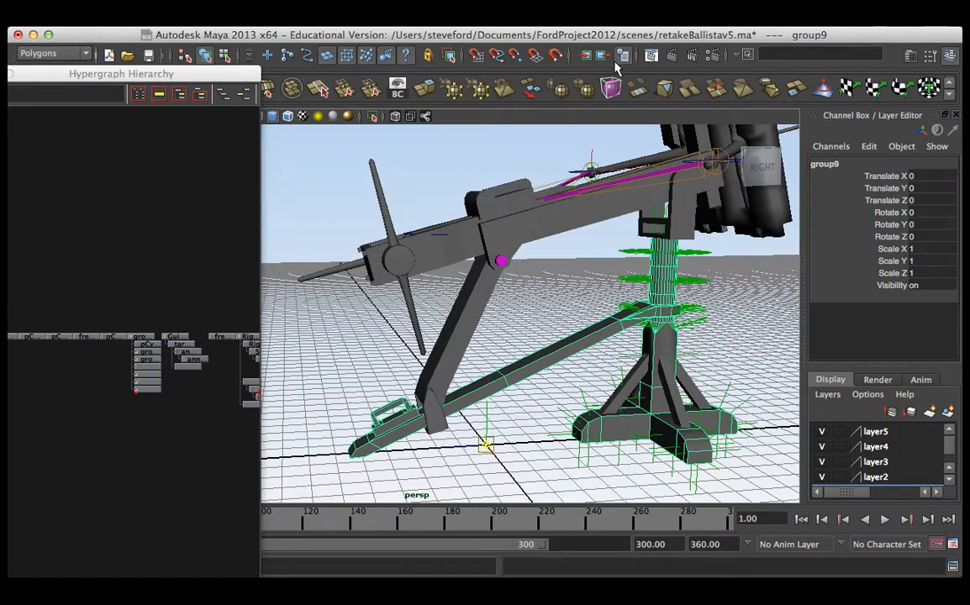
key(w)
alt+drag(466, 429, 481, 453)
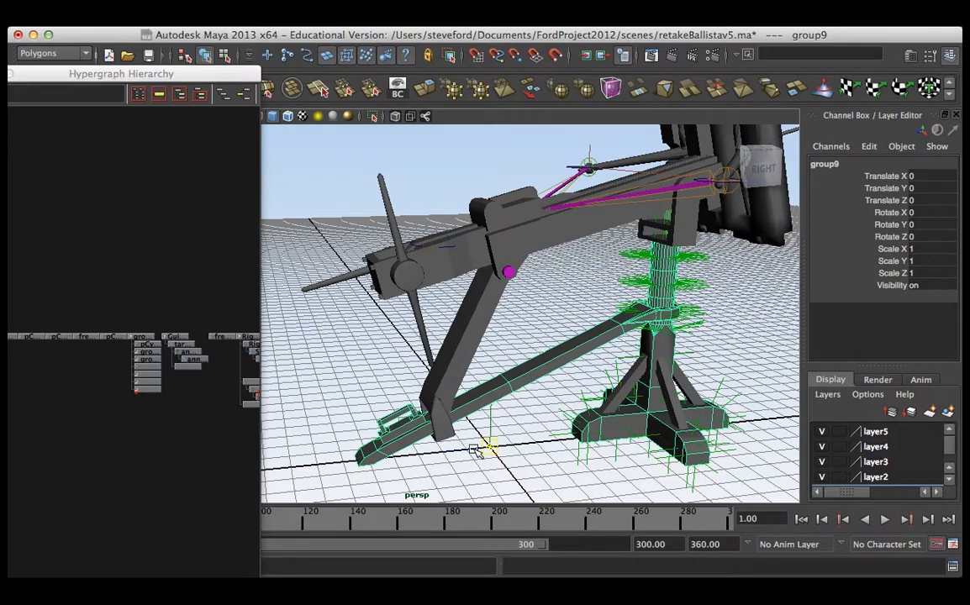
click(476, 55)
alt+drag(449, 370, 538, 374)
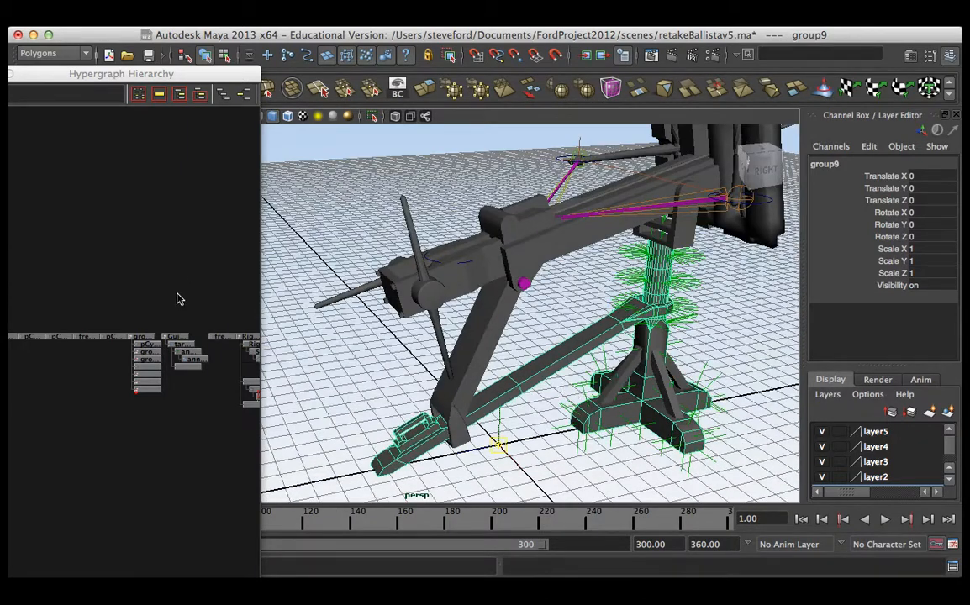
click(168, 267)
key(a)
scroll(105, 295, up, 5)
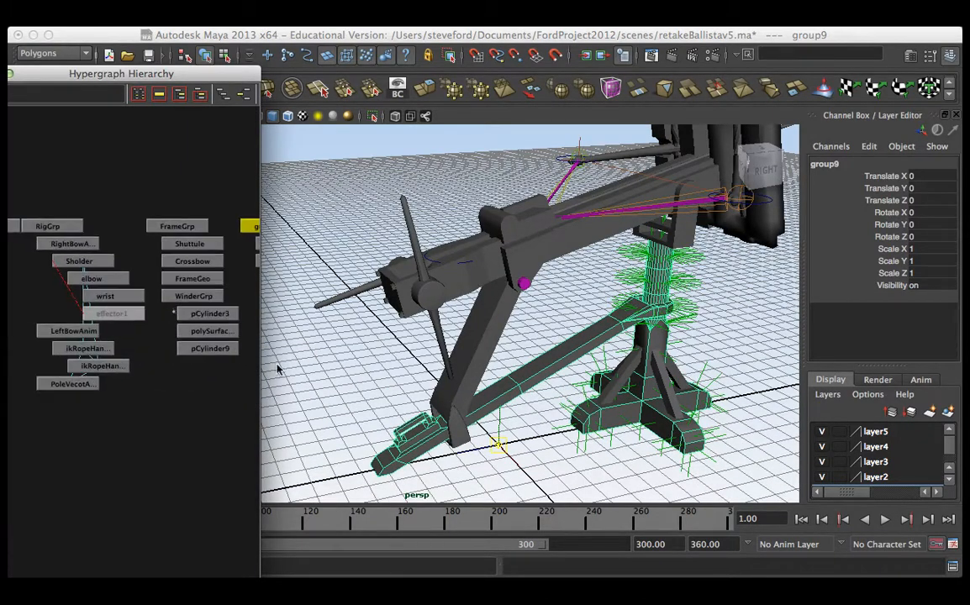
click(483, 452)
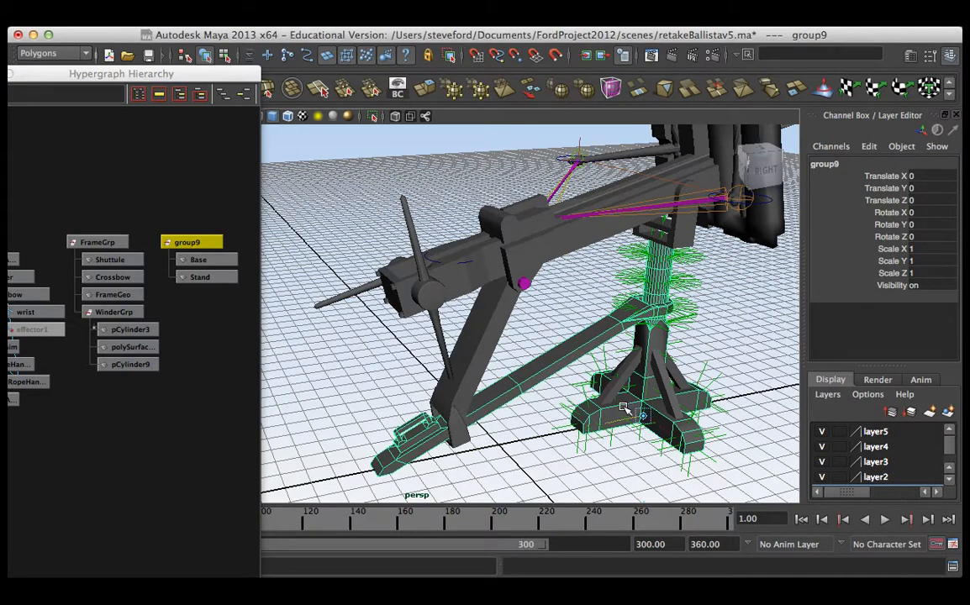
Step: Select FrameGrp, move the Hypergraph window clear of the toolbox and activate the Move tool
click(105, 242)
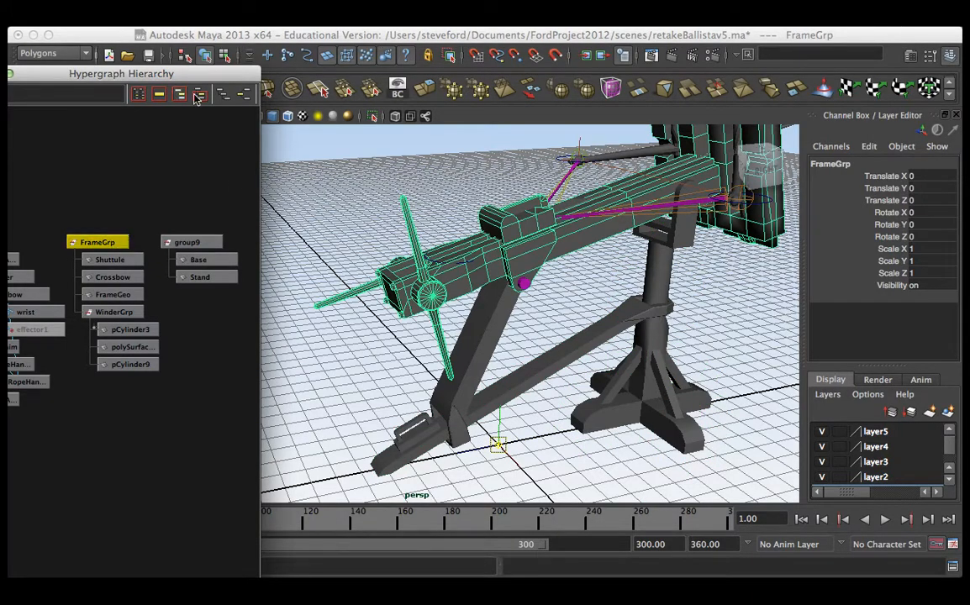
drag(166, 74, 238, 170)
click(25, 132)
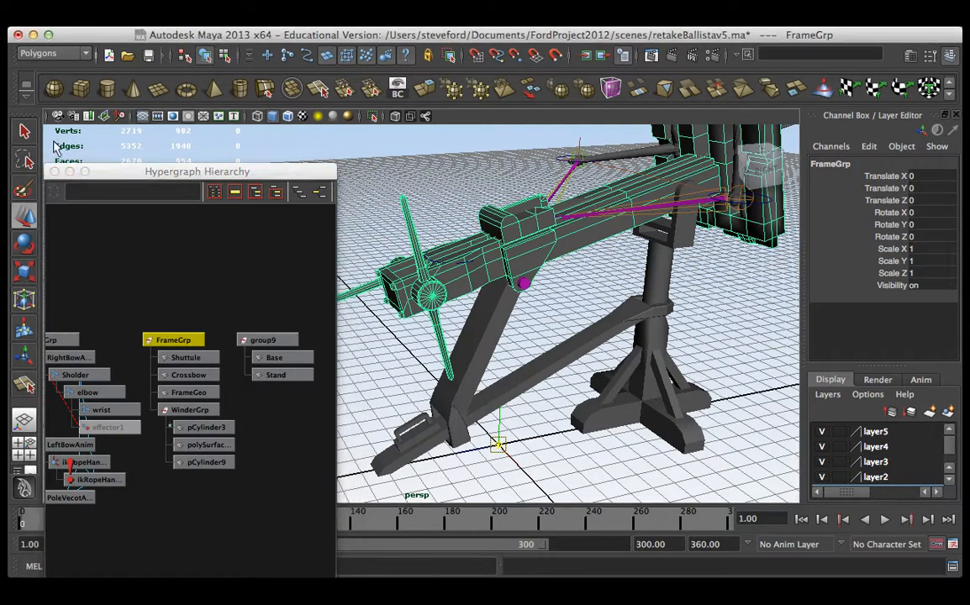
click(28, 216)
click(255, 282)
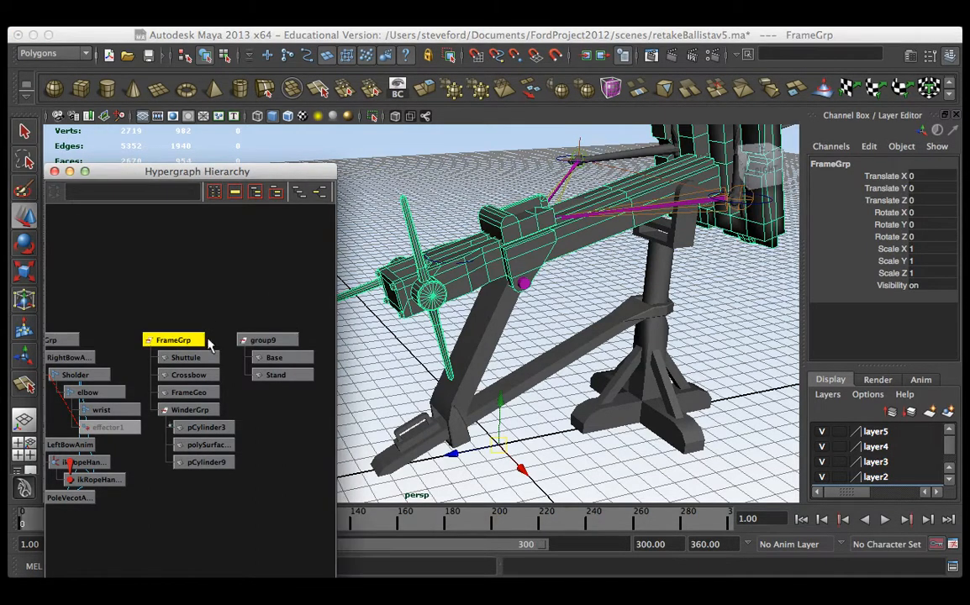
alt+middle_drag(202, 348, 237, 316)
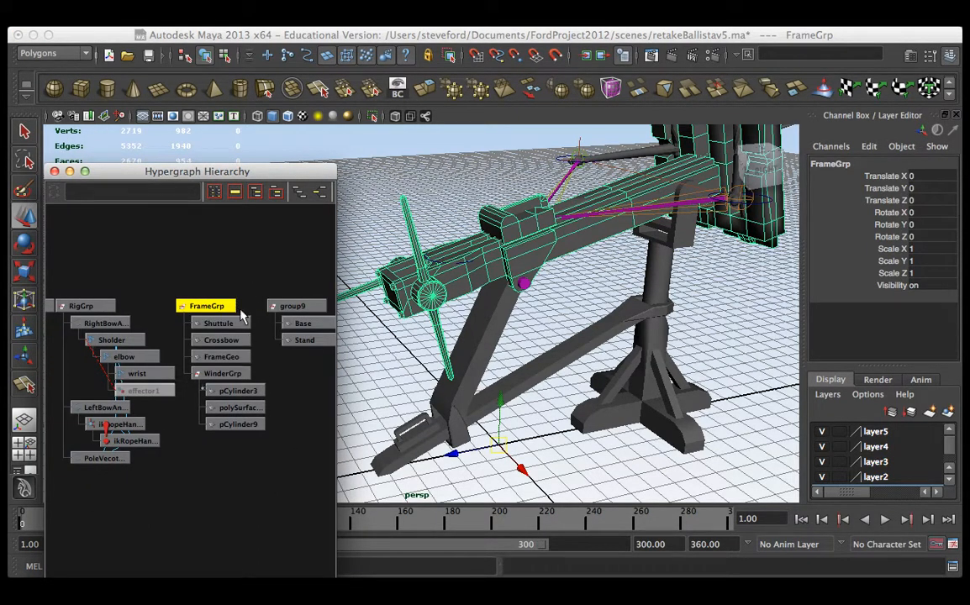
alt+middle_drag(235, 336, 243, 307)
Step: Rename the group that holds Base and Stand BaseGrp
click(267, 307)
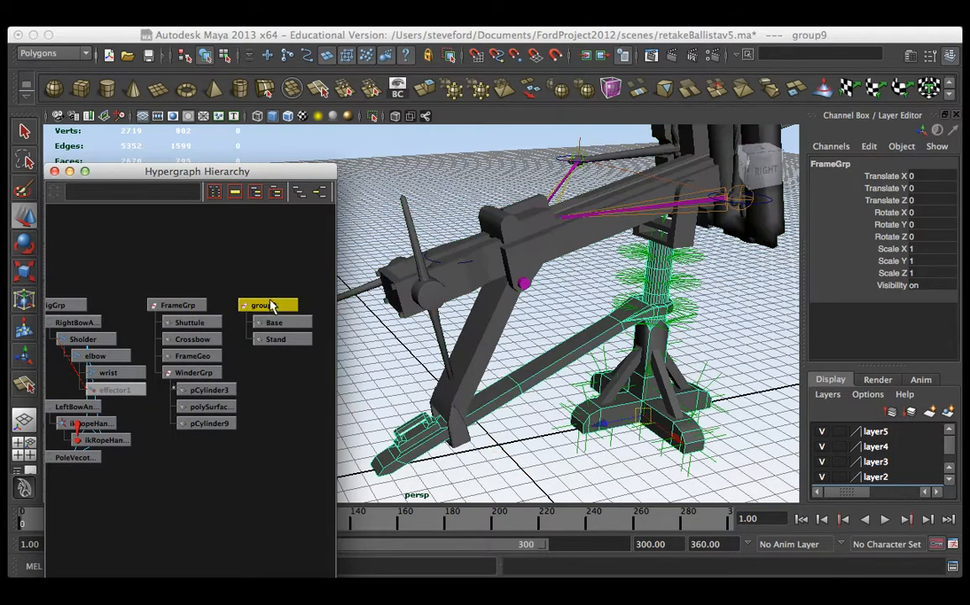
double_click(870, 167)
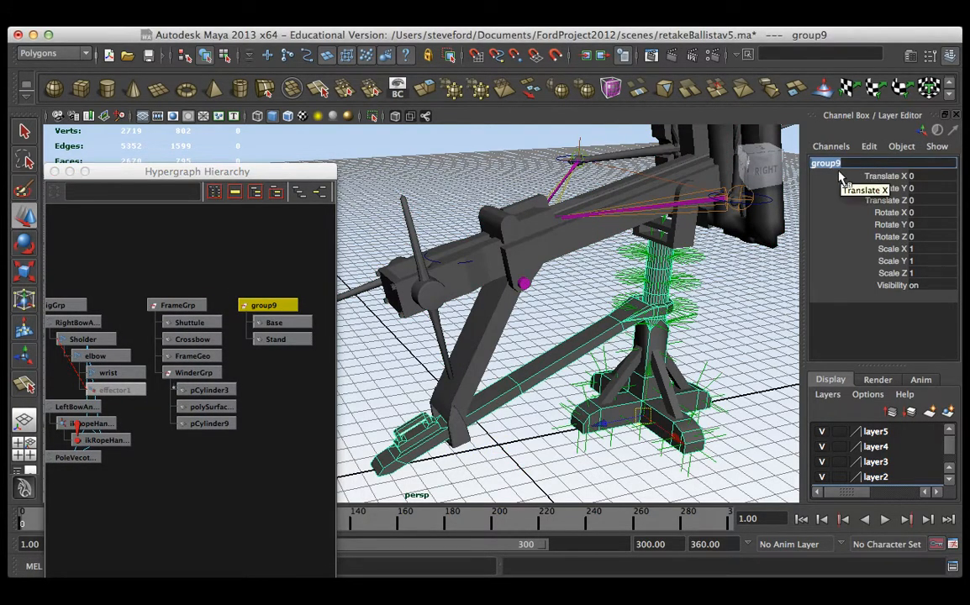
text(Bas)
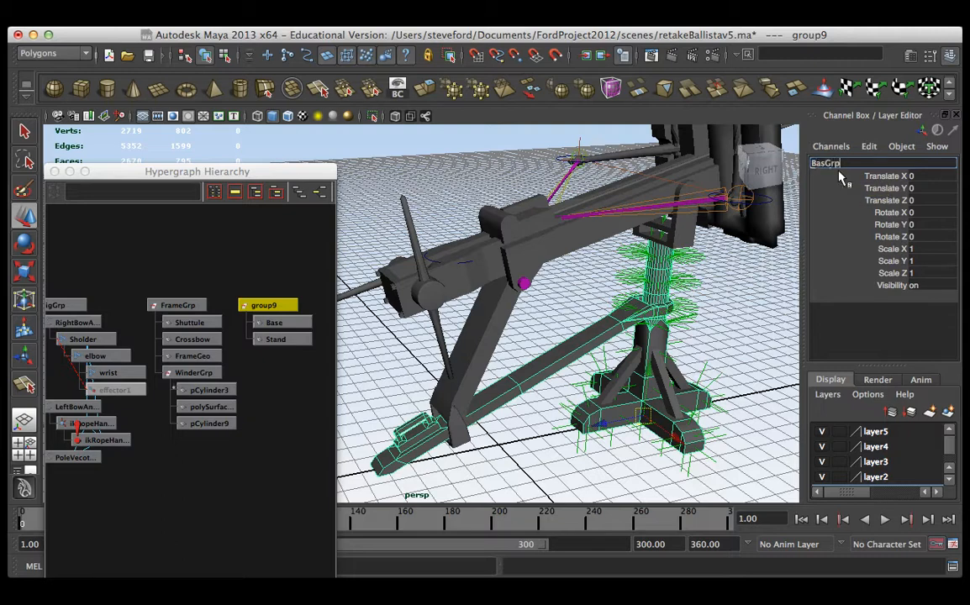
text(Grp)
key(Return)
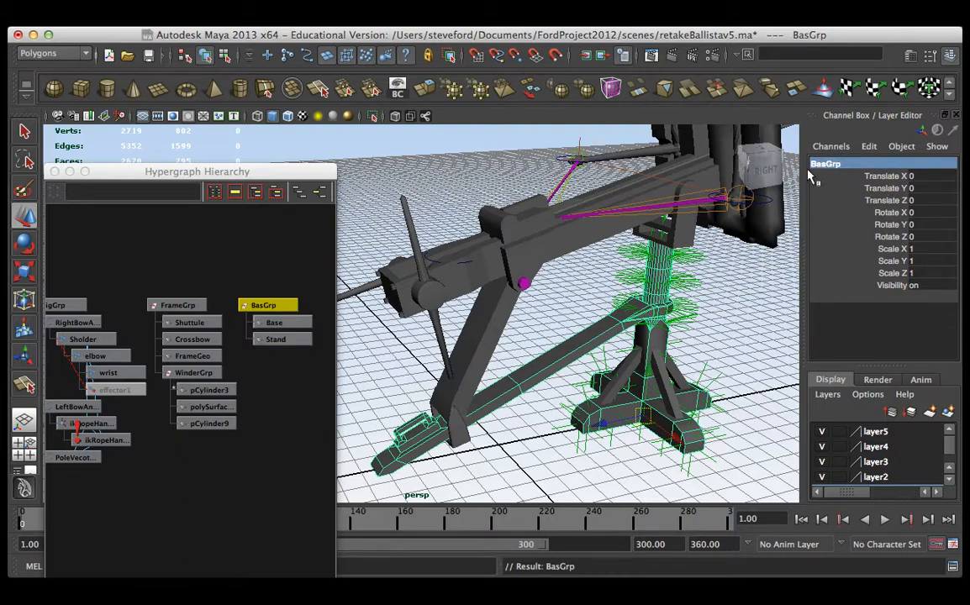
click(825, 165)
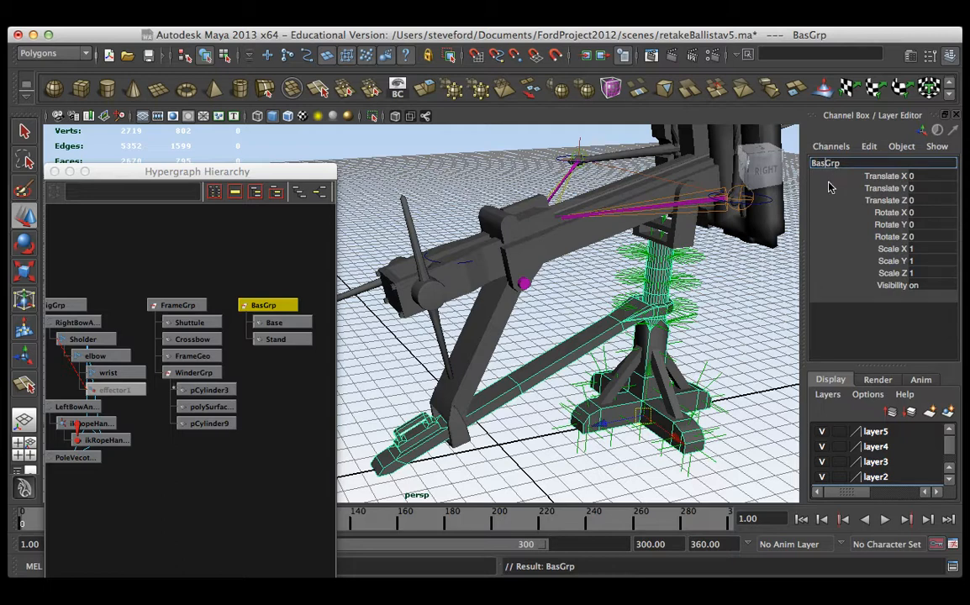
text(e)
click(831, 188)
Step: Move the pivot of the diagonal strut to its upper joint with the frame, undoing the strut's accidental shift
drag(186, 273, 275, 309)
key(a)
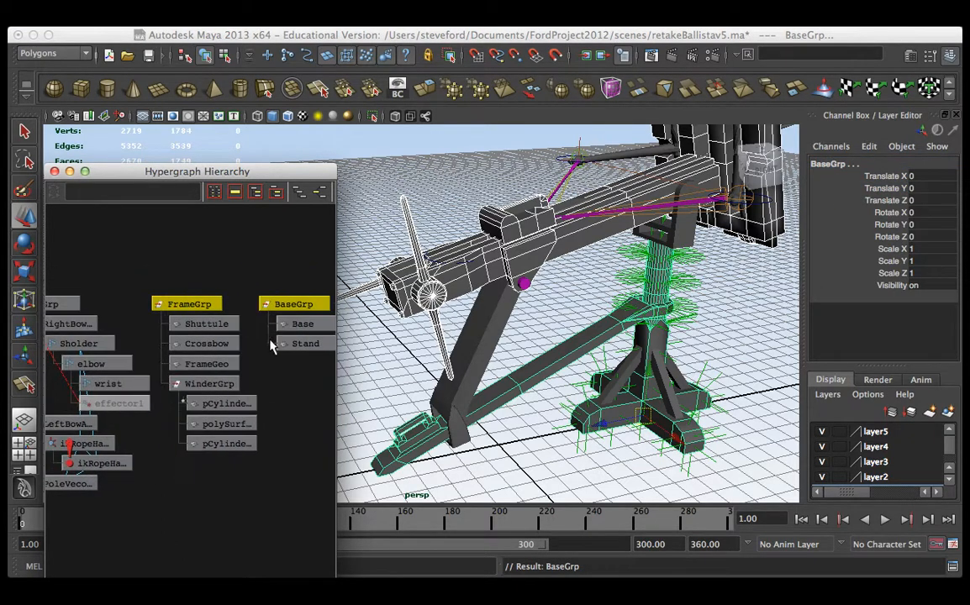
click(454, 414)
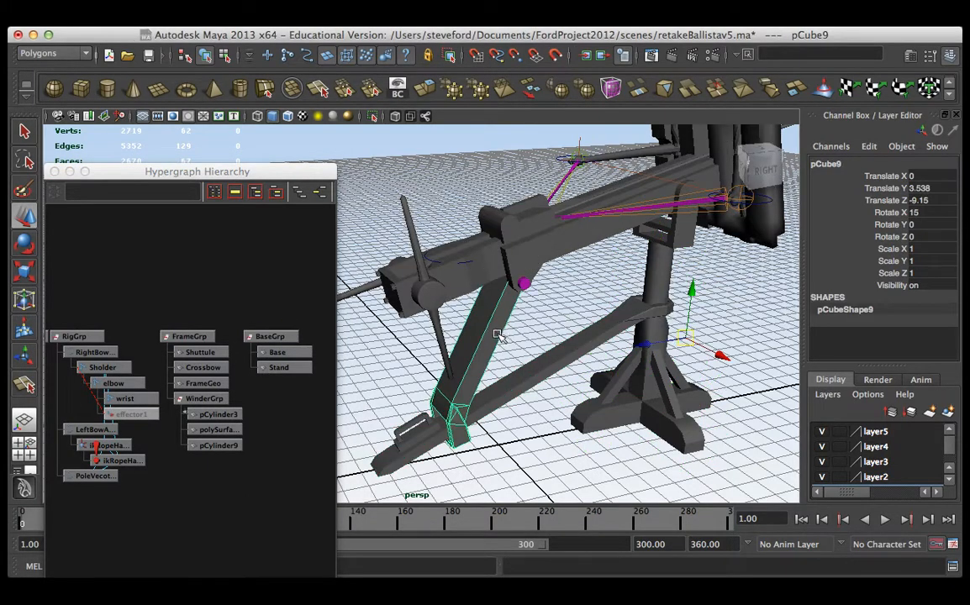
alt+drag(545, 329, 656, 344)
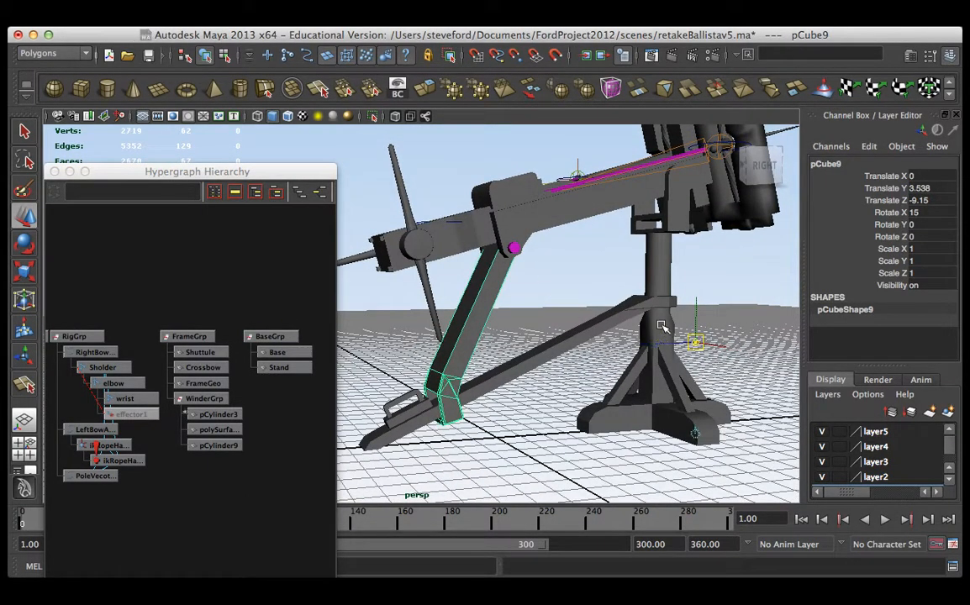
key(q)
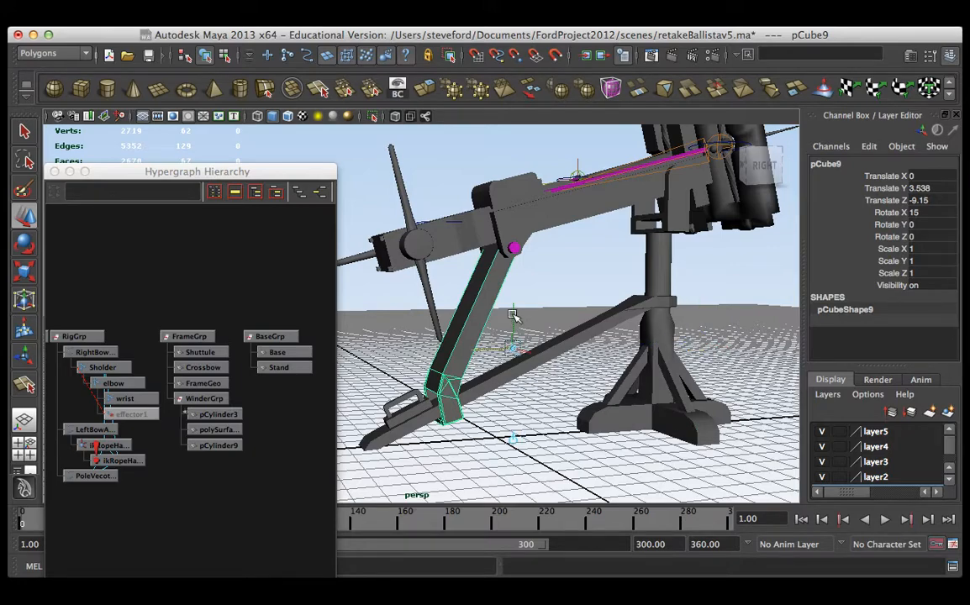
key(w)
alt+drag(497, 219, 515, 253)
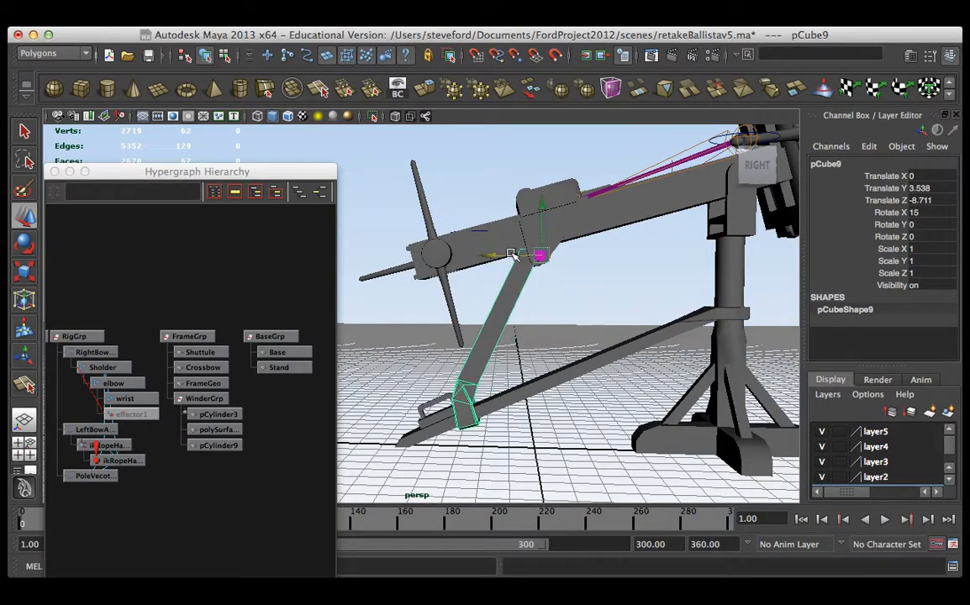
key(ctrl+z)
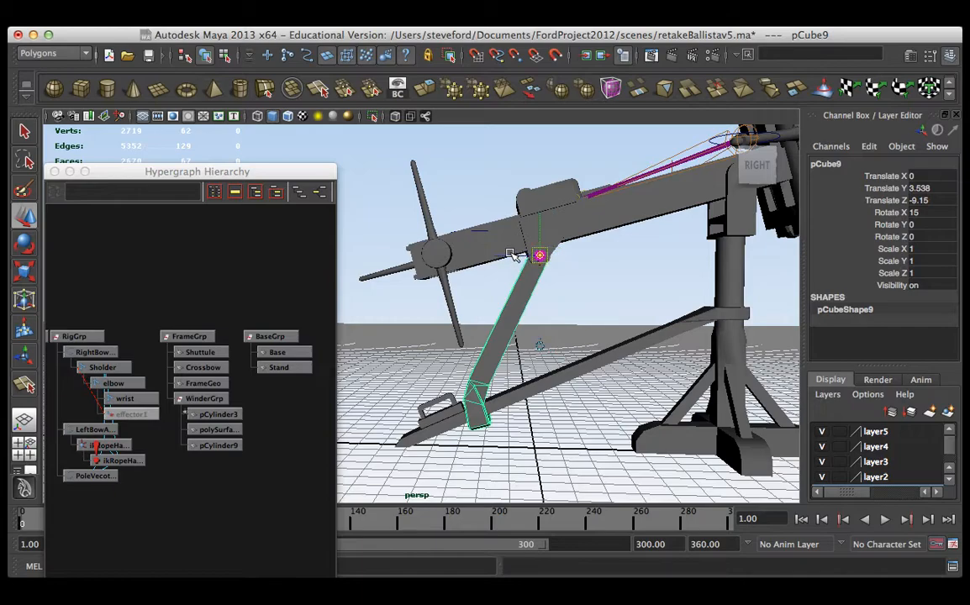
alt+drag(522, 255, 588, 286)
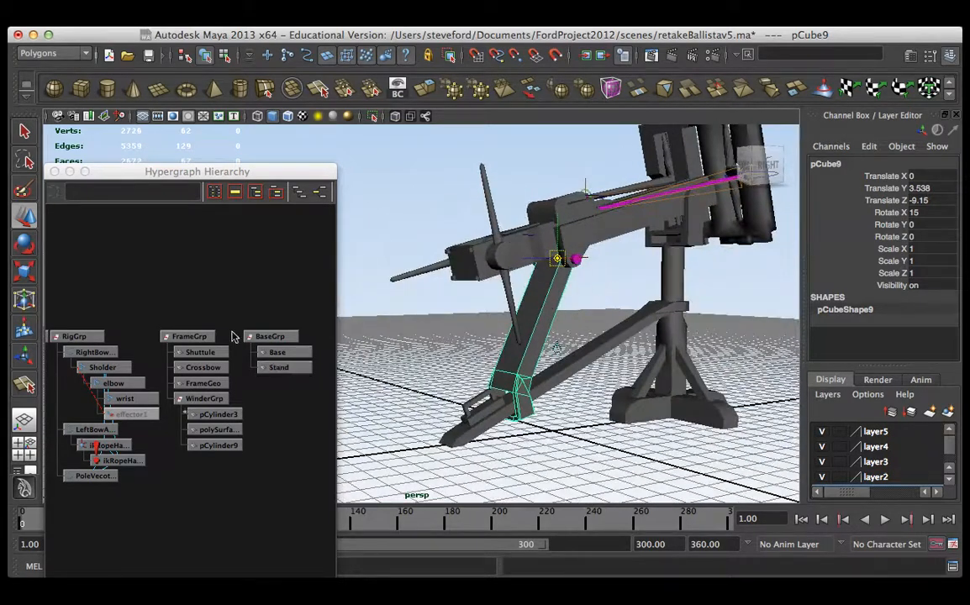
Step: Rename the diagonal strut object StayGeo
key(f)
alt+right_drag(282, 357, 144, 311)
double_click(825, 163)
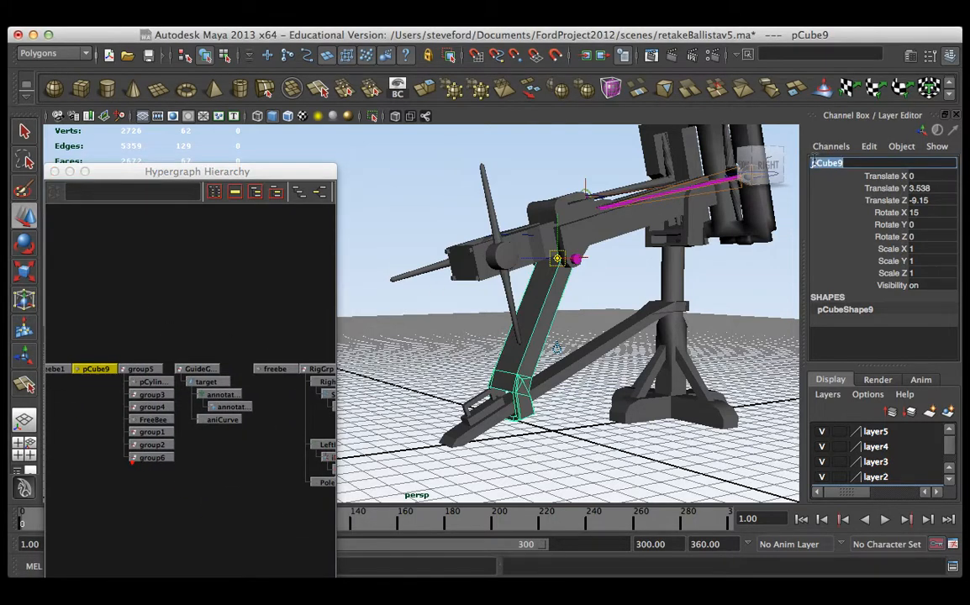
text(stay)
drag(862, 162, 732, 160)
text(StayGeo)
key(Return)
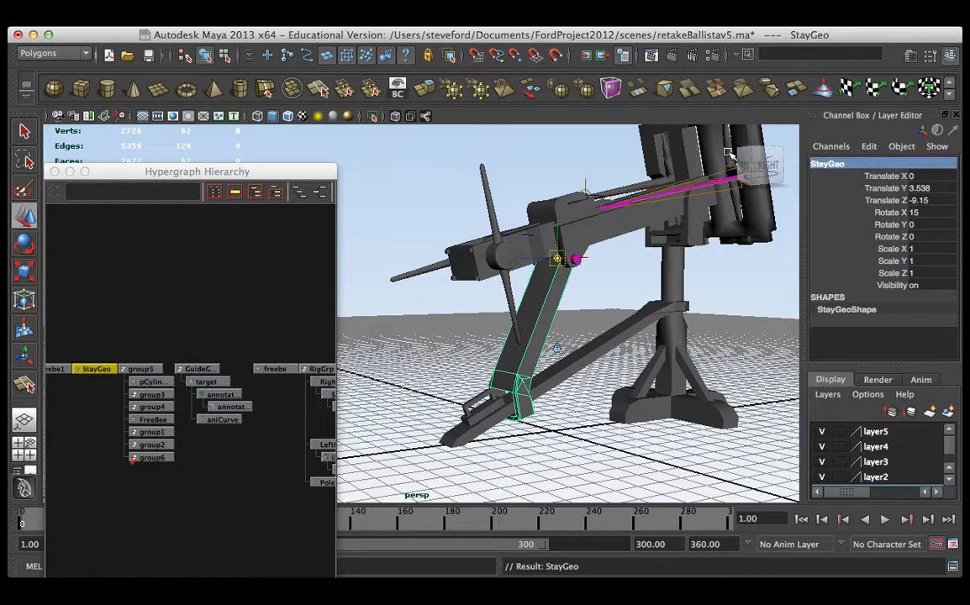
Step: Parent StayGeo under BaseGrp in the Hypergraph hierarchy
scroll(334, 450, up, 3)
scroll(182, 402, down, 5)
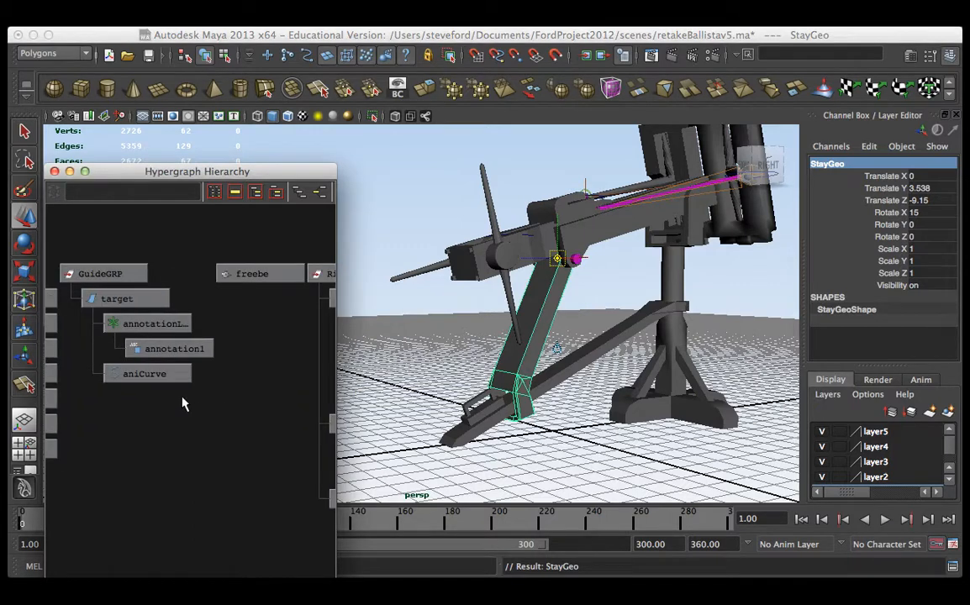
scroll(207, 404, up, 3)
scroll(207, 404, up, 4)
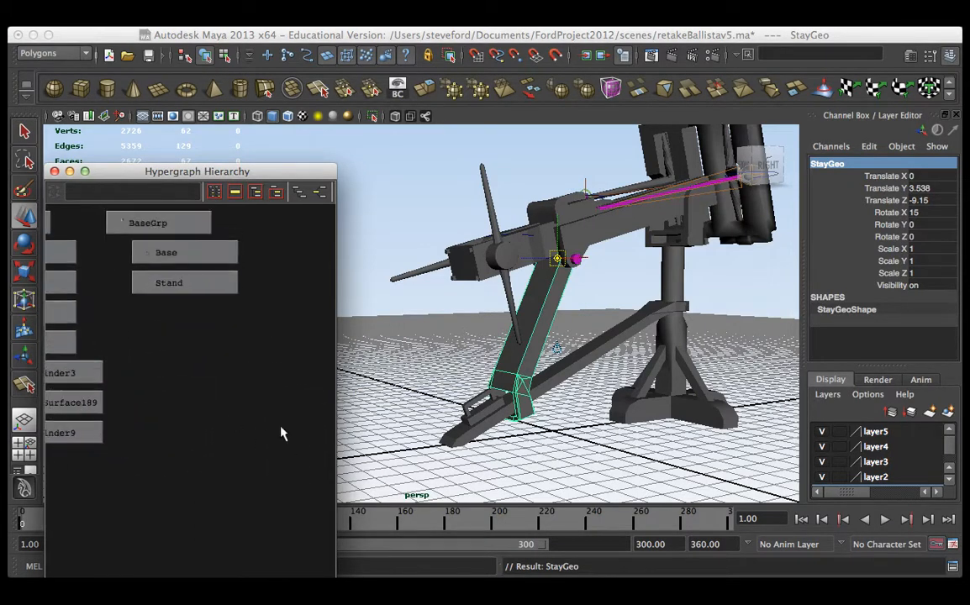
shift+click(245, 281)
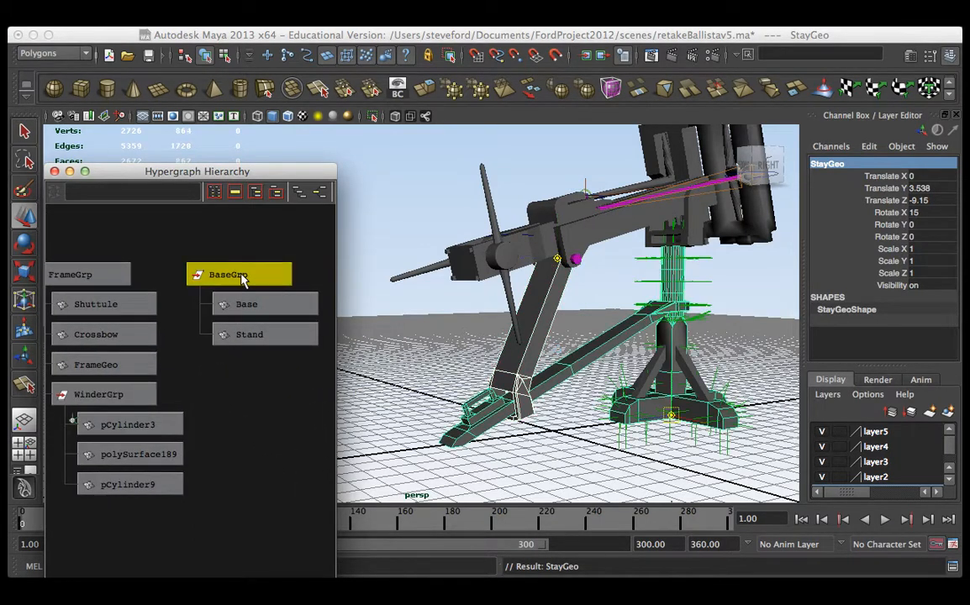
key(p)
key(a)
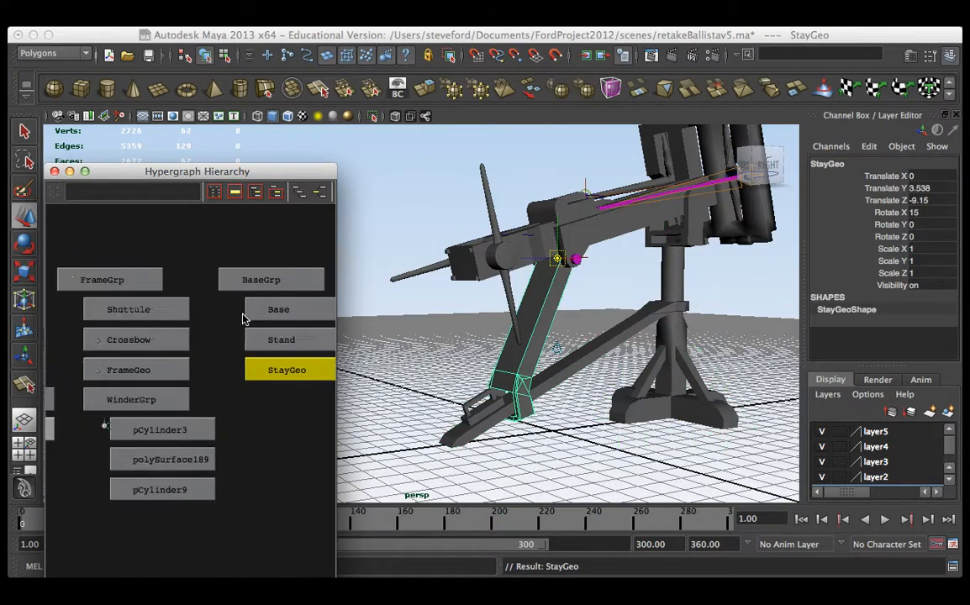
Step: Rename the Base object BaseGeo and the Stand object StandGeo
click(243, 283)
click(845, 164)
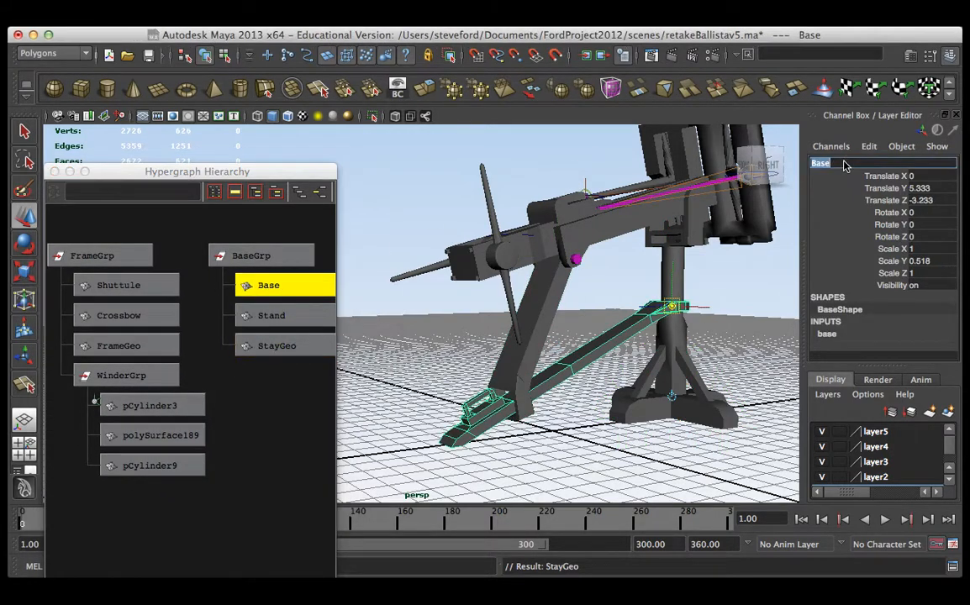
click(845, 162)
click(883, 212)
click(269, 316)
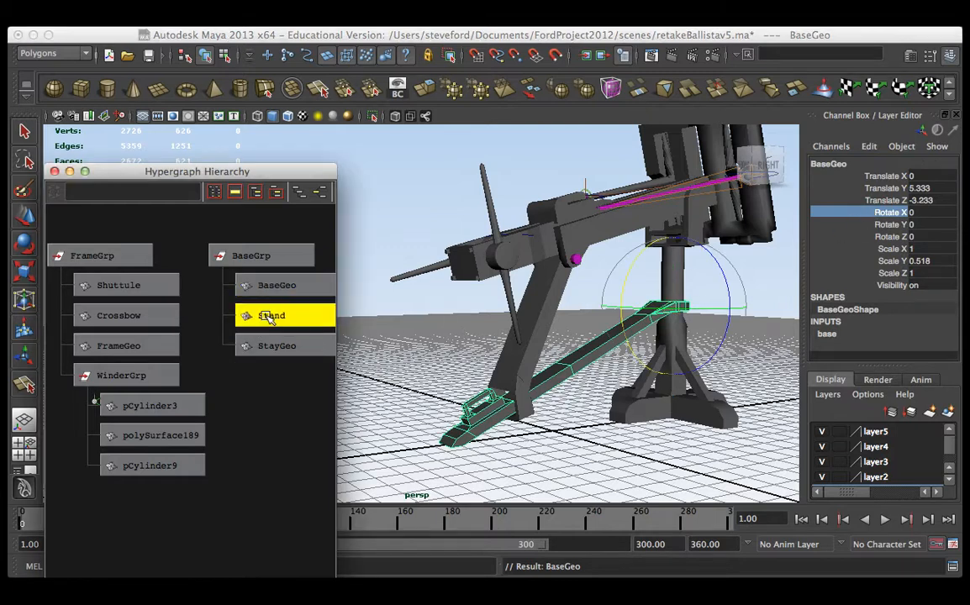
click(848, 164)
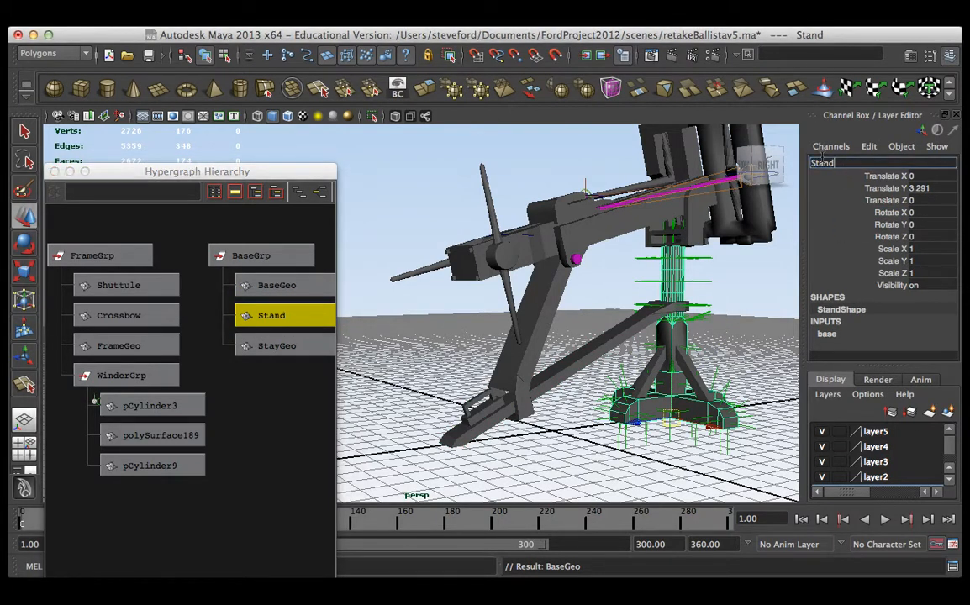
text(Geo)
key(Return)
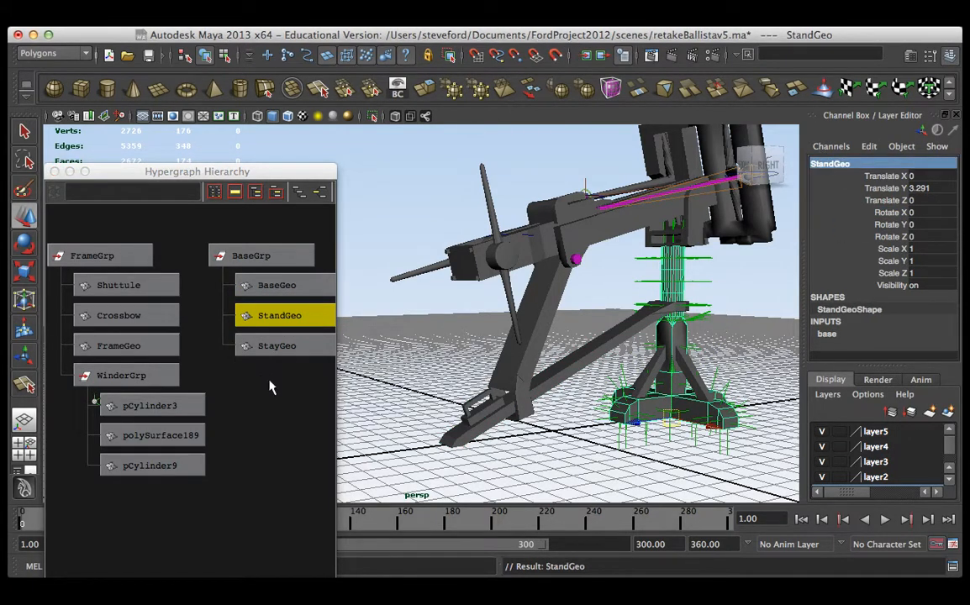
Step: Freeze the transformations of BaseGeo, StandGeo and StayGeo together
drag(269, 388, 286, 281)
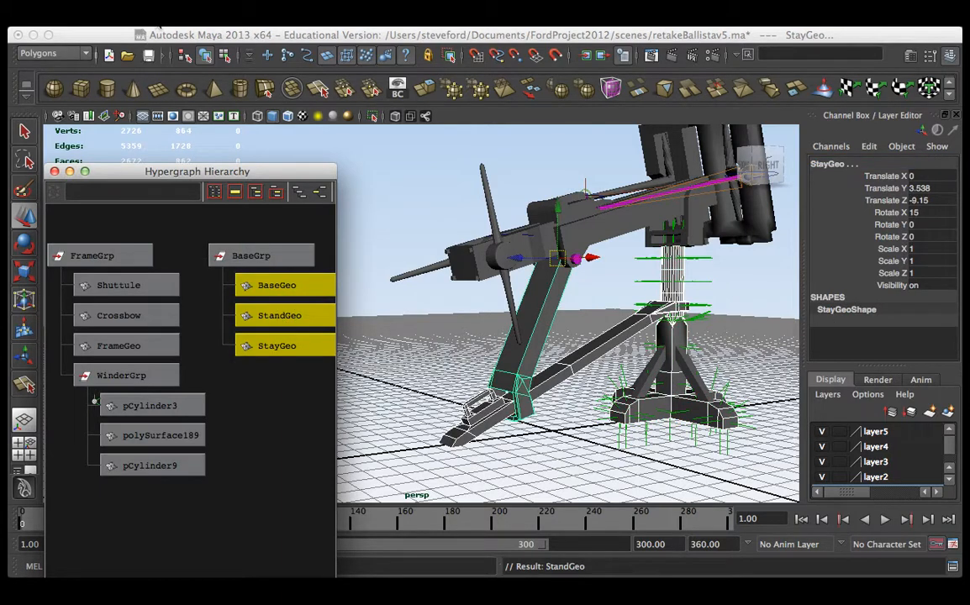
click(160, 25)
click(177, 71)
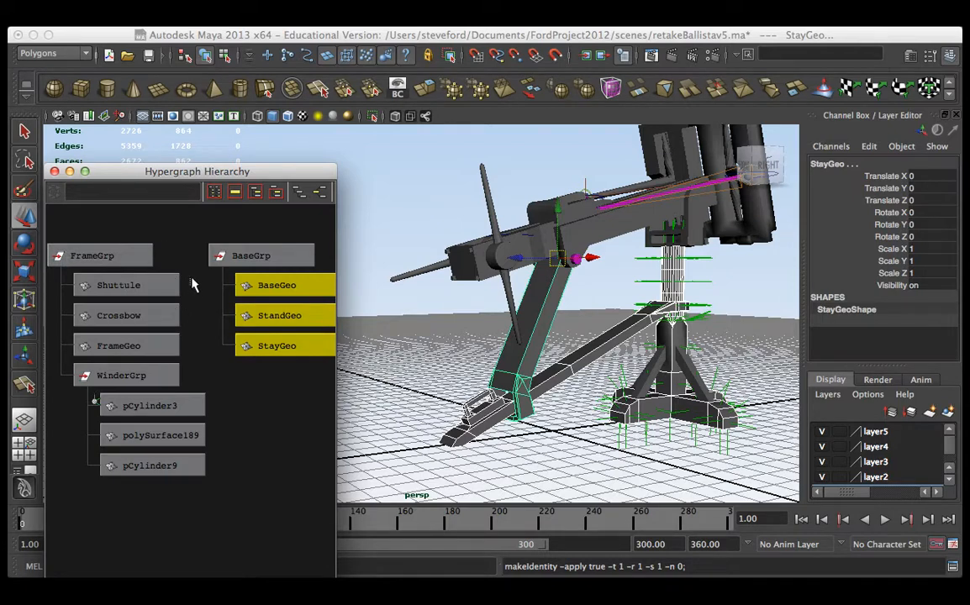
Step: Freeze the transformations of everything under FrameGrp, including WinderGrp and its three parts, and check the result on Shuttule
drag(191, 286, 173, 461)
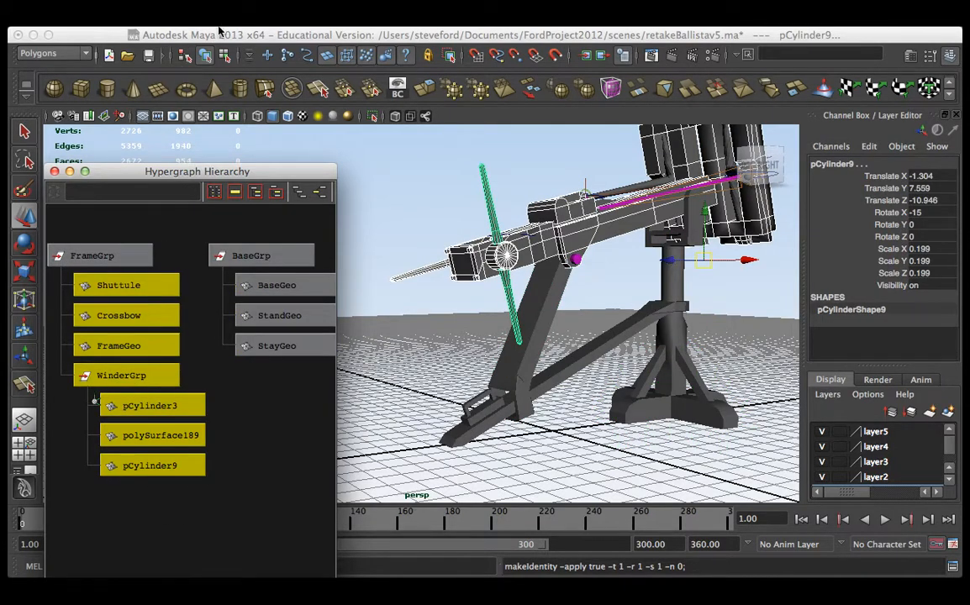
click(175, 26)
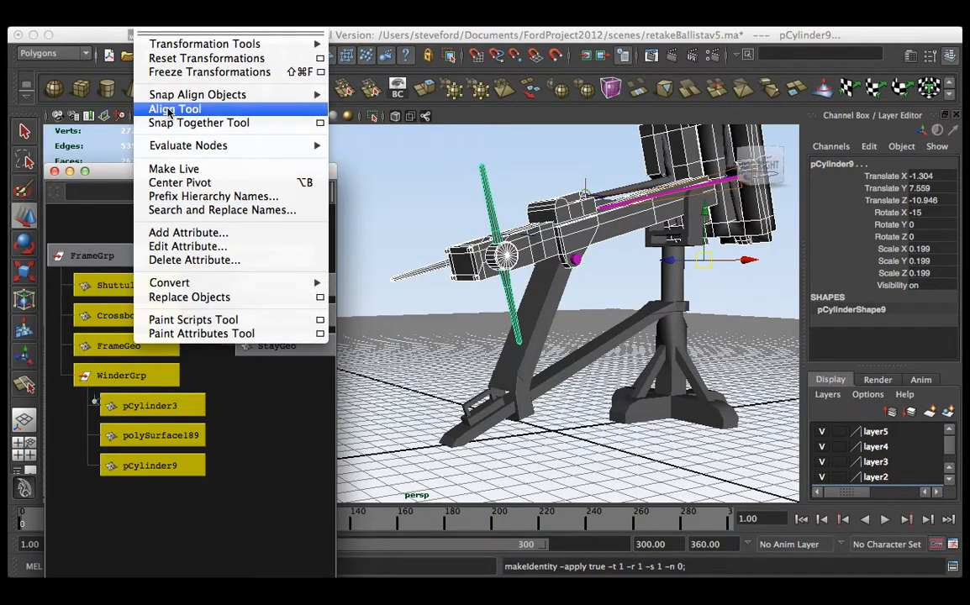
click(171, 74)
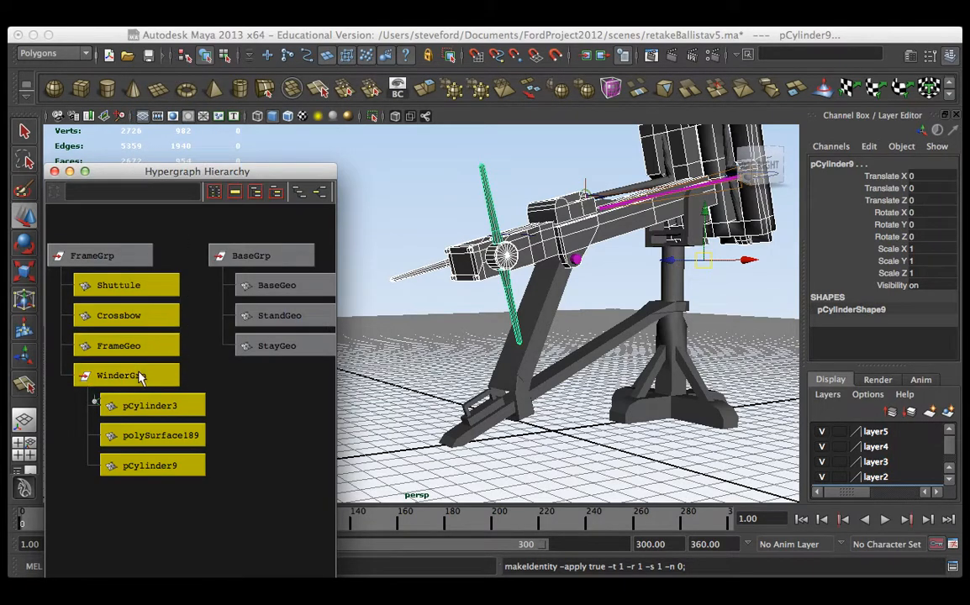
alt+middle_drag(106, 288, 177, 285)
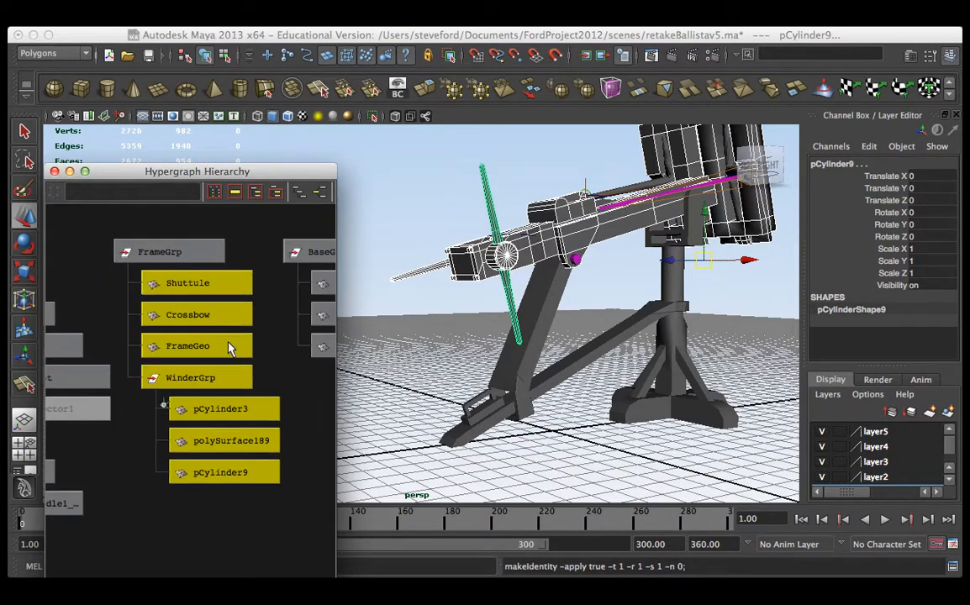
click(206, 518)
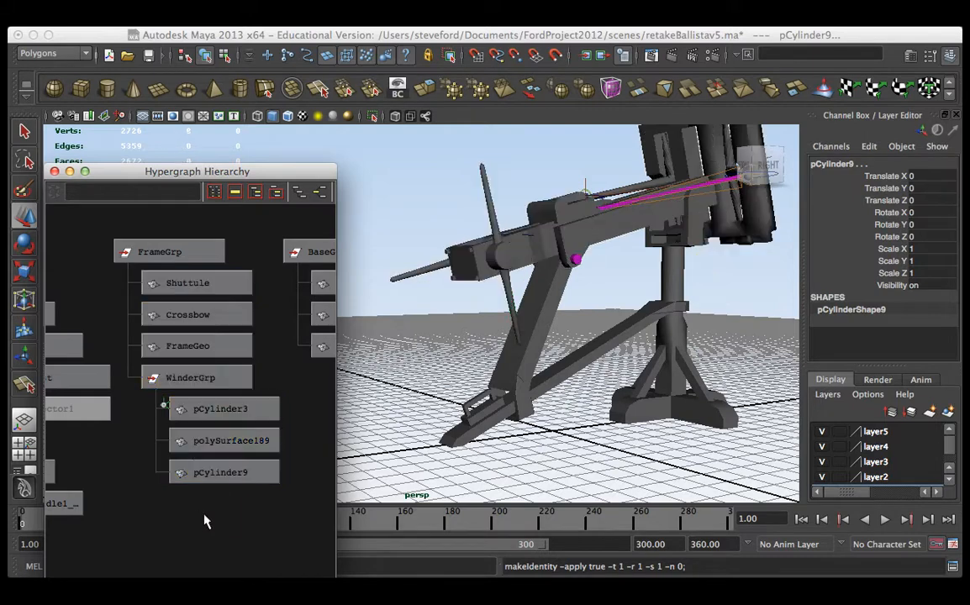
click(207, 286)
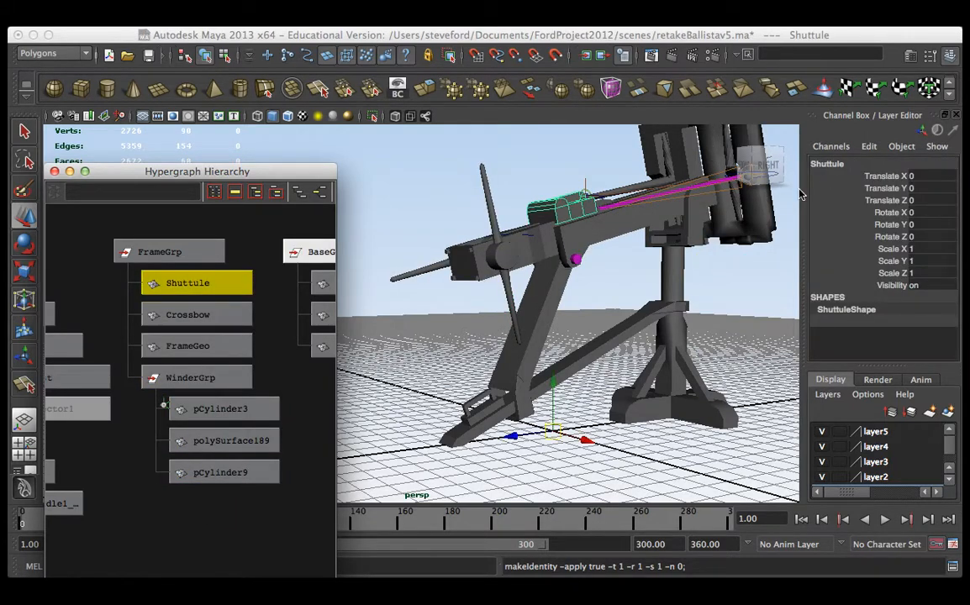
alt+middle_drag(149, 365, 210, 329)
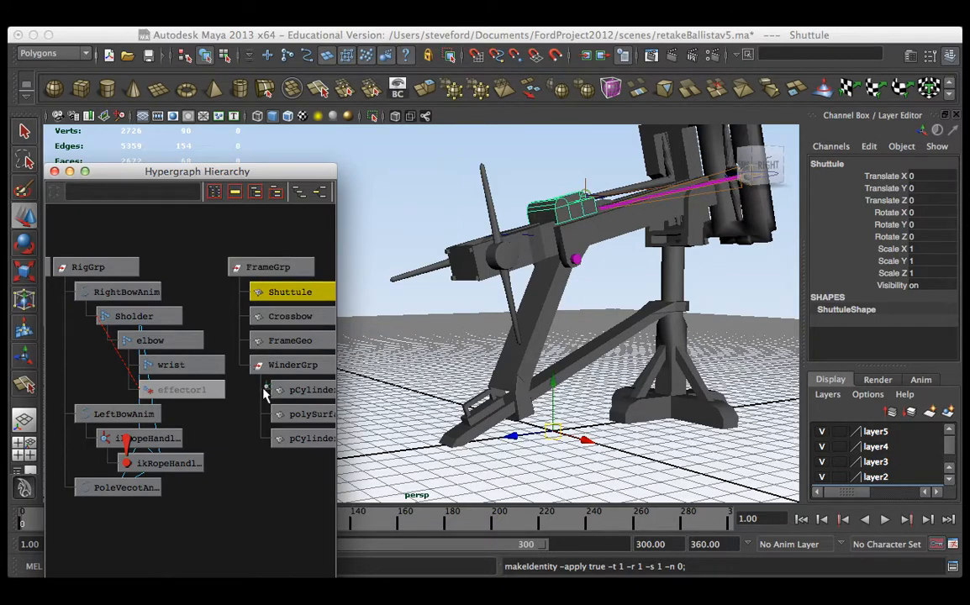
alt+middle_drag(293, 314, 213, 338)
Step: Rename pCylinder3, the handle bar inside WinderGrp, HandleGeo
click(211, 390)
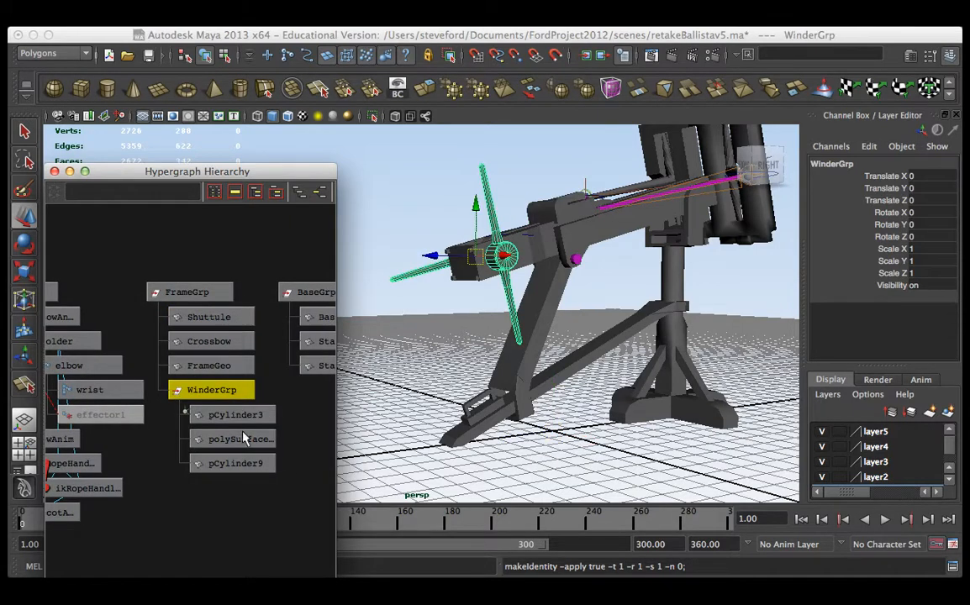
alt+middle_drag(241, 435, 236, 383)
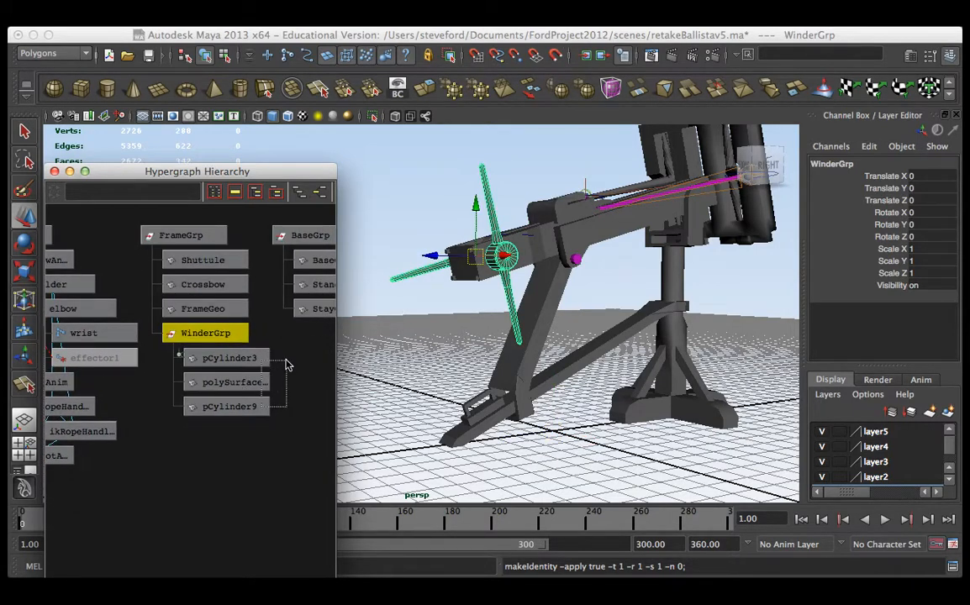
drag(257, 330, 256, 426)
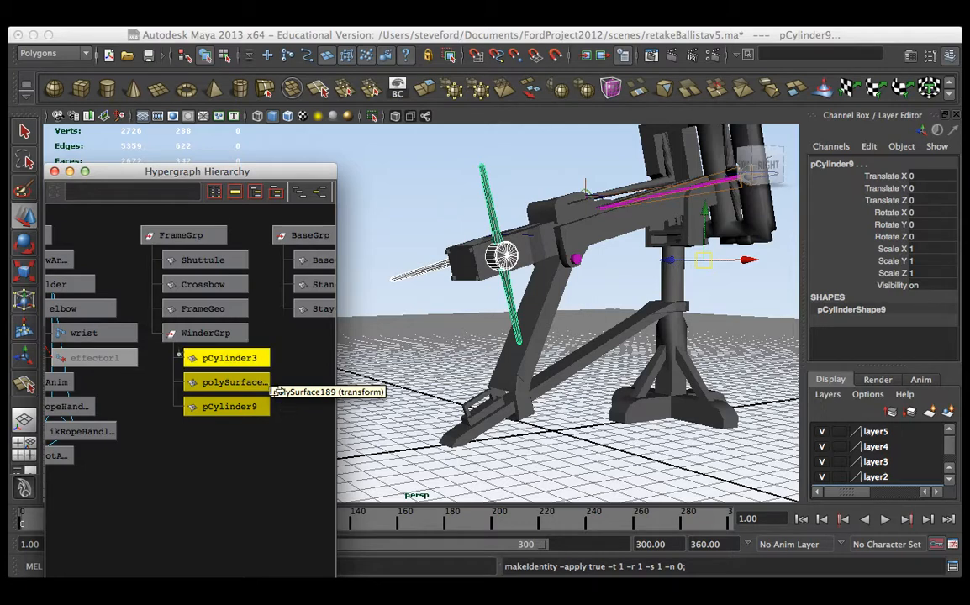
click(252, 358)
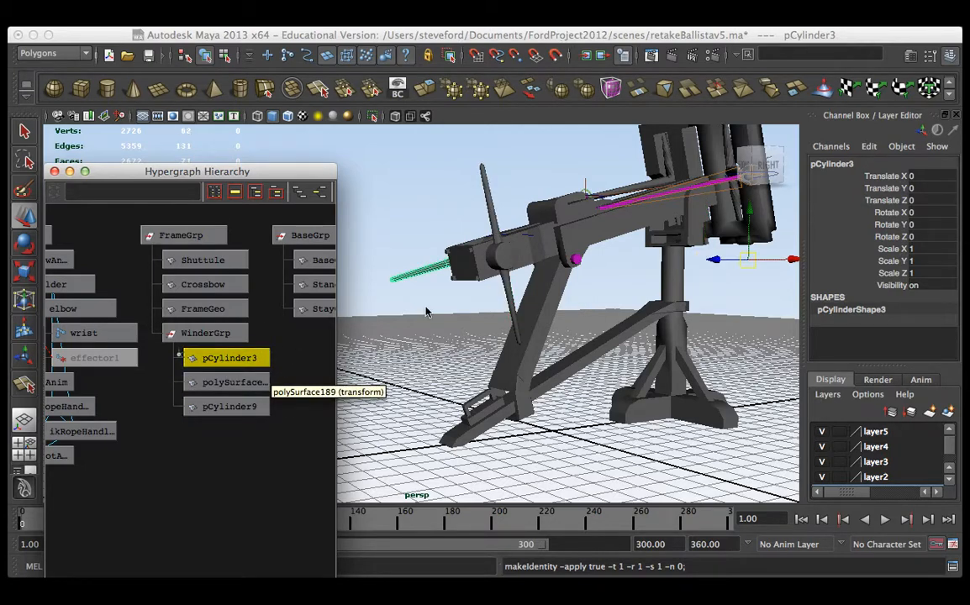
double_click(841, 163)
text(HandleGeo)
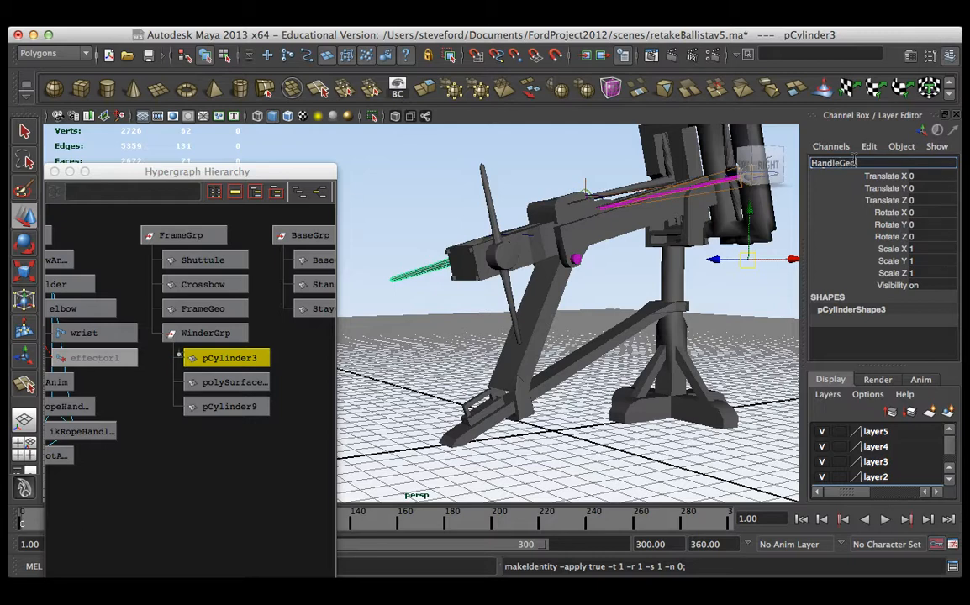
key(Return)
Step: Rename polySurface189, the round hub in WinderGrp, PivotGeo
click(252, 382)
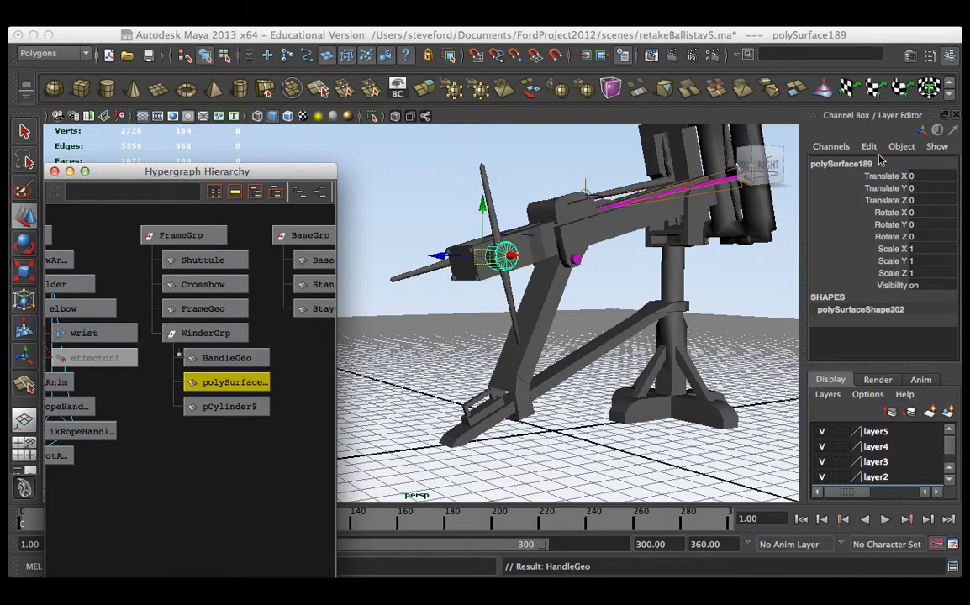
double_click(832, 163)
text(Piv)
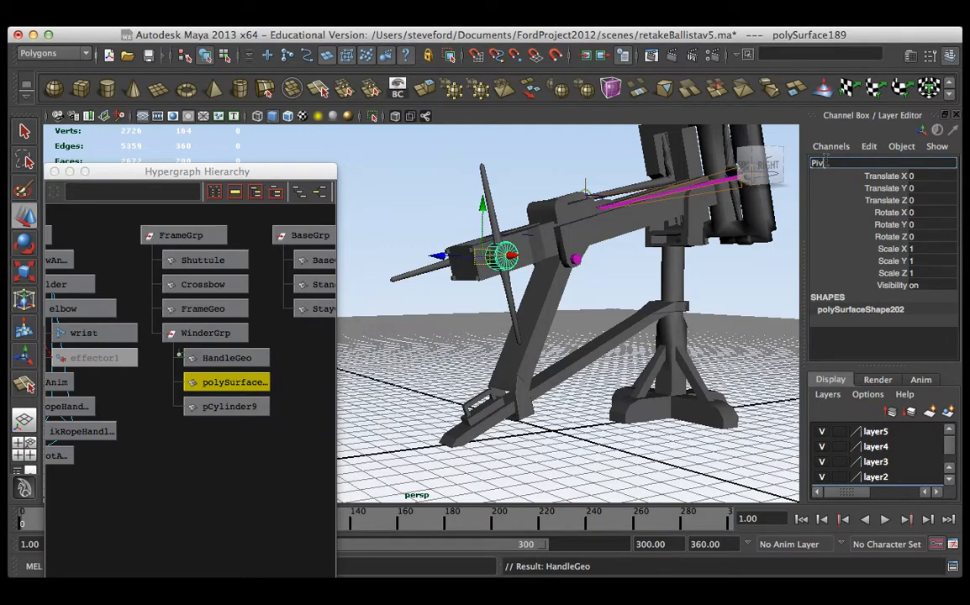
text(otGeo)
key(Return)
Step: Rename pCylinder9, the other winder handle, RHAndleGeo
click(195, 409)
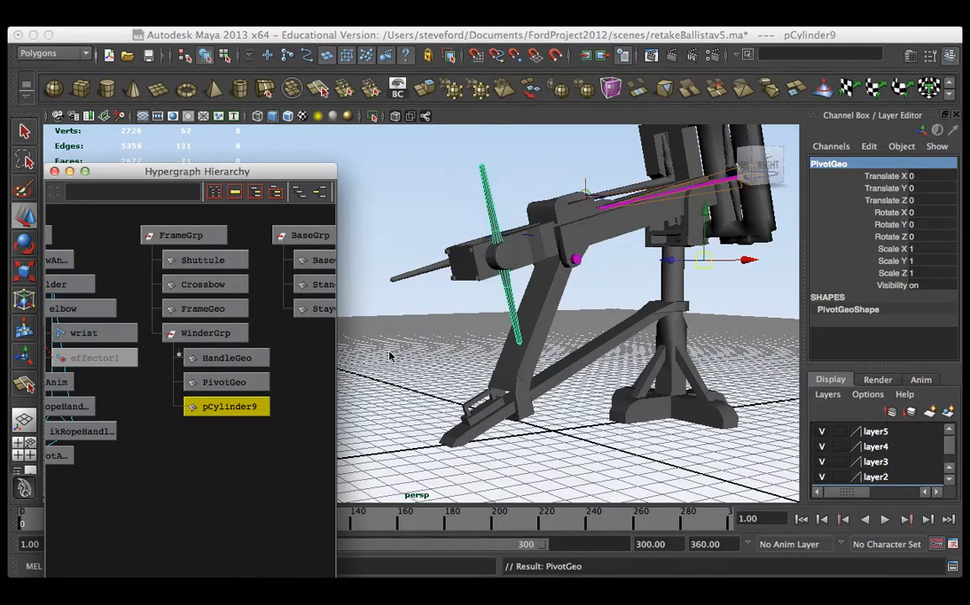
double_click(835, 163)
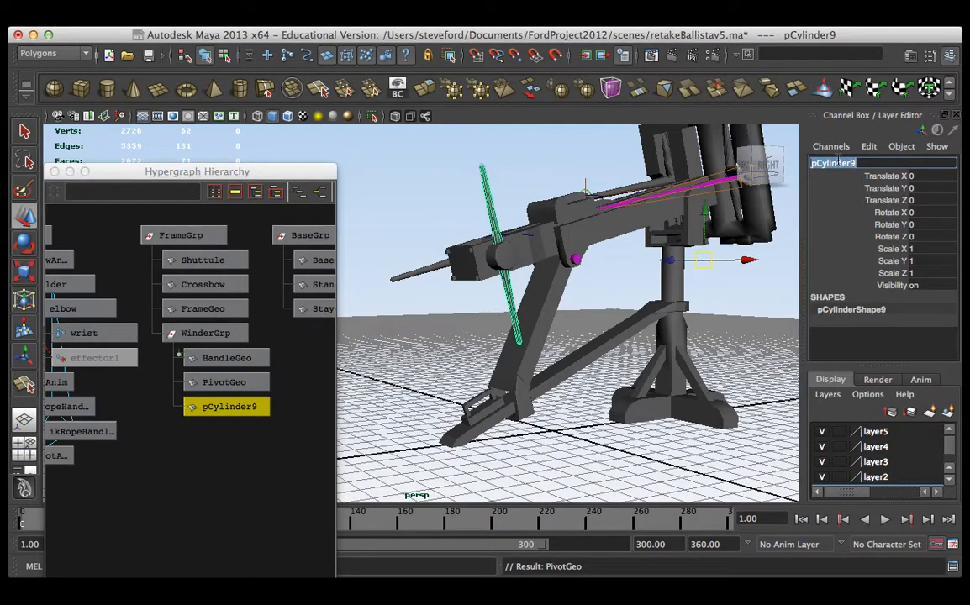
text(HAndleGeo)
click(812, 163)
text(R)
key(Return)
Step: Add the prefix L to HandleGeo so its name reads LHandleGeo
click(220, 358)
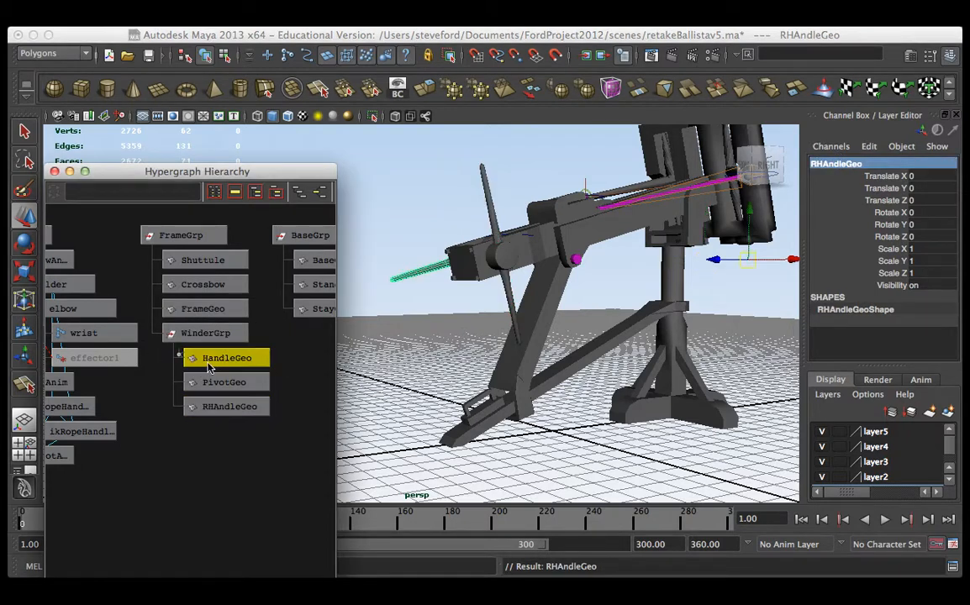
click(813, 163)
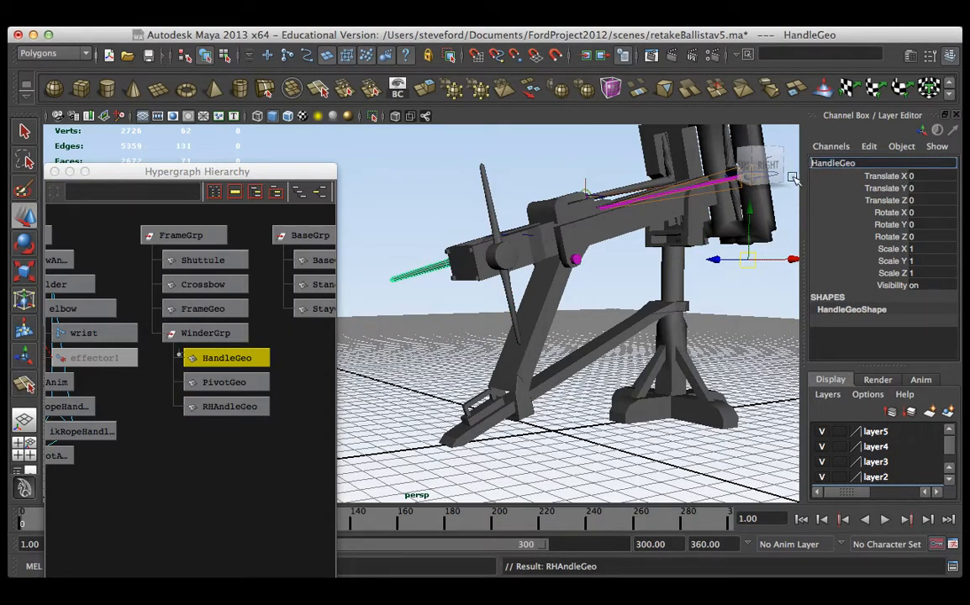
text(L)
key(Return)
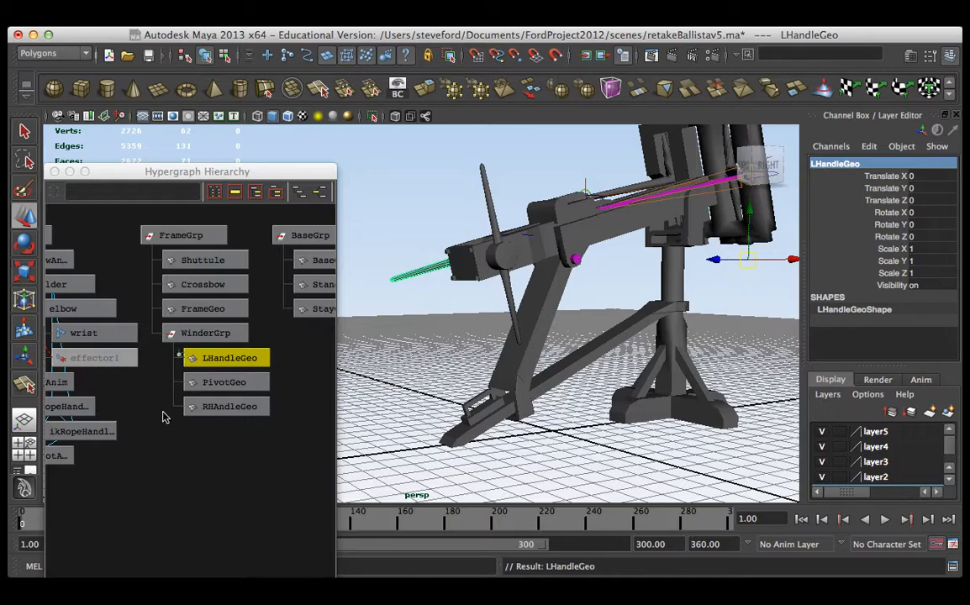
Step: Combine StandGeo with the loose stand braces pCube3, pCube4 and pCube5 into one mesh
alt+middle_drag(165, 415, 331, 400)
alt+right_drag(331, 400, 225, 348)
click(215, 360)
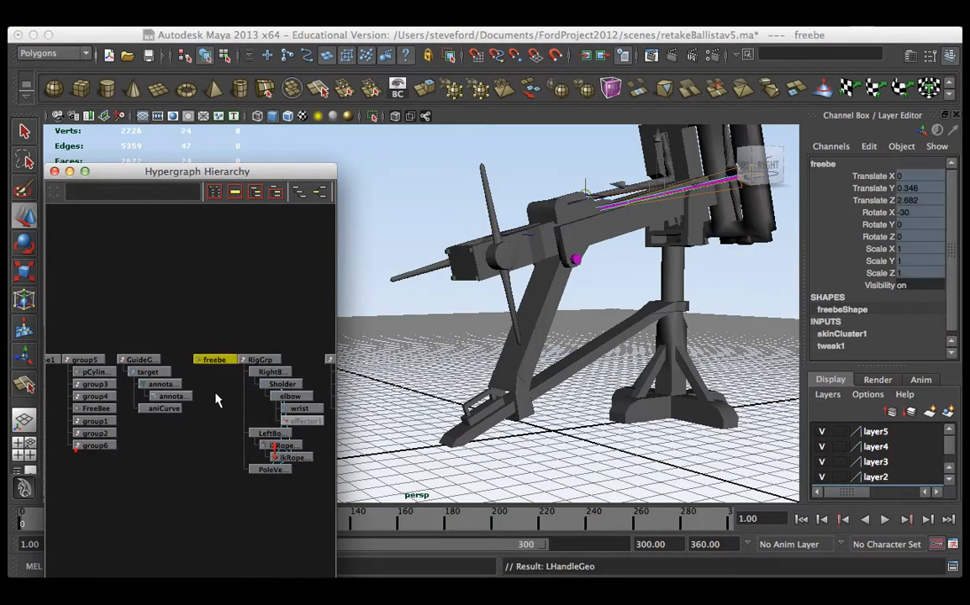
alt+middle_drag(217, 398, 329, 348)
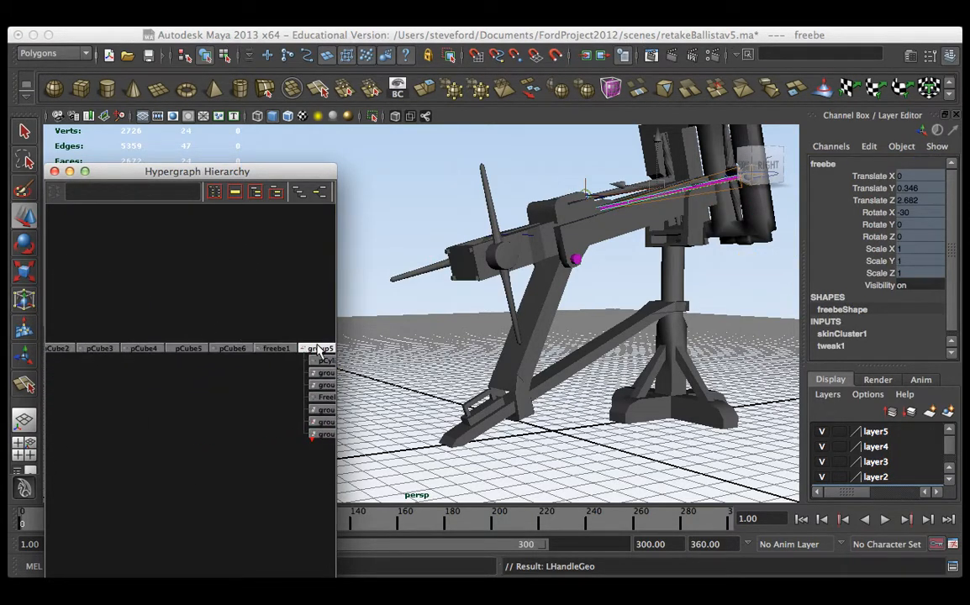
drag(140, 331, 199, 367)
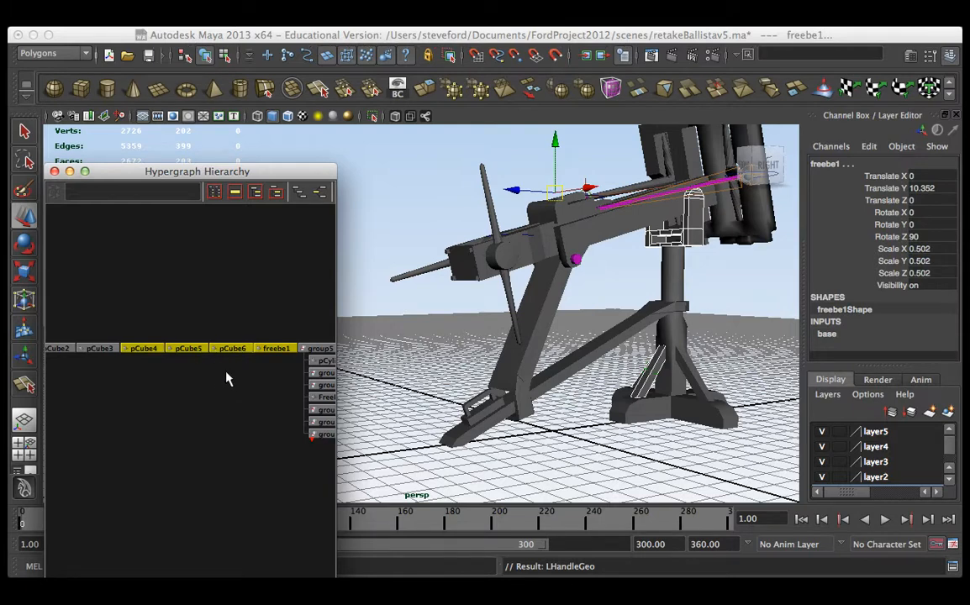
key(f)
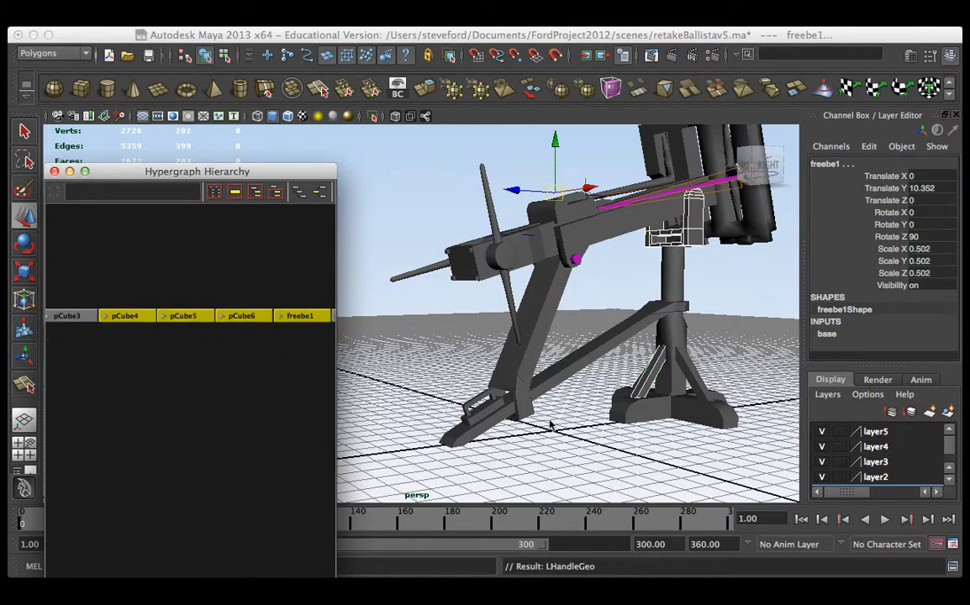
click(652, 392)
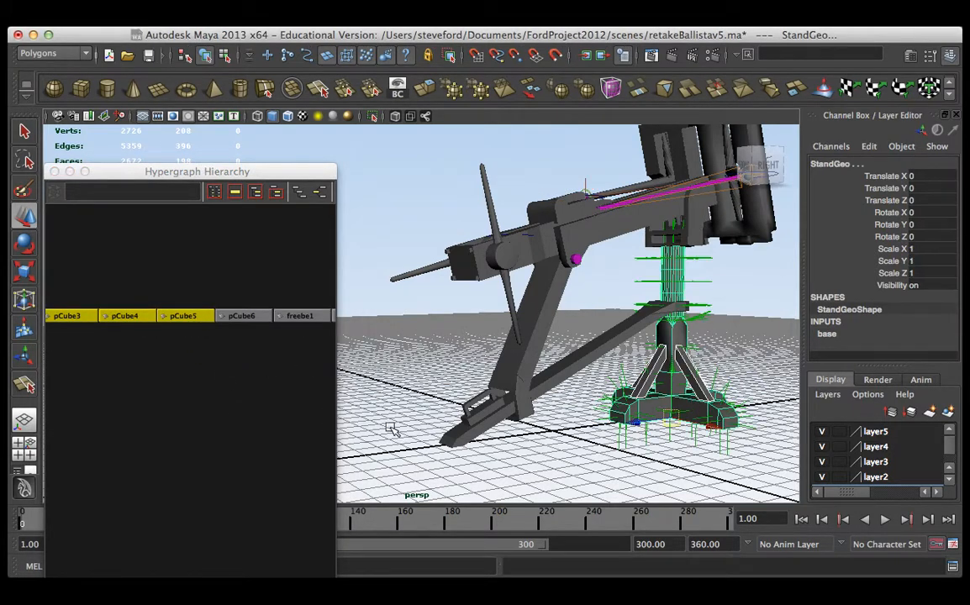
click(416, 25)
click(445, 43)
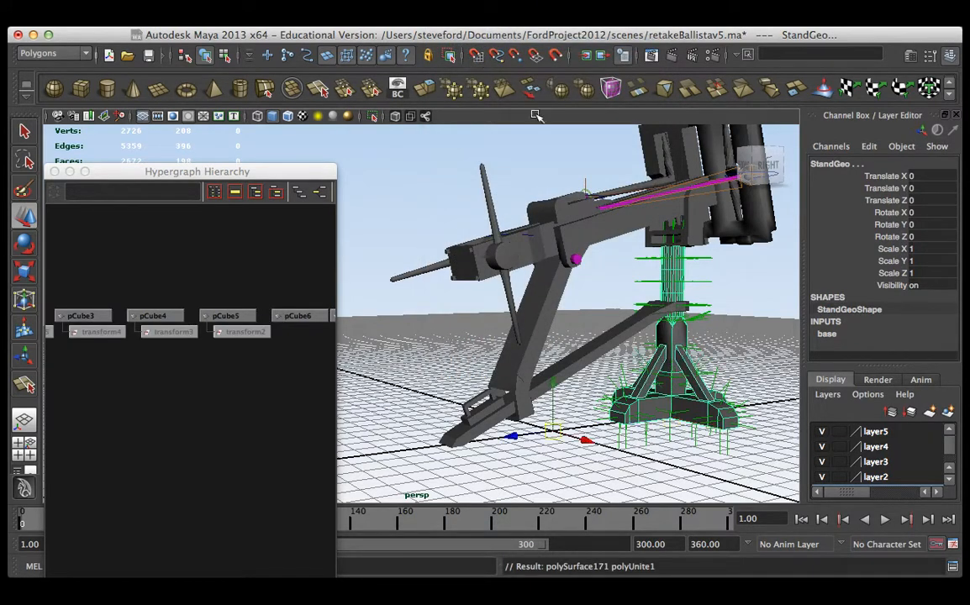
Step: Rename the combined stand mesh BaseGeo
double_click(840, 163)
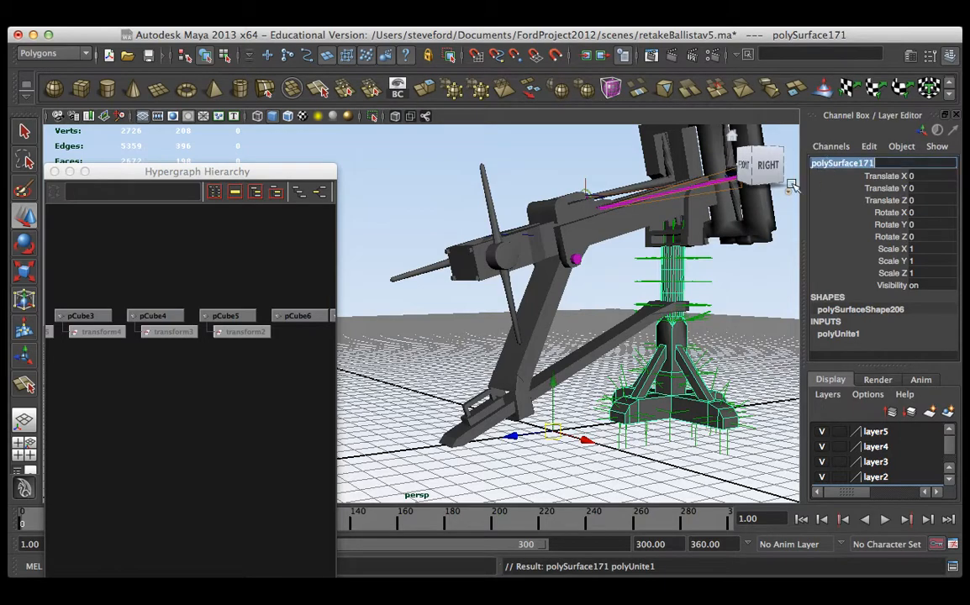
text(Base)
key(Return)
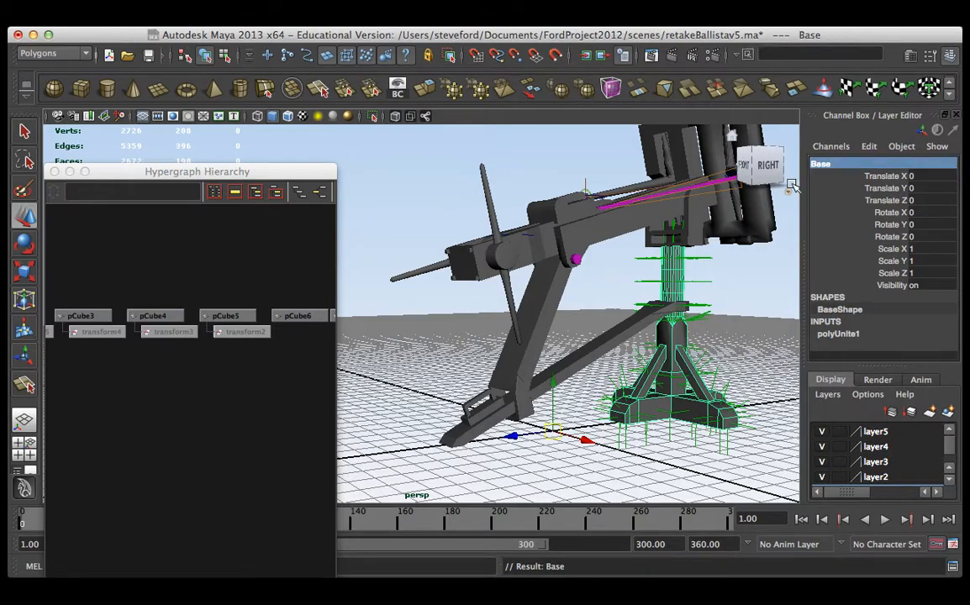
alt+drag(589, 341, 523, 351)
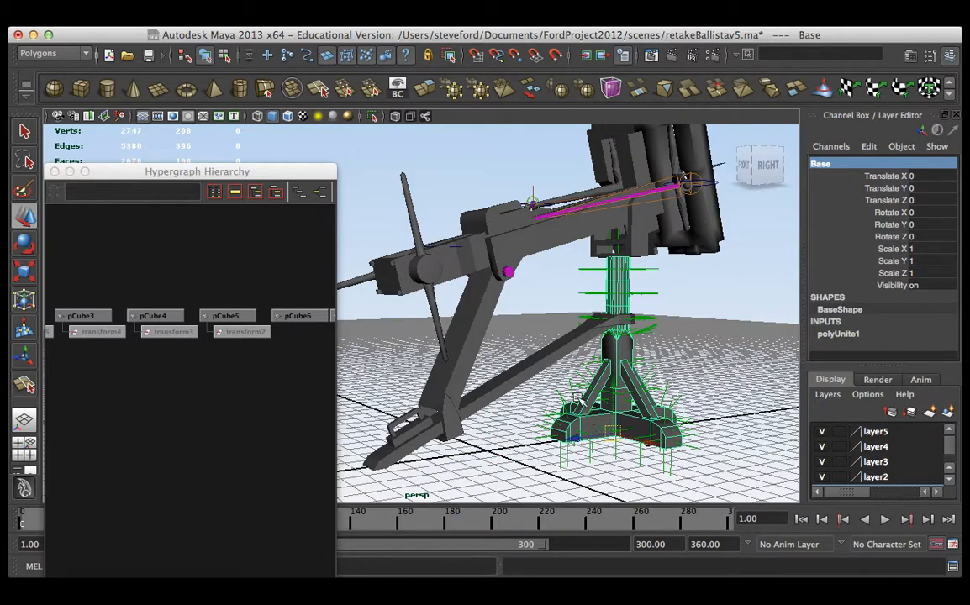
click(845, 165)
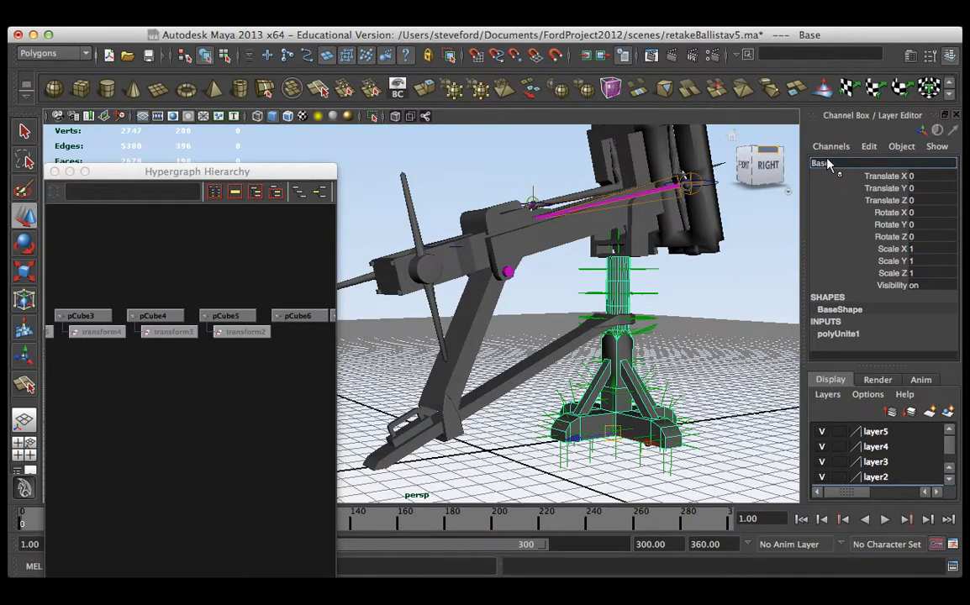
click(828, 164)
key(Return)
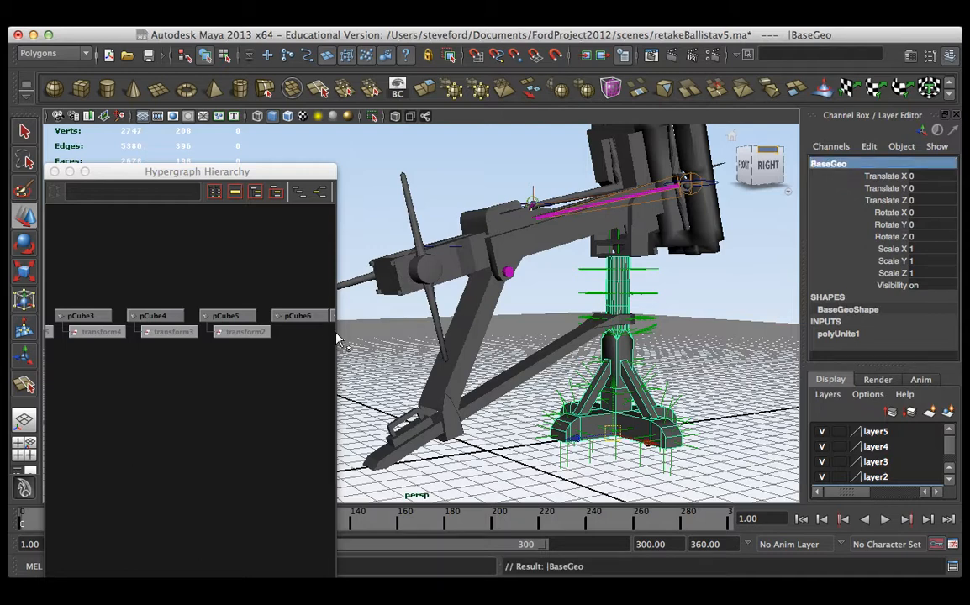
Step: Freeze the transformations of the combined stand mesh BaseGeo and delete its construction history
click(101, 12)
mouse_move(156, 12)
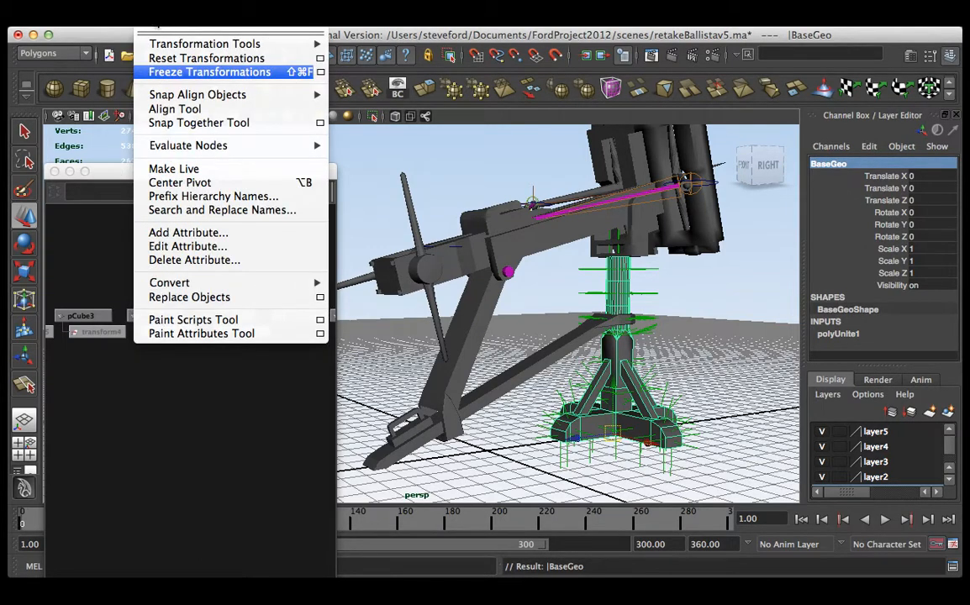
click(164, 72)
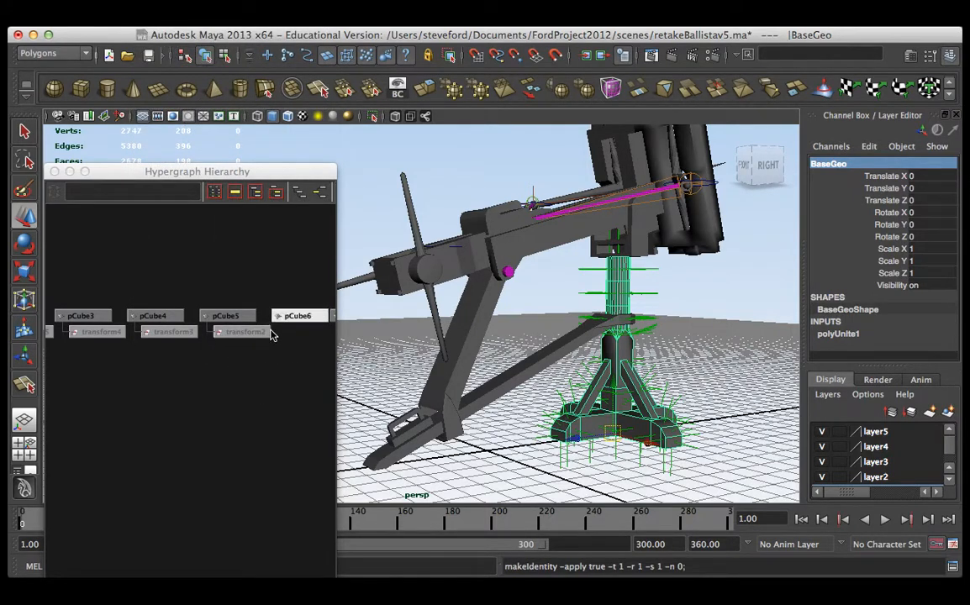
click(105, 12)
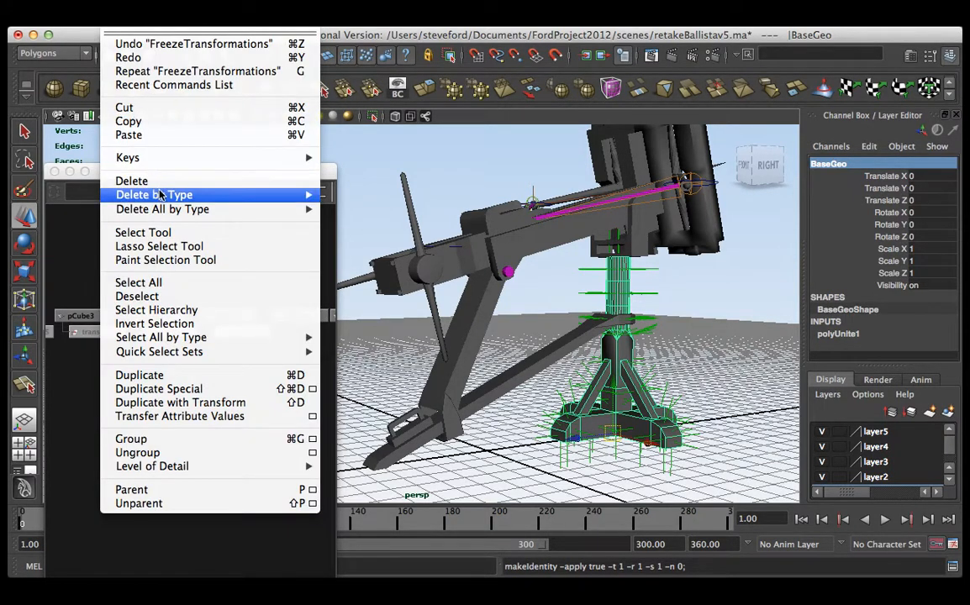
mouse_move(148, 194)
click(391, 204)
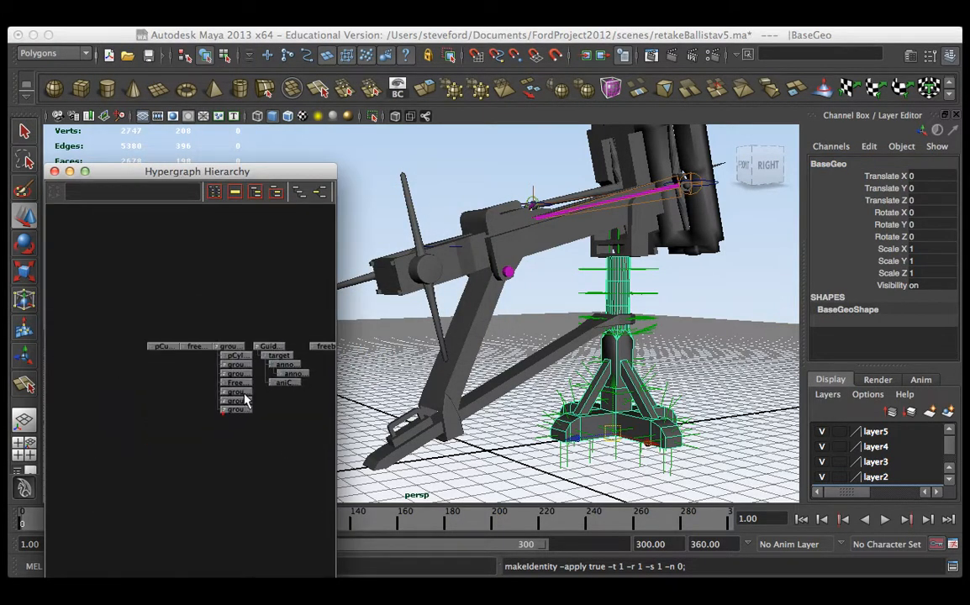
Step: Parent pCube6, the bracket at the head of the stand, under BaseGrp
click(118, 349)
alt+drag(538, 319, 554, 303)
key(a)
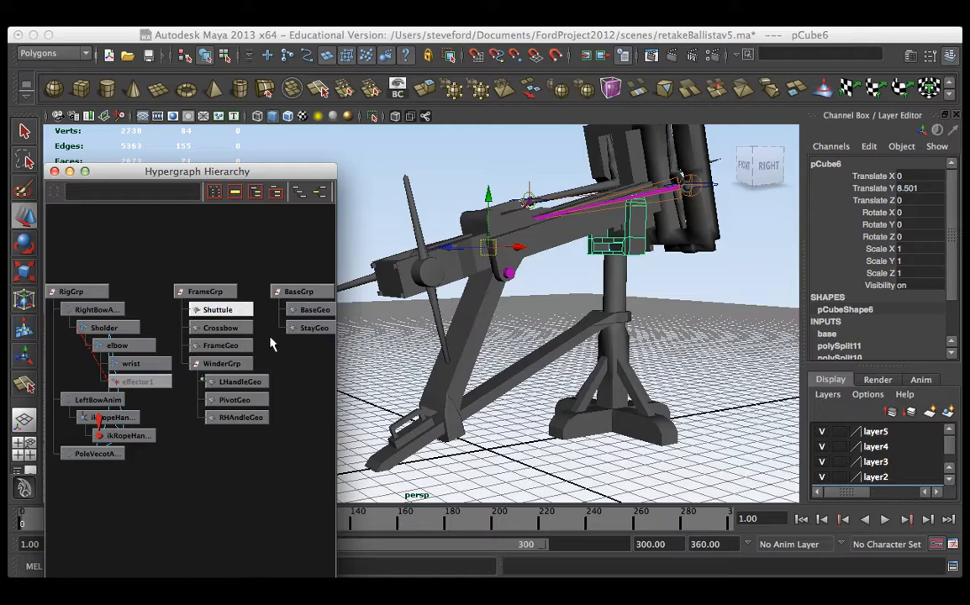
alt+middle_drag(271, 343, 197, 399)
click(210, 304)
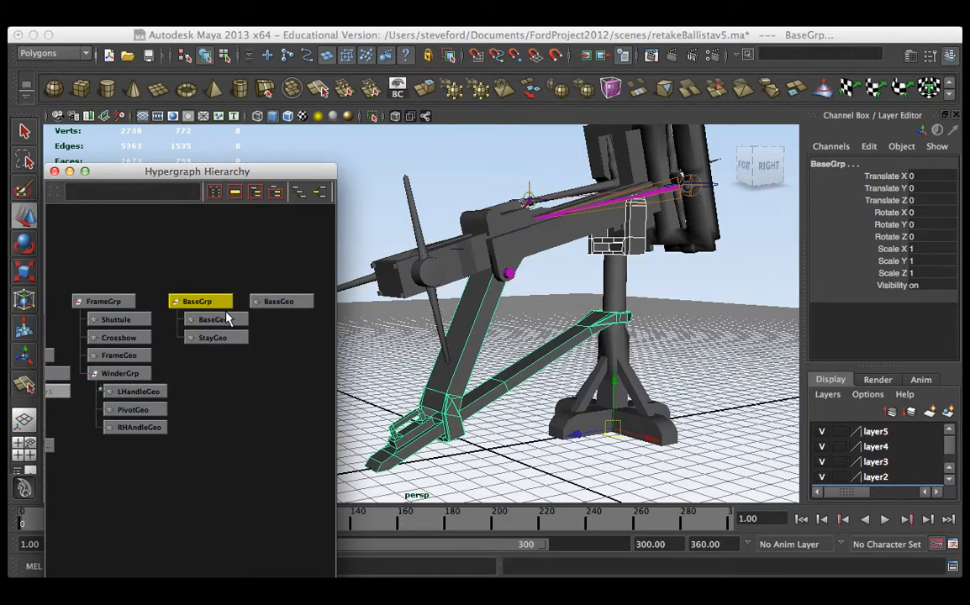
key(p)
Step: Parent the combined stand mesh BaseGeo under BaseGrp
click(192, 303)
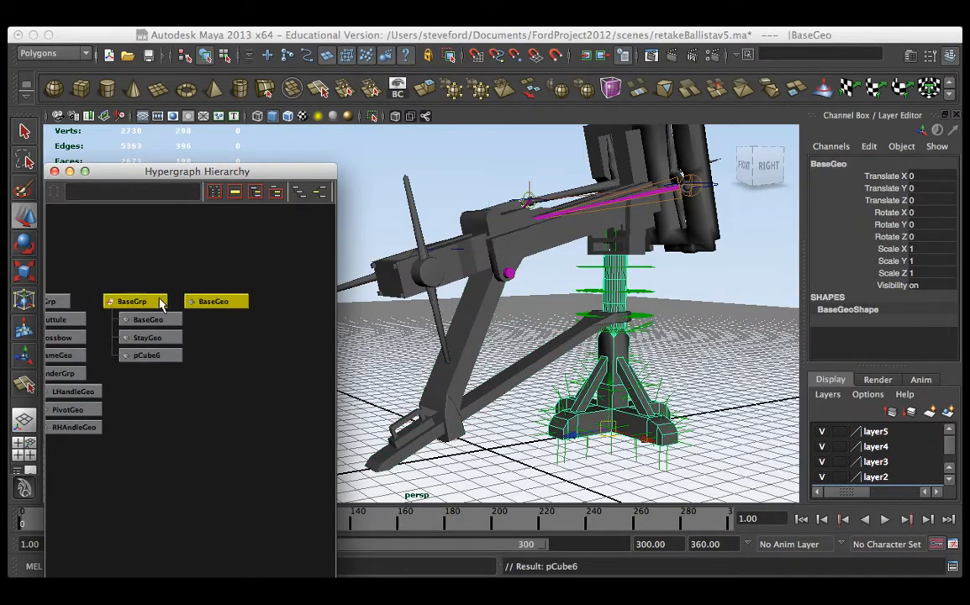
click(163, 304)
key(1)
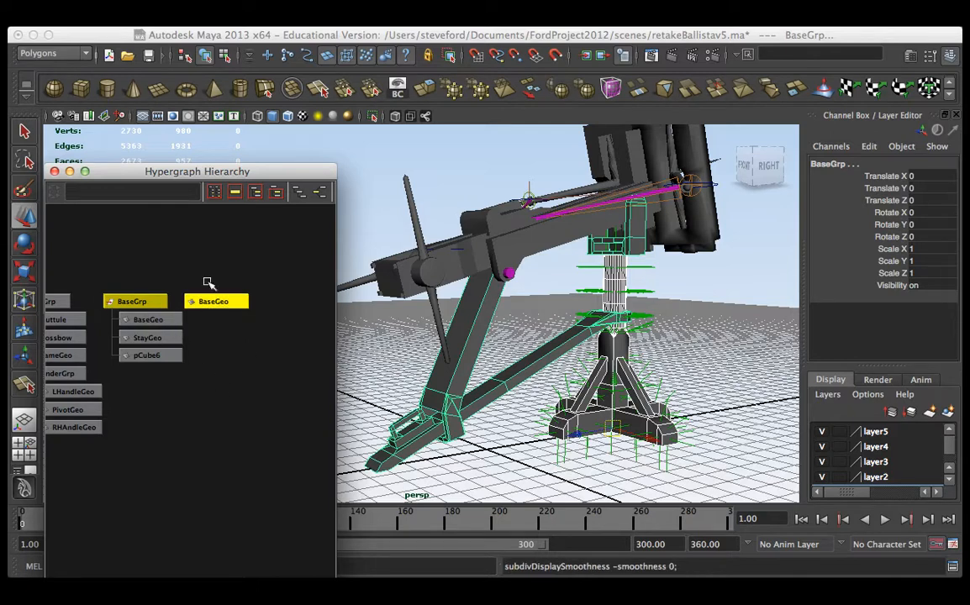
middle_drag(214, 301, 147, 303)
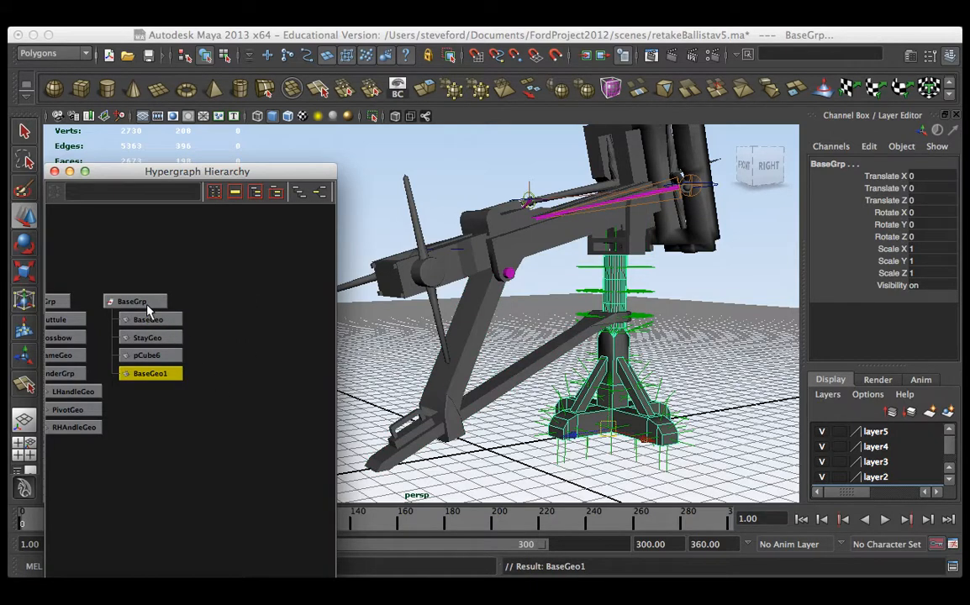
Step: Rename pCube6 in BaseGrp BracketGeo
click(147, 355)
click(829, 171)
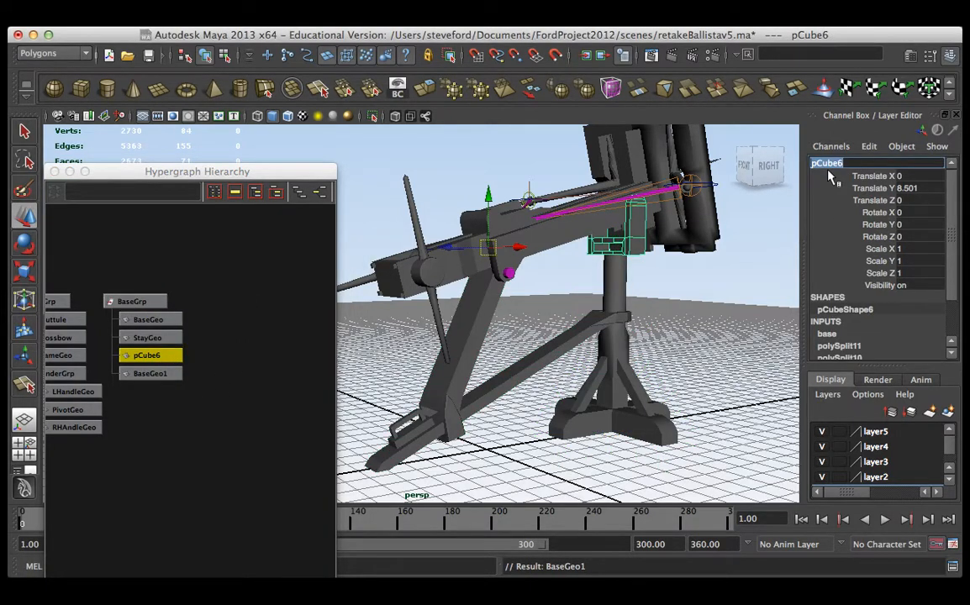
text(BracketGeo)
key(Return)
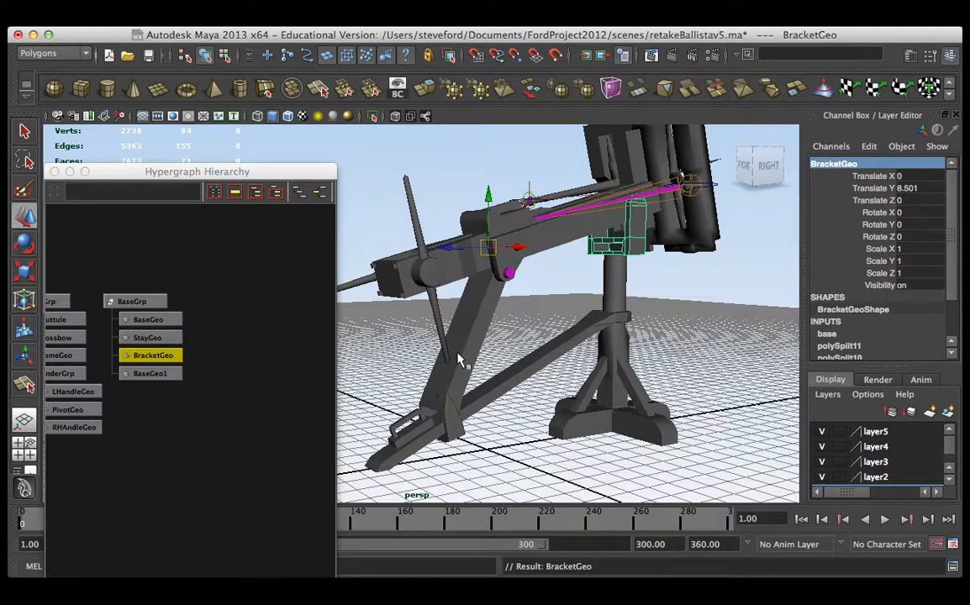
Step: Move BracketGeo's pivot from the crossbow frame onto the bracket at the head of the stand
alt+drag(412, 317, 481, 304)
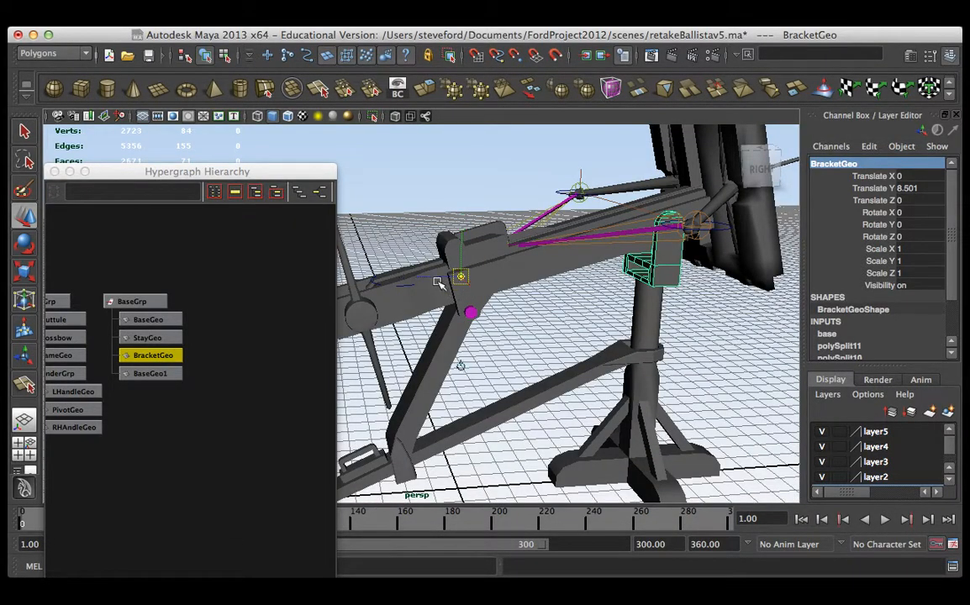
shift+click(514, 266)
key(ctrl+z)
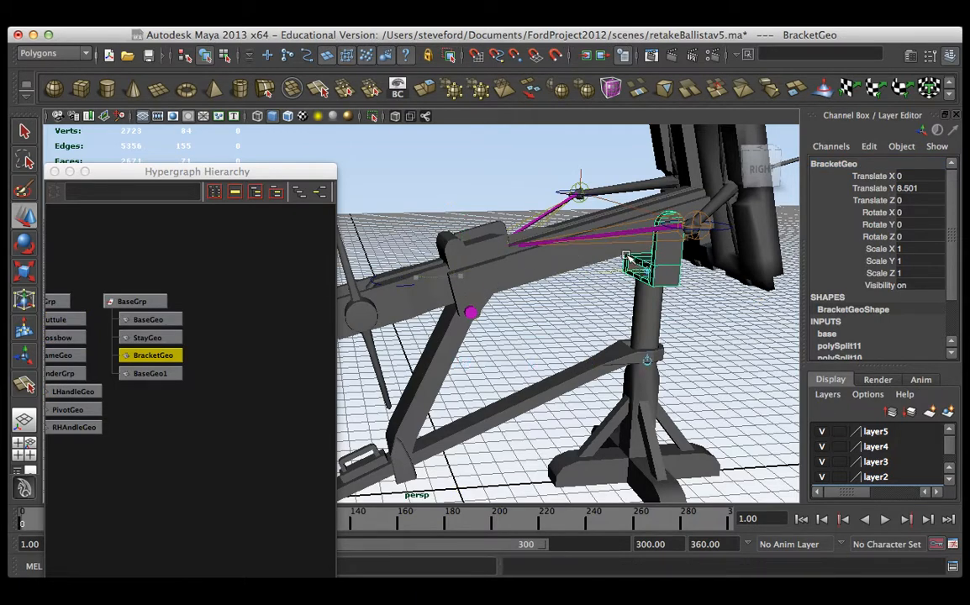
key(w)
alt+drag(601, 291, 557, 286)
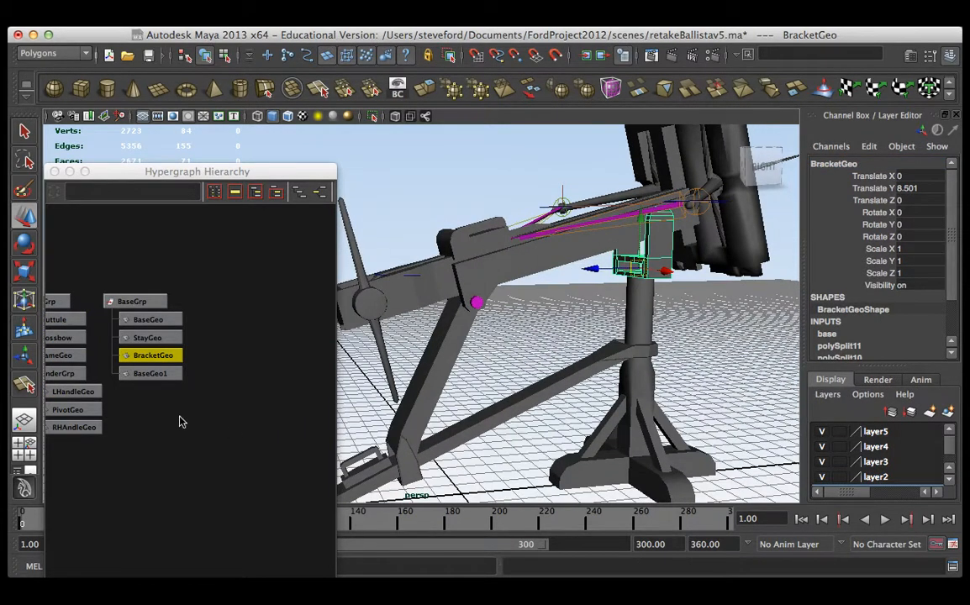
Step: Group FrameGrp and BaseGrp together under a new parent group
click(243, 402)
scroll(243, 402, down, 2)
scroll(264, 398, down, 4)
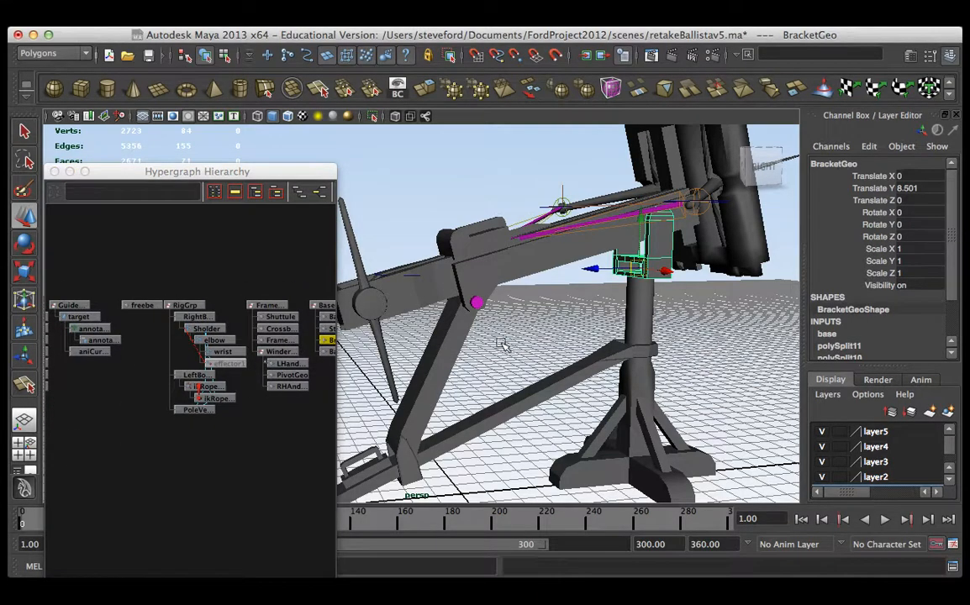
alt+drag(503, 343, 434, 351)
alt+middle_drag(273, 290, 207, 314)
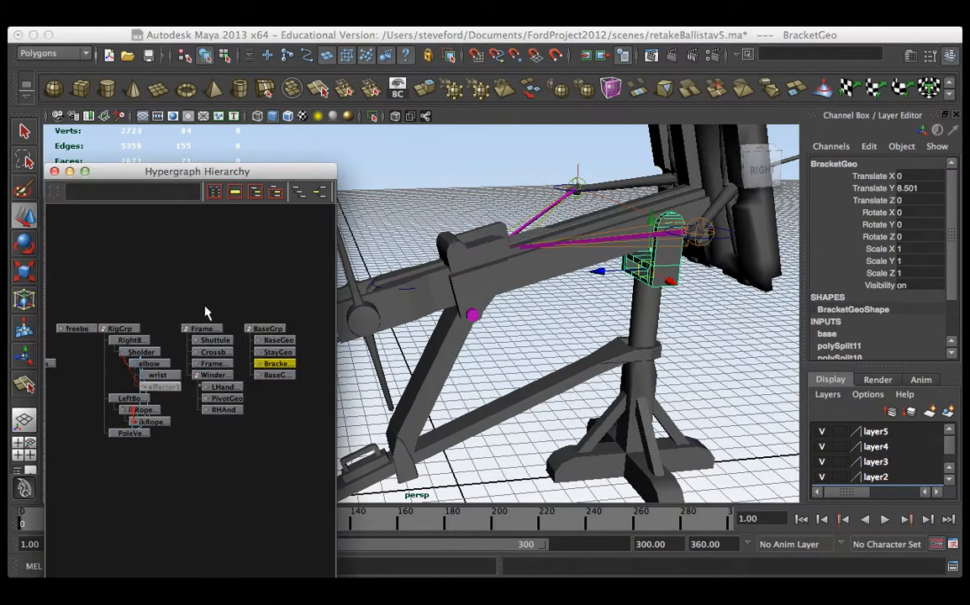
drag(174, 274, 264, 326)
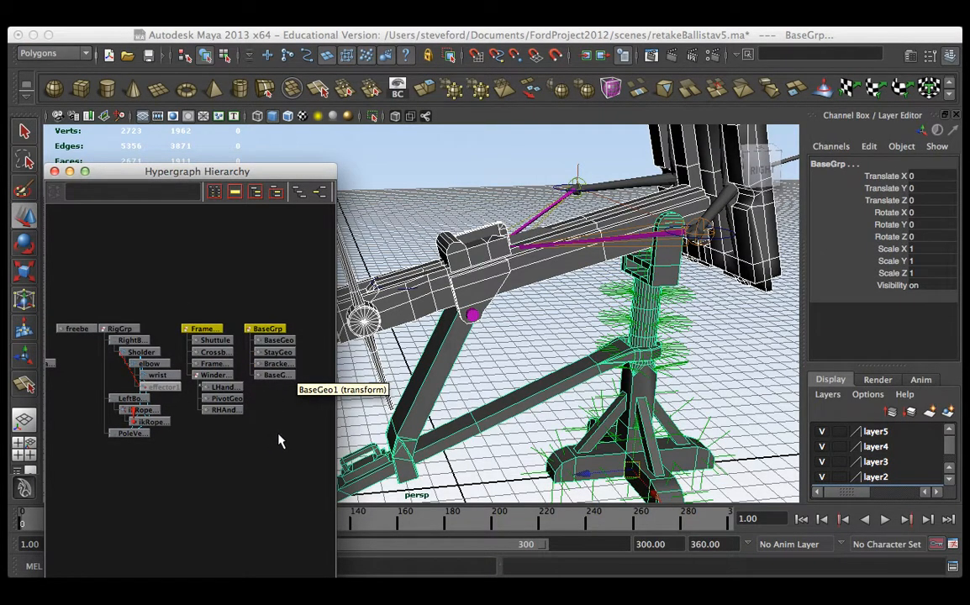
key(ctrl+g)
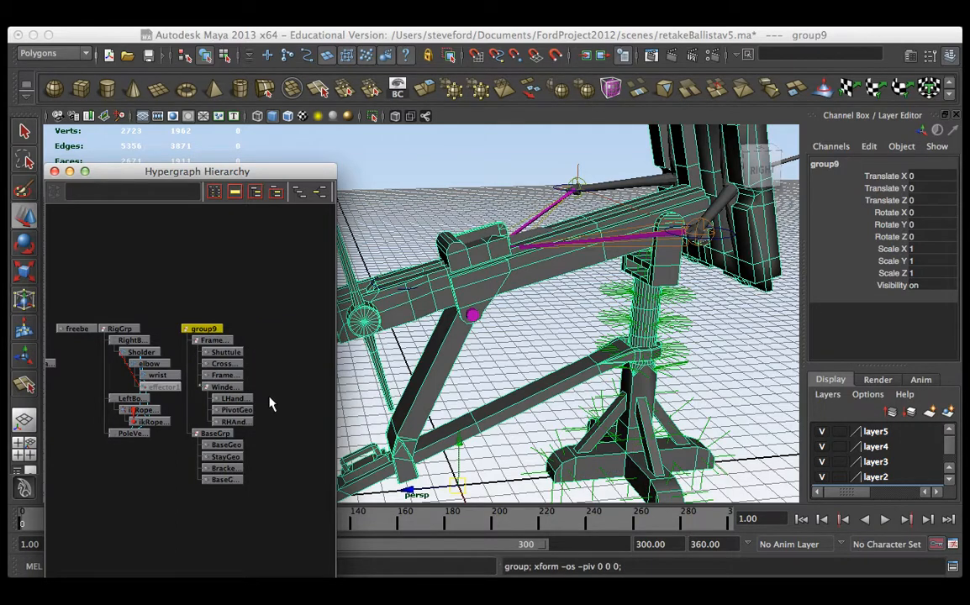
Step: Rename the new parent group of FrameGrp and BaseGrp CrossBowTop
alt+drag(580, 338, 571, 290)
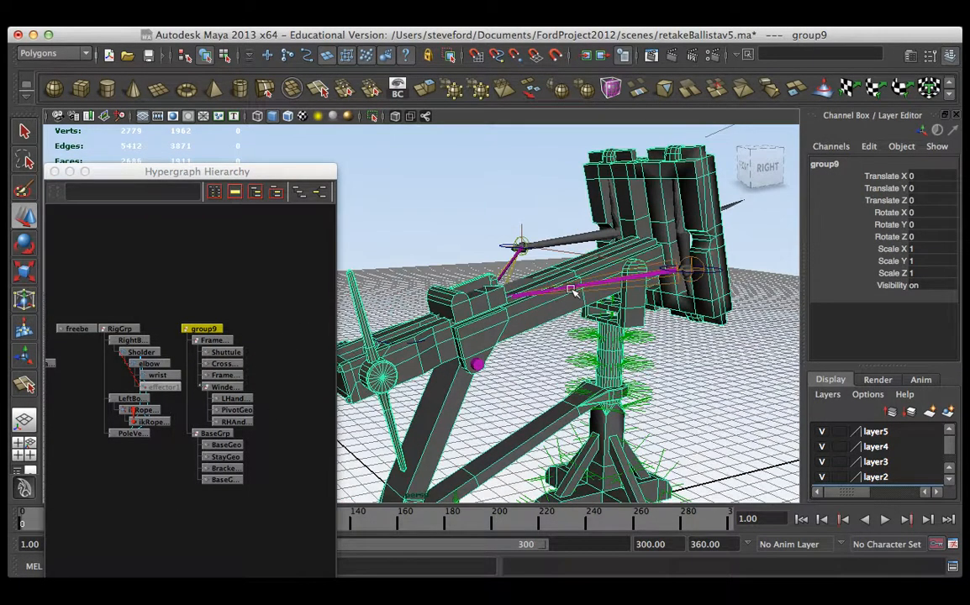
click(860, 165)
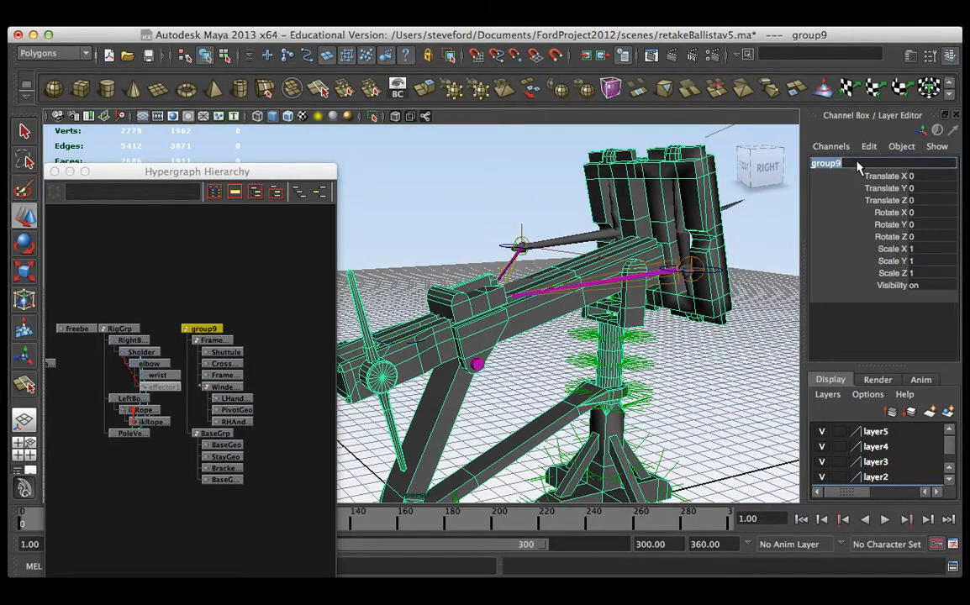
text(To)
key(Return)
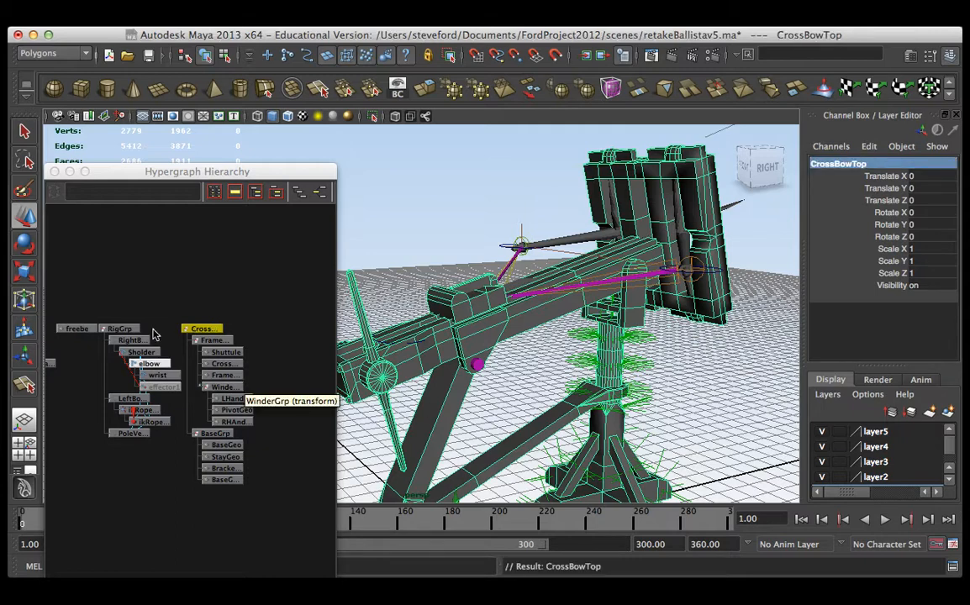
Step: Review the scene hierarchy, examining RigGrp and the nodes nested under CrossBowTop
scroll(135, 345, down, 3)
alt+middle_drag(125, 357, 249, 329)
scroll(249, 330, up, 3)
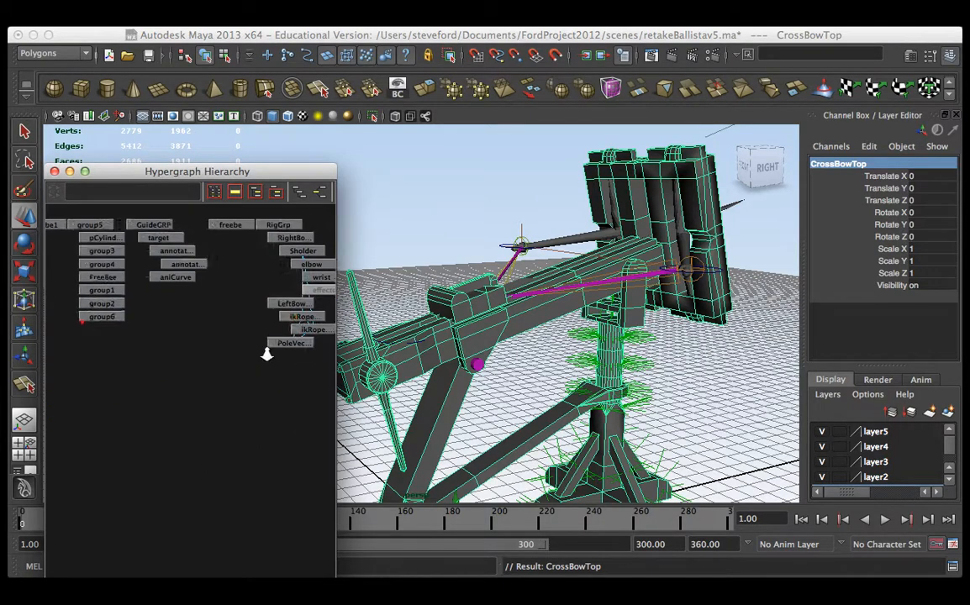
scroll(268, 351, down, 3)
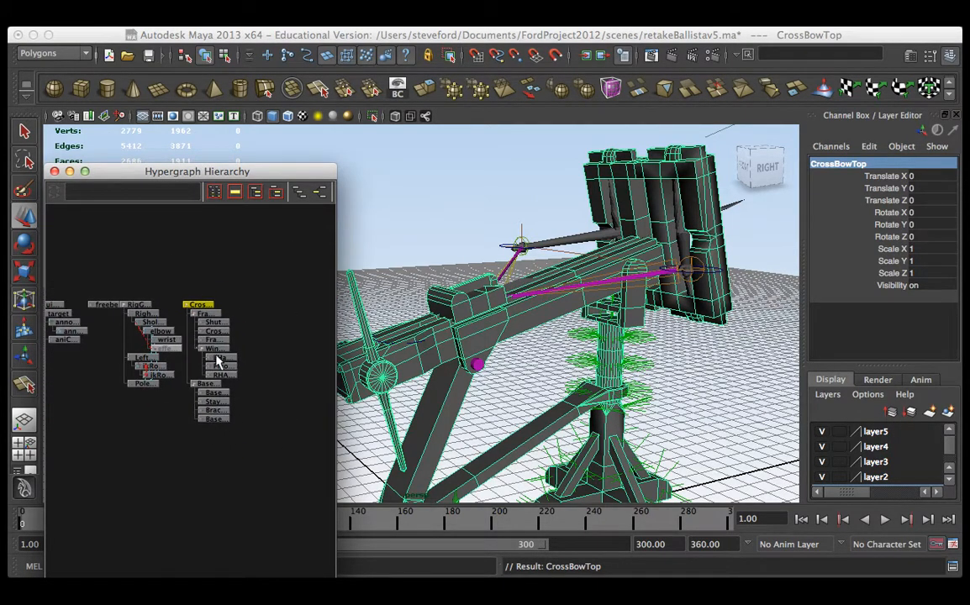
scroll(266, 400, up, 3)
scroll(266, 400, down, 4)
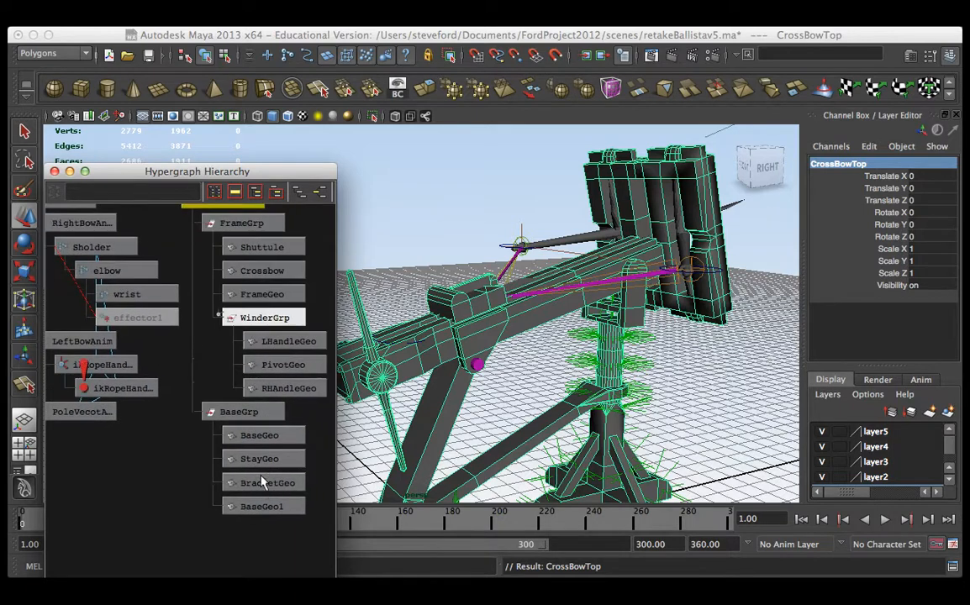
scroll(238, 338, up, 1)
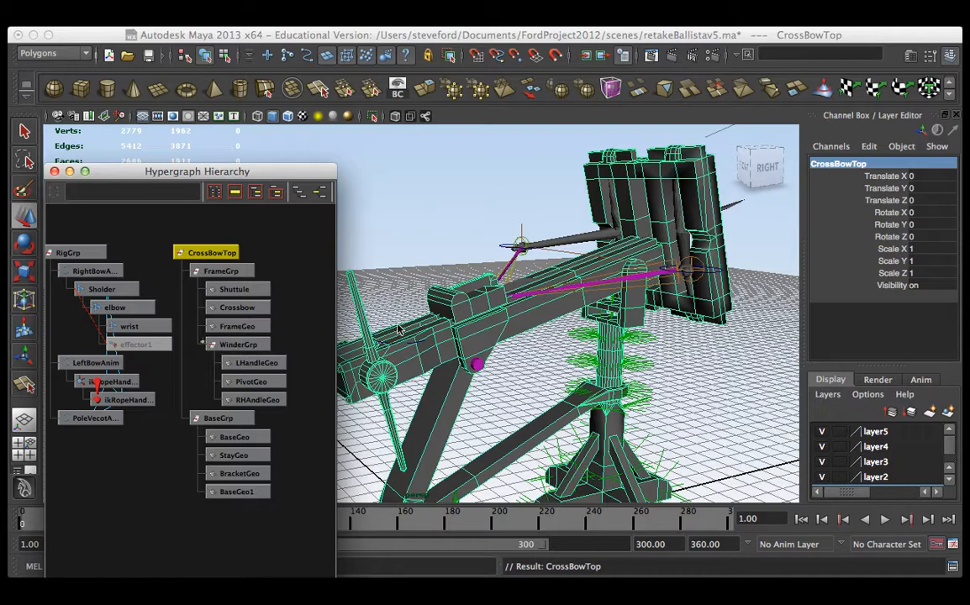
Step: Select the Crossbow mesh and open the Cleanup options, enlarging the window to show the geometry removal settings
click(592, 168)
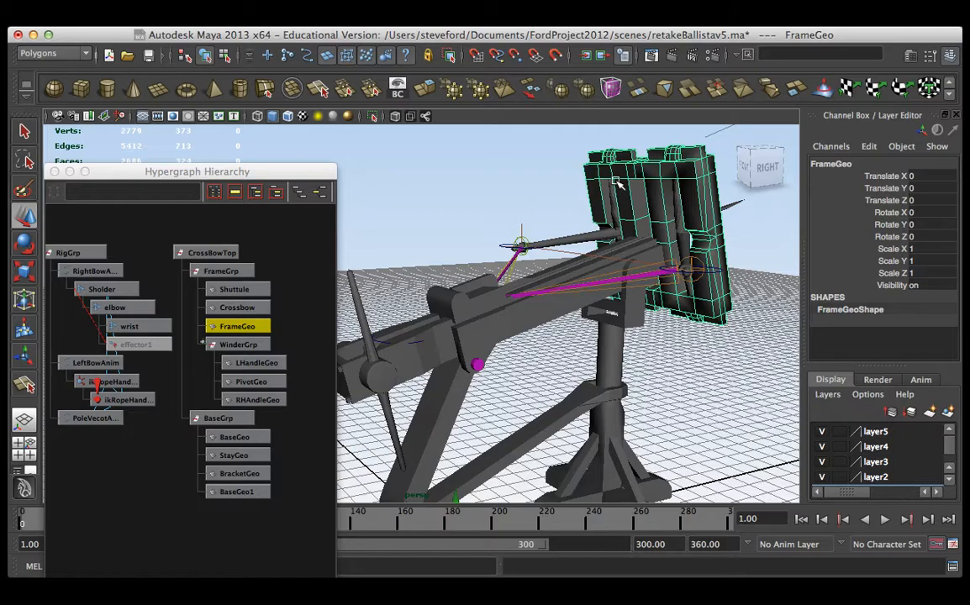
alt+drag(615, 242, 604, 273)
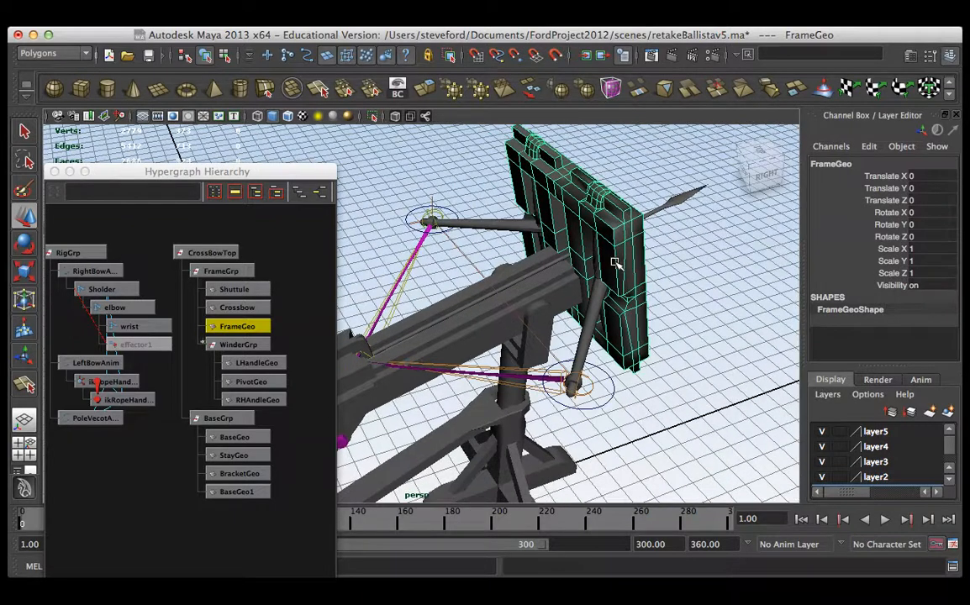
click(538, 278)
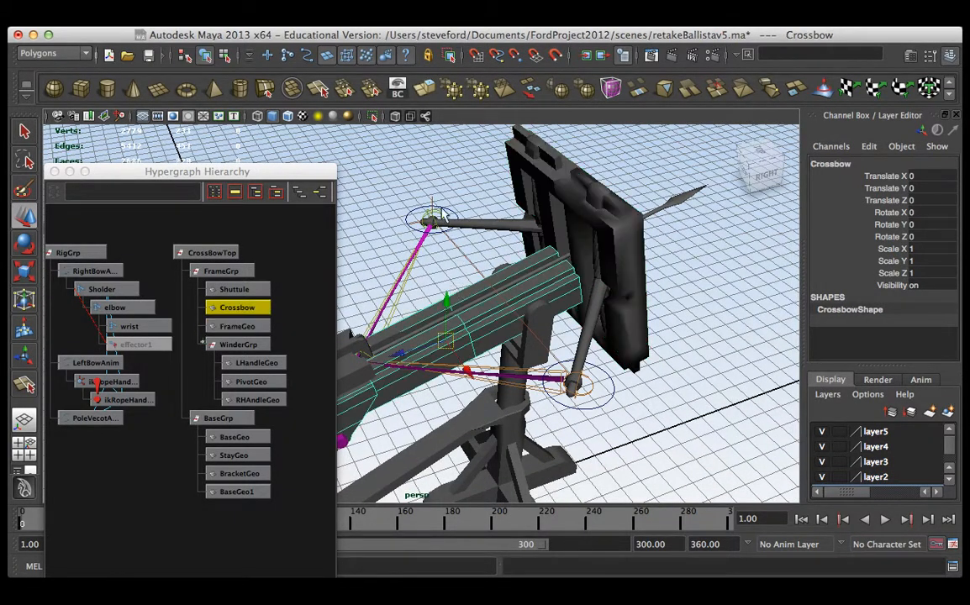
click(443, 27)
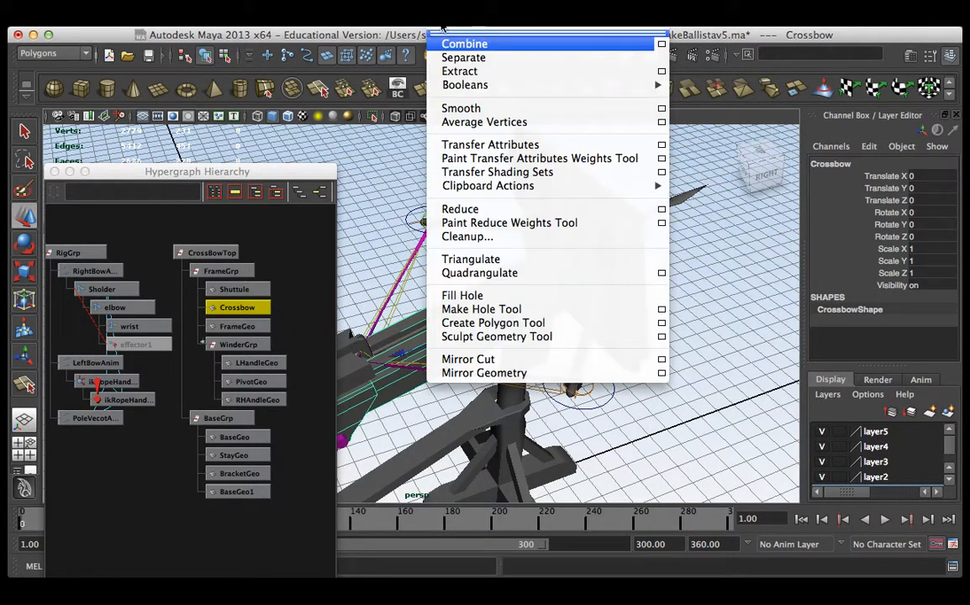
click(493, 238)
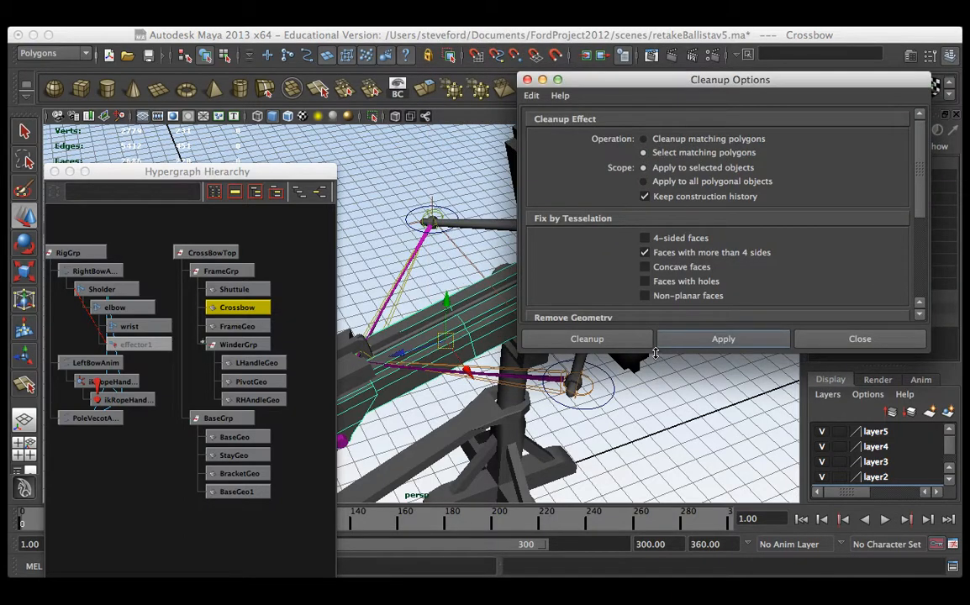
drag(655, 353, 656, 437)
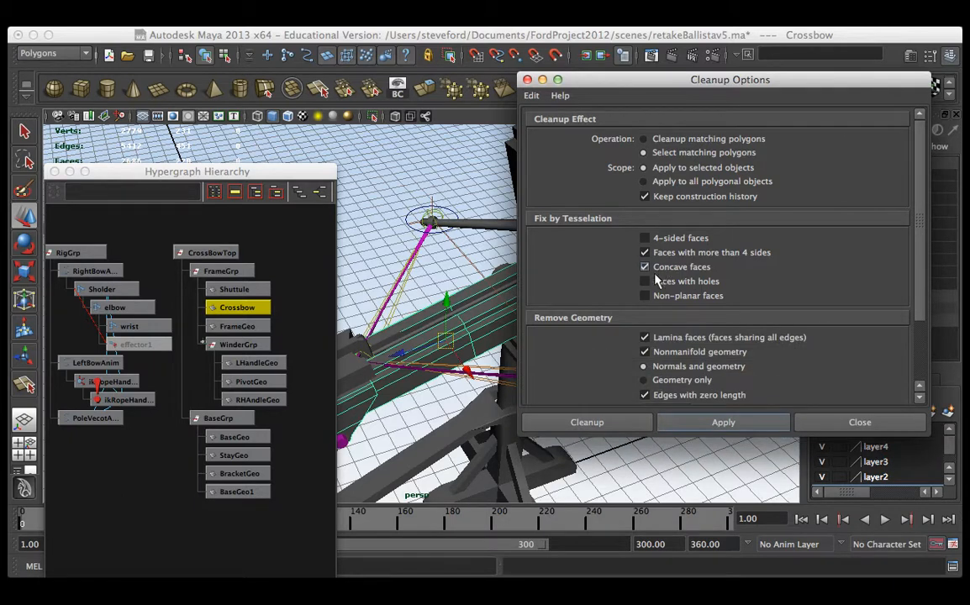
Step: Apply Cleanup with only concave faces as the tessellation criterion and examine the matching faces on the Crossbow mesh
click(717, 422)
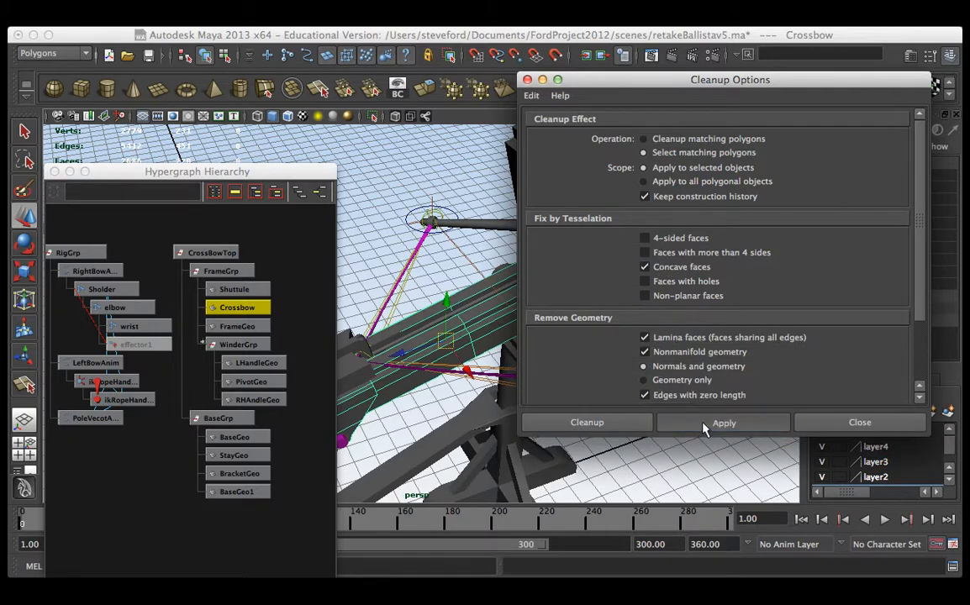
drag(641, 79, 807, 119)
drag(327, 176, 177, 174)
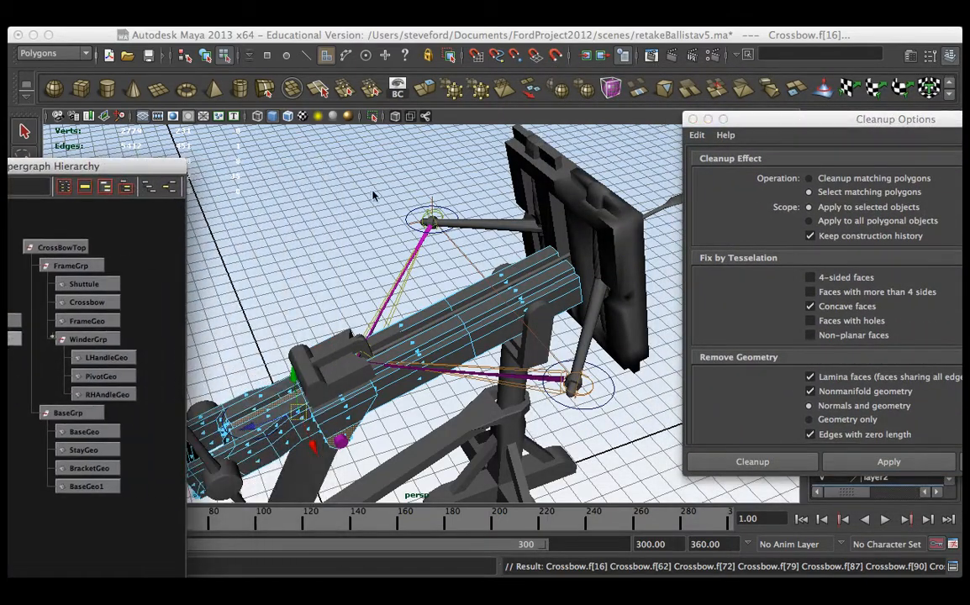
alt+drag(364, 283, 393, 198)
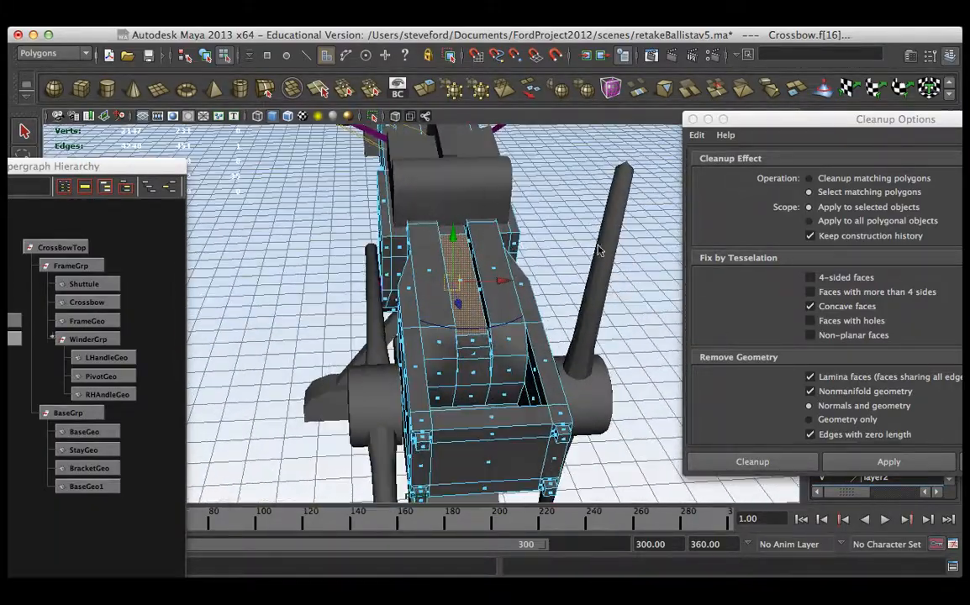
Step: Switch the Cleanup tessellation check to faces with holes, apply it to the Crossbow mesh and inspect the selected components
click(816, 308)
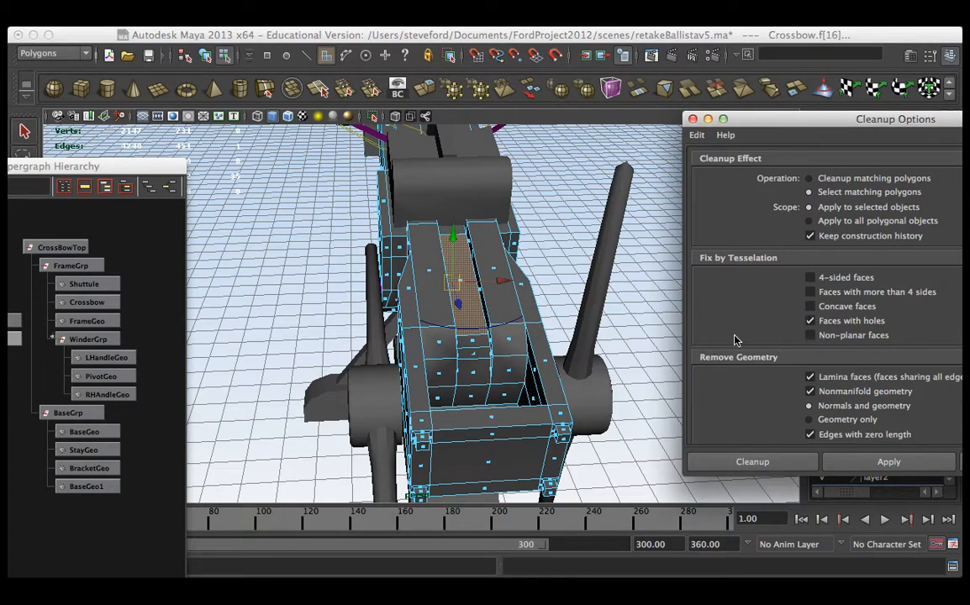
click(560, 332)
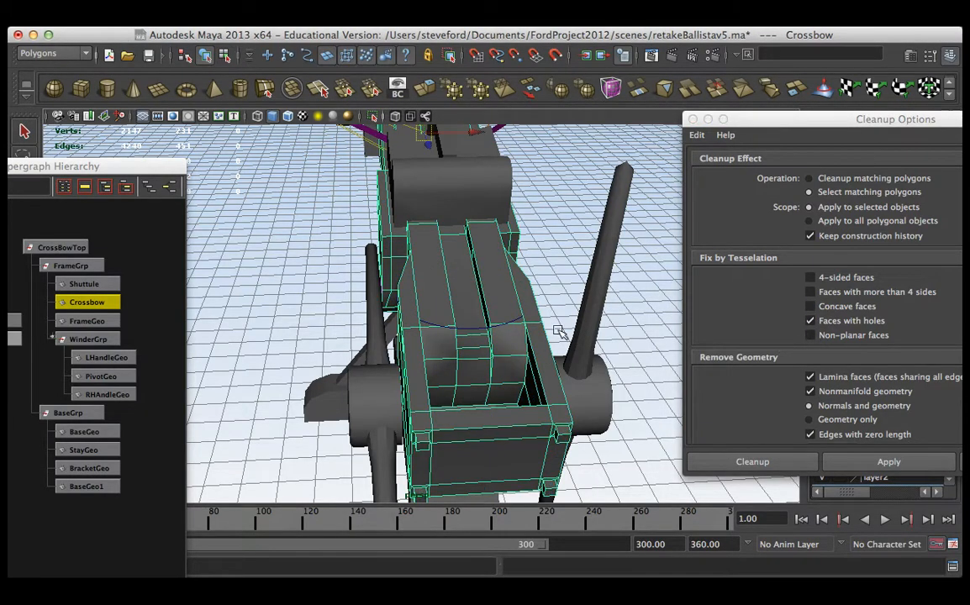
click(836, 462)
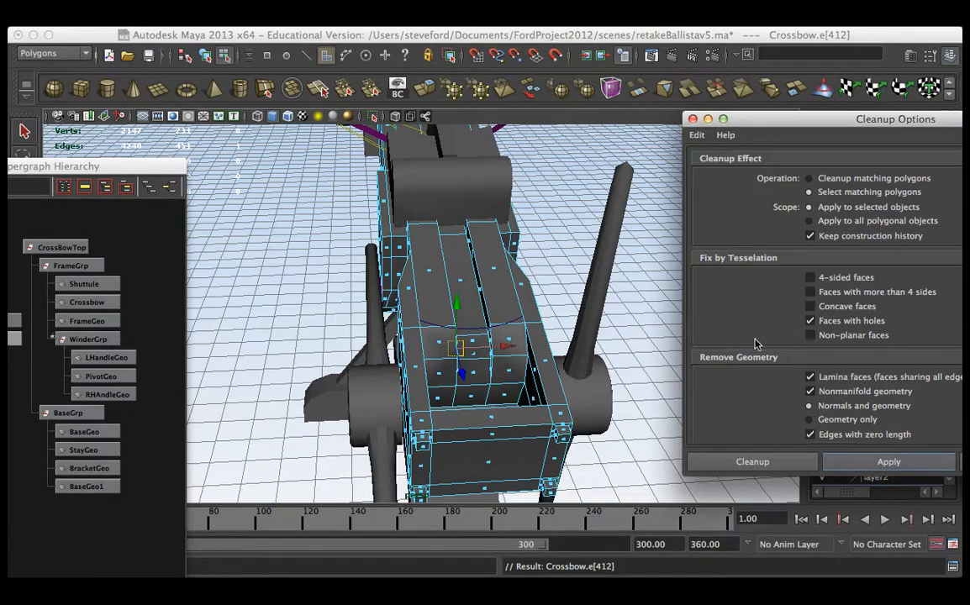
alt+drag(639, 354, 442, 332)
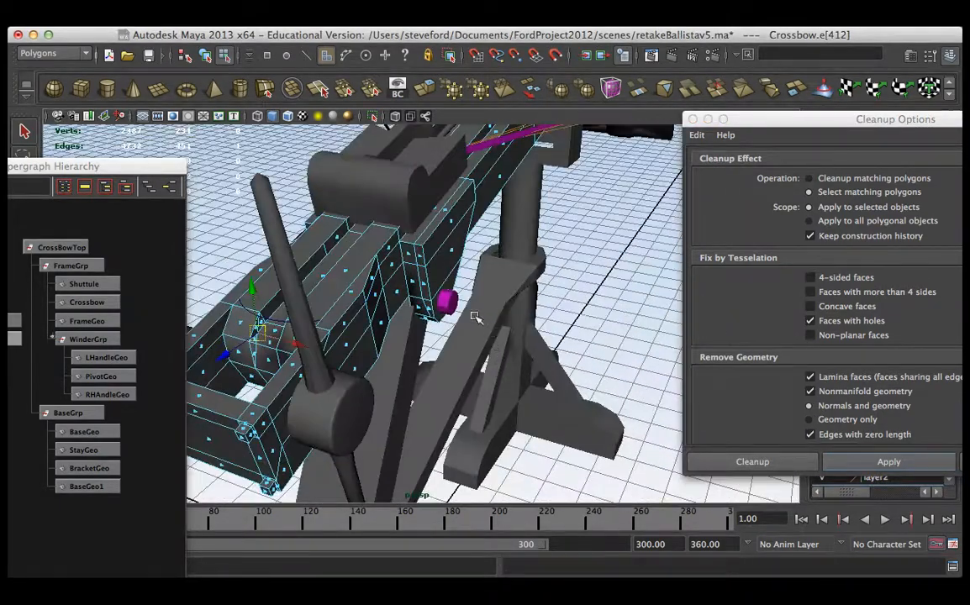
scroll(517, 335, up, 3)
Step: Switch the Cleanup check to non-planar faces, apply it to the Crossbow mesh and inspect the matching faces around the pin
click(811, 320)
click(810, 335)
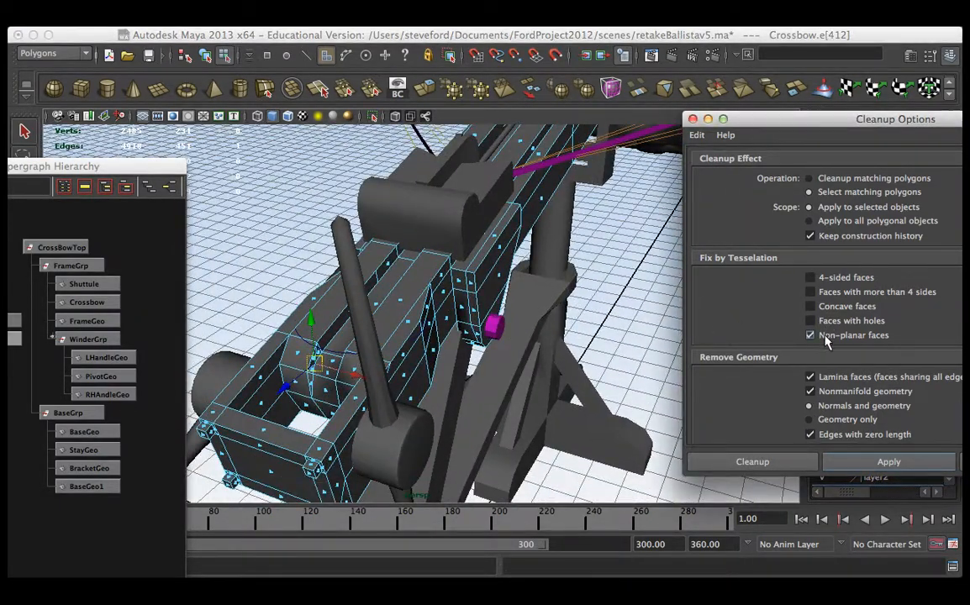
click(210, 56)
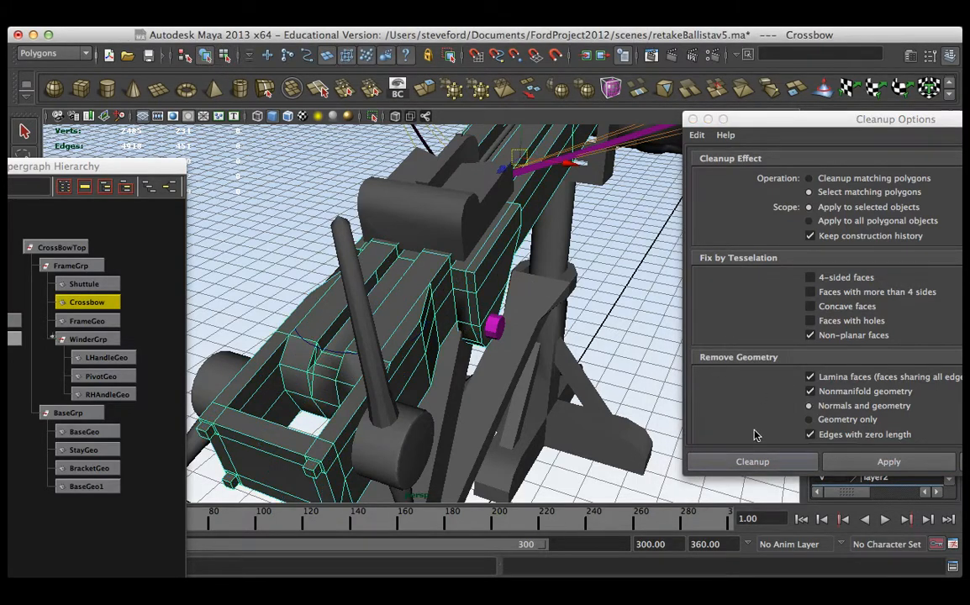
click(889, 462)
alt+drag(681, 393, 404, 346)
scroll(557, 359, up, 3)
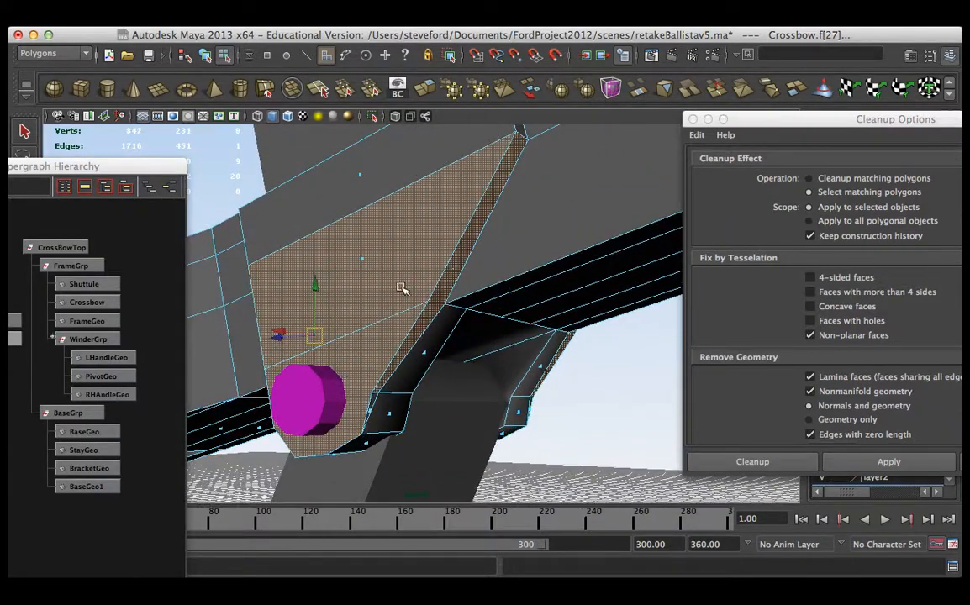
Step: Turn off the non-planar faces check, review the geometry removal options and set the Cleanup operation to Cleanup matching polygons
click(824, 336)
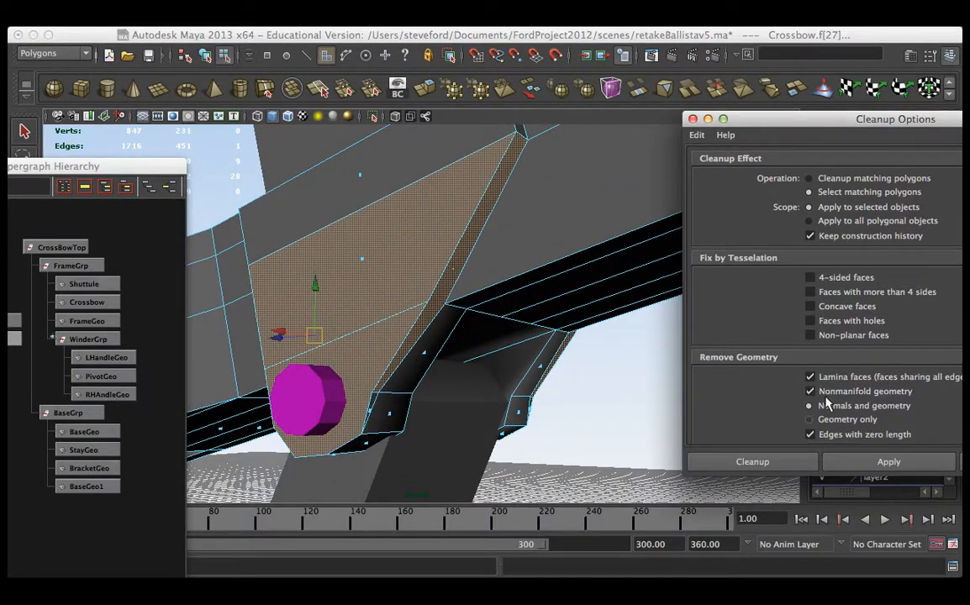
double_click(856, 112)
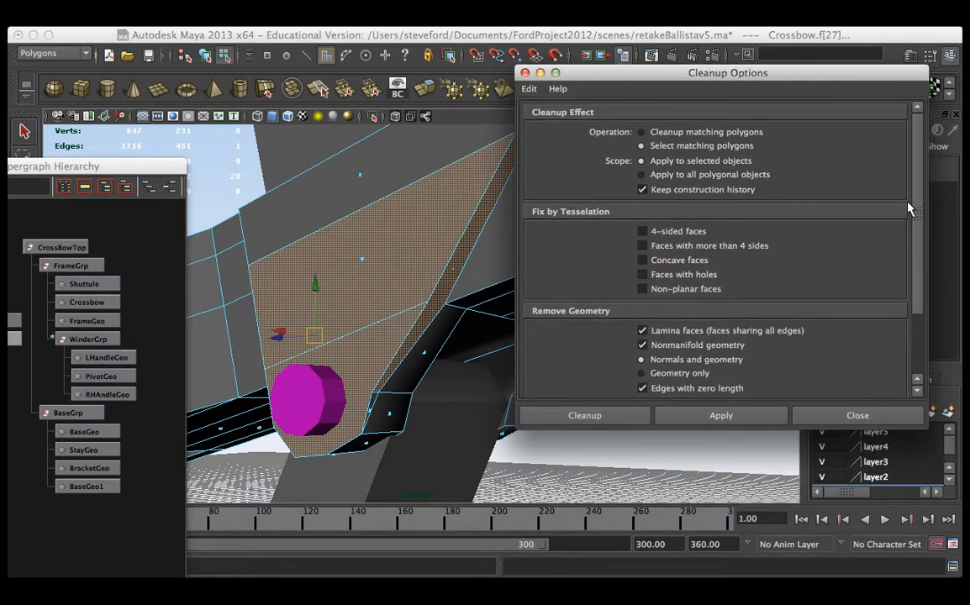
scroll(908, 209, down, 3)
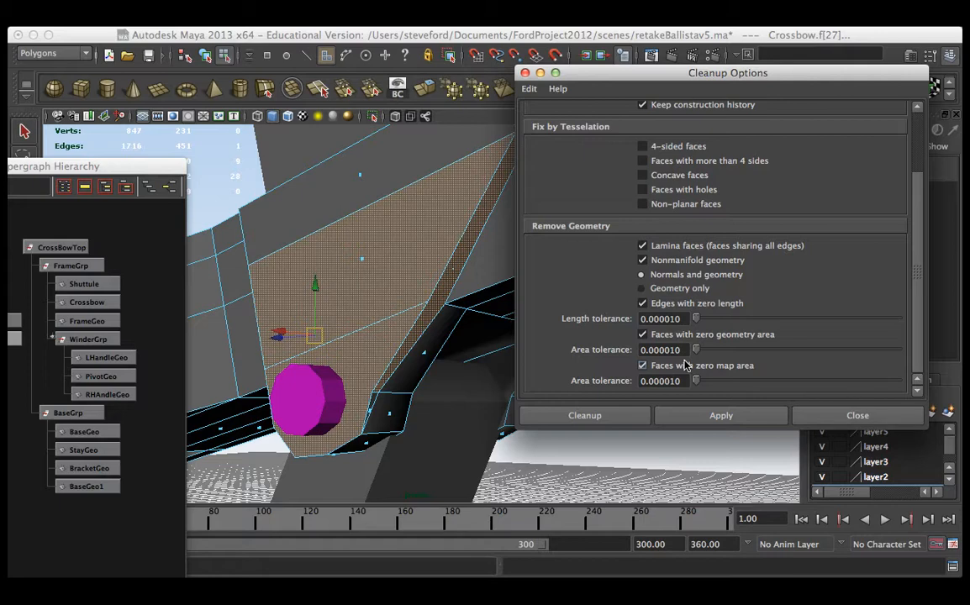
drag(920, 278, 882, 145)
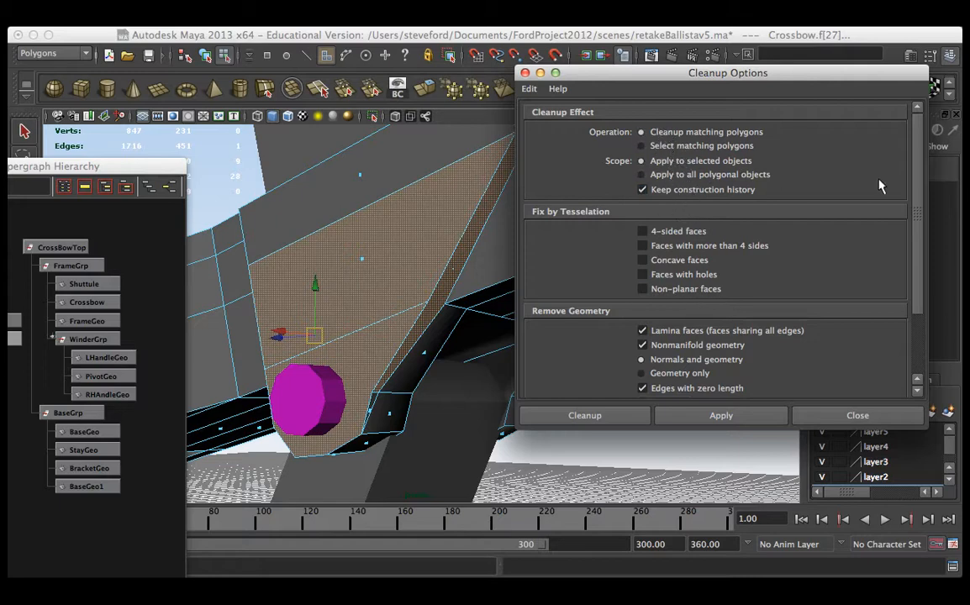
drag(914, 165, 915, 268)
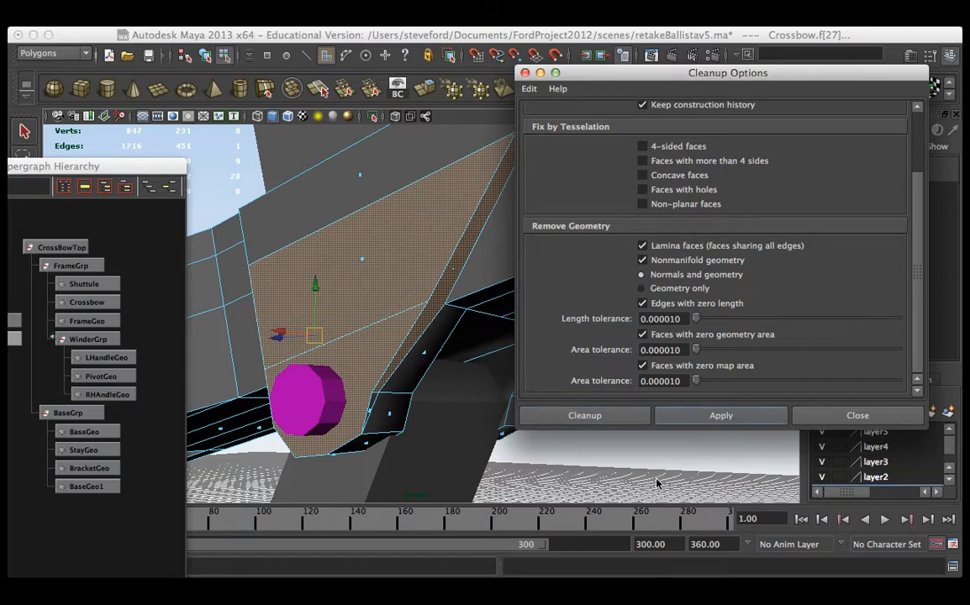
click(542, 421)
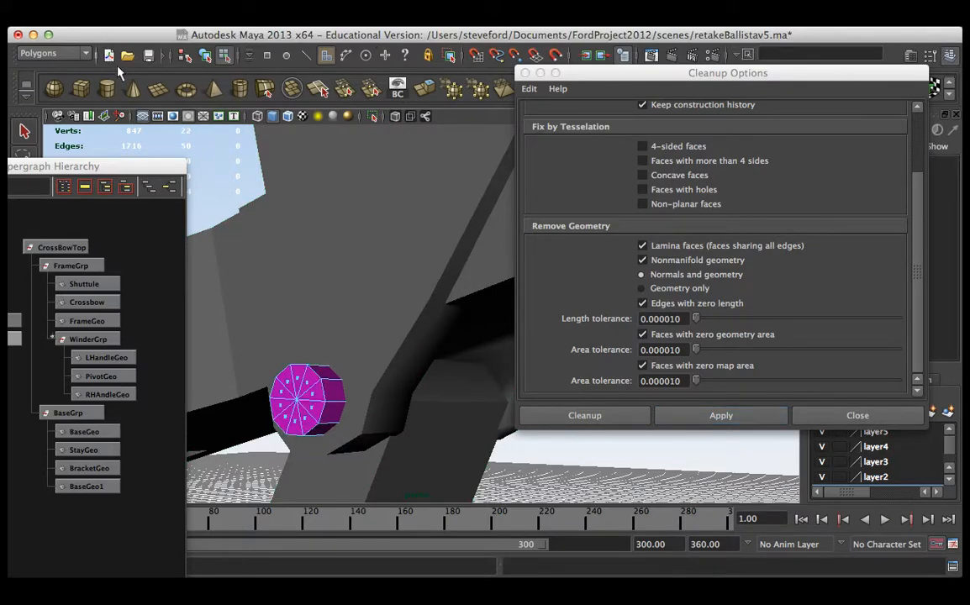
Step: Return the Crossbow mesh to object selection and delete its construction history
drag(124, 166, 455, 126)
click(236, 124)
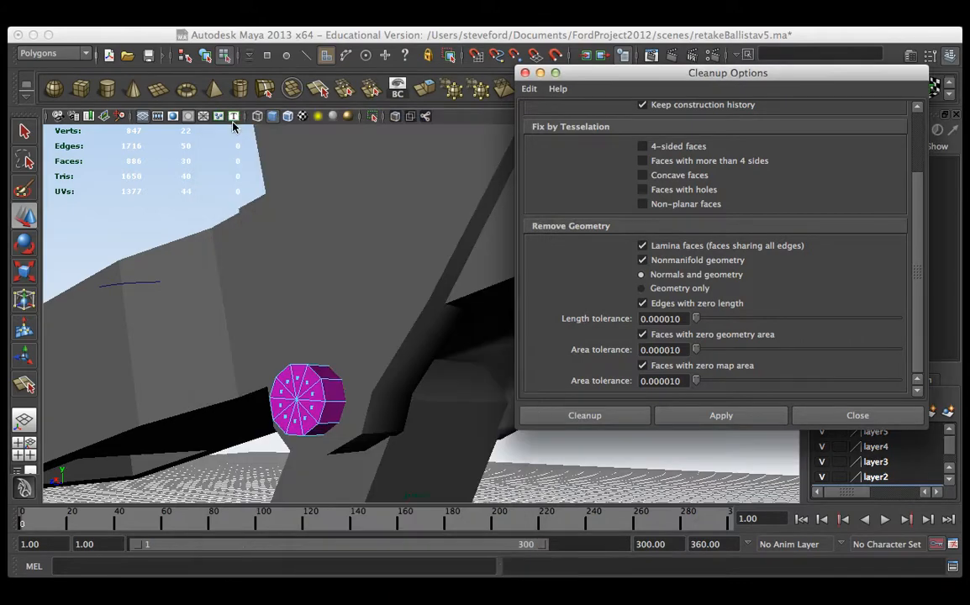
click(340, 267)
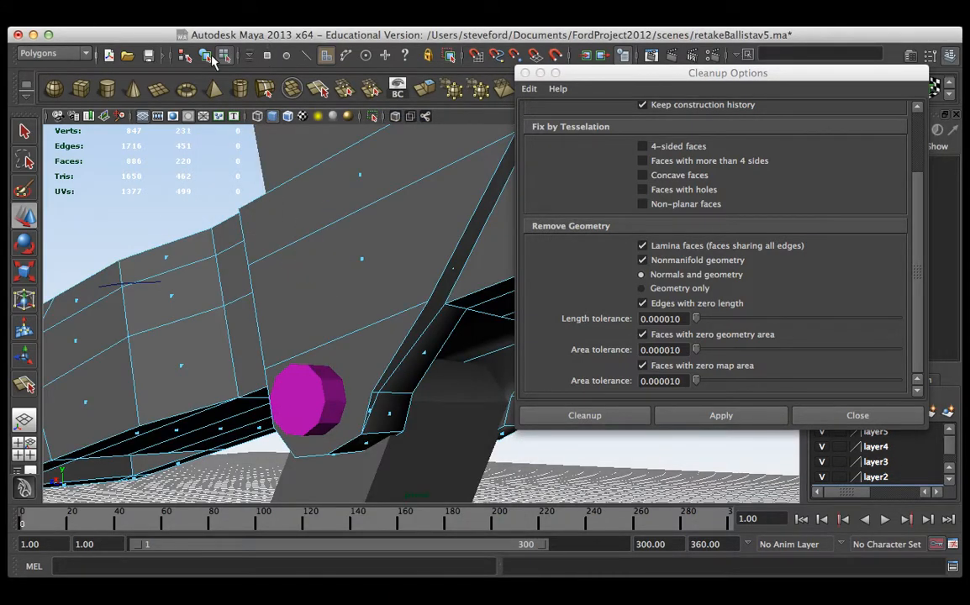
alt+drag(253, 172, 271, 240)
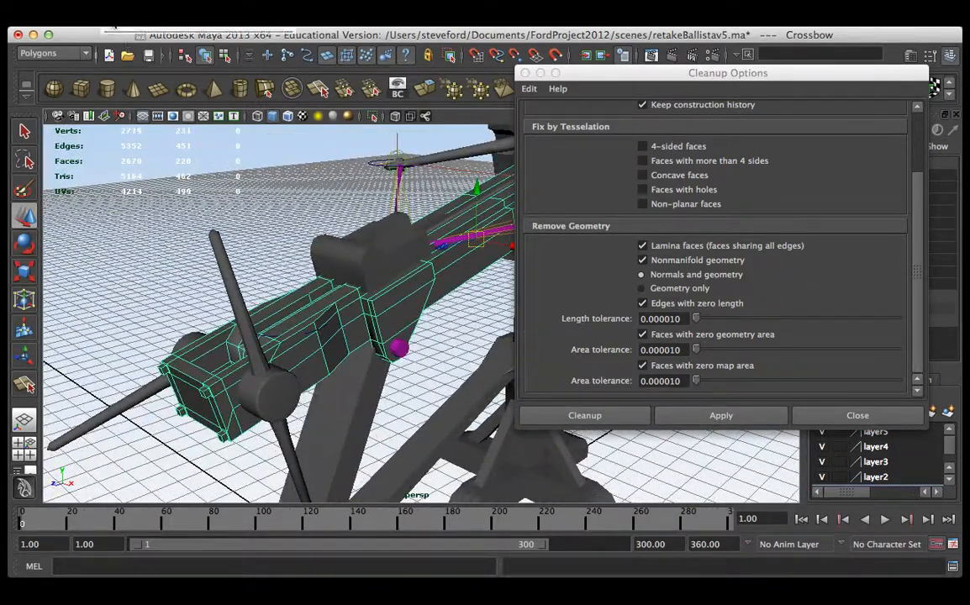
click(107, 26)
mouse_move(200, 196)
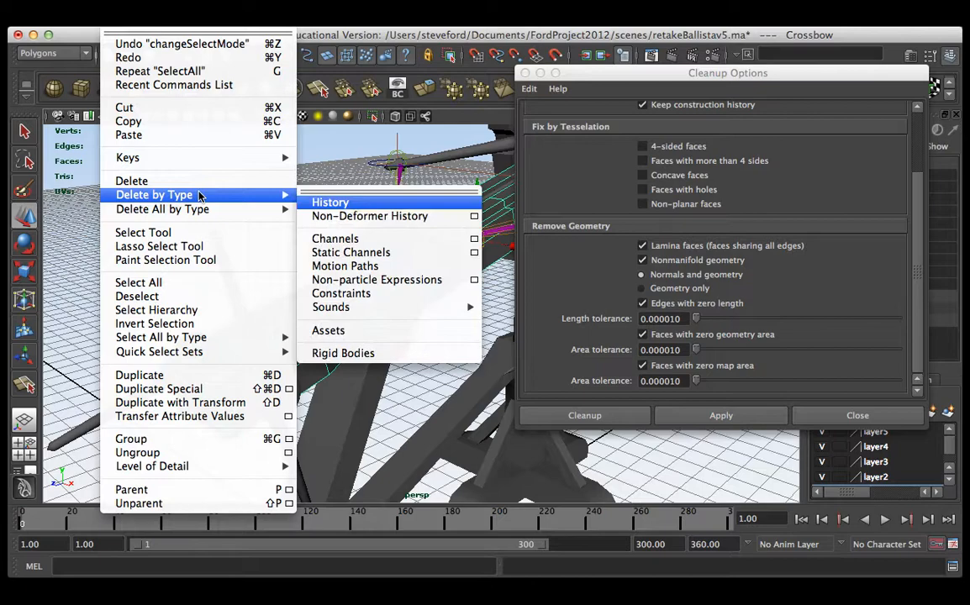
click(327, 205)
Step: Select the FrameGeo mesh, frame it in the view and close the Cleanup options
click(217, 247)
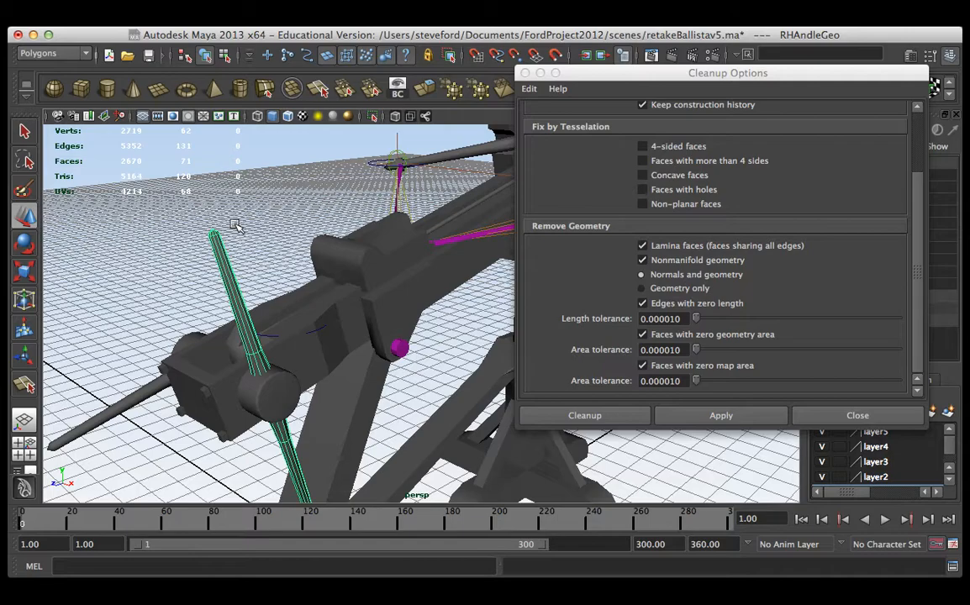
alt+drag(324, 353, 473, 287)
click(418, 316)
key(f)
click(858, 415)
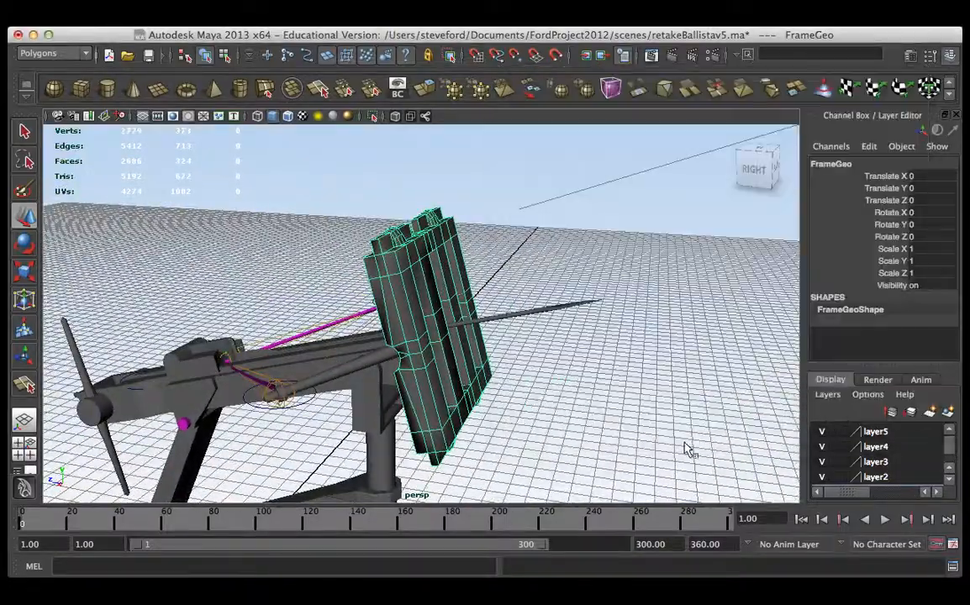
alt+drag(689, 450, 559, 349)
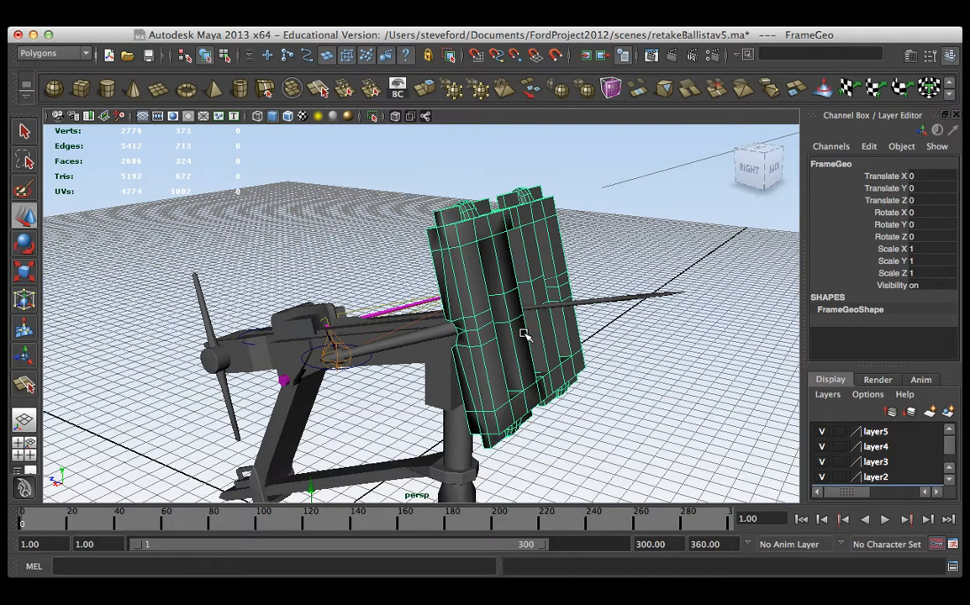
Step: Open the Hypershade to see the scene's materials
click(294, 13)
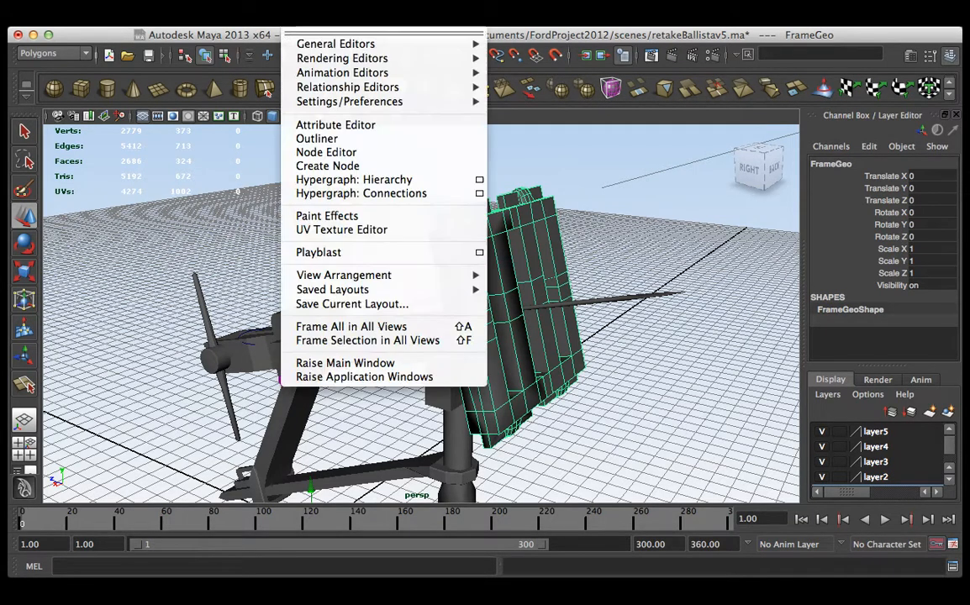
mouse_move(343, 46)
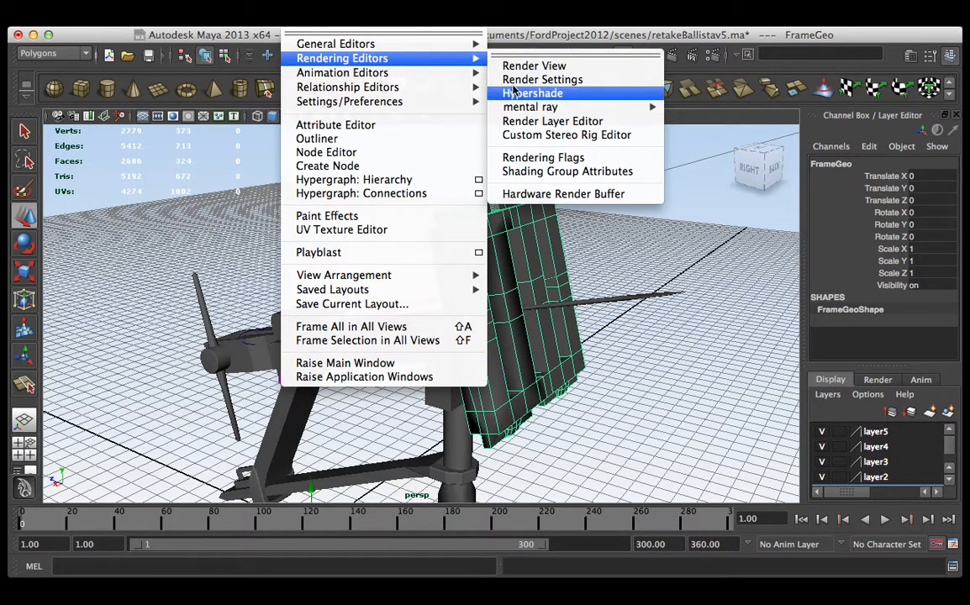
click(517, 94)
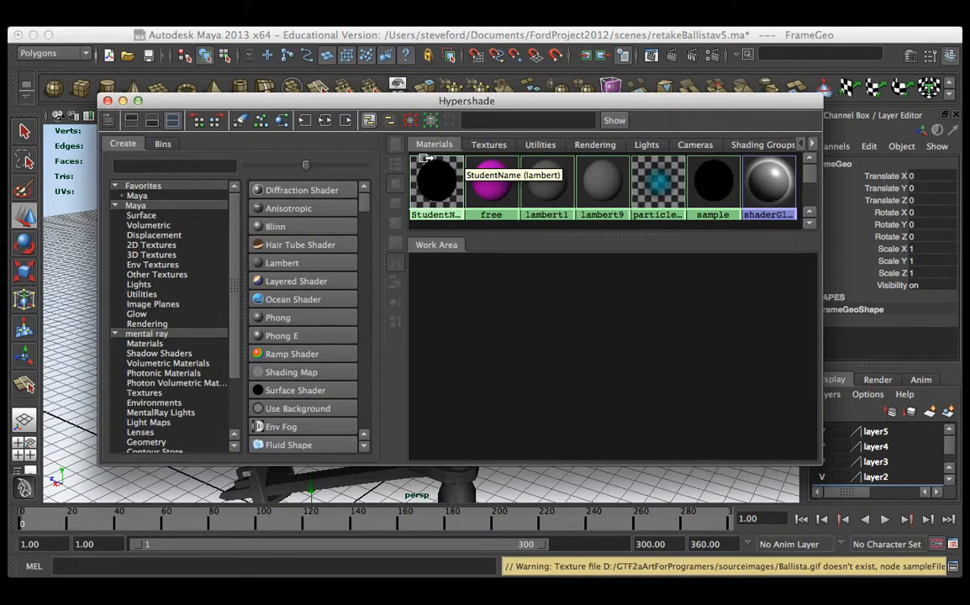
Step: Graph the input and output connections of the sample material and open its attributes
click(452, 180)
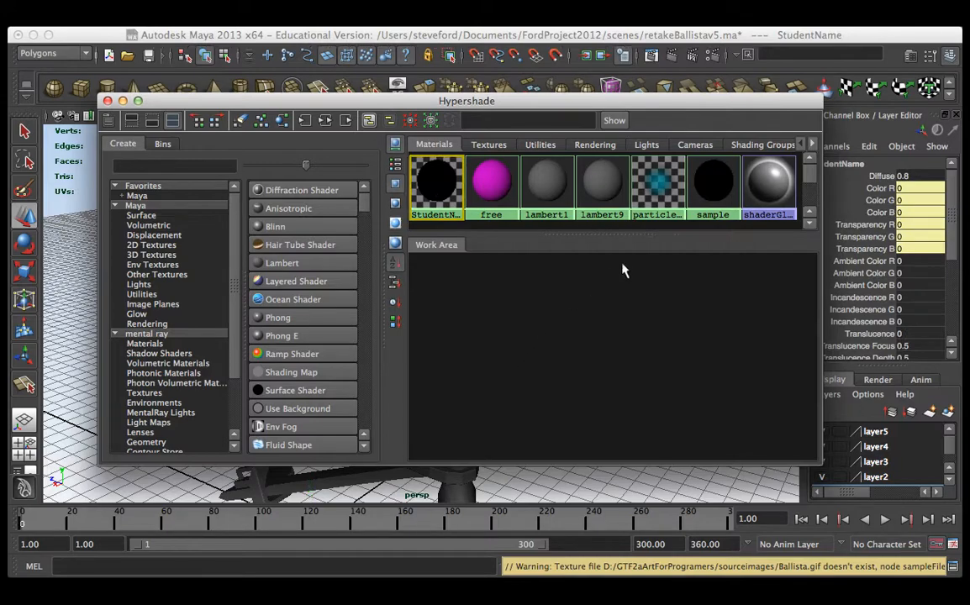
click(713, 180)
click(325, 120)
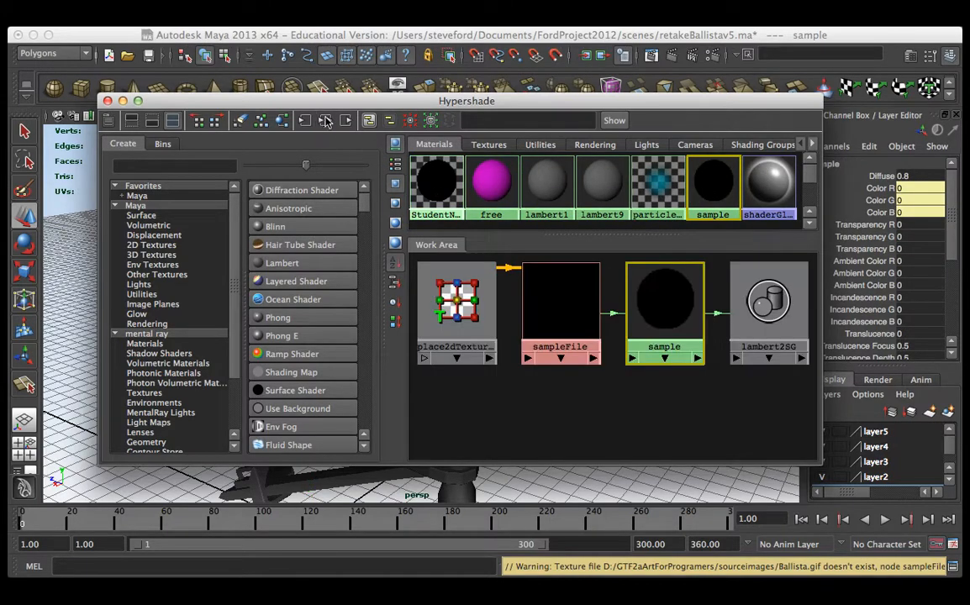
double_click(661, 319)
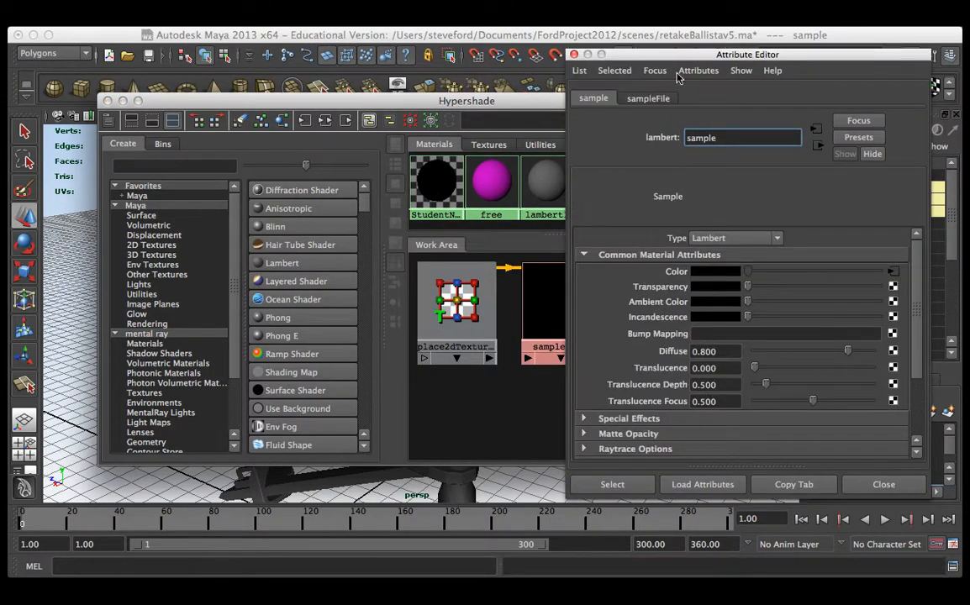
Step: Move the Attribute Editor aside and inspect the lambert2SG, sampleFile and 2D texture placement nodes in the sample material's network
drag(679, 54, 61, 110)
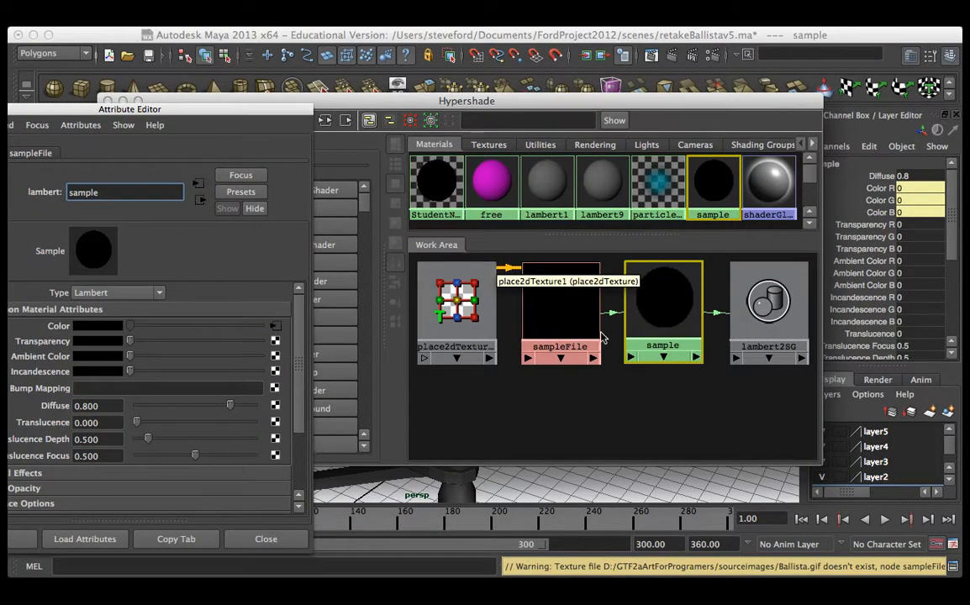
click(748, 333)
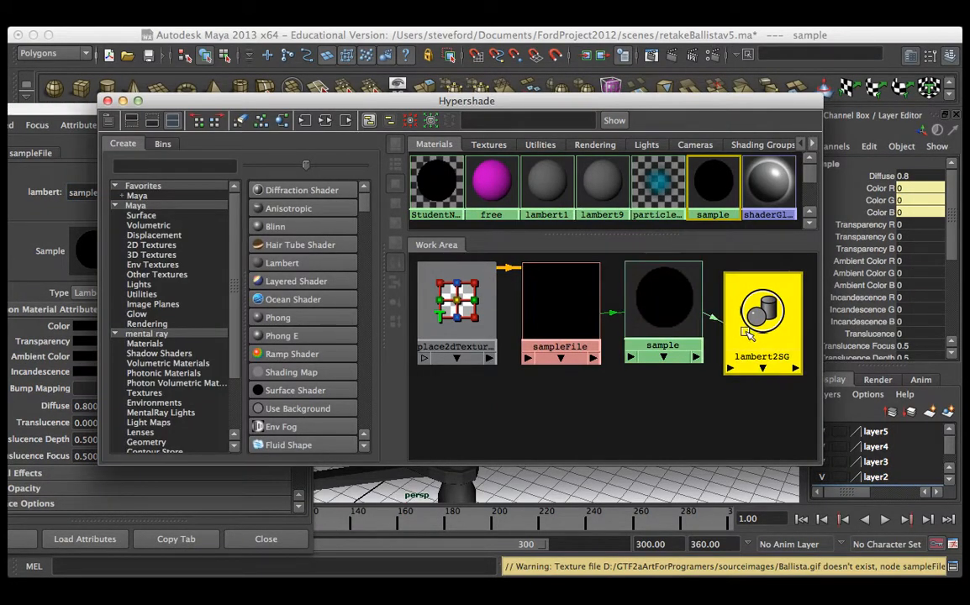
drag(576, 314, 587, 325)
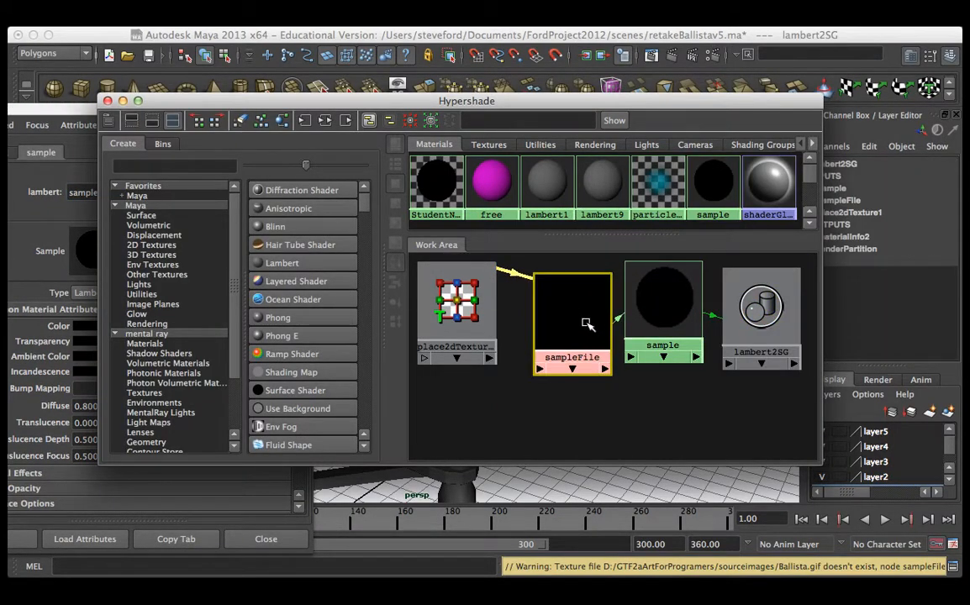
drag(422, 320, 429, 339)
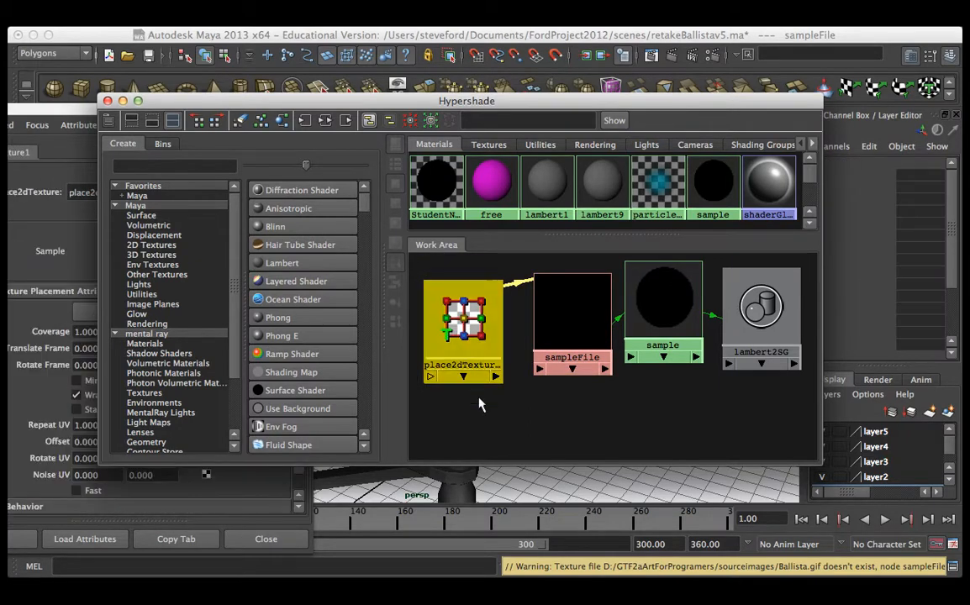
click(466, 369)
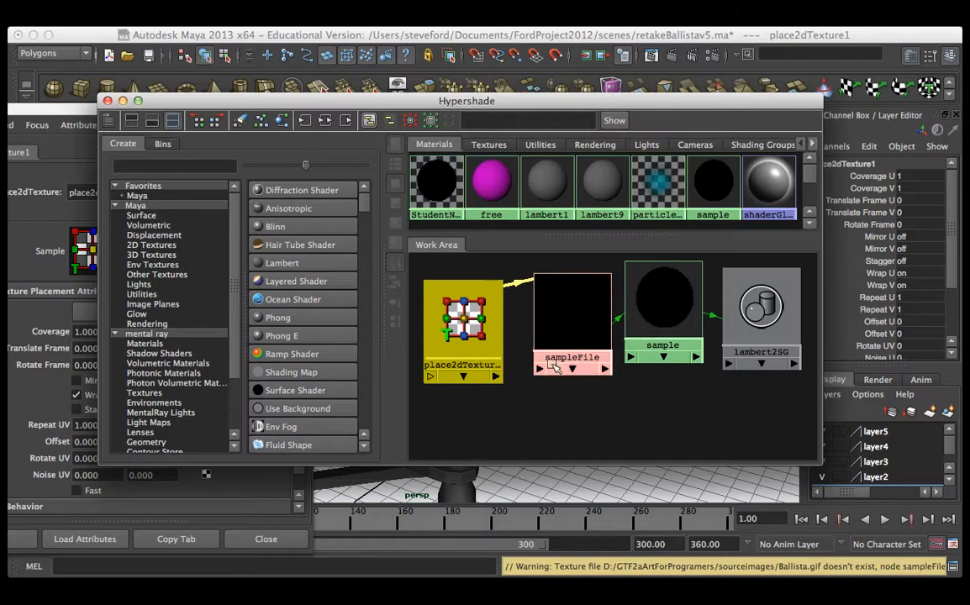
drag(463, 348, 475, 336)
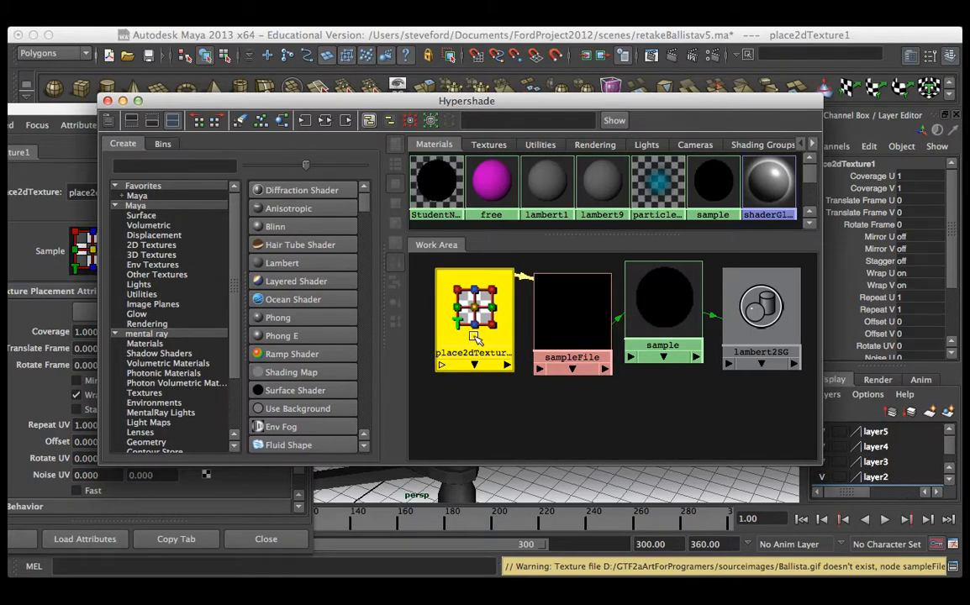
double_click(461, 280)
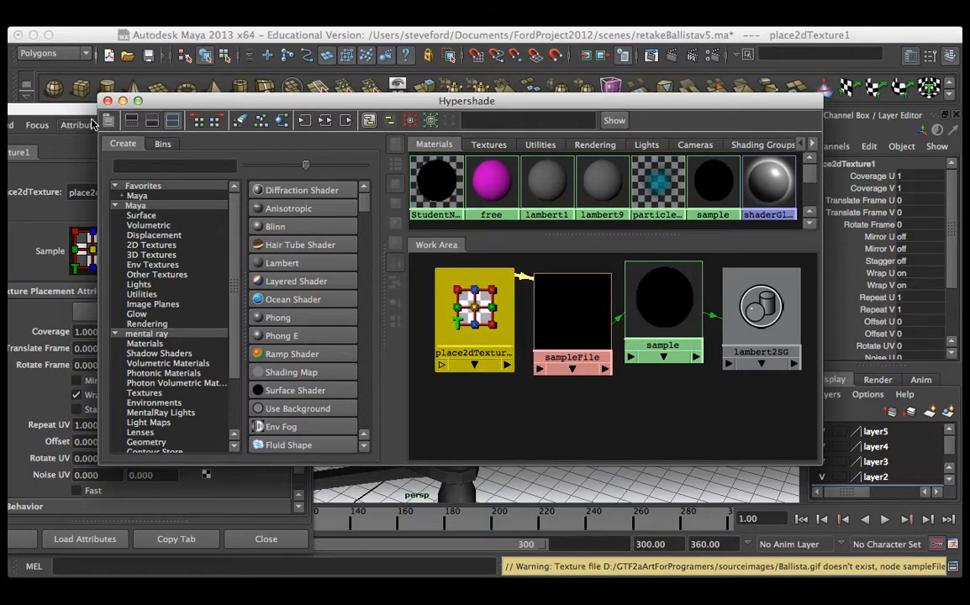
Step: Close the Attribute Editor and the Hypershade, and select the RHAndleGeo mesh on the ballista
drag(70, 90, 164, 84)
click(164, 88)
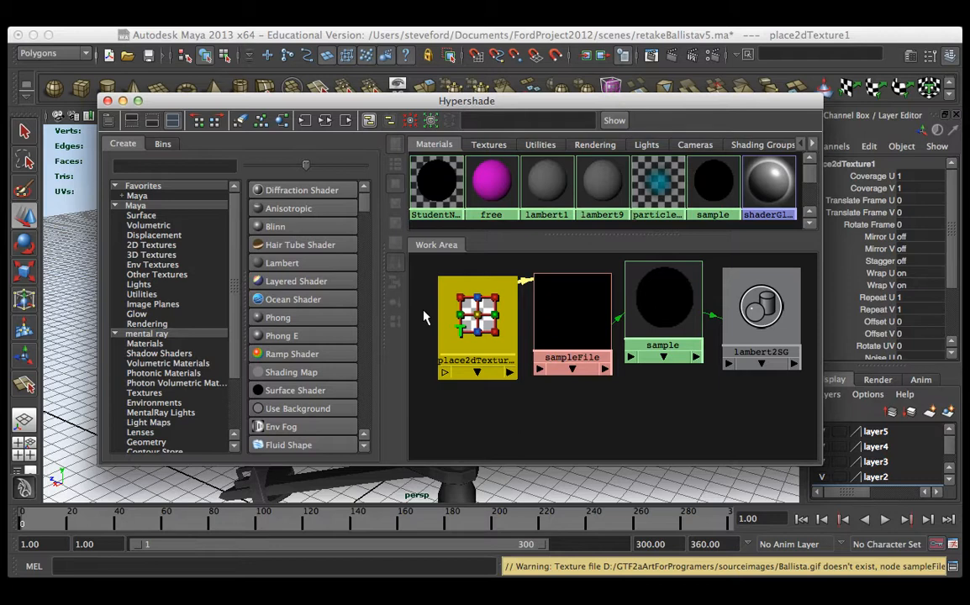
click(108, 100)
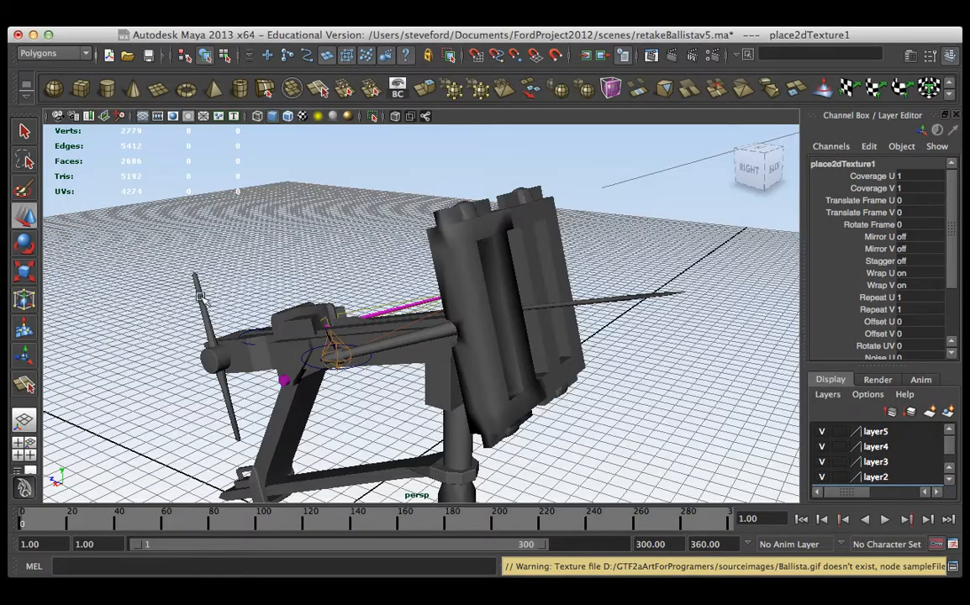
click(200, 296)
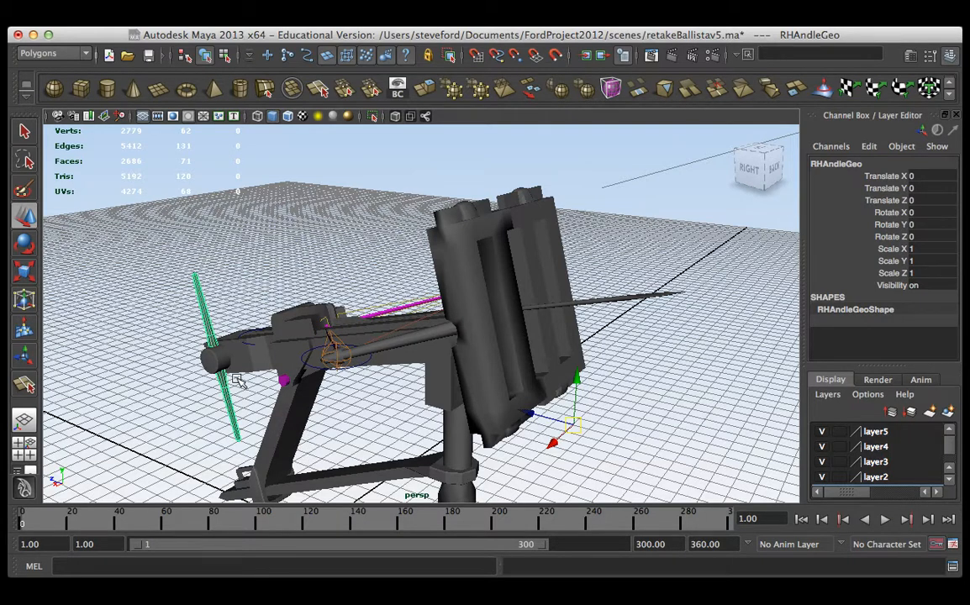
click(635, 594)
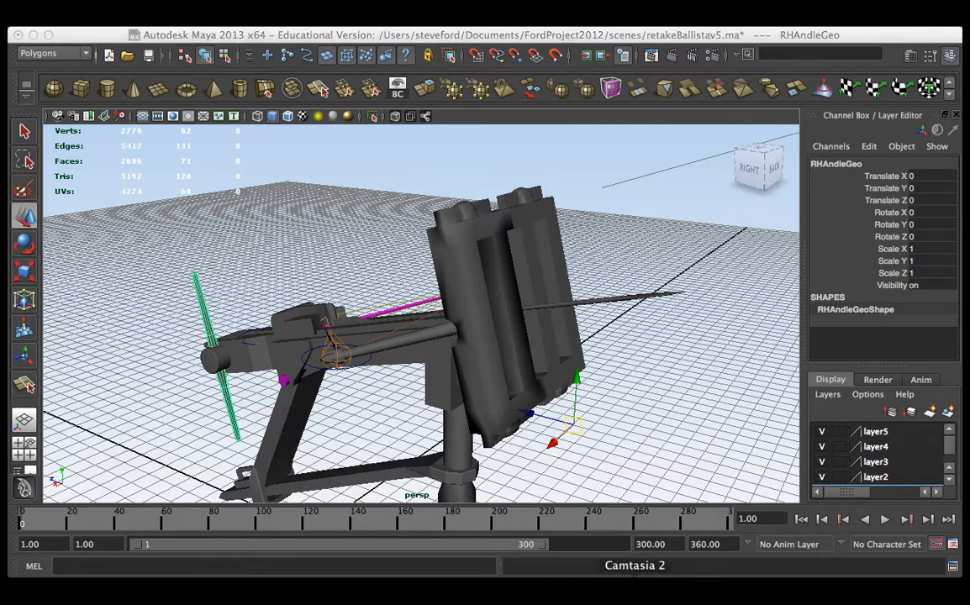
click(669, 26)
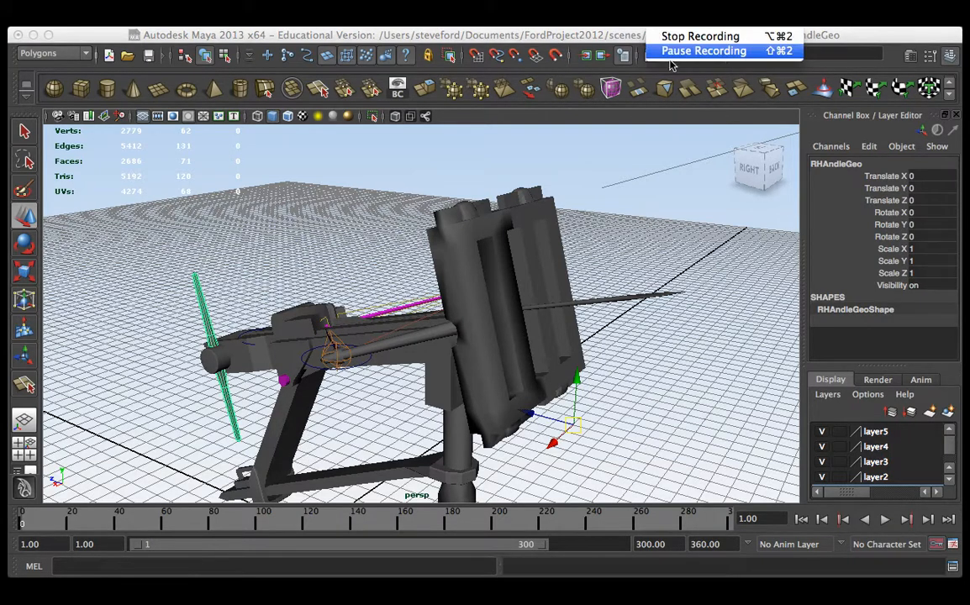